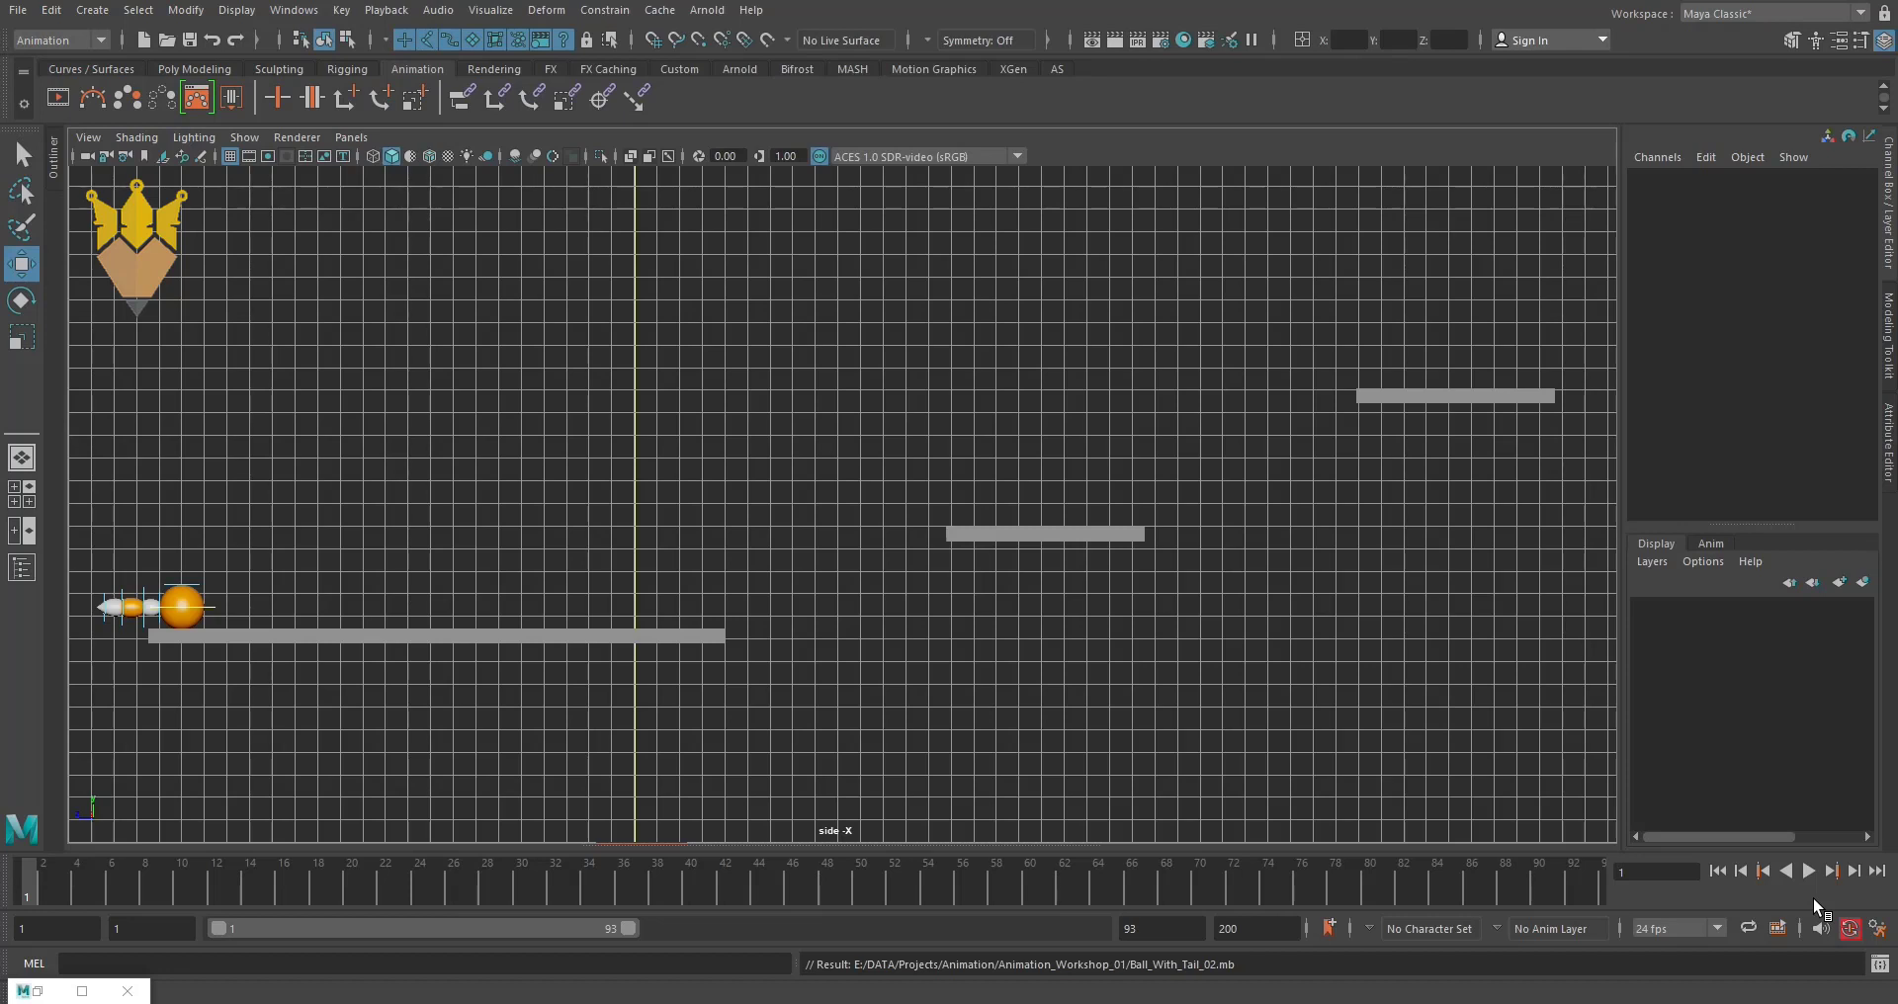
- Drag CTRL_Main up and right across the platforms to Translate Y -3.968, Z -50.382
{"action": "left_click", "coordinate": [179, 621]}
{"action": "mouse_move", "coordinate": [181, 615]}
{"action": "left_mouse_down"}
{"action": "mouse_move", "coordinate": [667, 613]}
{"action": "mouse_move", "coordinate": [1005, 370]}
{"action": "mouse_move", "coordinate": [1028, 514]}
{"action": "mouse_move", "coordinate": [1107, 502]}
{"action": "mouse_move", "coordinate": [1181, 455]}
{"action": "mouse_move", "coordinate": [1438, 363]}
{"action": "mouse_move", "coordinate": [1504, 370]}
{"action": "mouse_move", "coordinate": [1504, 341]}
{"action": "mouse_move", "coordinate": [1602, 217]}
{"action": "left_mouse_up"}
{"action": "middle_click_drag", "start_coordinate": [1138, 575], "coordinate": [542, 659], "text": "alt"}
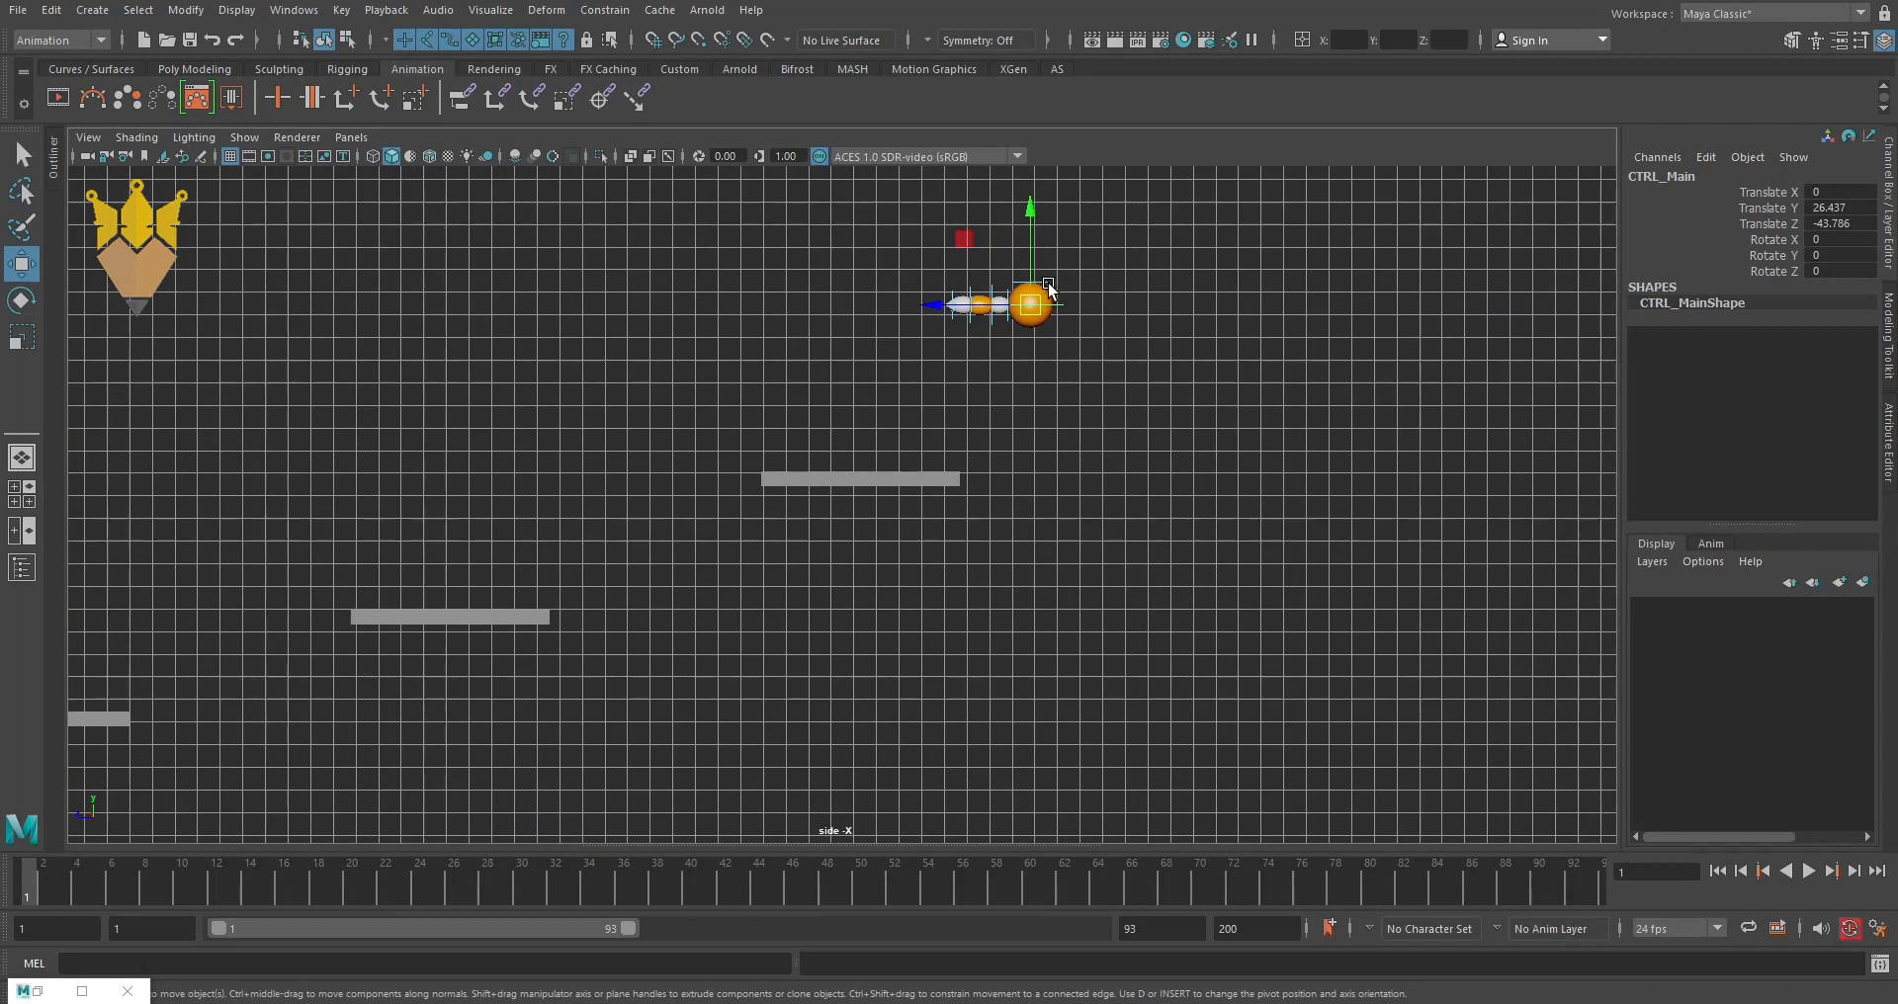
{"action": "mouse_move", "coordinate": [1031, 303]}
{"action": "left_mouse_down"}
{"action": "mouse_move", "coordinate": [1127, 408]}
{"action": "mouse_move", "coordinate": [1186, 993]}
{"action": "left_mouse_up"}
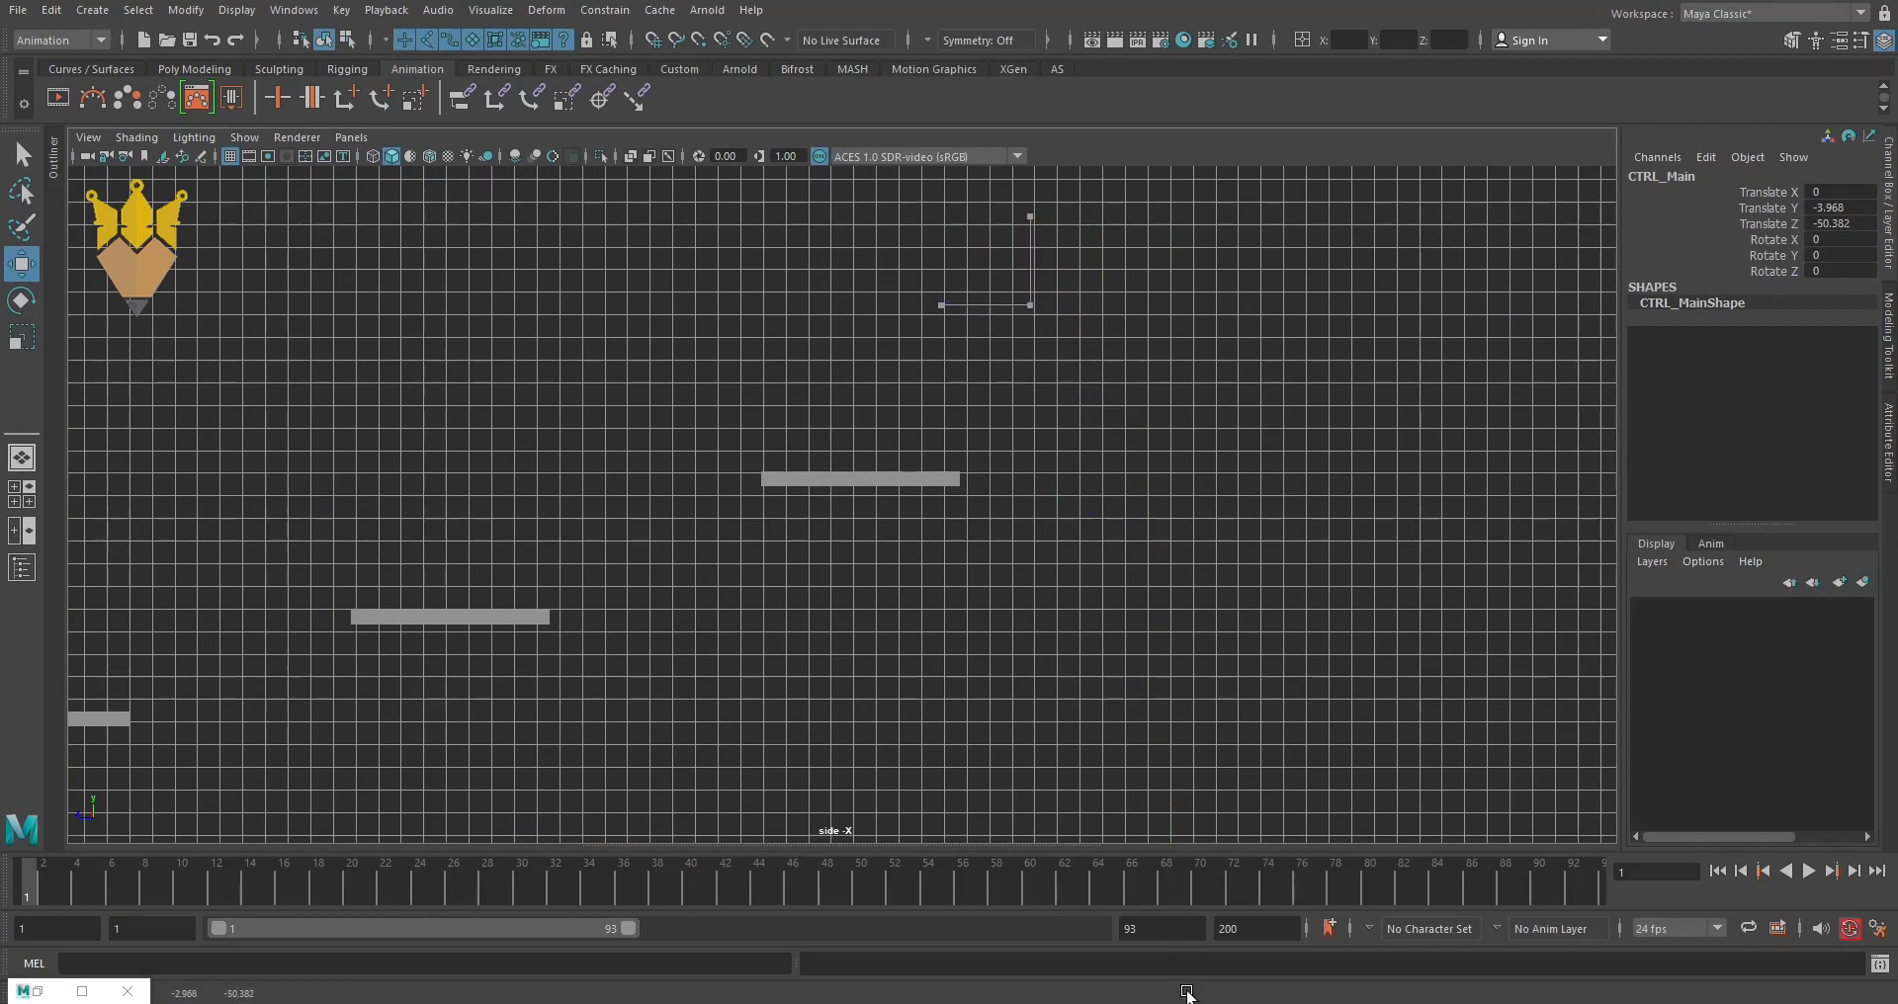
- Undo both ball moves and select the lower platform pCube1 in the side view
{"action": "key", "text": "ctrl+z"}
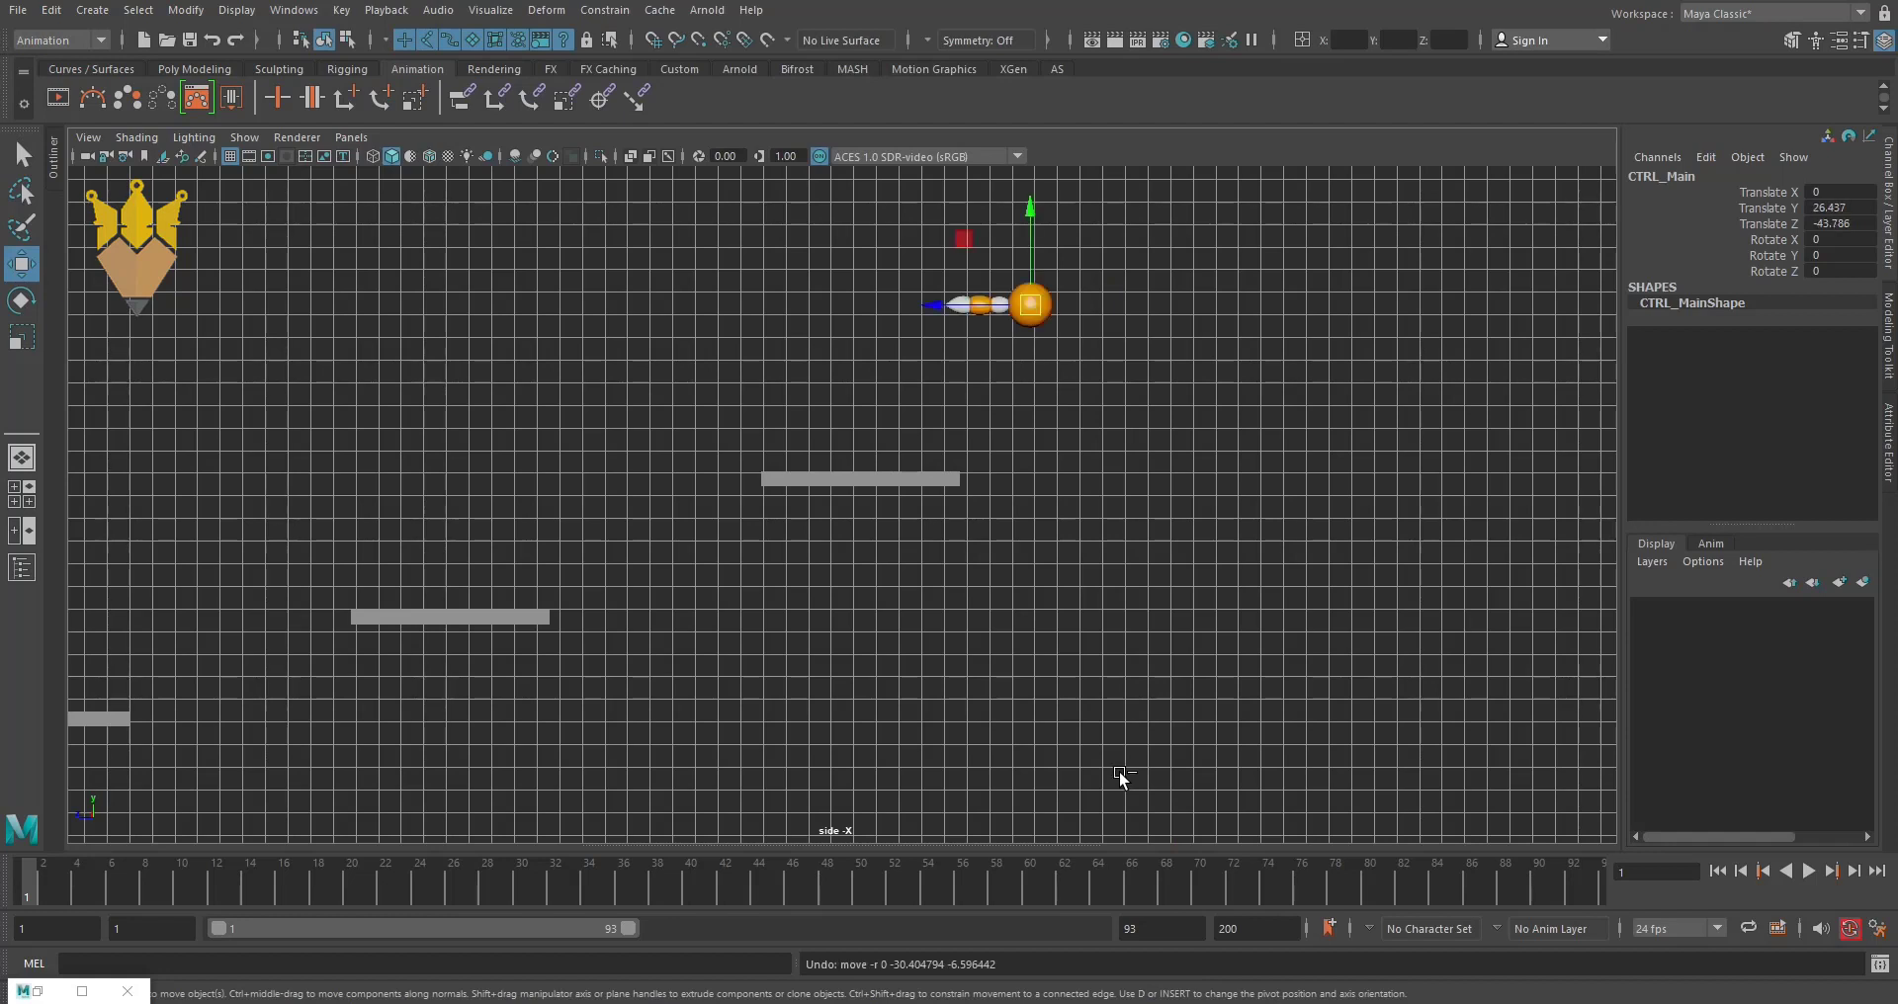
{"action": "key", "text": "ctrl+z"}
{"action": "scroll", "coordinate": [565, 690], "scroll_direction": "down", "scroll_amount": 1}
{"action": "mouse_move", "coordinate": [566, 690]}
{"action": "middle_mouse_down", "text": "alt"}
{"action": "mouse_move", "coordinate": [838, 595]}
{"action": "mouse_move", "coordinate": [934, 641]}
{"action": "mouse_move", "coordinate": [624, 688]}
{"action": "mouse_move", "coordinate": [712, 703]}
{"action": "mouse_move", "coordinate": [657, 699]}
{"action": "middle_mouse_up", "text": "alt"}
{"action": "scroll", "coordinate": [606, 704], "scroll_direction": "up", "scroll_amount": 1}
{"action": "scroll", "coordinate": [691, 708], "scroll_direction": "up", "scroll_amount": 1}
{"action": "scroll", "coordinate": [614, 708], "scroll_direction": "up", "scroll_amount": 1}
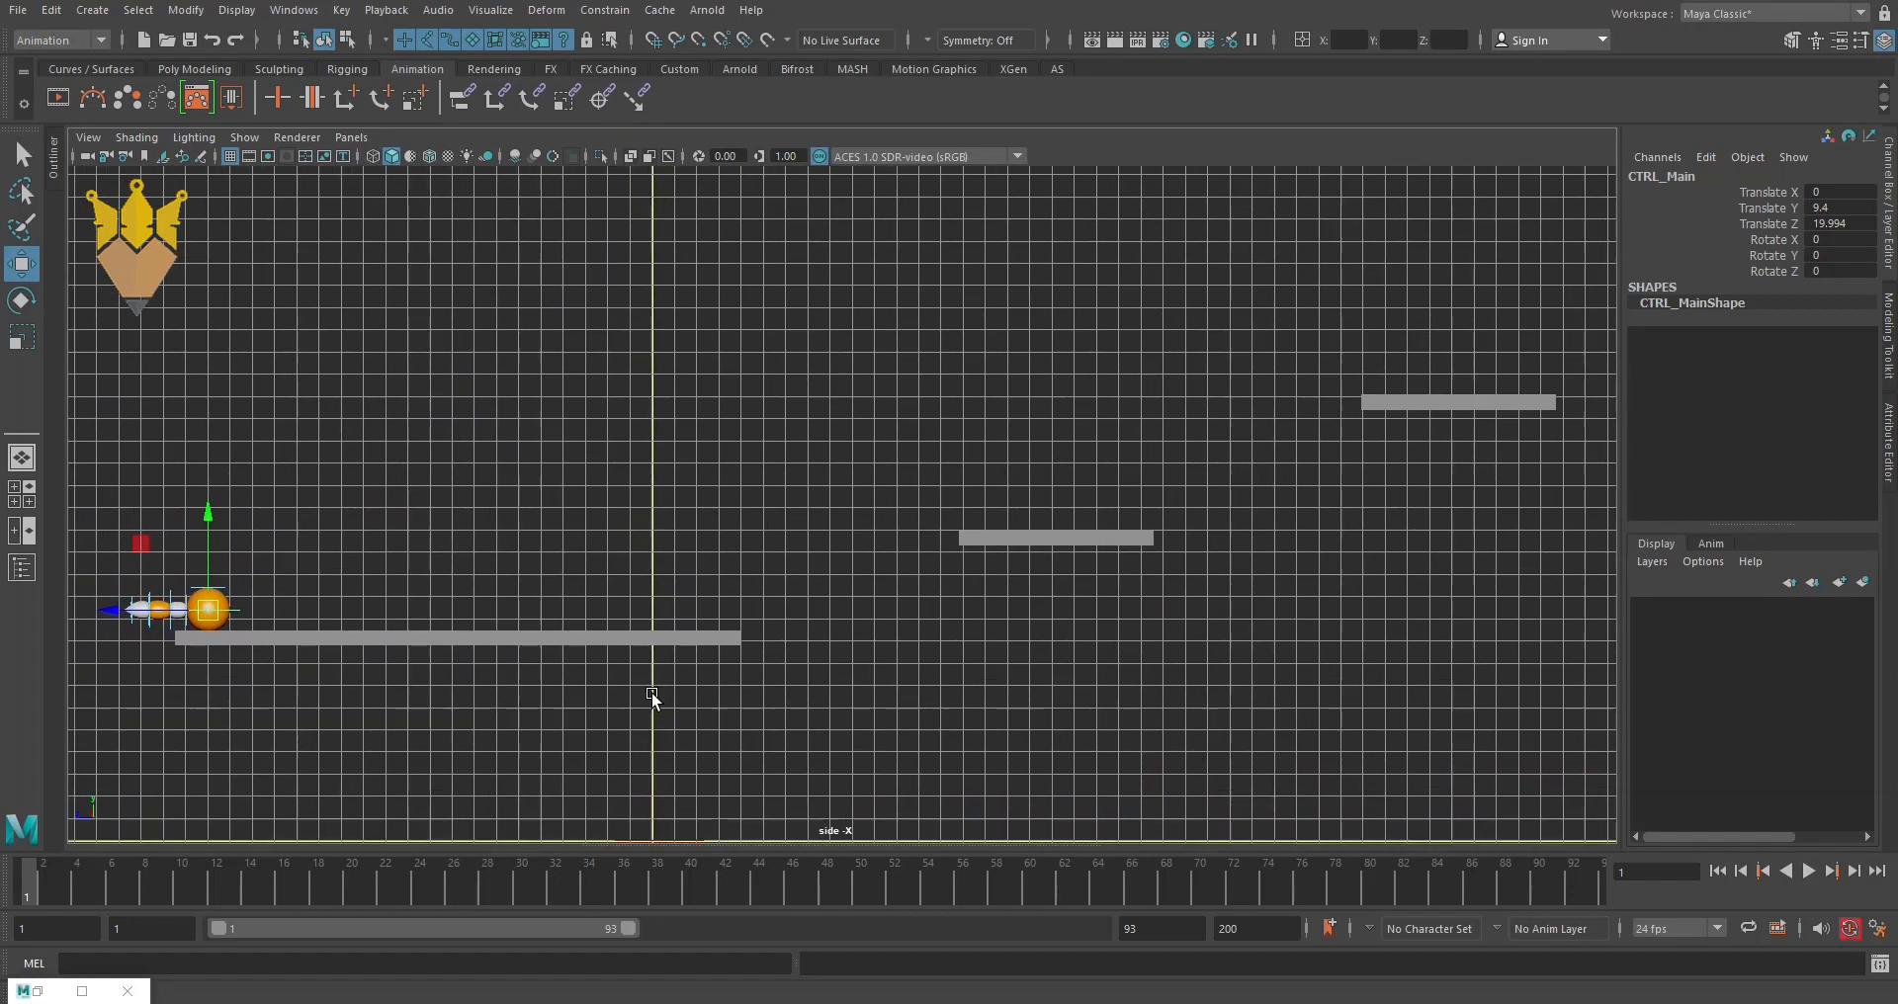
{"action": "left_click_drag", "start_coordinate": [575, 668], "coordinate": [578, 668]}
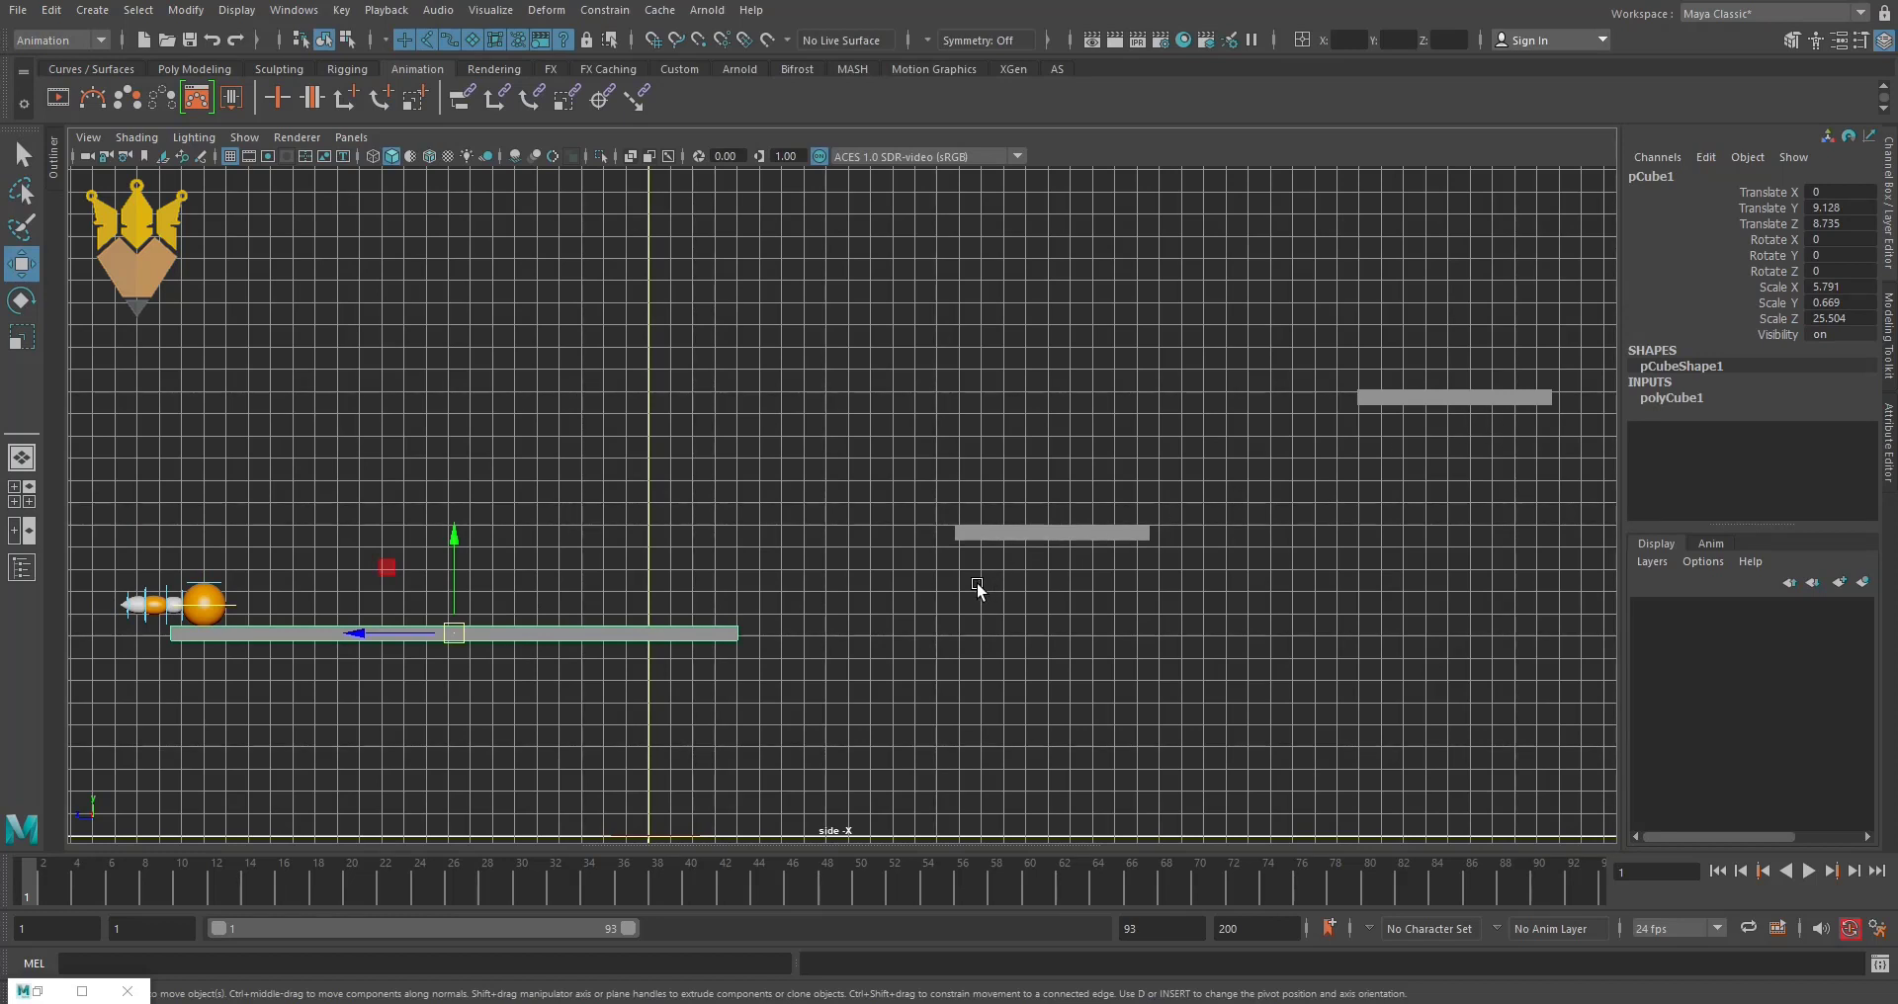
- In Perspective view, test-scale pCube1, undo each attempt, and return to the side view
{"action": "key", "text": "space"}
{"action": "left_click_drag", "start_coordinate": [912, 619], "coordinate": [917, 560]}
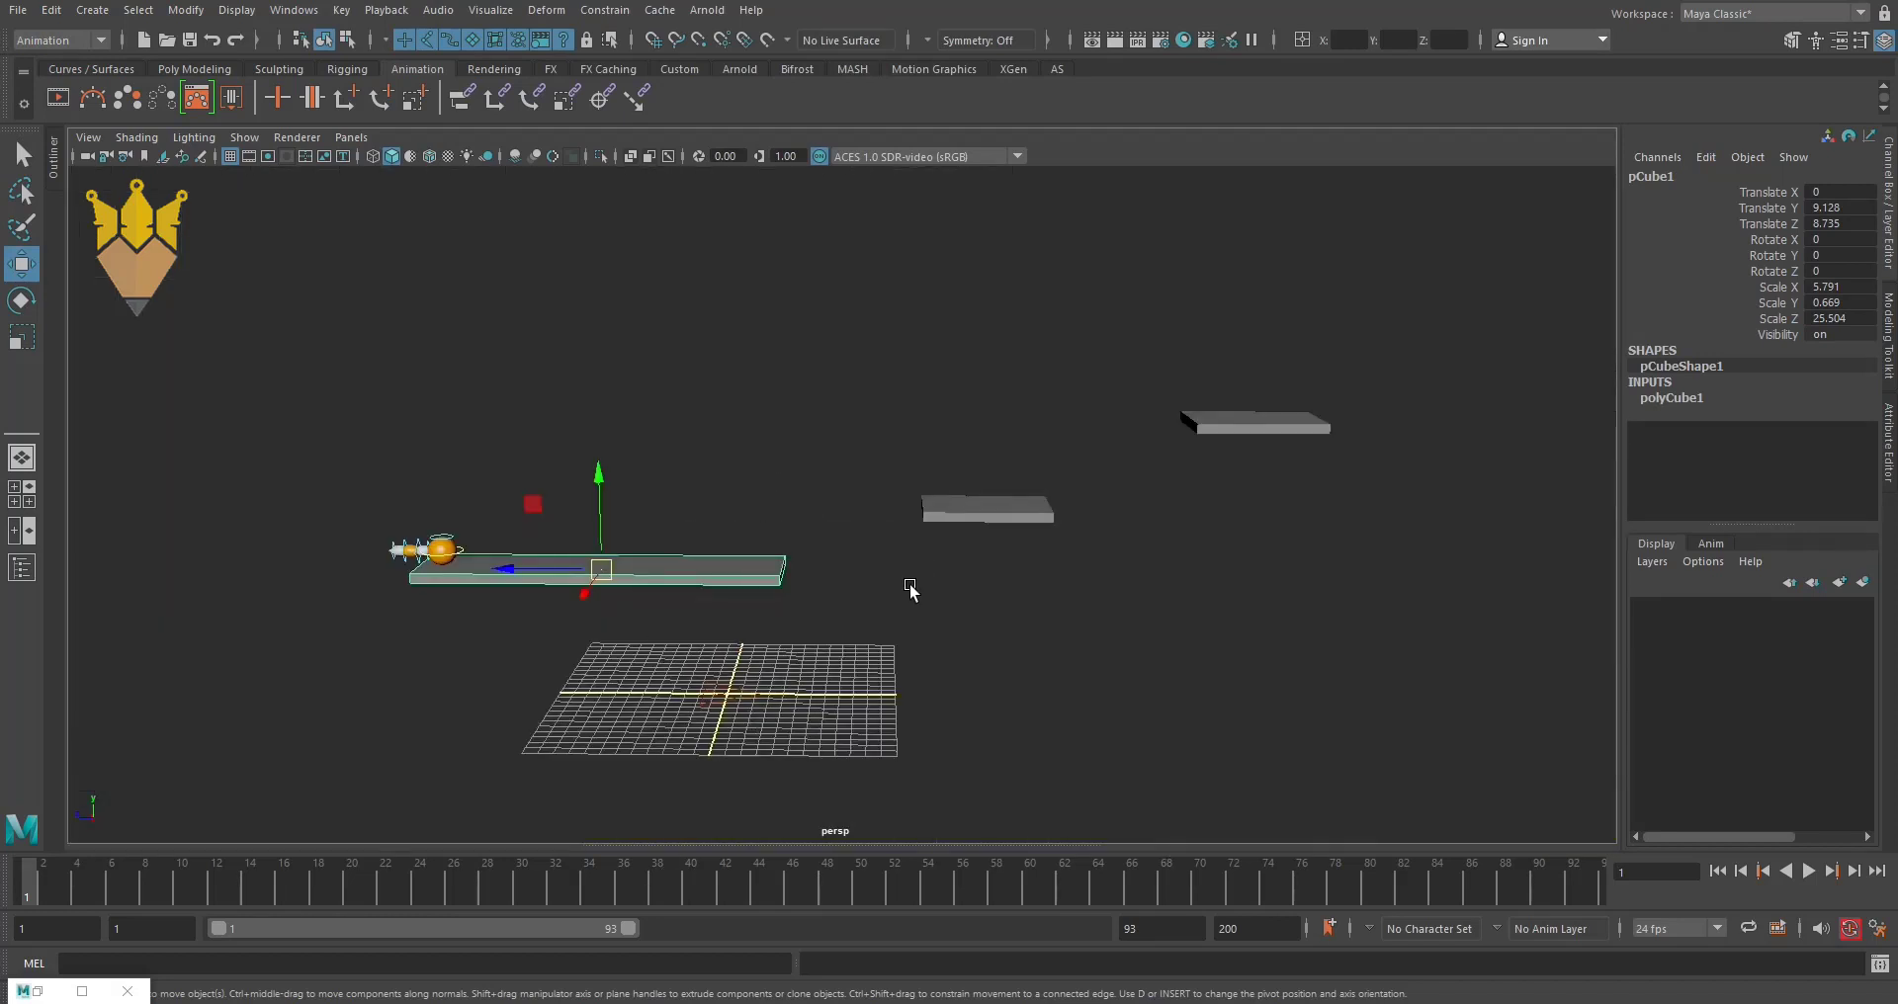
{"action": "mouse_move", "coordinate": [936, 623]}
{"action": "left_mouse_down", "text": "alt"}
{"action": "mouse_move", "coordinate": [744, 657]}
{"action": "mouse_move", "coordinate": [690, 637]}
{"action": "mouse_move", "coordinate": [666, 597]}
{"action": "left_mouse_up", "text": "alt"}
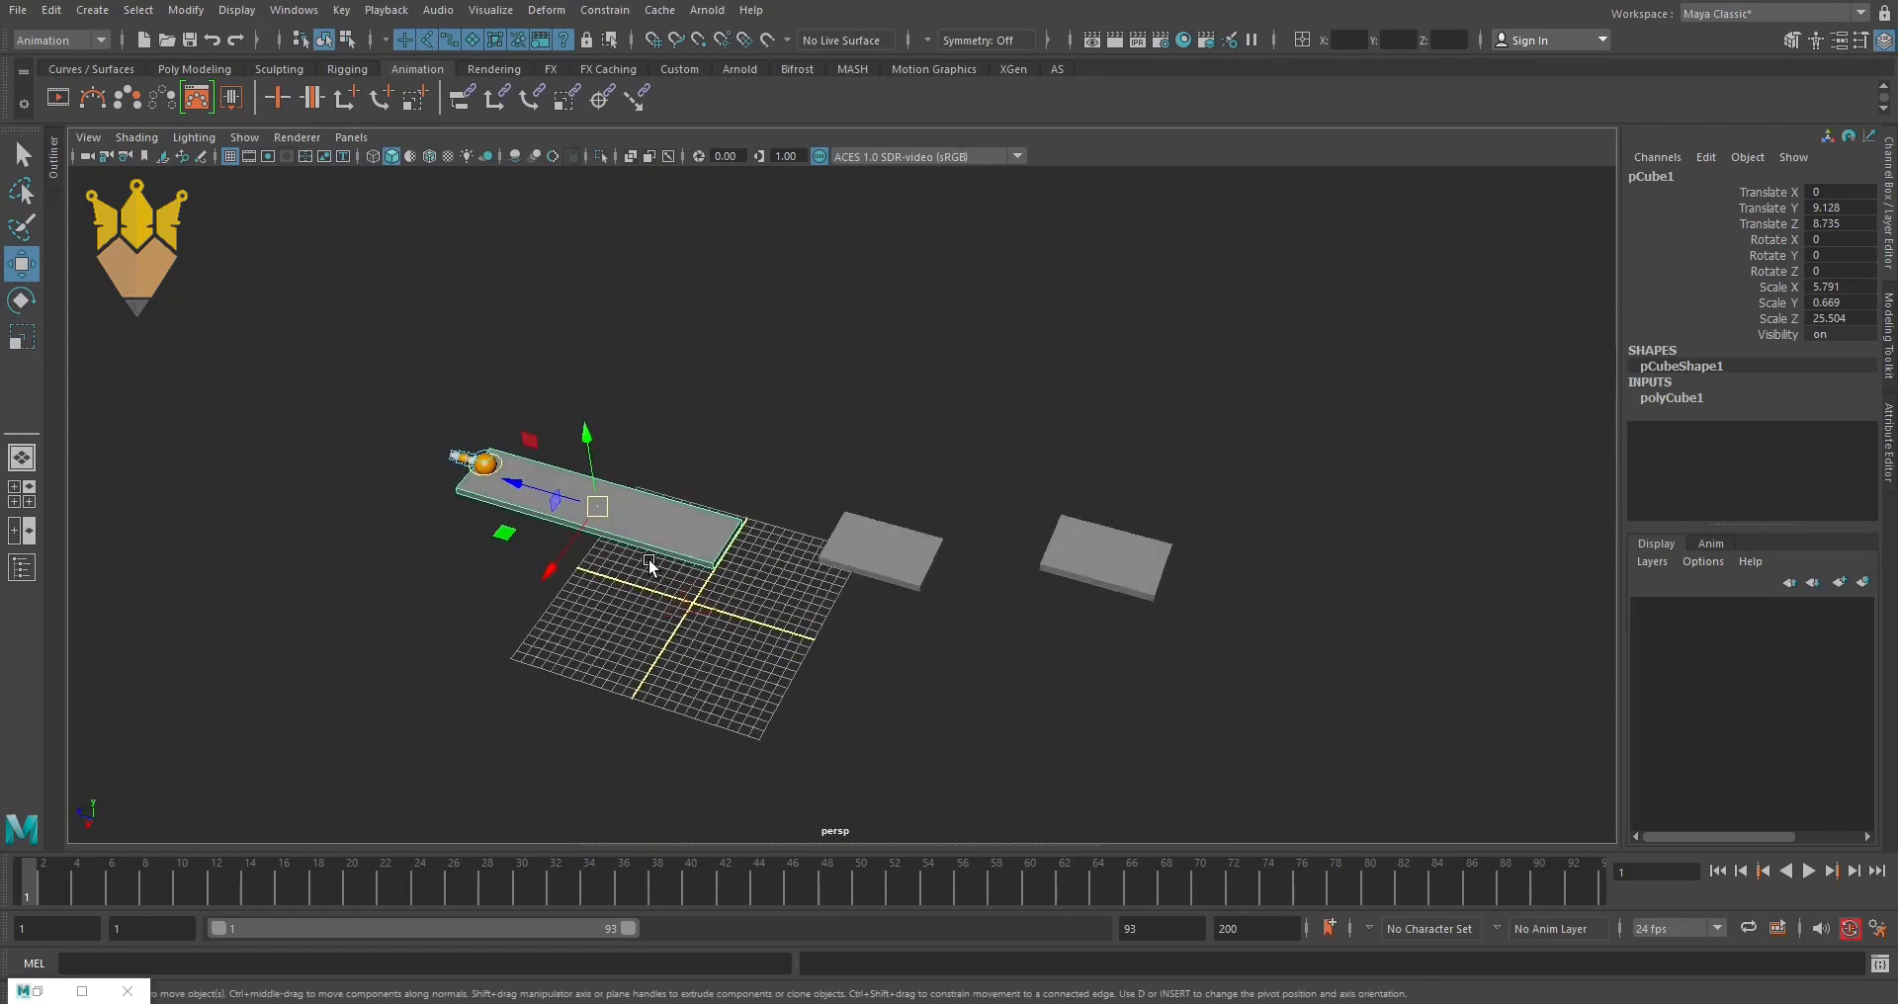
{"action": "key", "text": "r"}
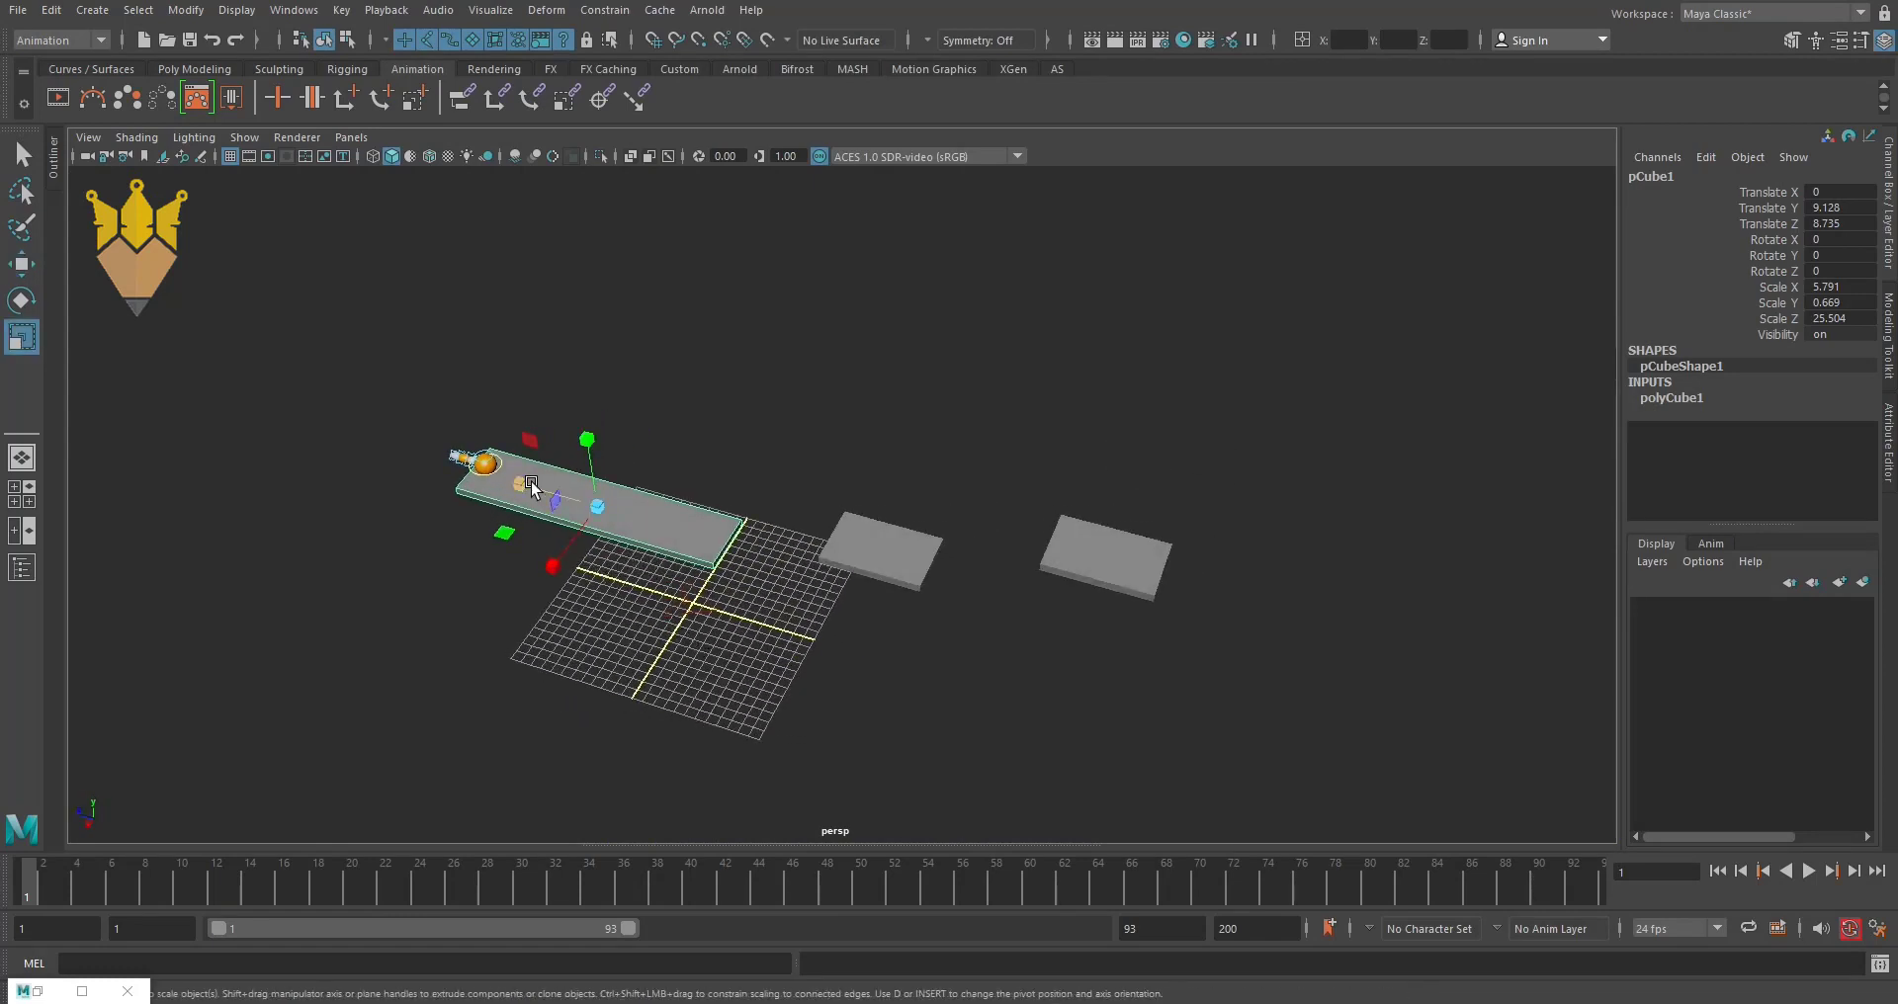
{"action": "mouse_move", "coordinate": [531, 480]}
{"action": "left_mouse_down"}
{"action": "mouse_move", "coordinate": [572, 506]}
{"action": "mouse_move", "coordinate": [520, 484]}
{"action": "left_mouse_up"}
{"action": "key", "text": "ctrl+z"}
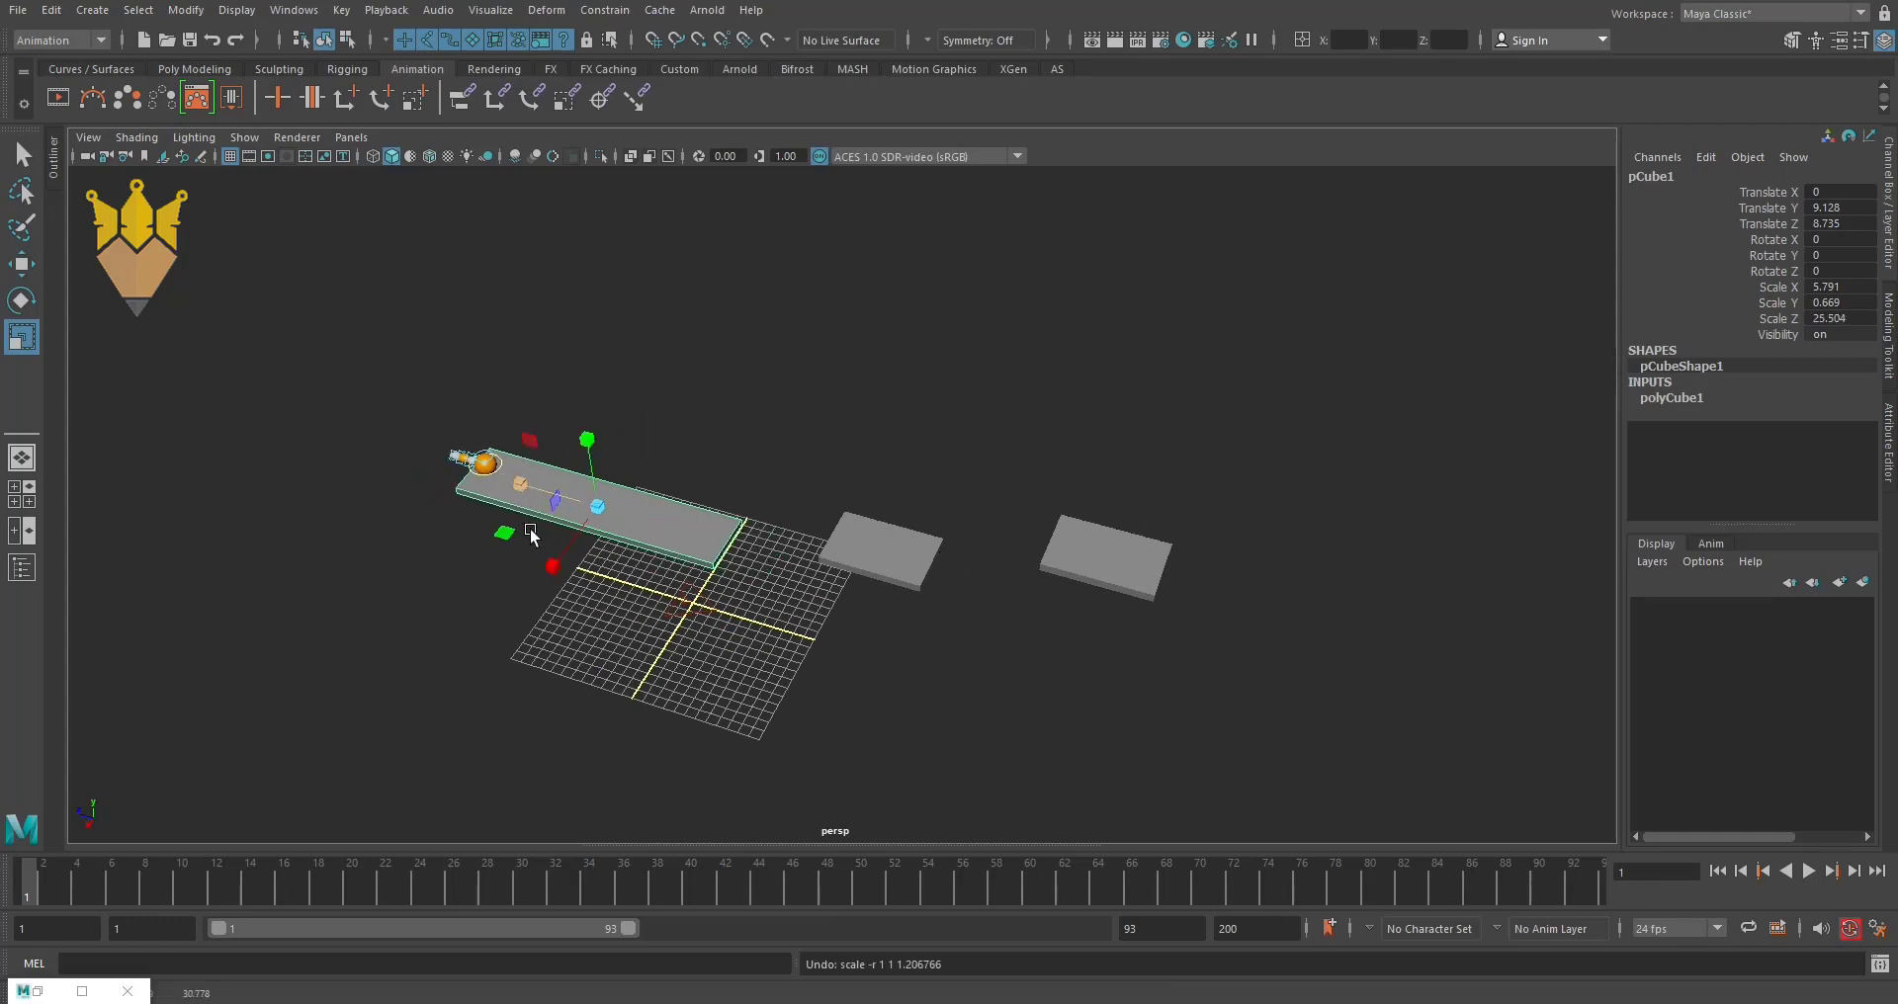
{"action": "left_click_drag", "start_coordinate": [554, 558], "coordinate": [548, 591]}
{"action": "key", "text": "ctrl+z"}
{"action": "key", "text": "space"}
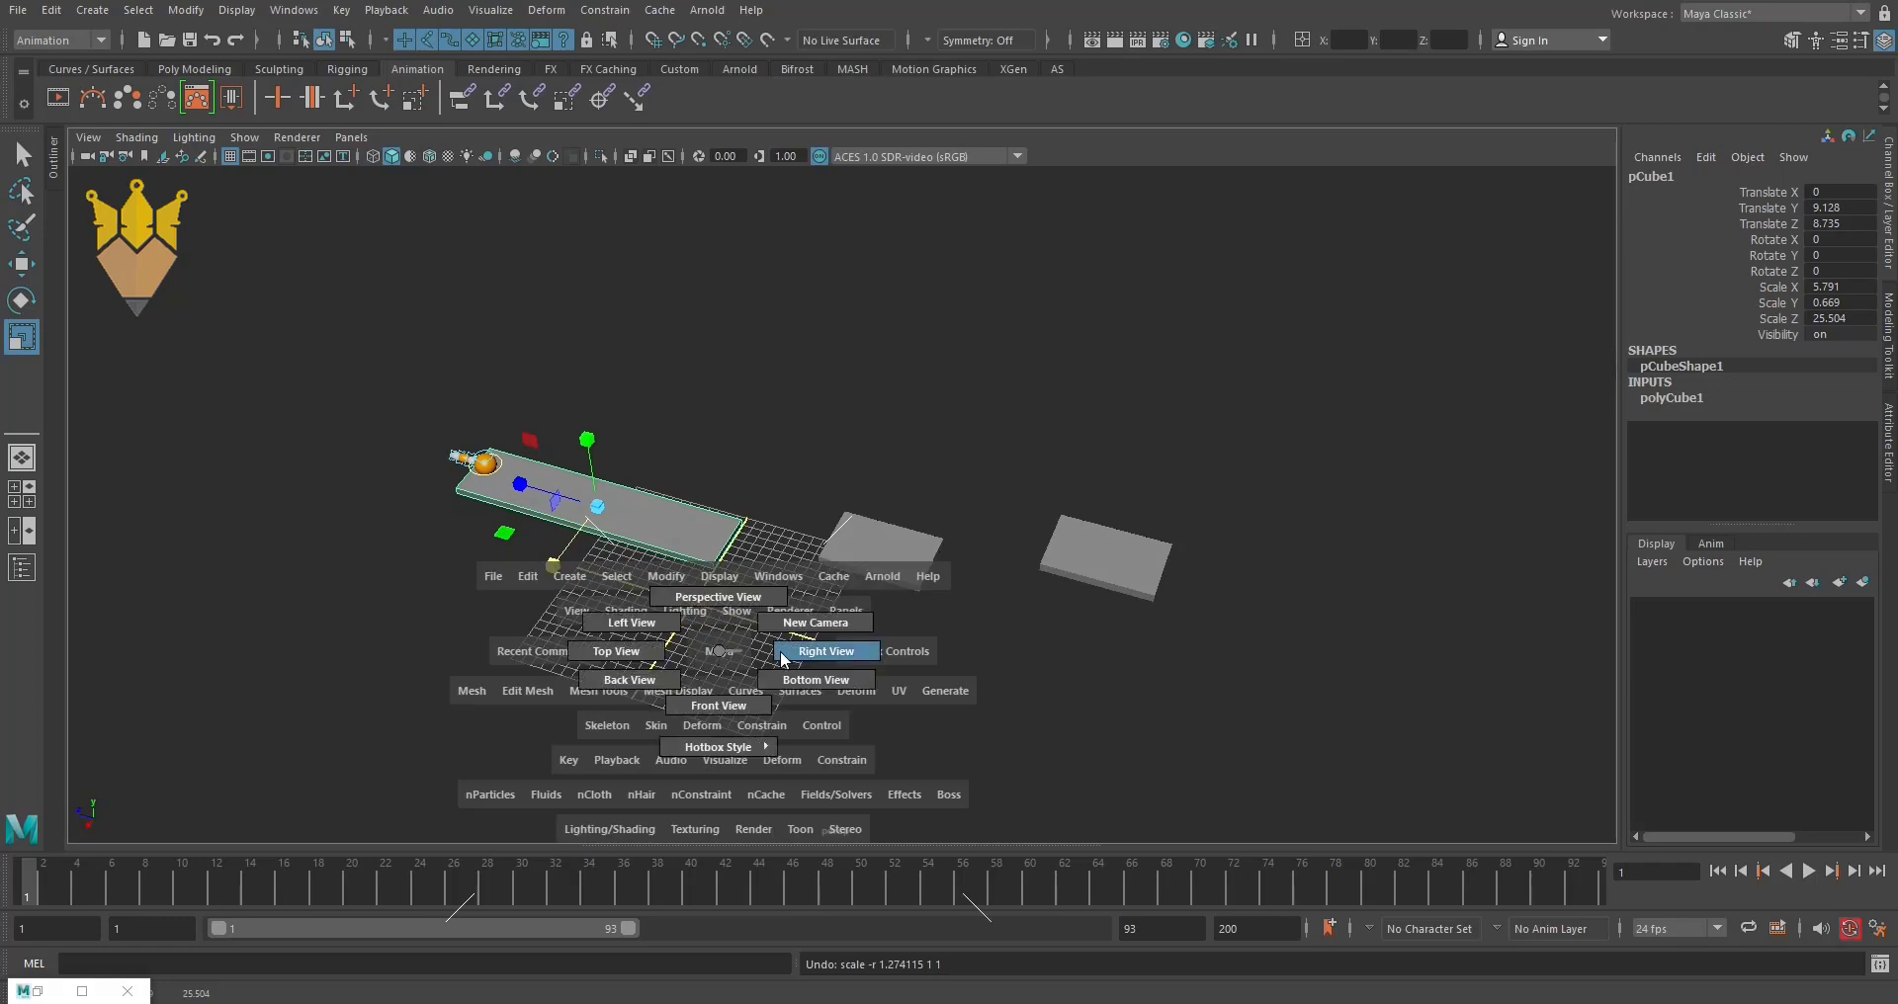
{"action": "left_click_drag", "start_coordinate": [718, 648], "coordinate": [811, 651]}
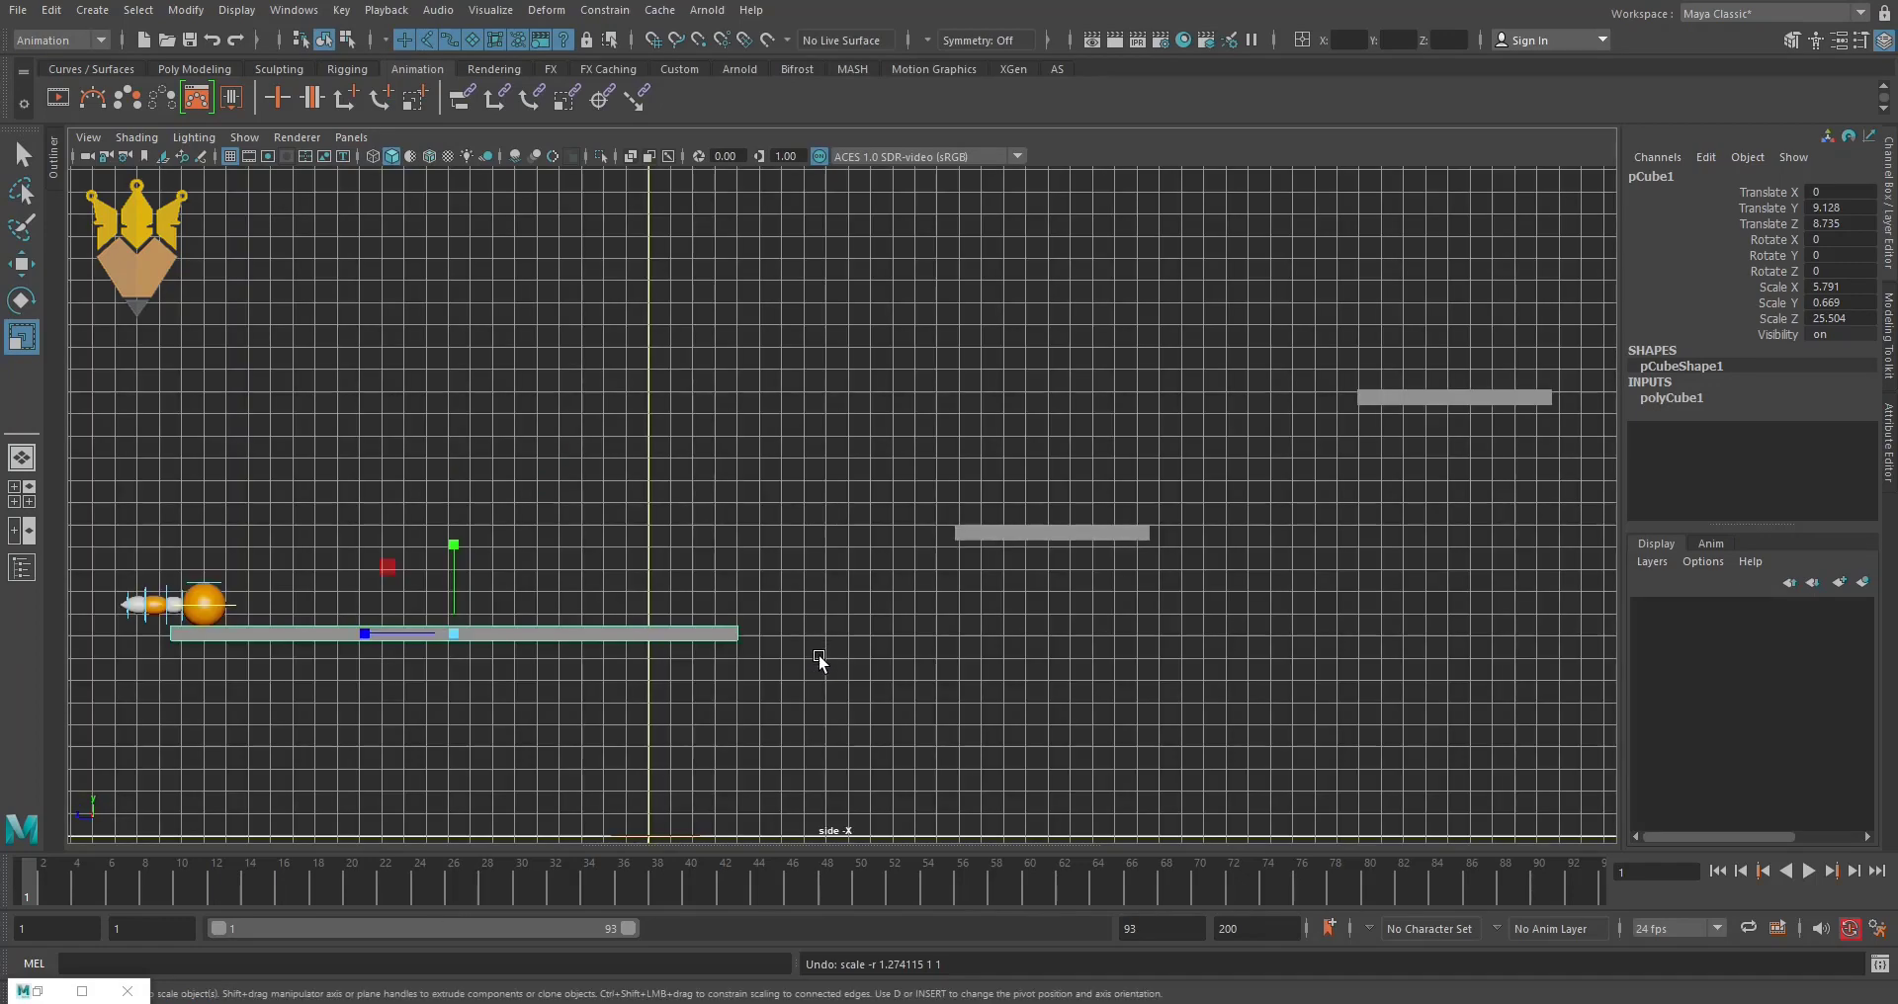
- Key CTRL_Main at frame 1 at Translate Y 9.4, Z 19.994, then zoom in on the ball
{"action": "key", "text": "w"}
{"action": "left_click", "coordinate": [771, 704]}
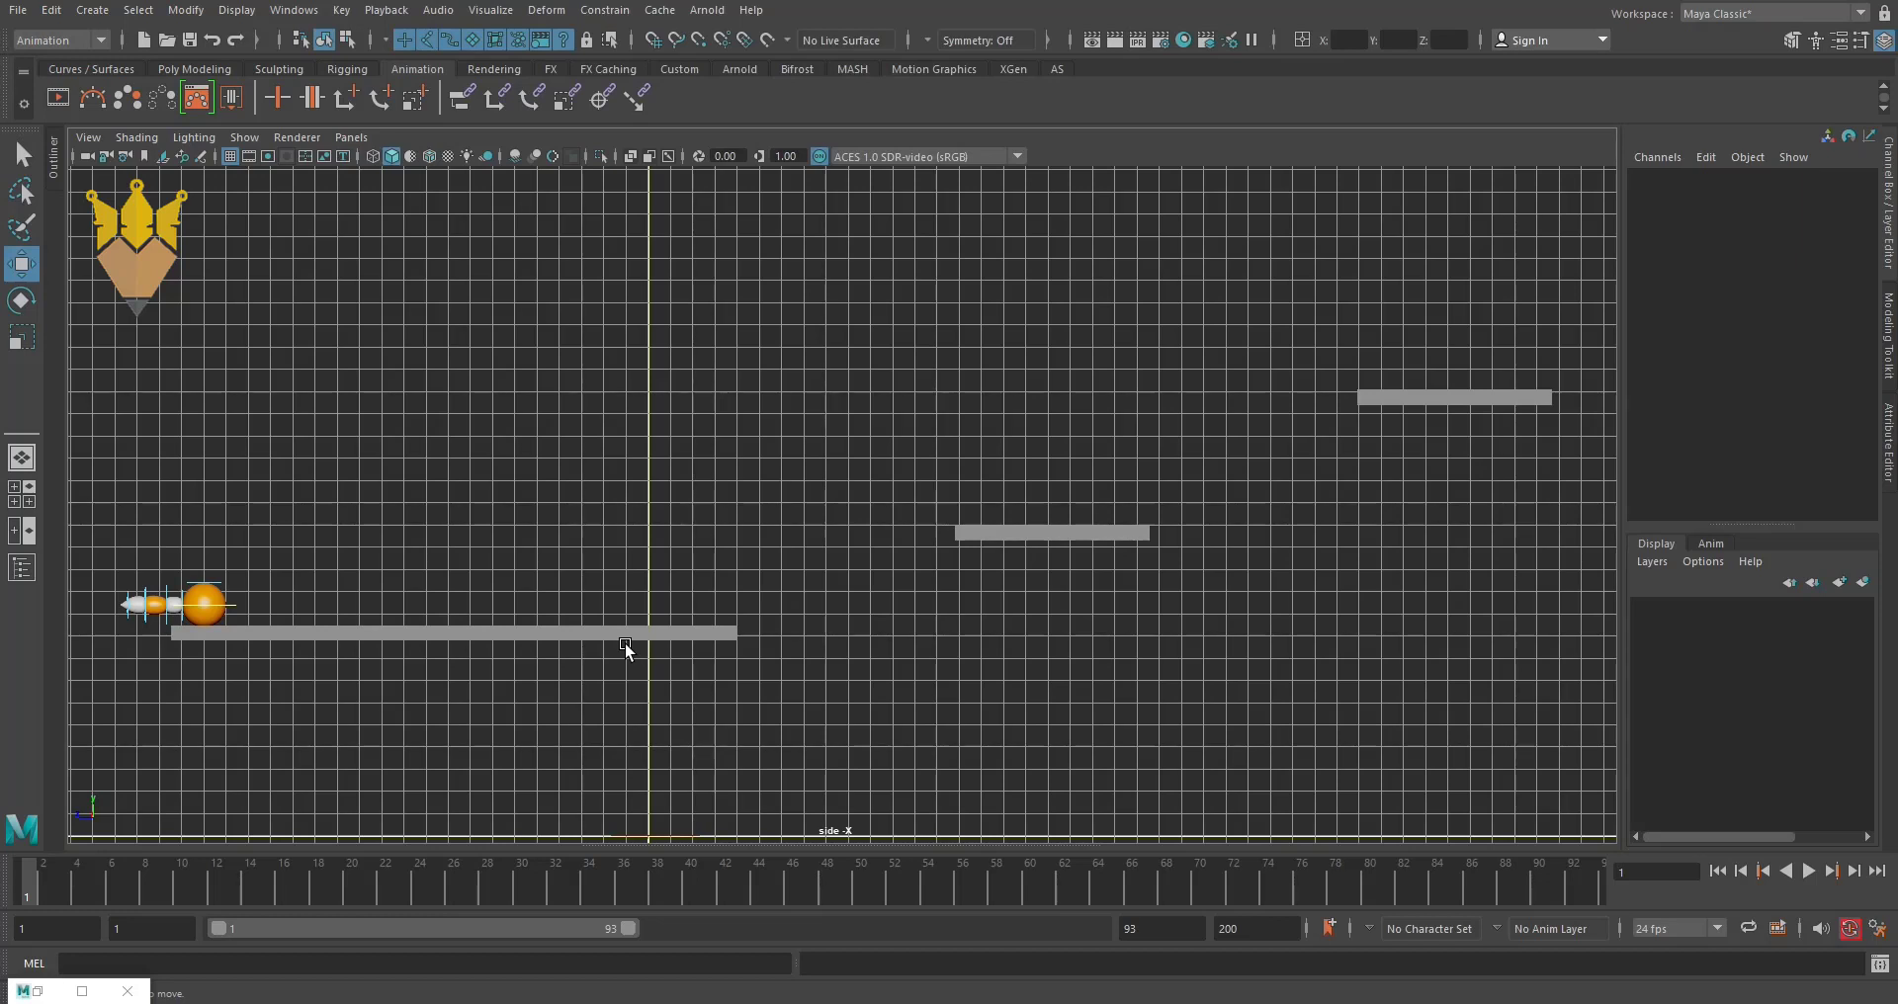
{"action": "scroll", "coordinate": [574, 709], "scroll_direction": "up", "scroll_amount": 2}
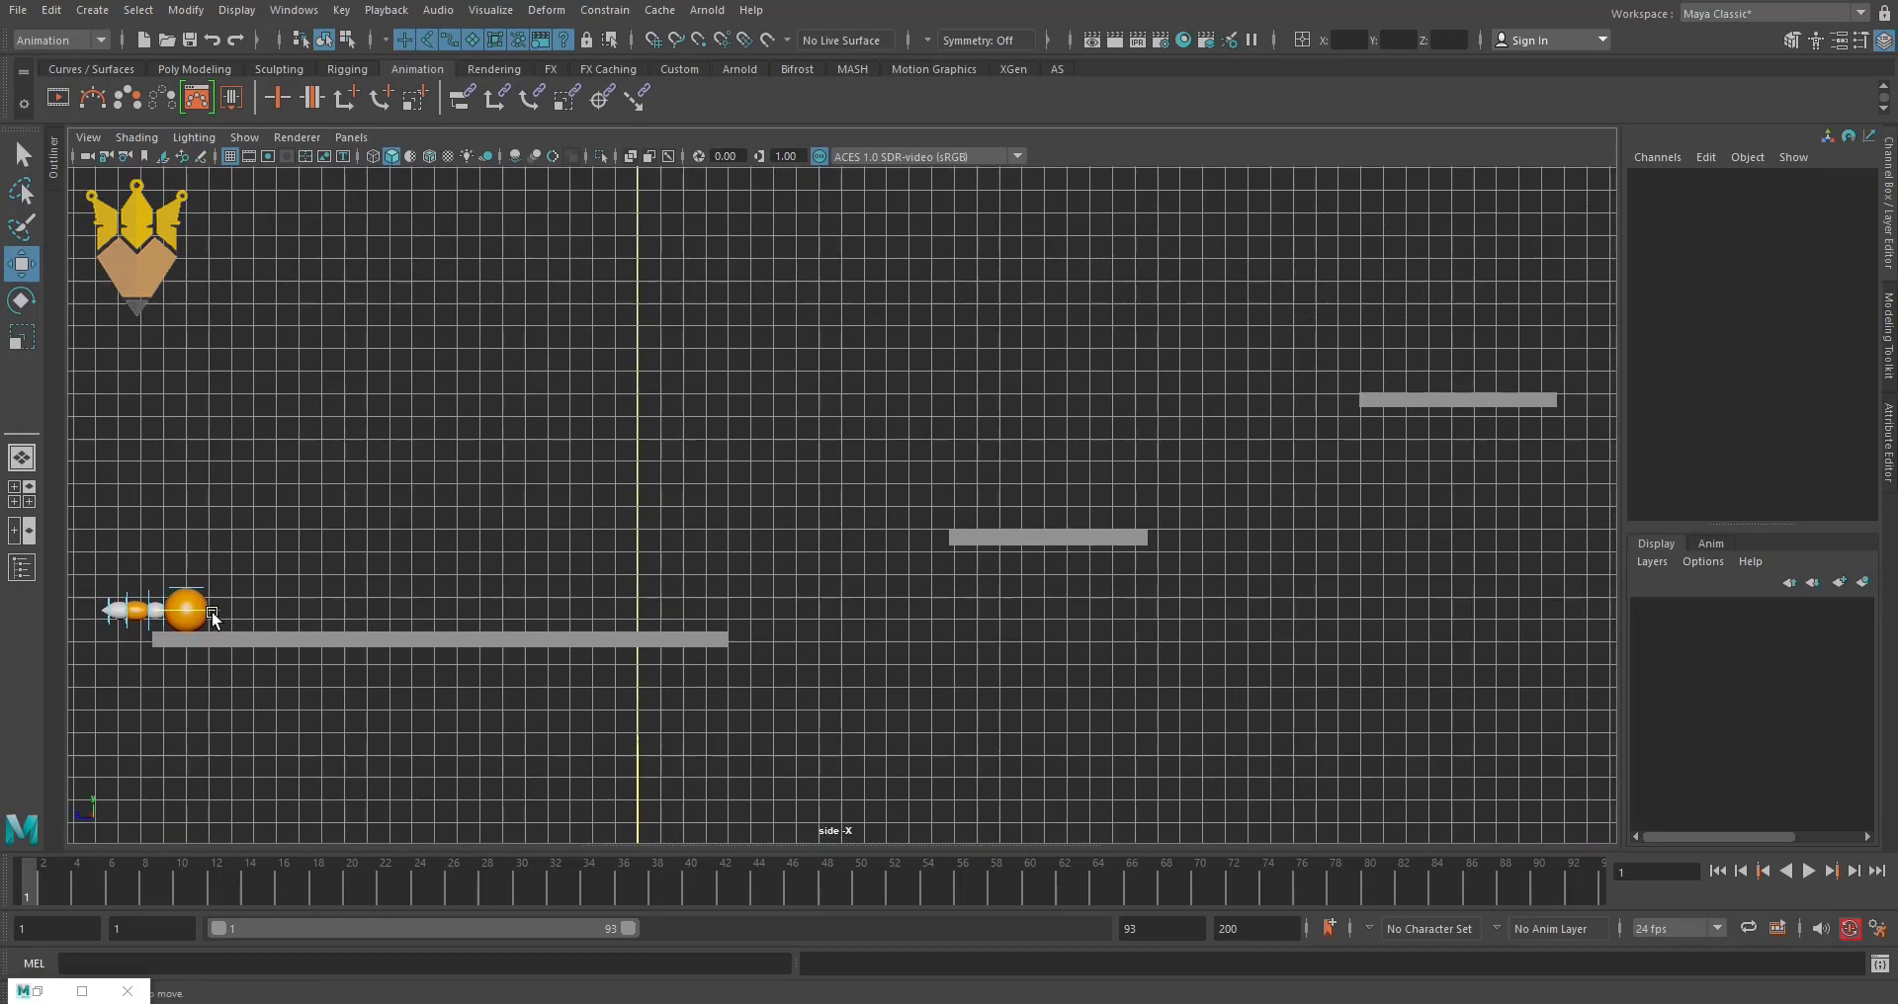
{"action": "left_click", "coordinate": [211, 611]}
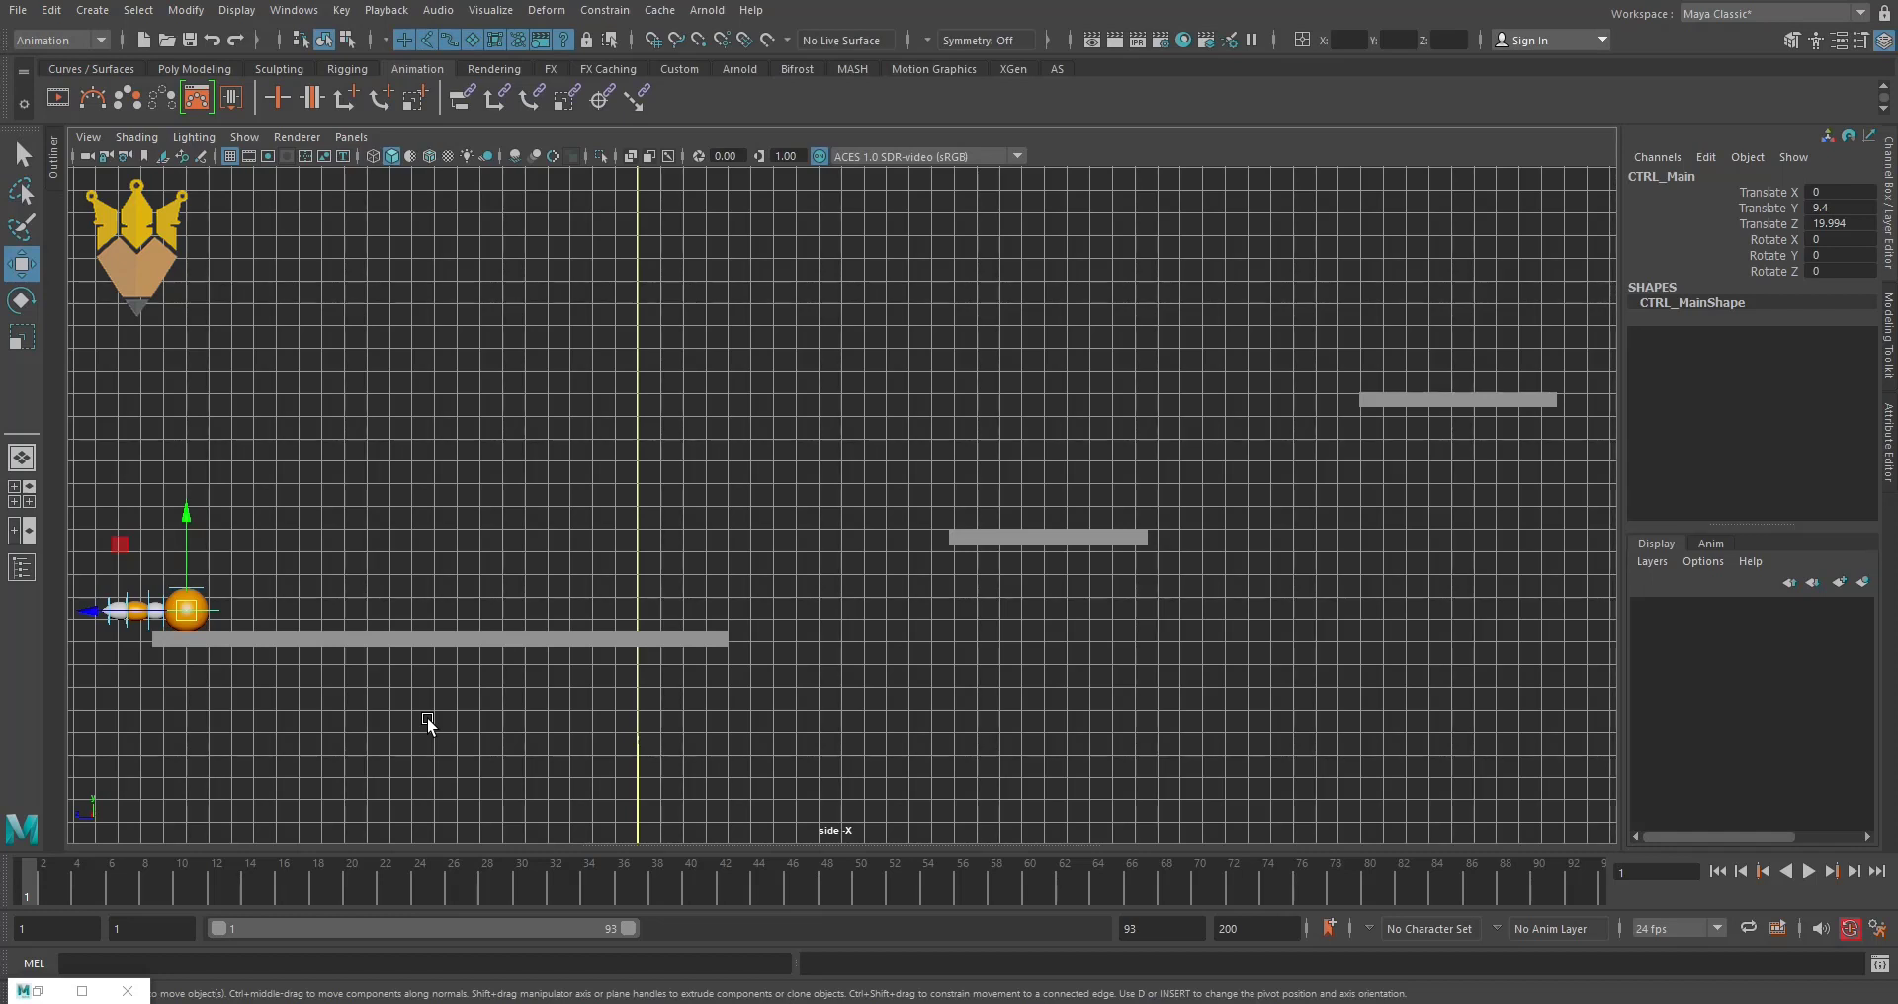
{"action": "key", "text": "s"}
{"action": "scroll", "coordinate": [419, 721], "scroll_direction": "up", "scroll_amount": 2}
{"action": "middle_click_drag", "start_coordinate": [419, 721], "coordinate": [481, 698], "text": "alt"}
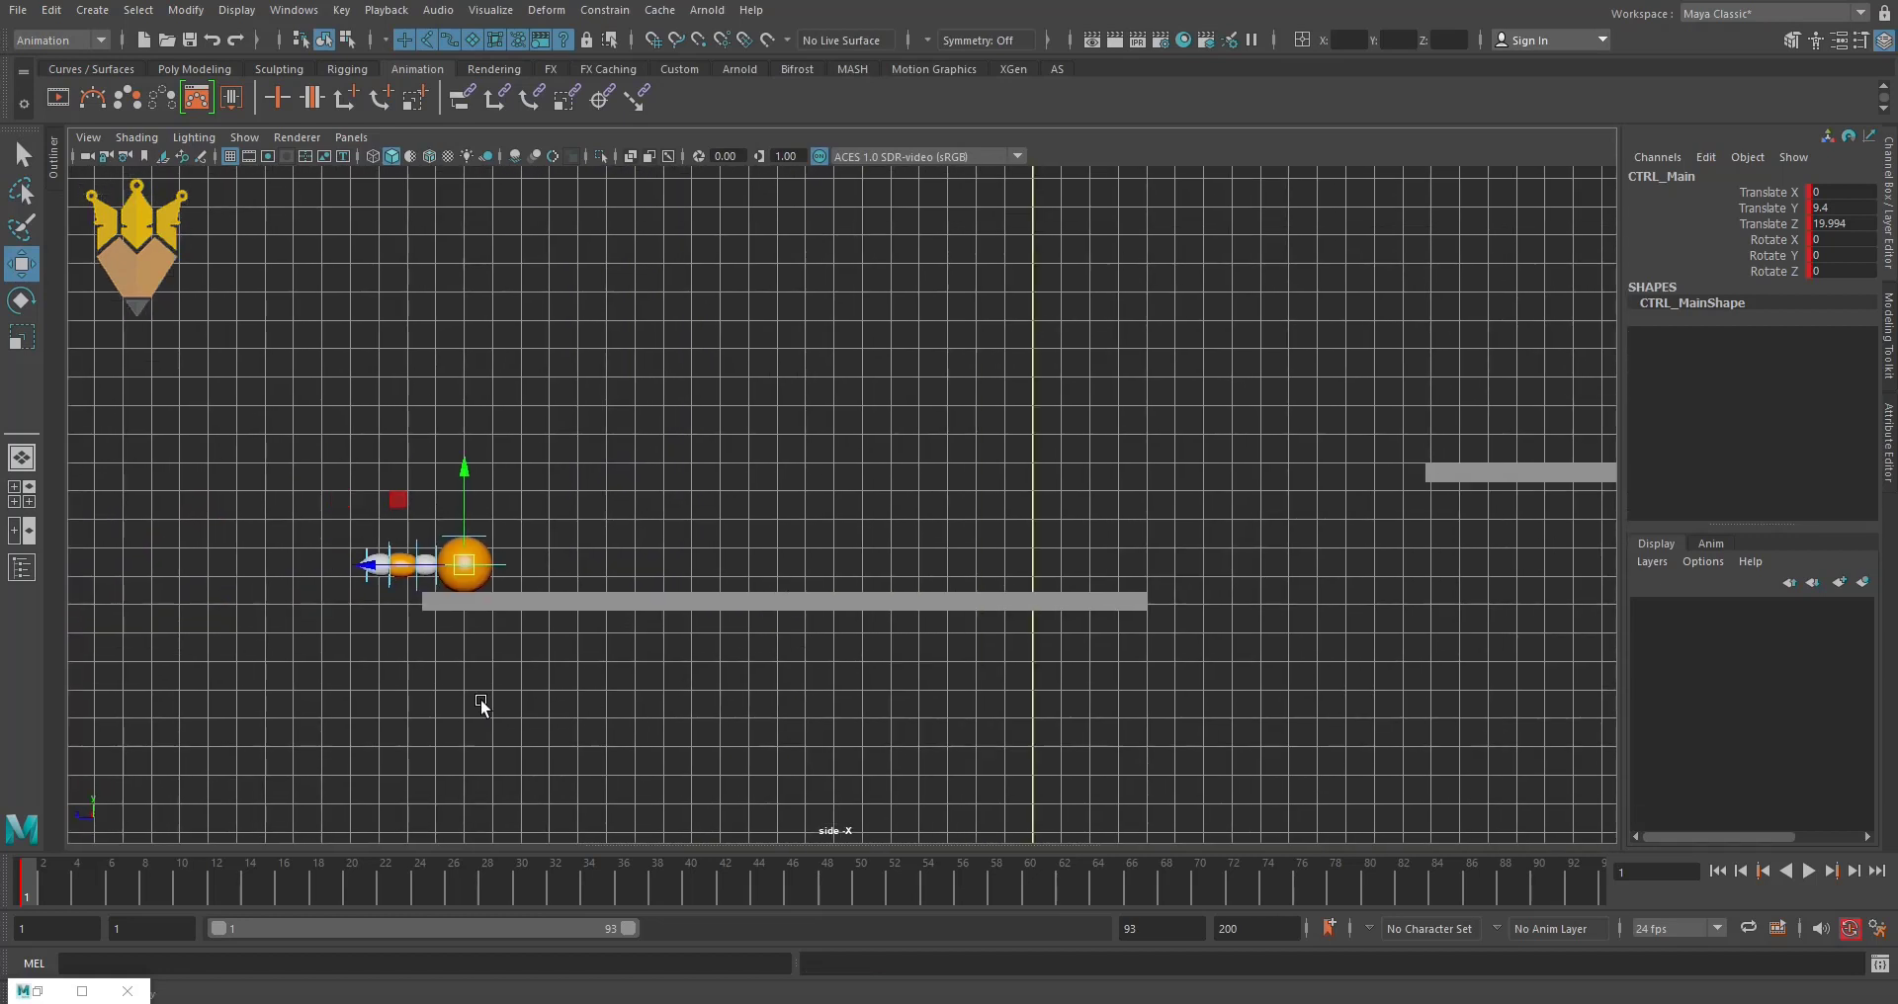
{"action": "scroll", "coordinate": [655, 708], "scroll_direction": "up", "scroll_amount": 2}
{"action": "middle_click_drag", "start_coordinate": [655, 708], "coordinate": [475, 721], "text": "alt"}
{"action": "scroll", "coordinate": [657, 728], "scroll_direction": "up", "scroll_amount": 2}
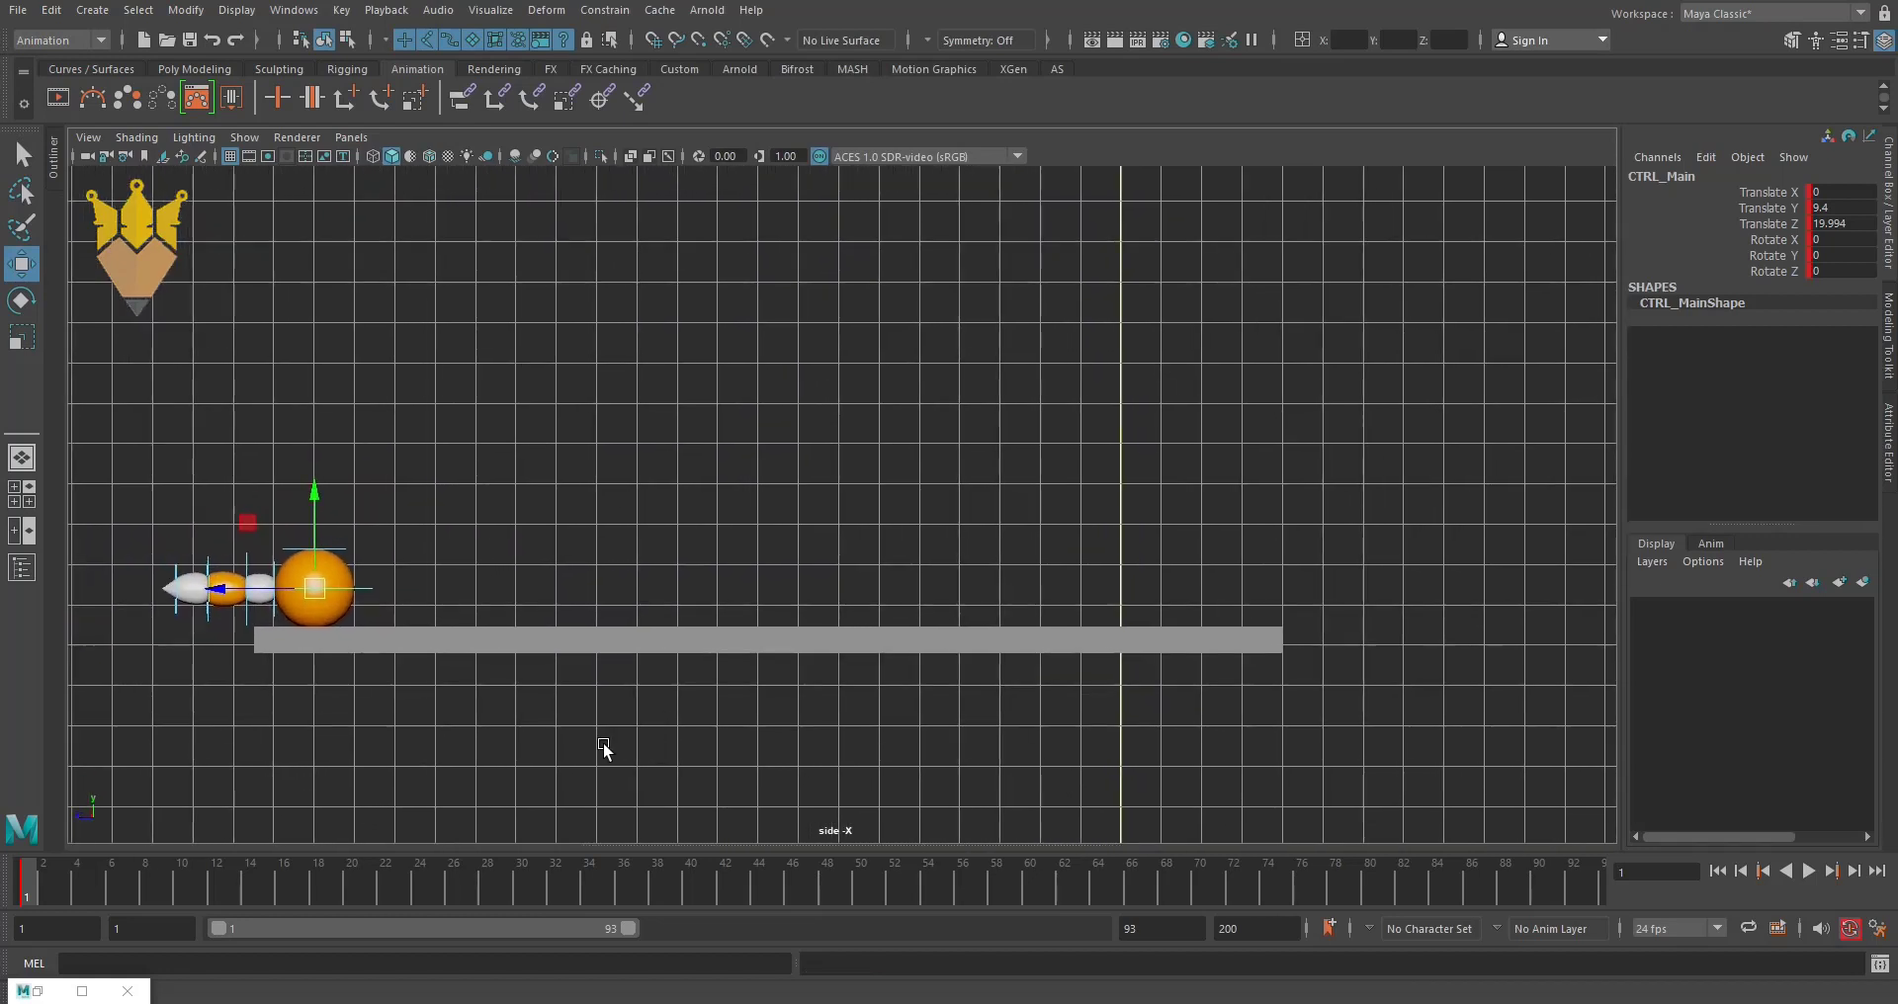
{"action": "mouse_move", "coordinate": [602, 750]}
{"action": "middle_mouse_down", "text": "alt"}
{"action": "mouse_move", "coordinate": [556, 759]}
{"action": "mouse_move", "coordinate": [690, 757]}
{"action": "middle_mouse_up", "text": "alt"}
{"action": "scroll", "coordinate": [556, 759], "scroll_direction": "up", "scroll_amount": 1}
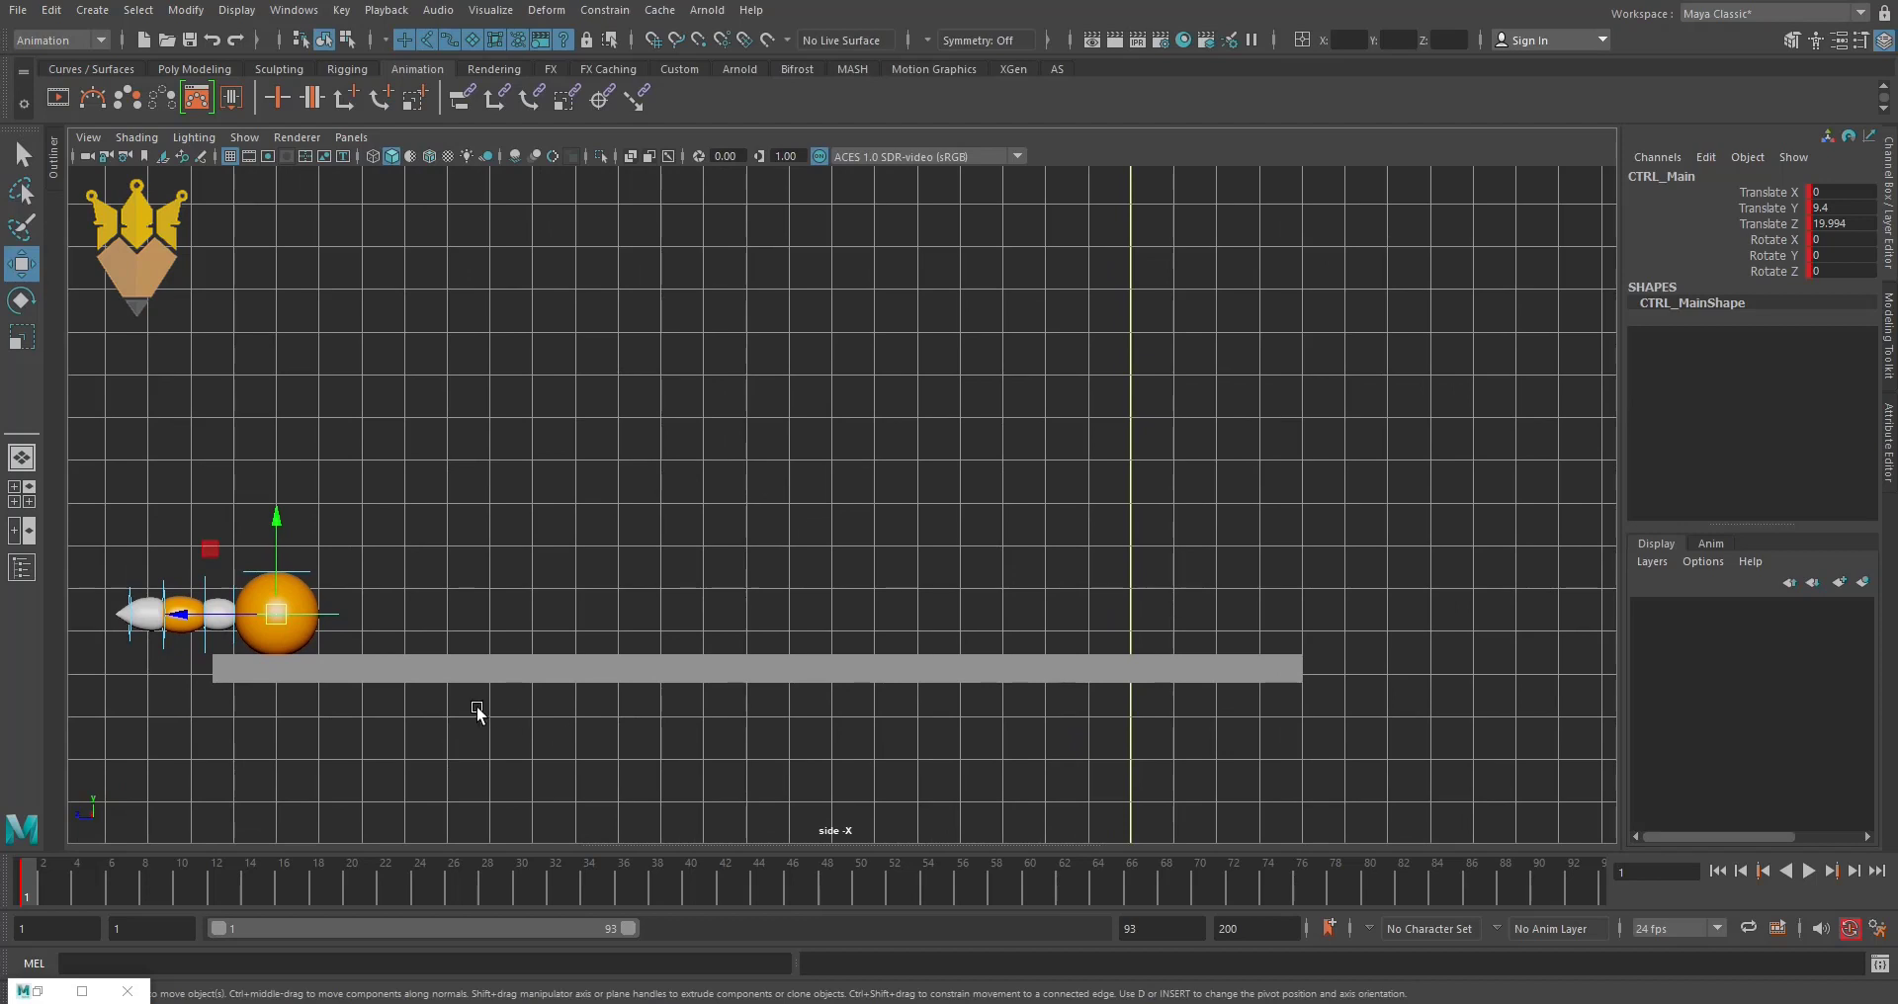
- Play the timeline, stop back at frame 1, and undo a stray rig move
{"action": "key", "text": "alt+v"}
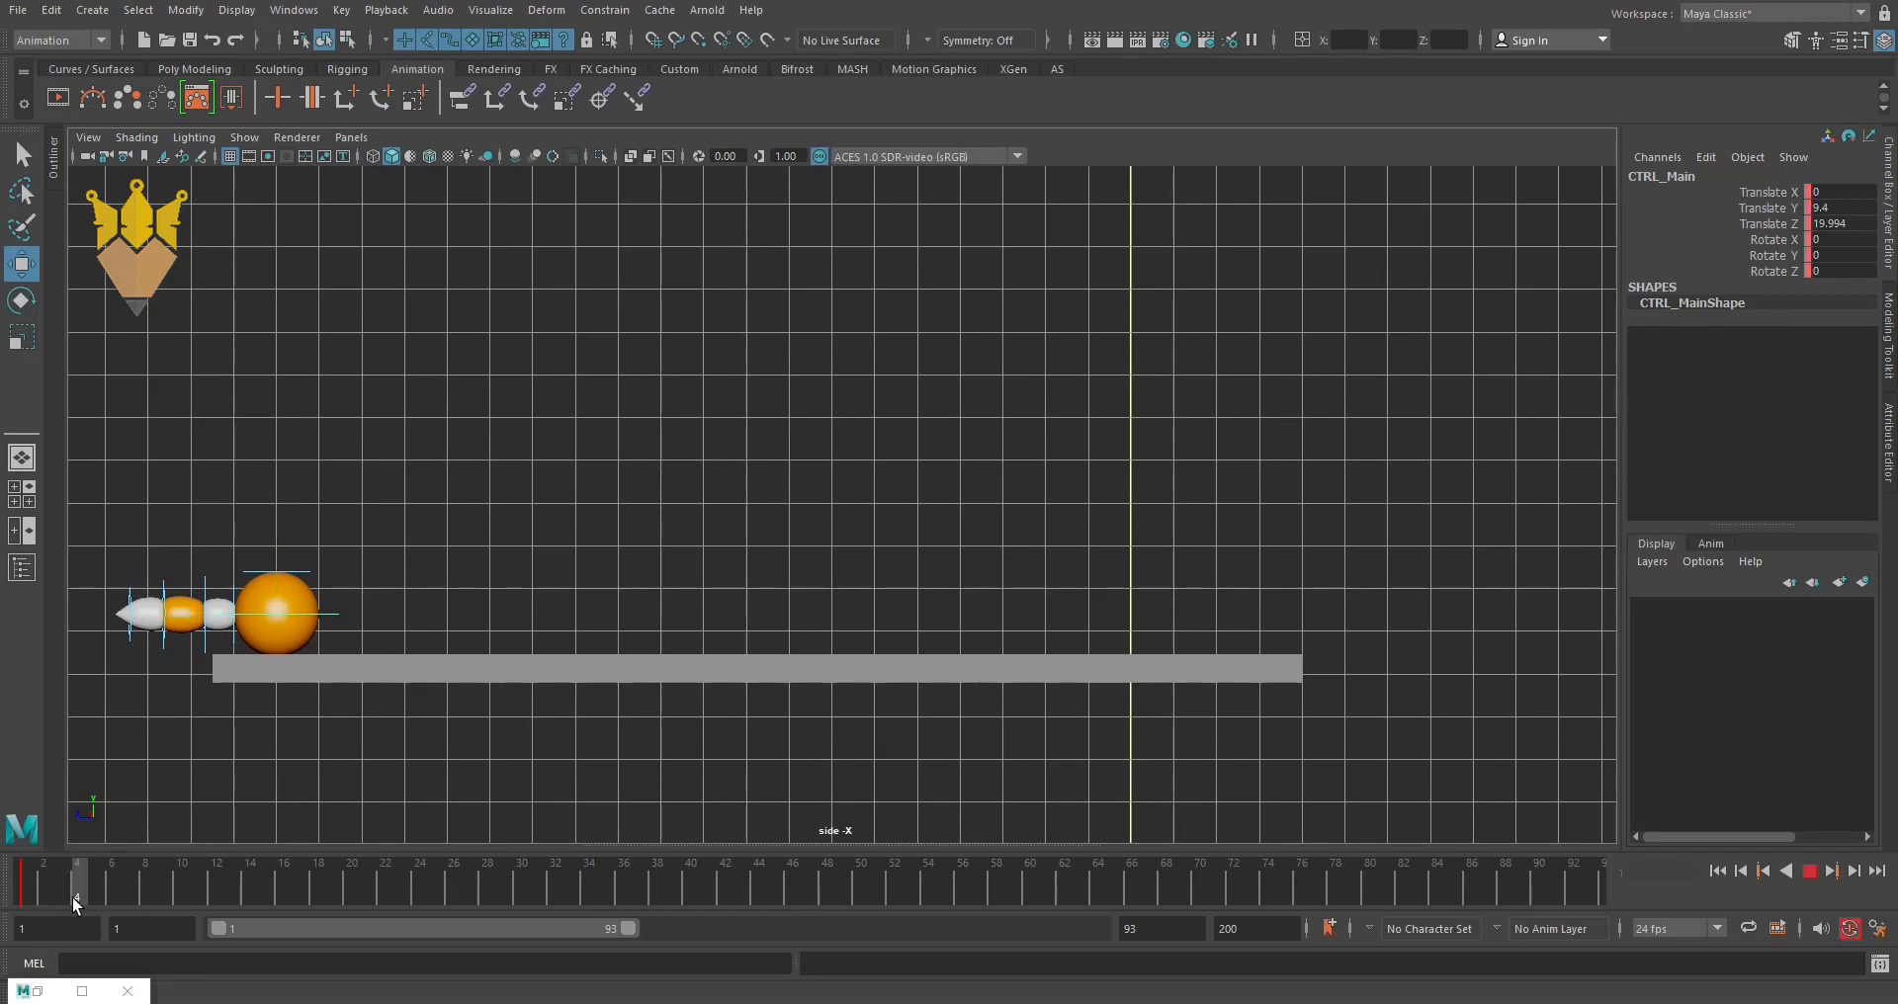
{"action": "left_click", "coordinate": [20, 902]}
{"action": "key", "text": "Escape"}
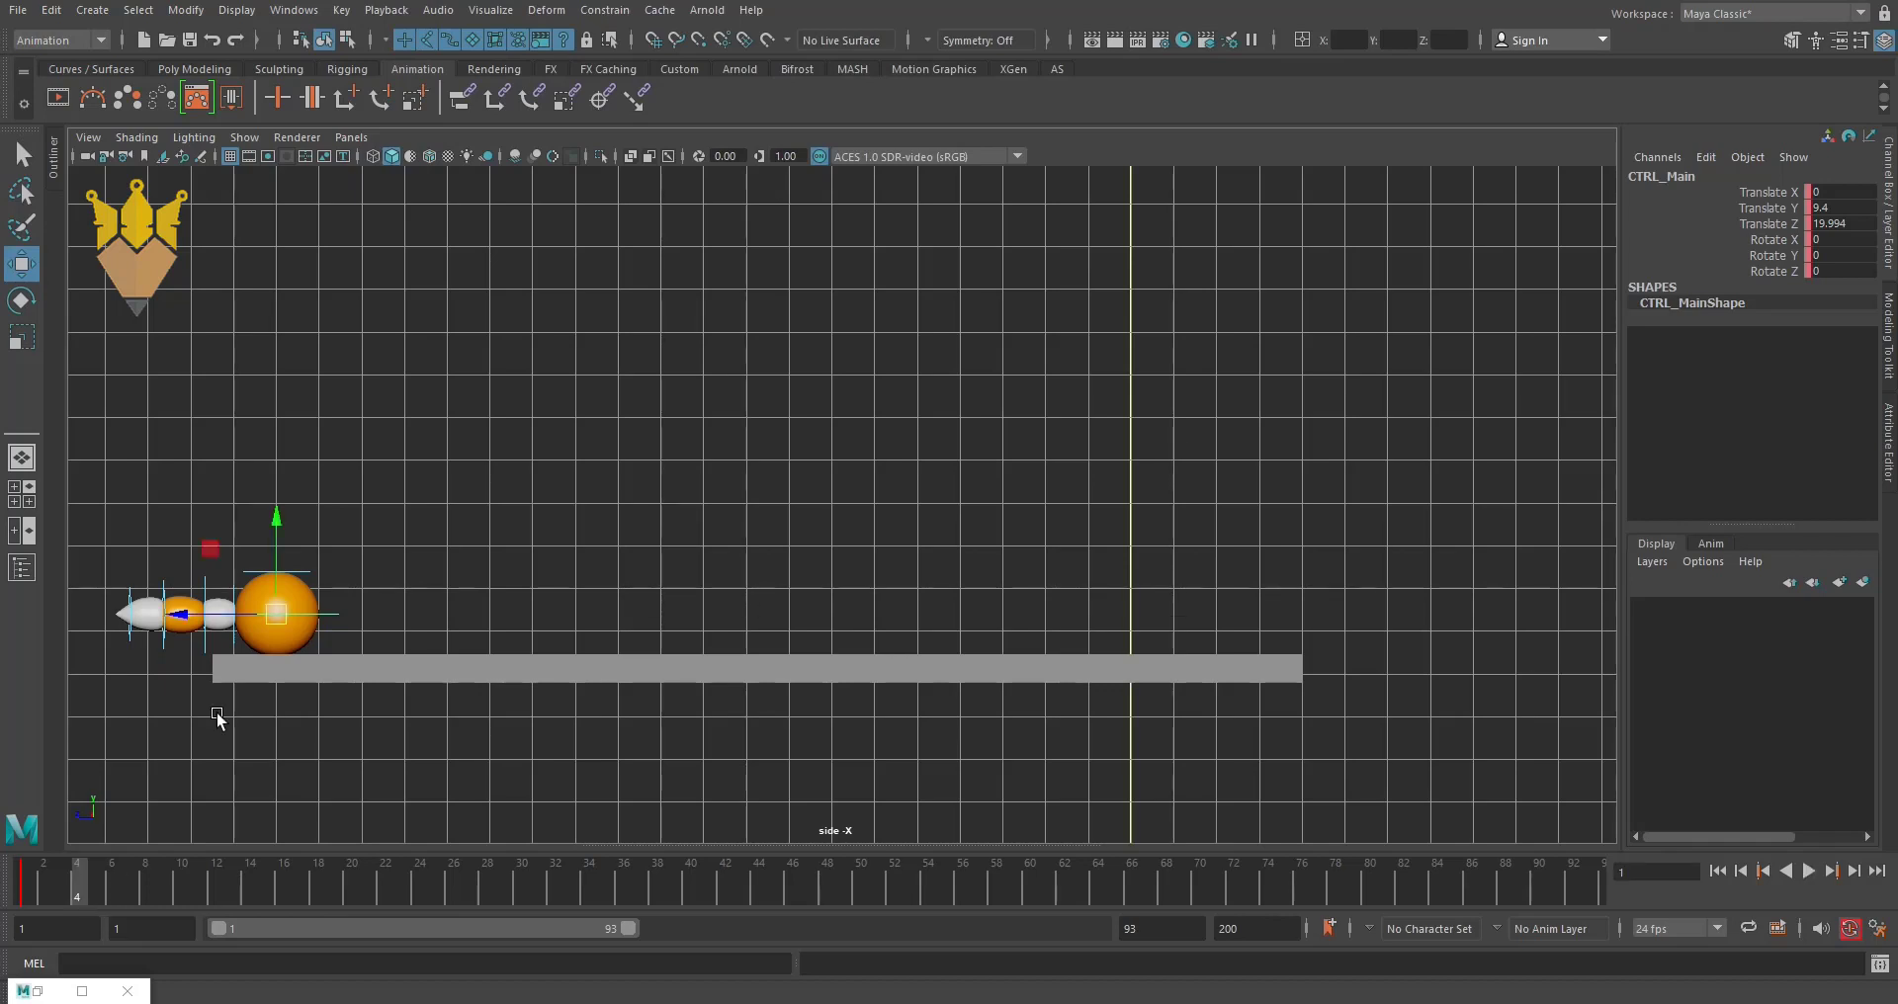
{"action": "left_click_drag", "start_coordinate": [279, 609], "coordinate": [359, 594]}
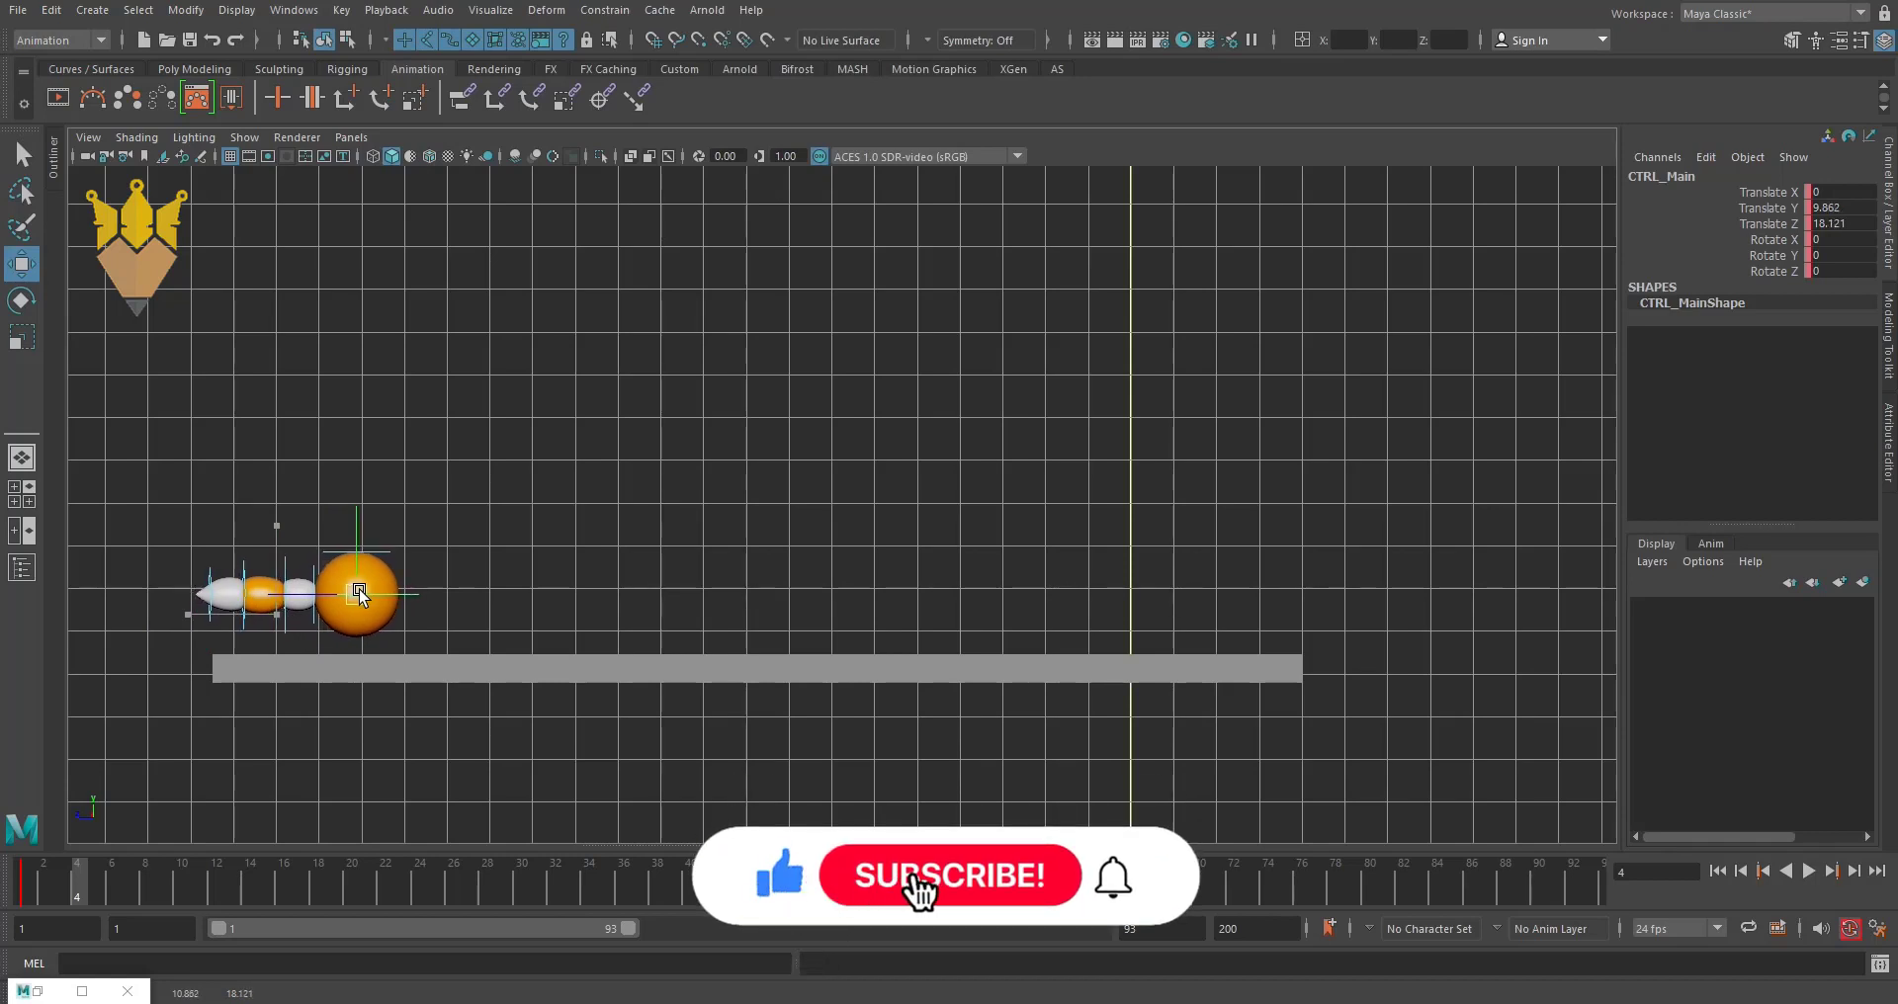
{"action": "left_click_drag", "start_coordinate": [359, 594], "coordinate": [346, 592]}
{"action": "key", "text": "ctrl+z"}
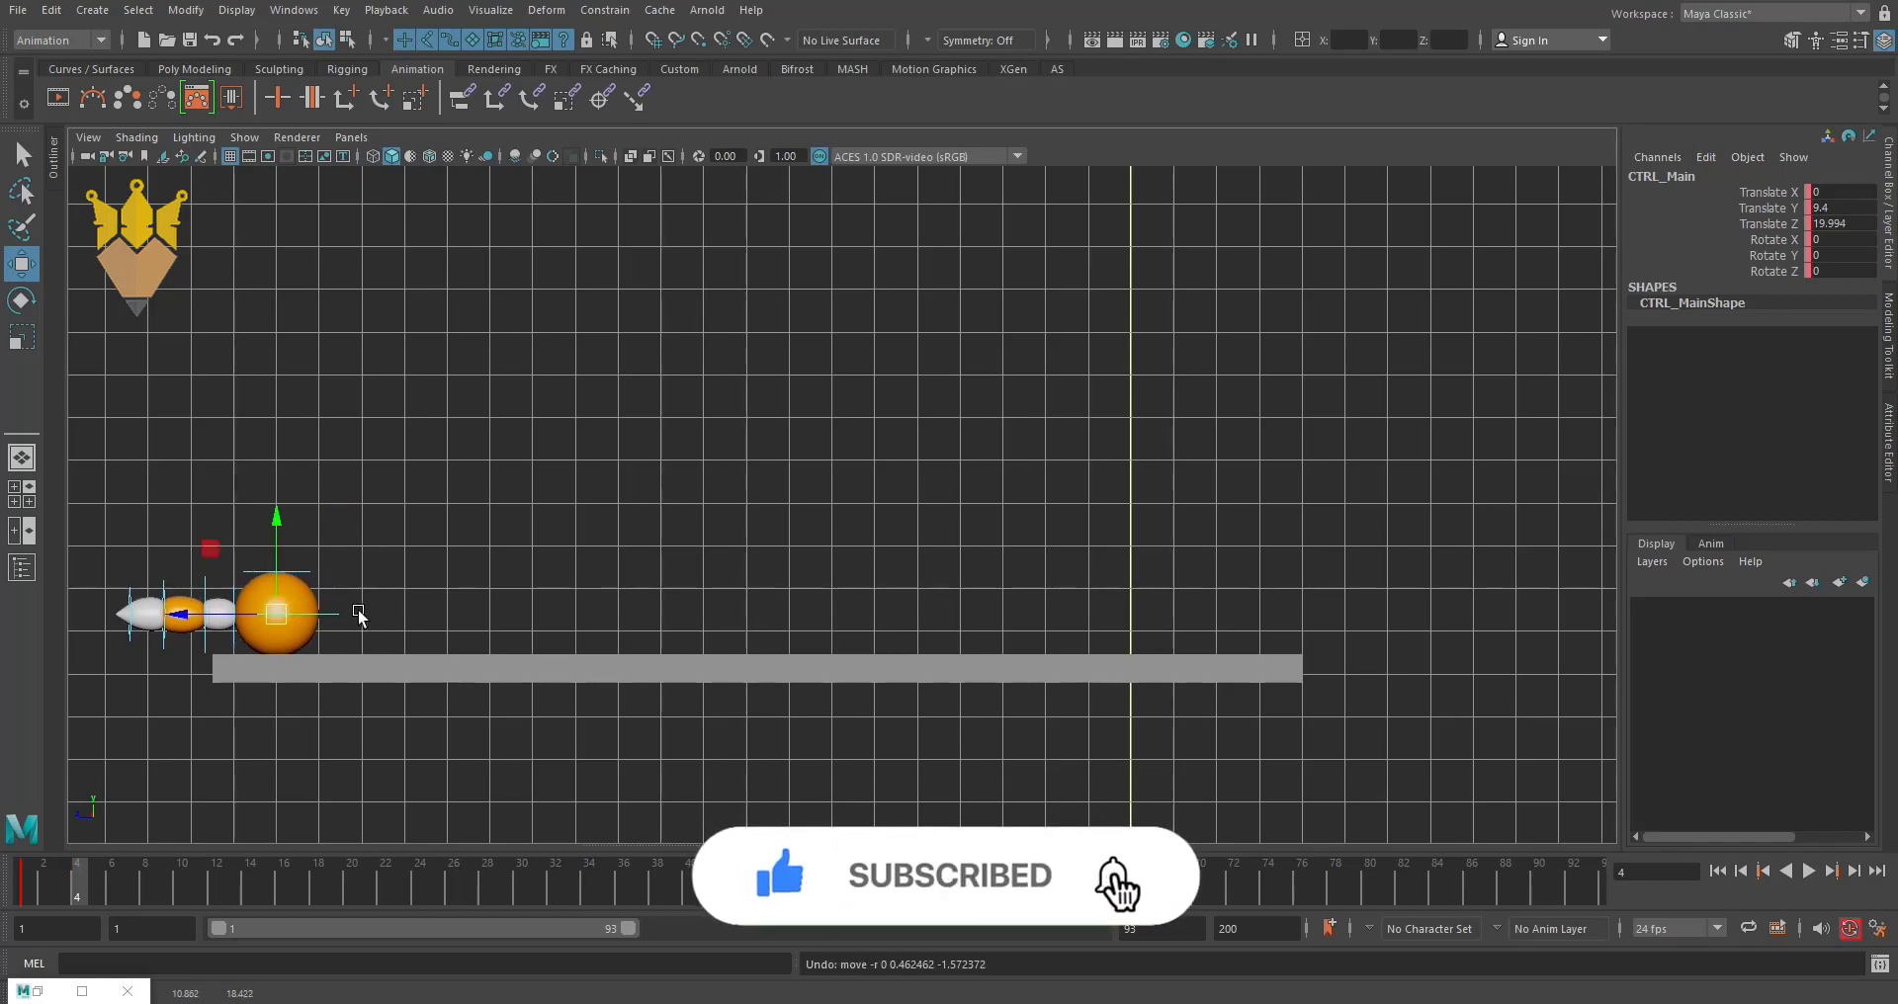
- Set CTRL_Main's Translate Z to exactly 20 at frame 1 in the Channel Box
{"action": "double_click", "coordinate": [1834, 223]}
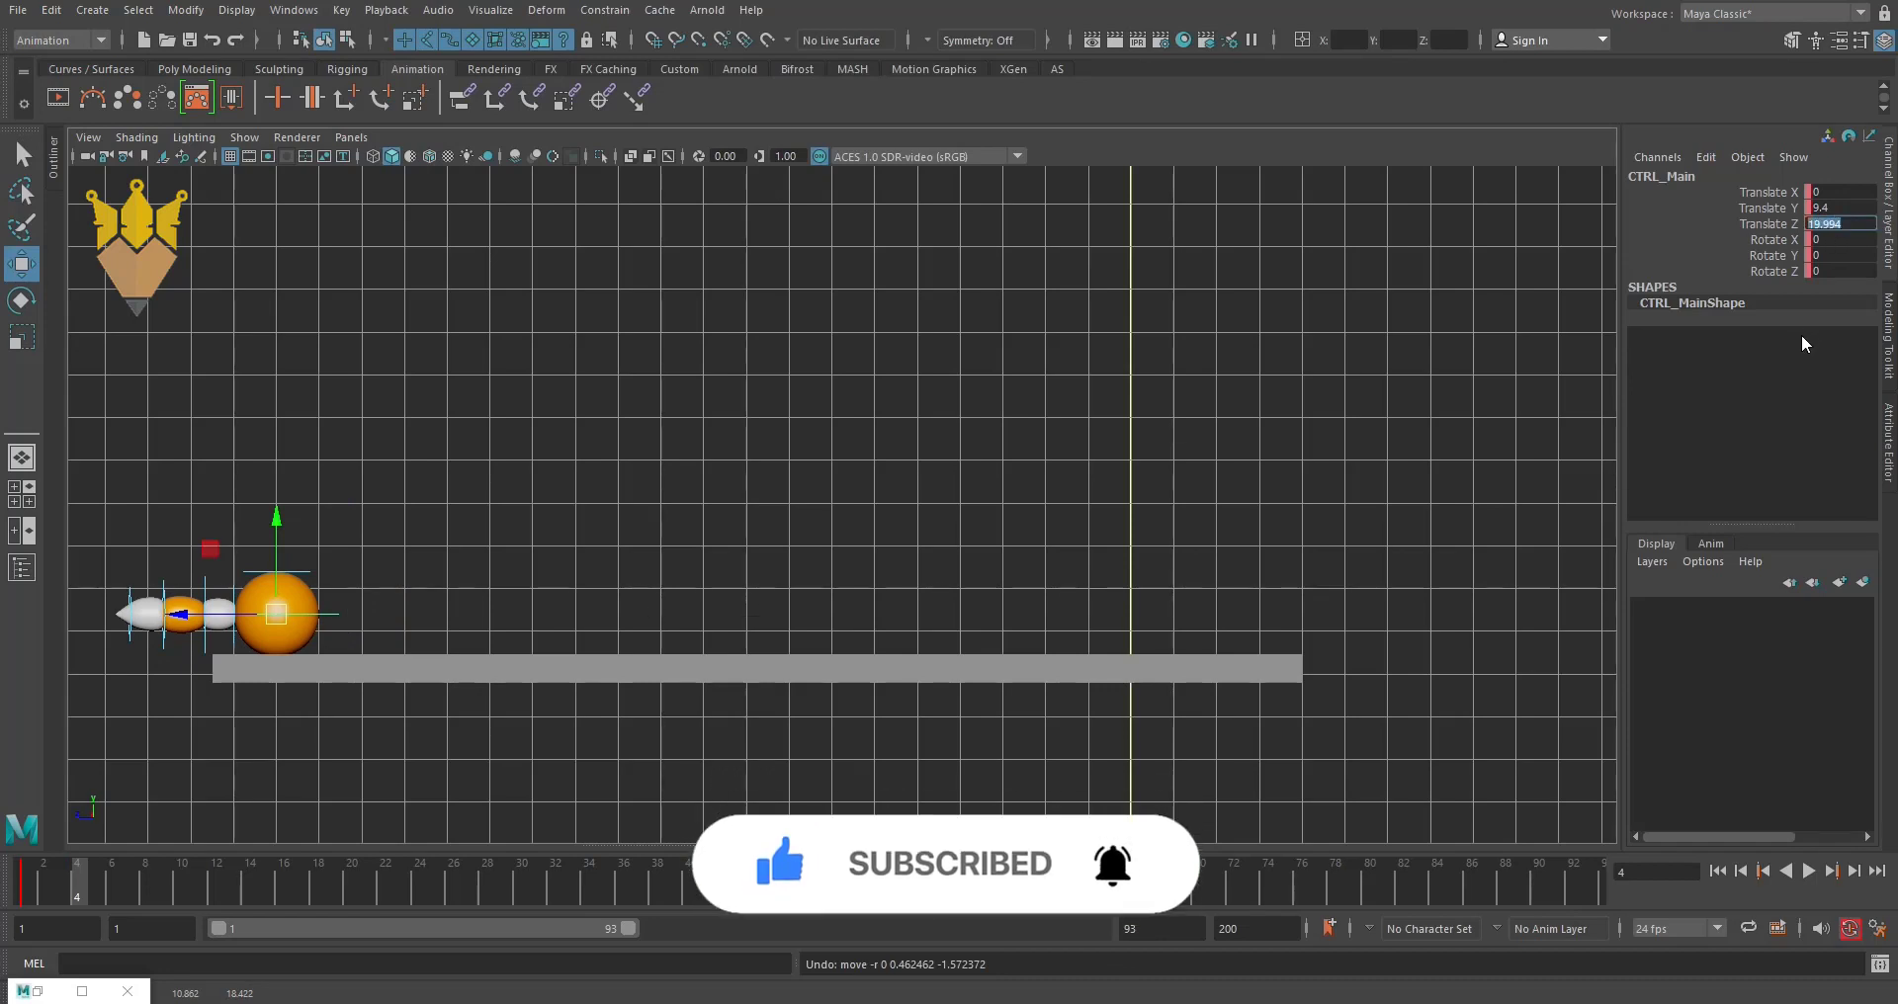
{"action": "type", "text": "20"}
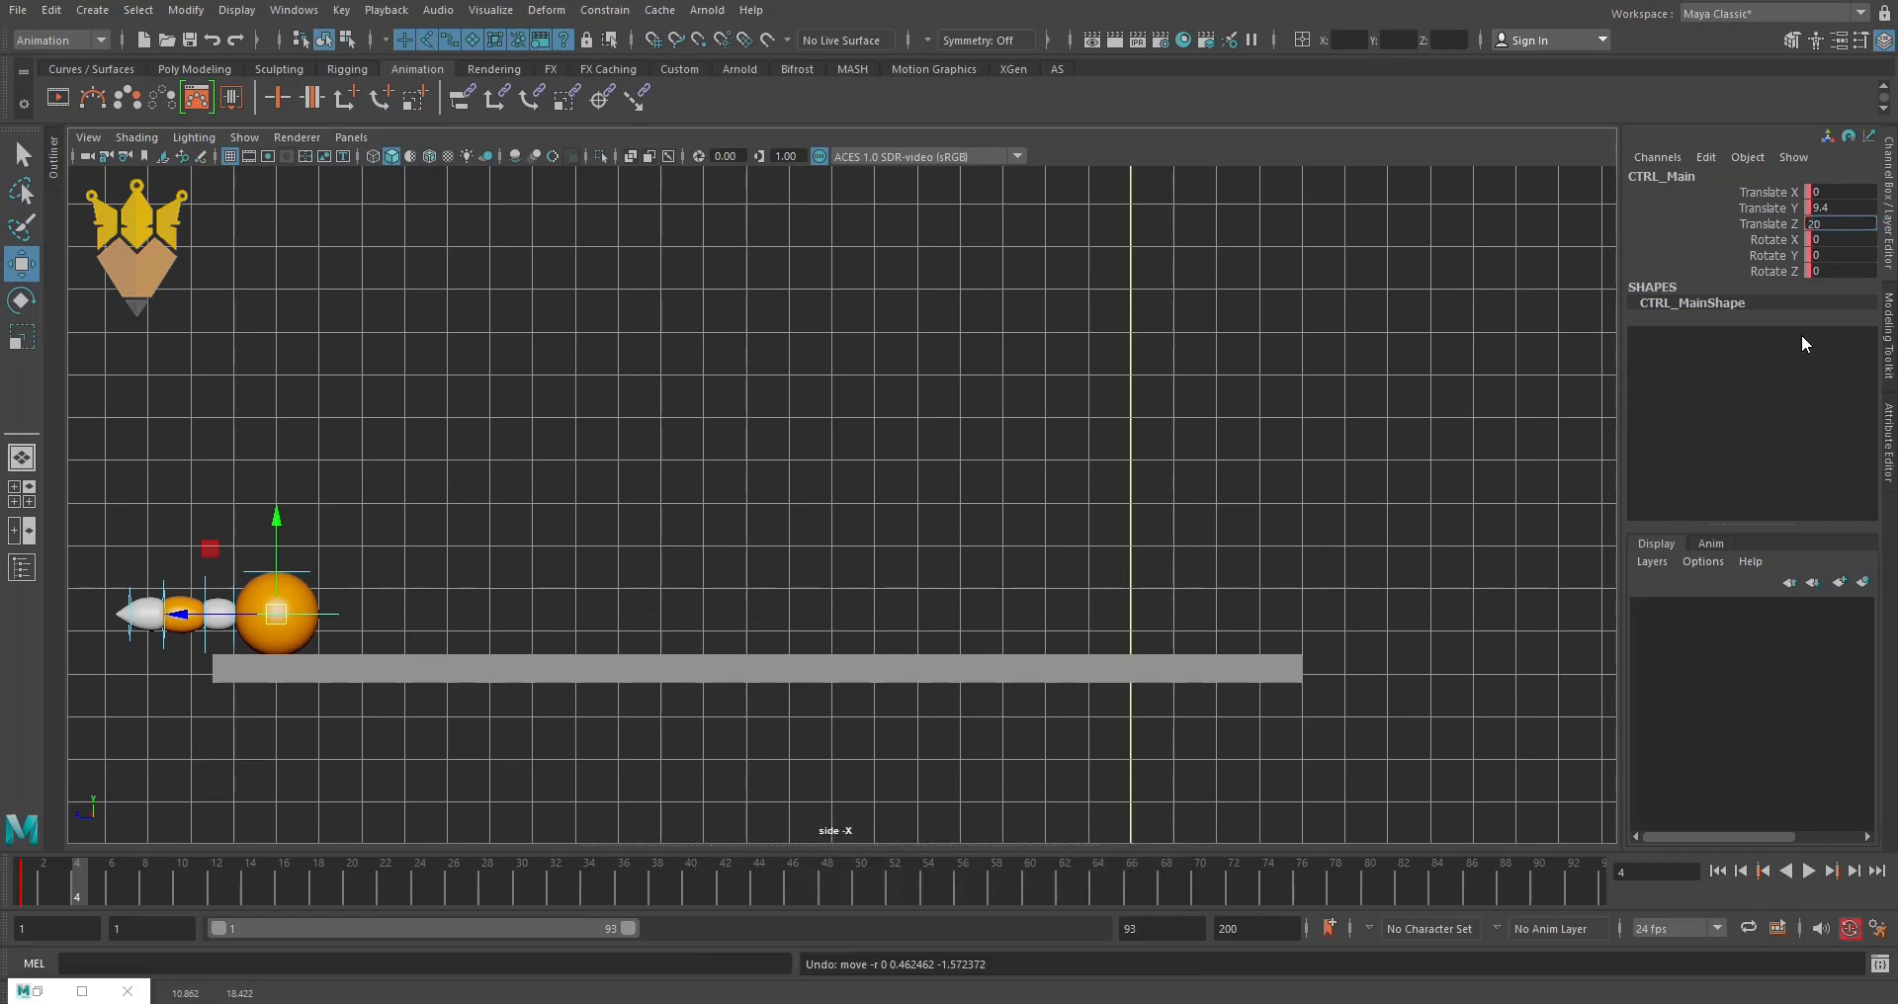
{"action": "key", "text": "Return"}
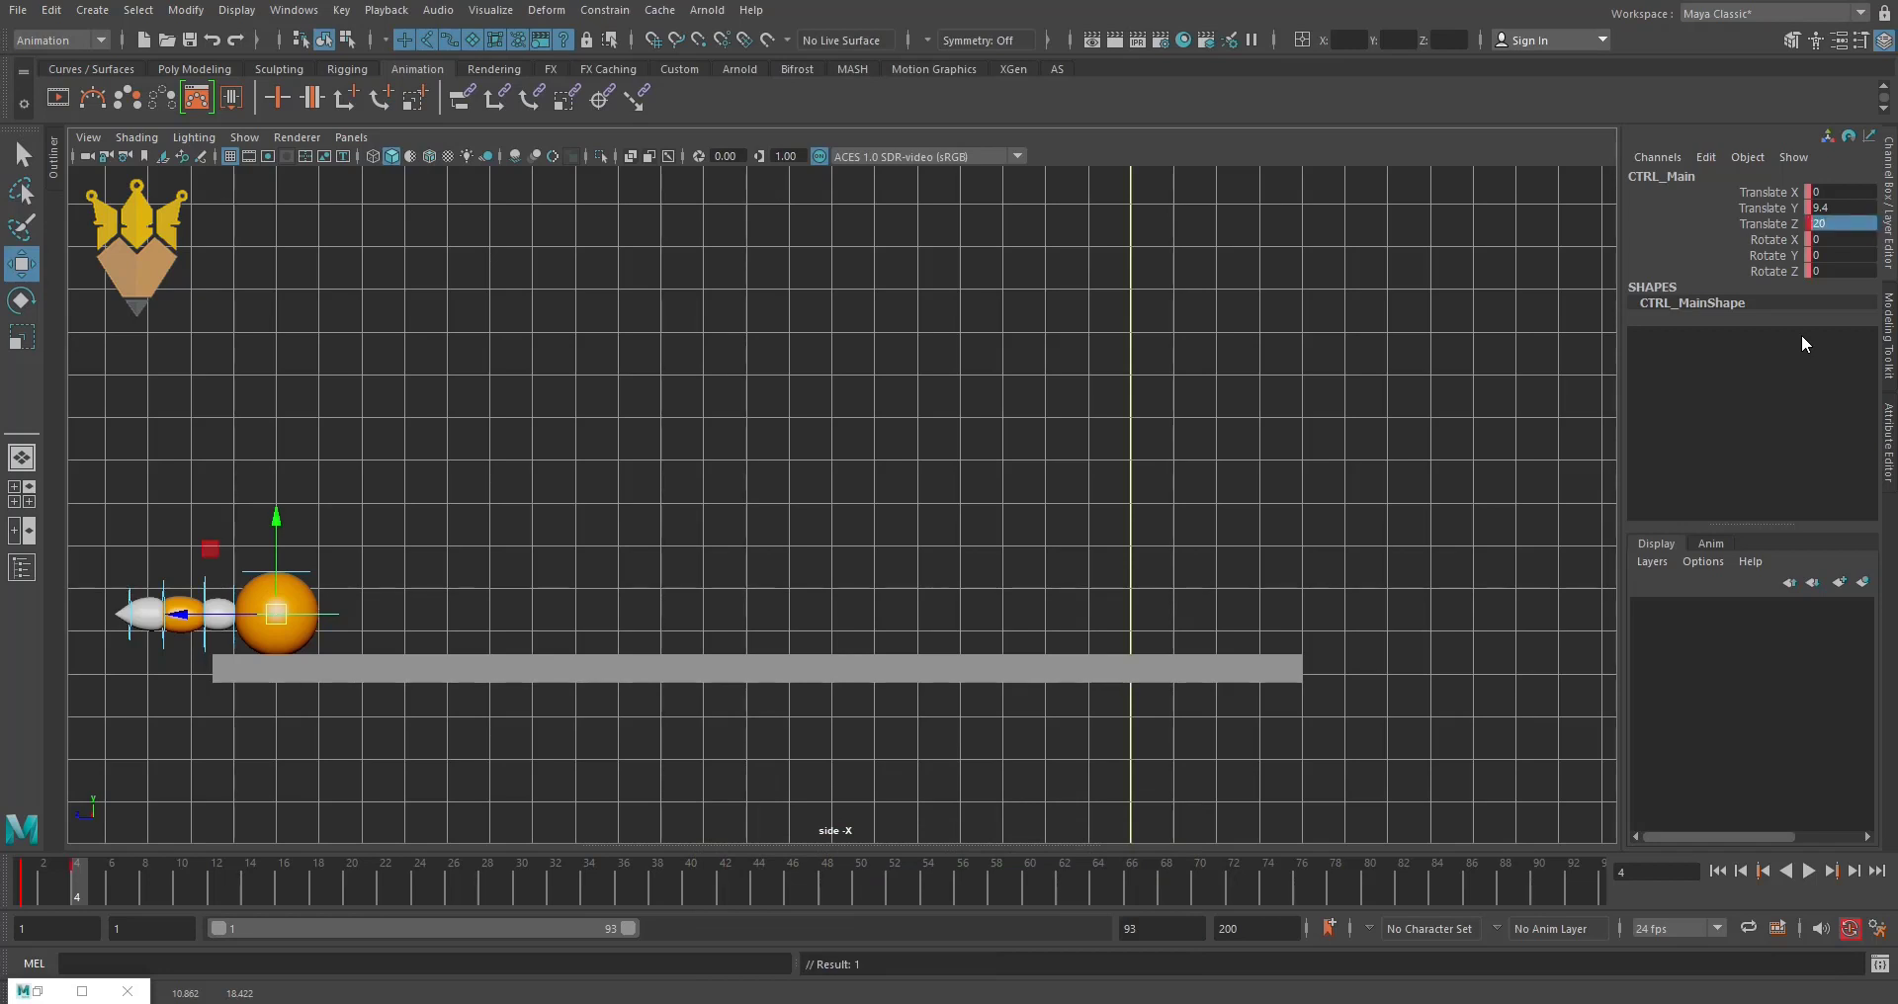
{"action": "key", "text": "ctrl+z"}
{"action": "left_click", "coordinate": [26, 895]}
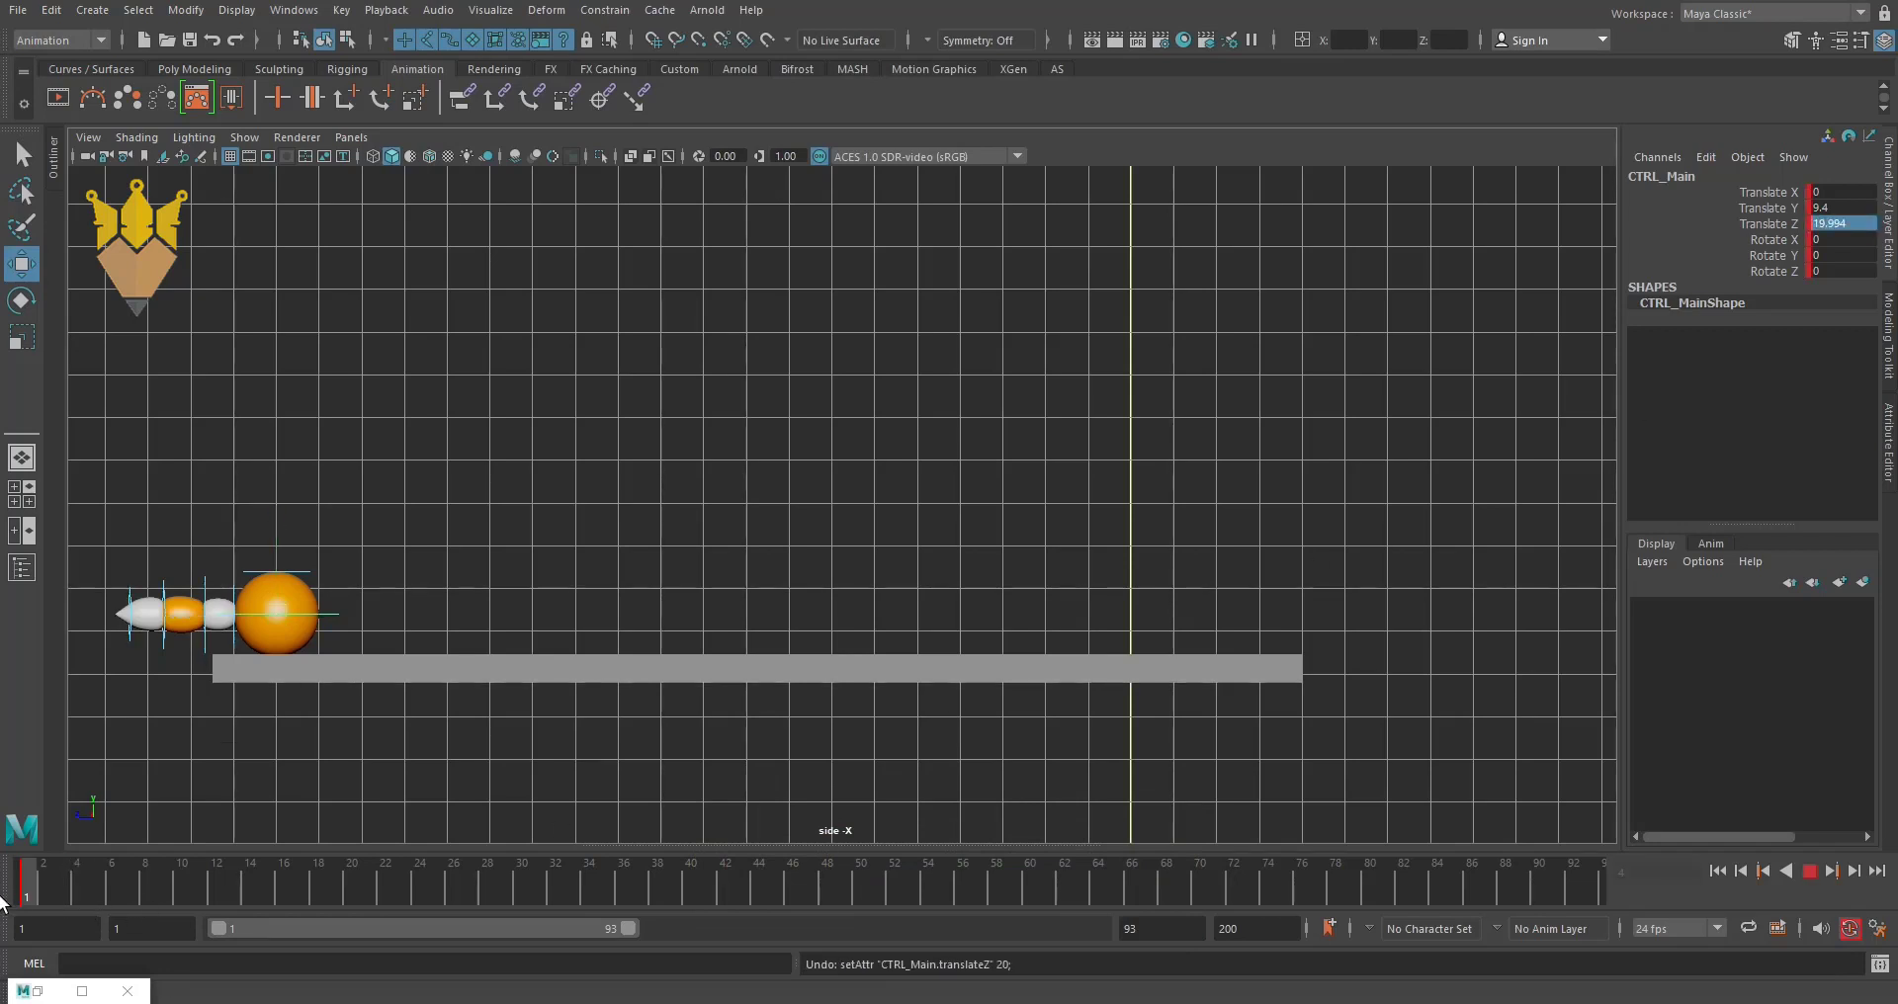
{"action": "double_click", "coordinate": [1825, 224]}
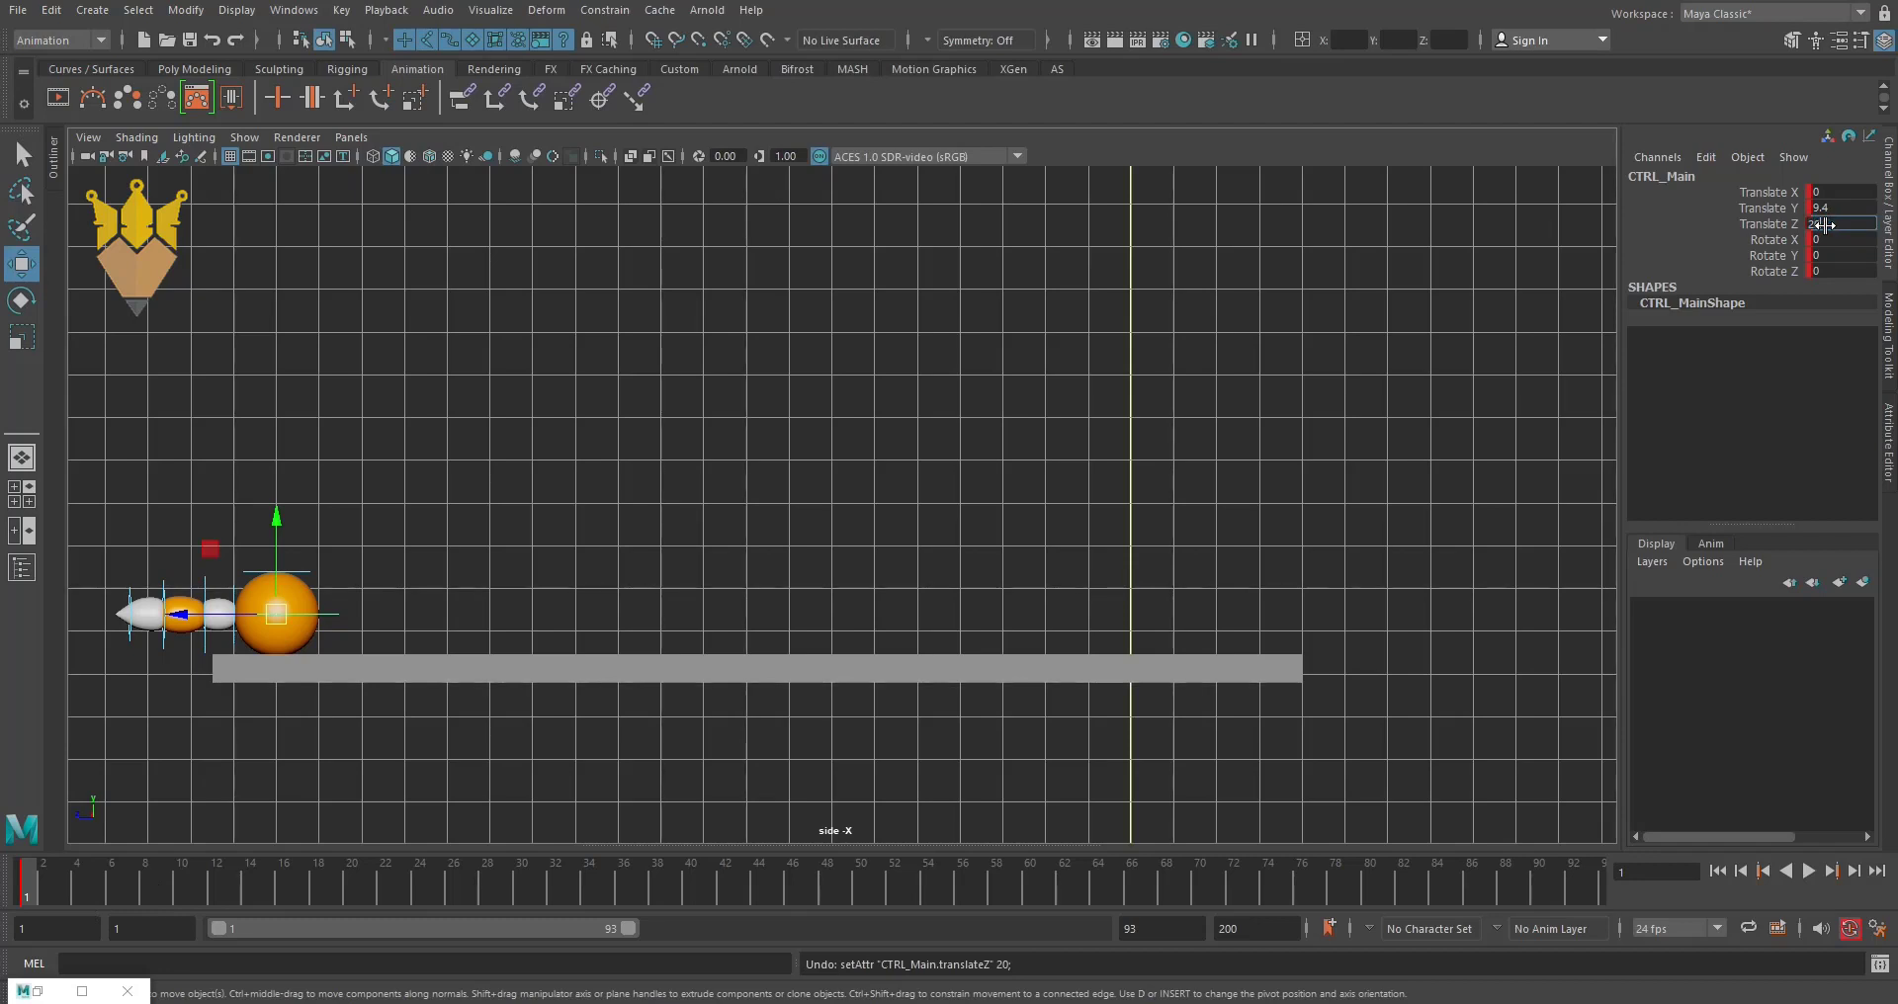
{"action": "key", "text": "Return"}
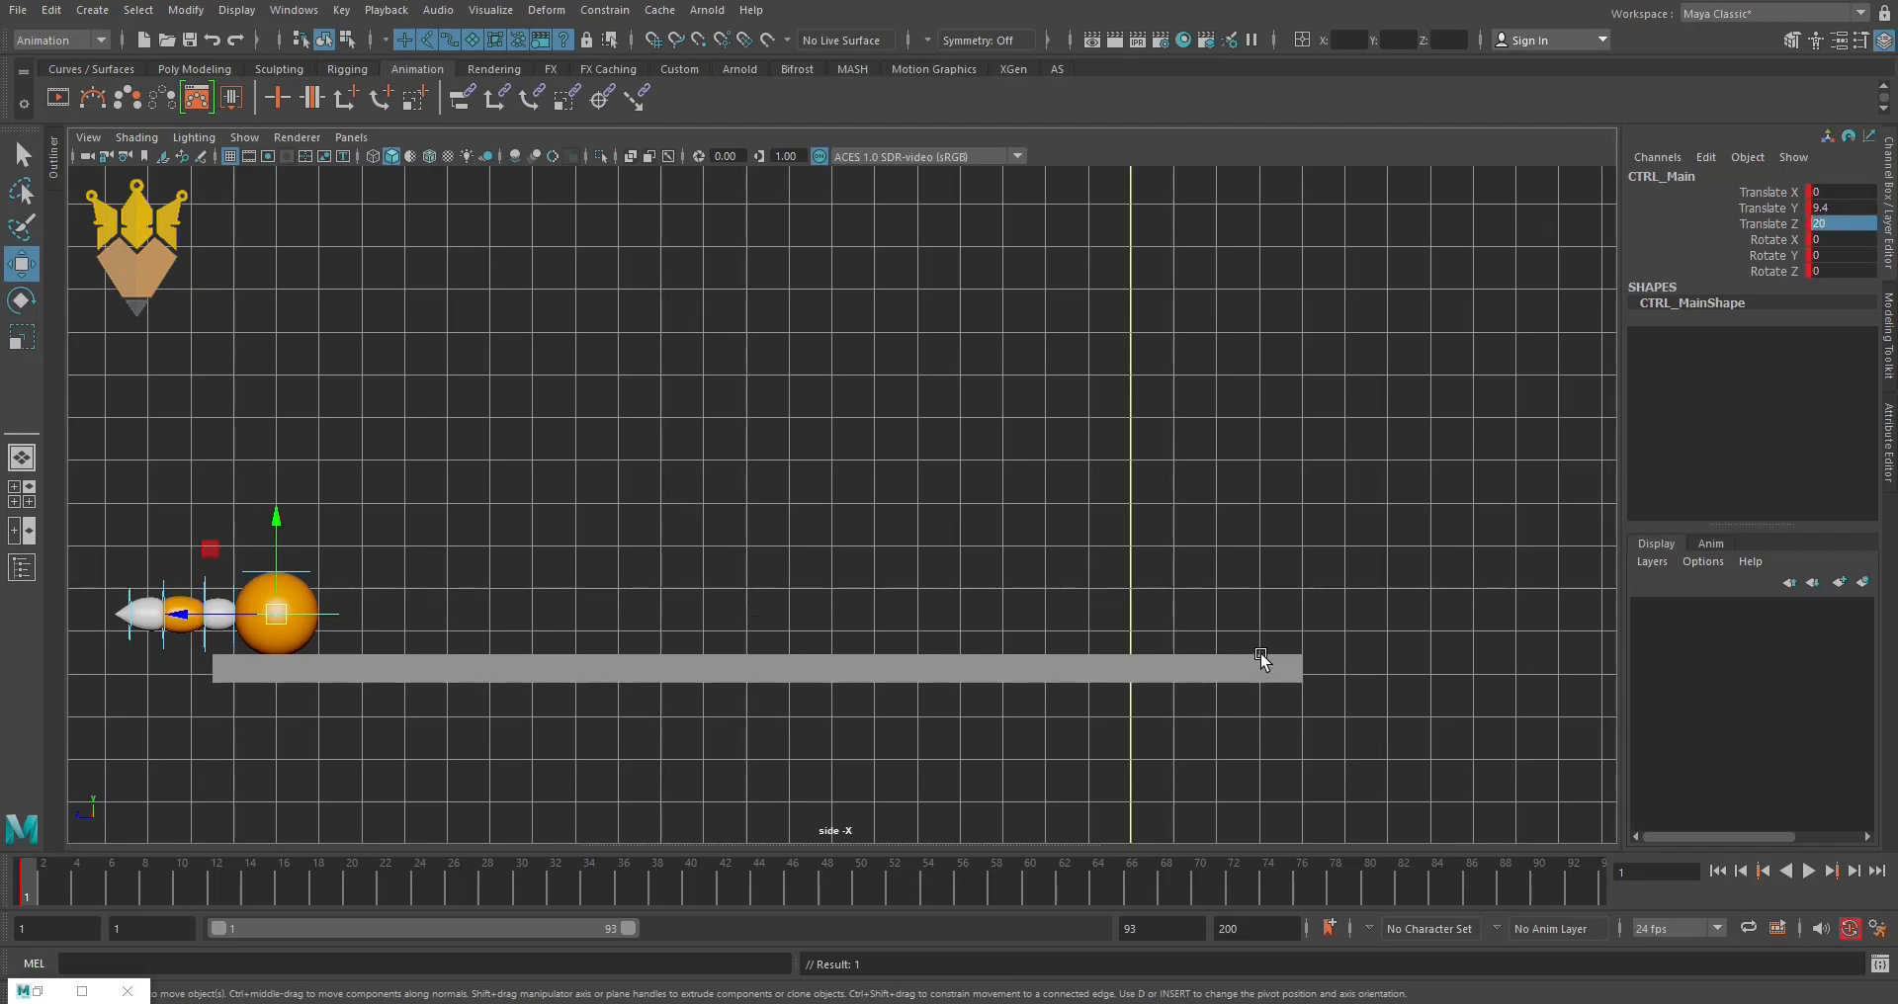
{"action": "middle_click_drag", "start_coordinate": [191, 621], "coordinate": [237, 621]}
{"action": "key", "text": "ctrl+z"}
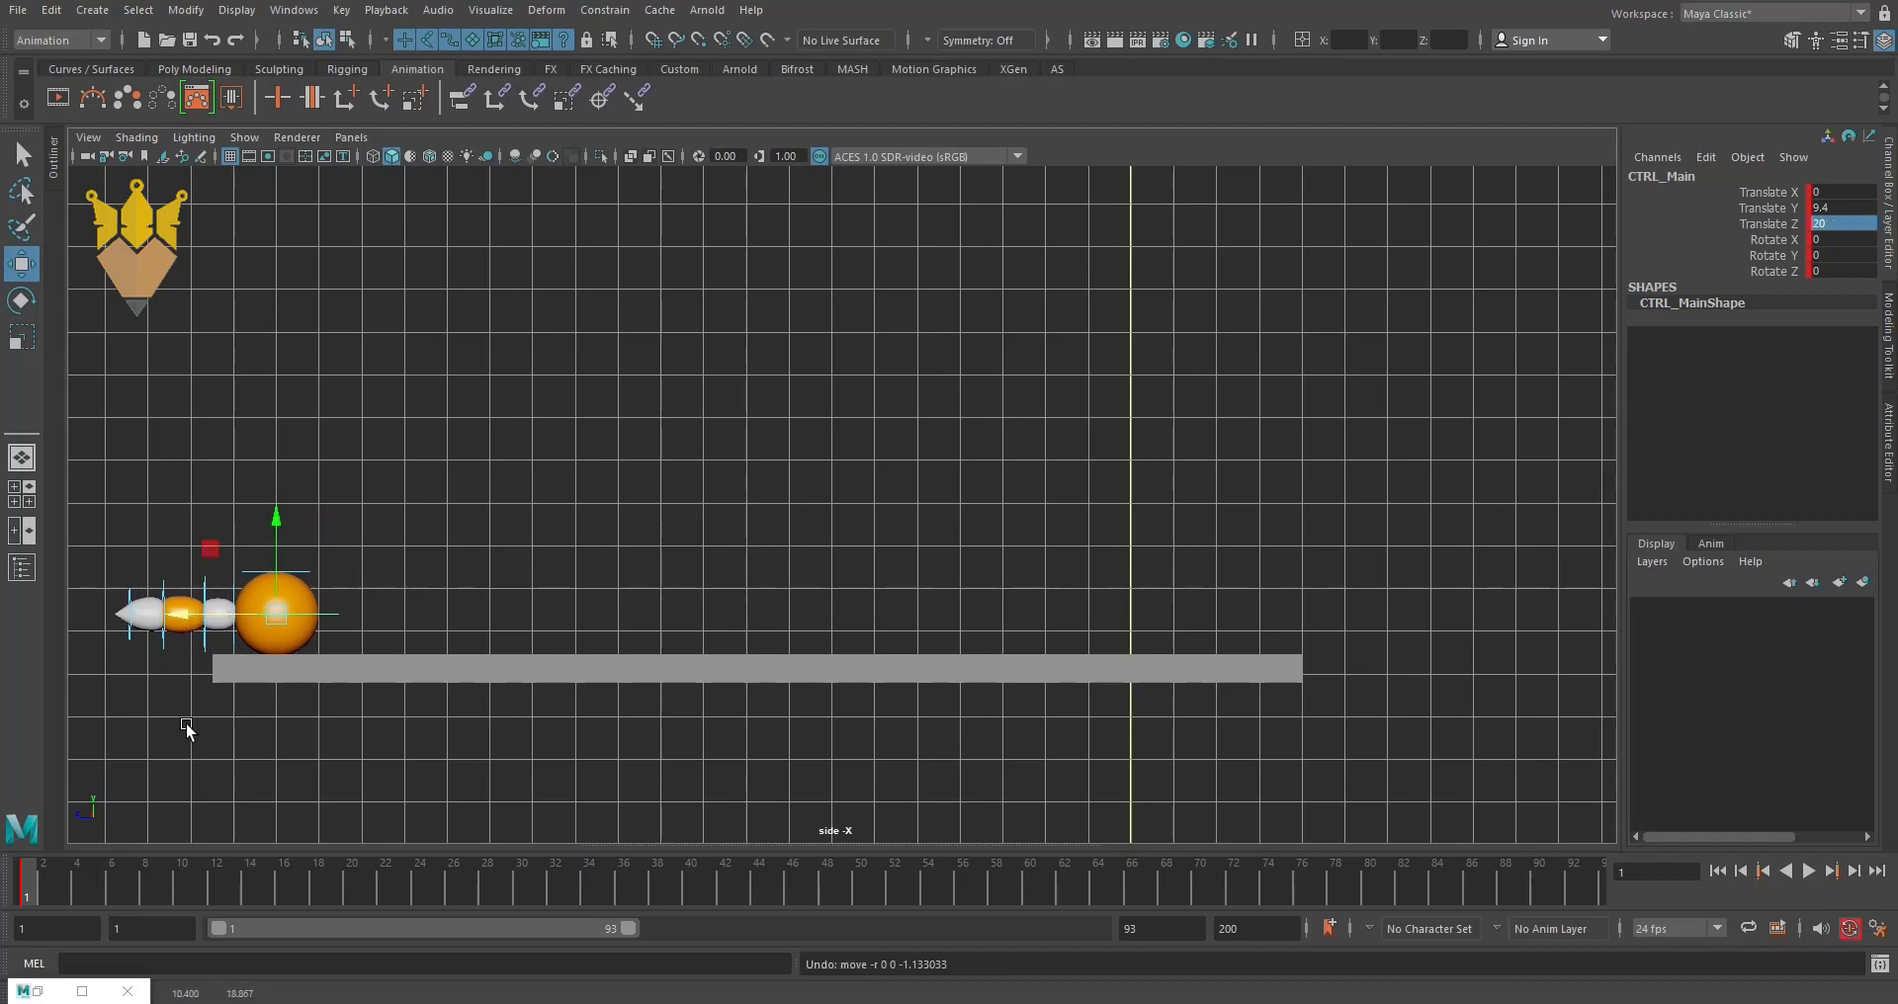
{"action": "key", "text": "alt+v"}
- At frame 4, set CTRL_Main to Translate Z 19 and raise Translate Y to 10
{"action": "left_click", "coordinate": [81, 888]}
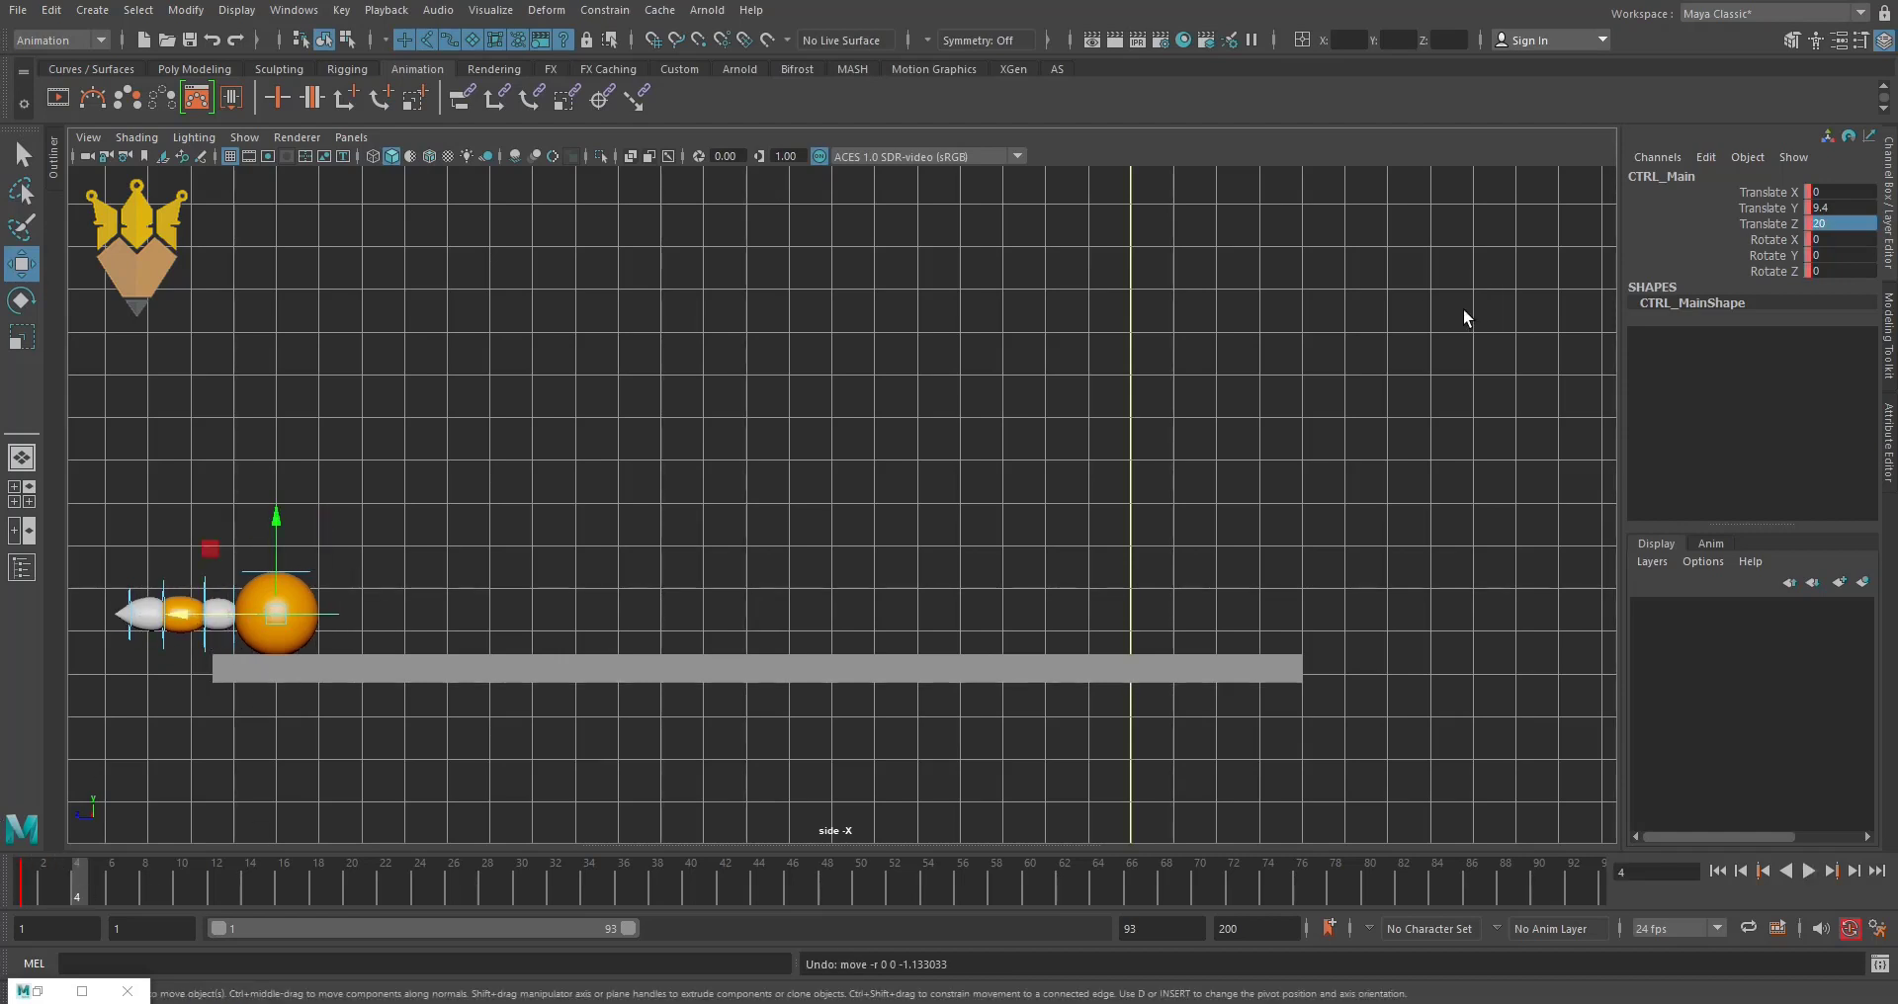
{"action": "middle_click_drag", "start_coordinate": [193, 623], "coordinate": [219, 631]}
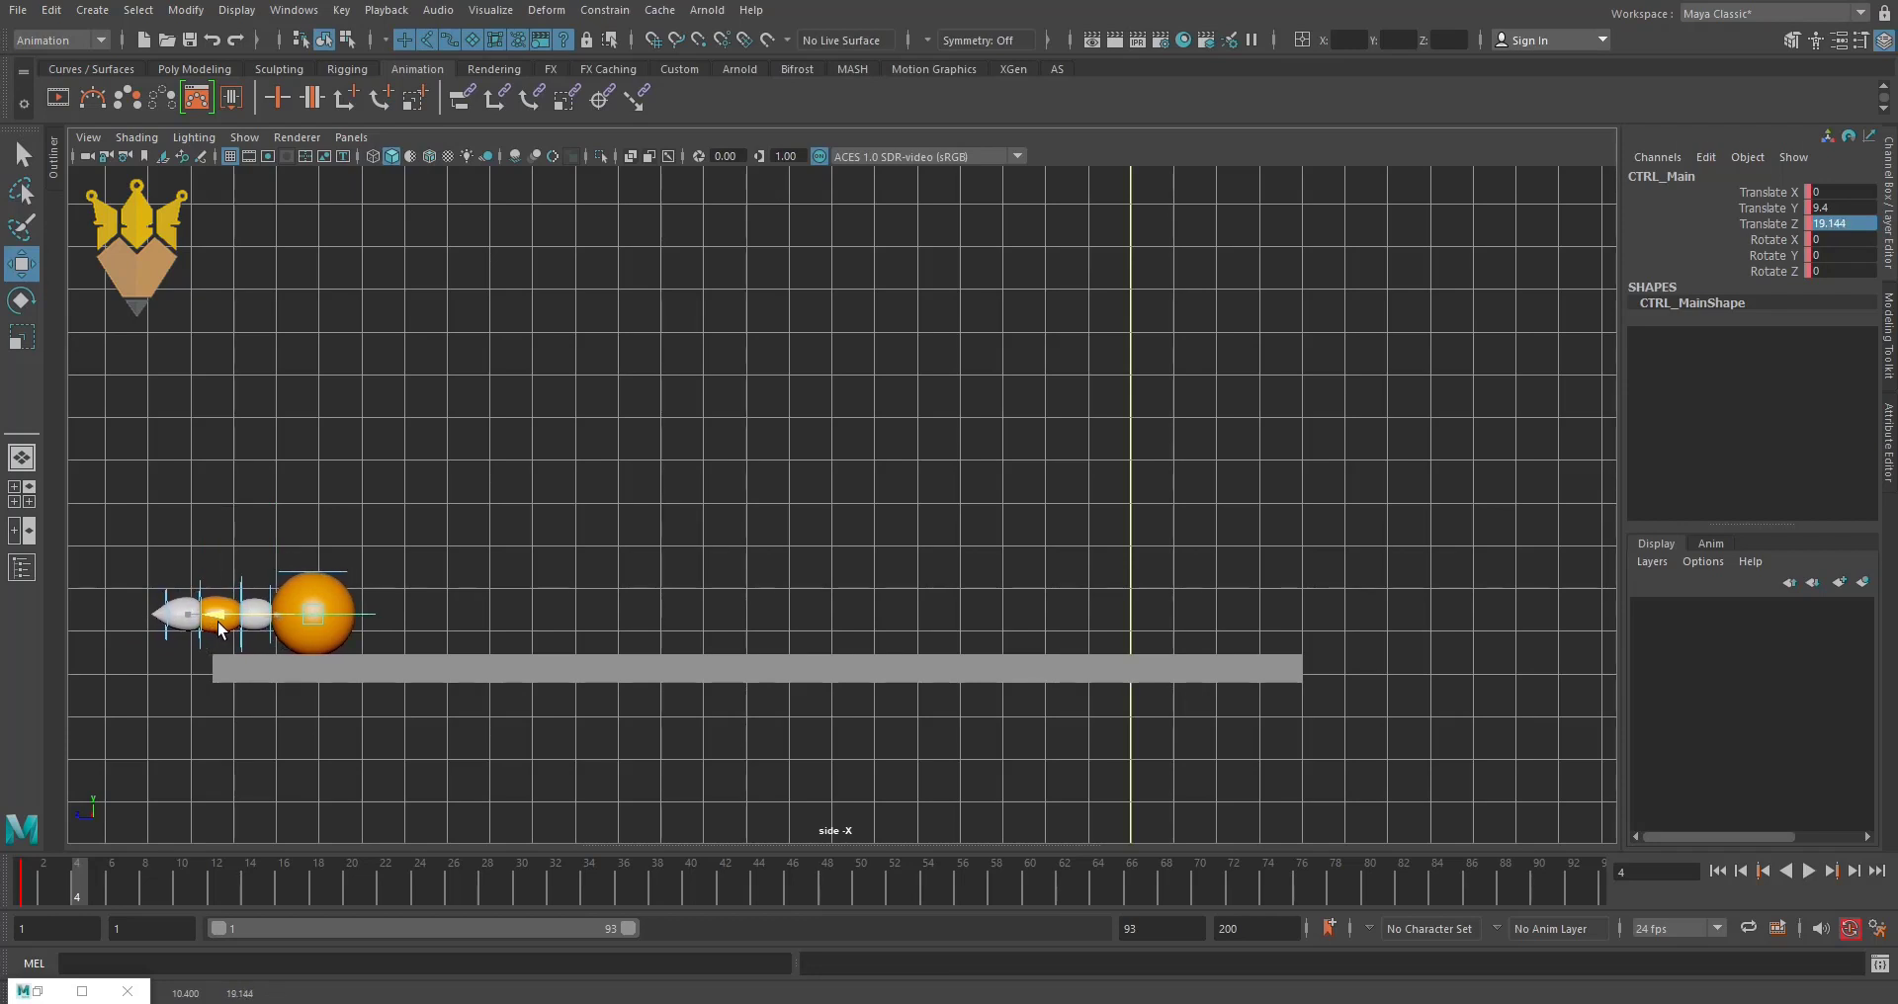
{"action": "double_click", "coordinate": [1841, 224]}
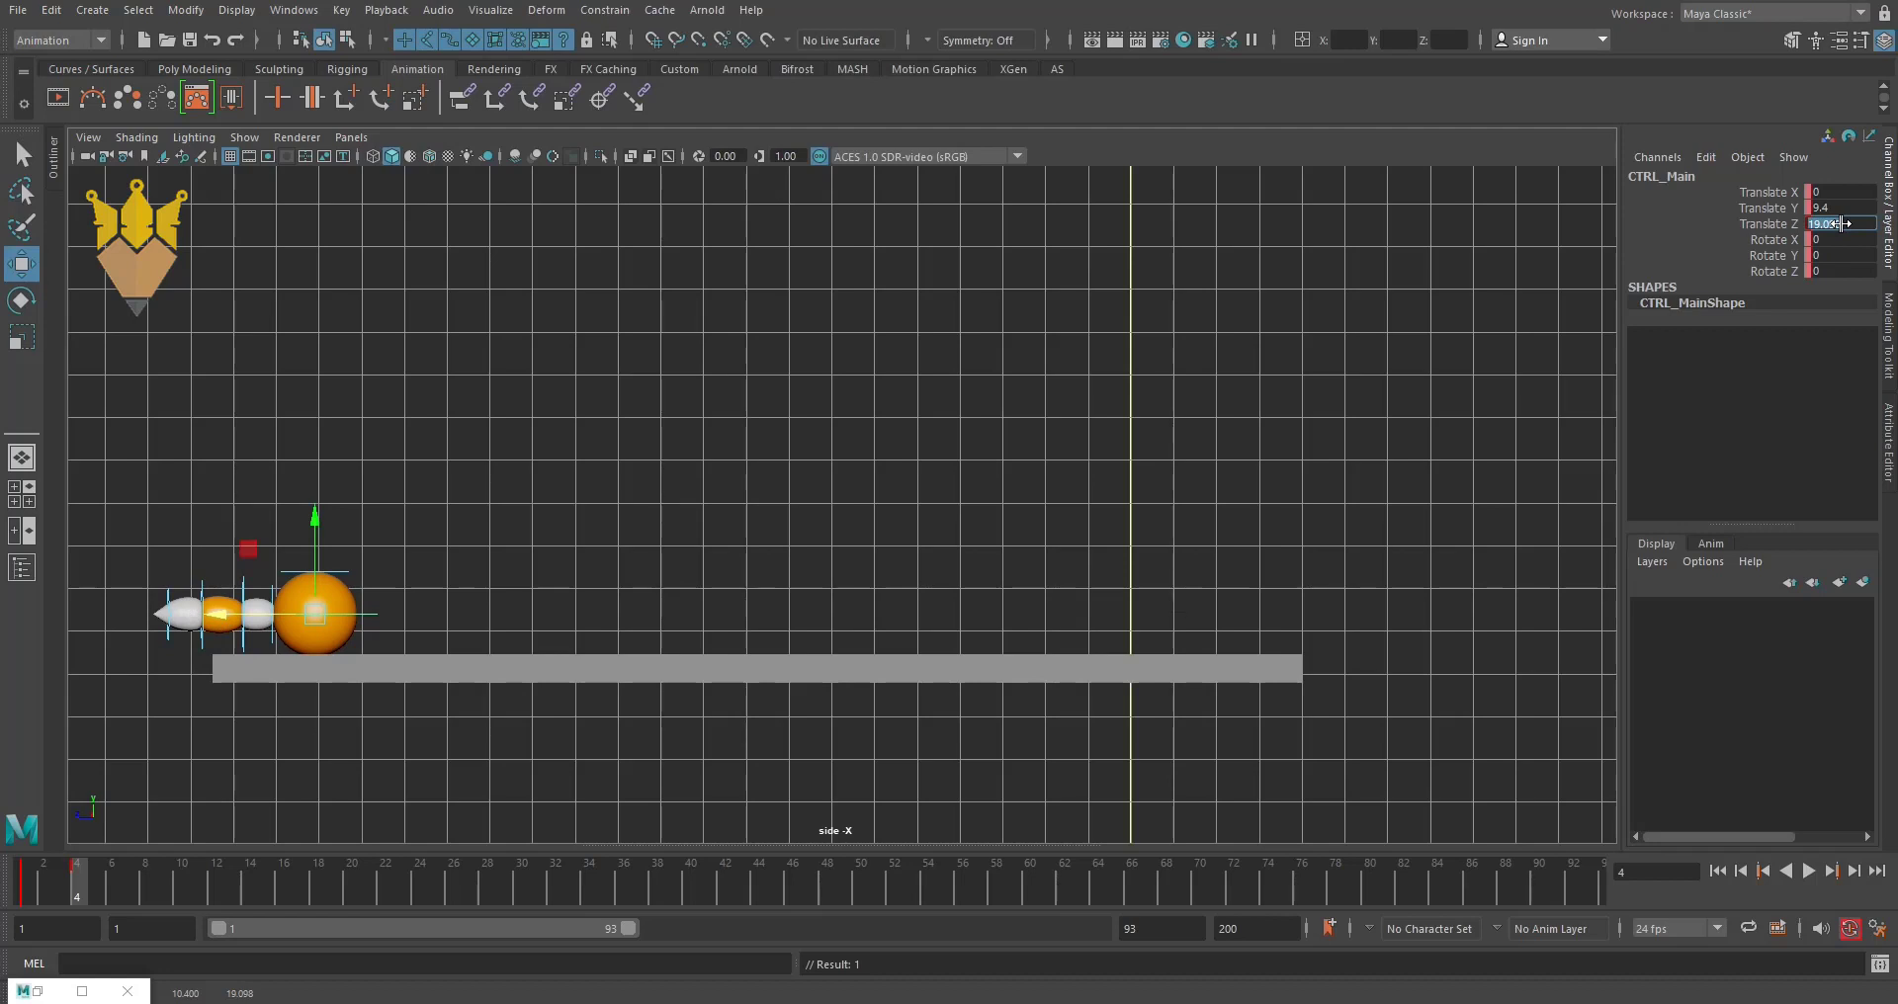
{"action": "type", "text": "19"}
{"action": "key", "text": "Return"}
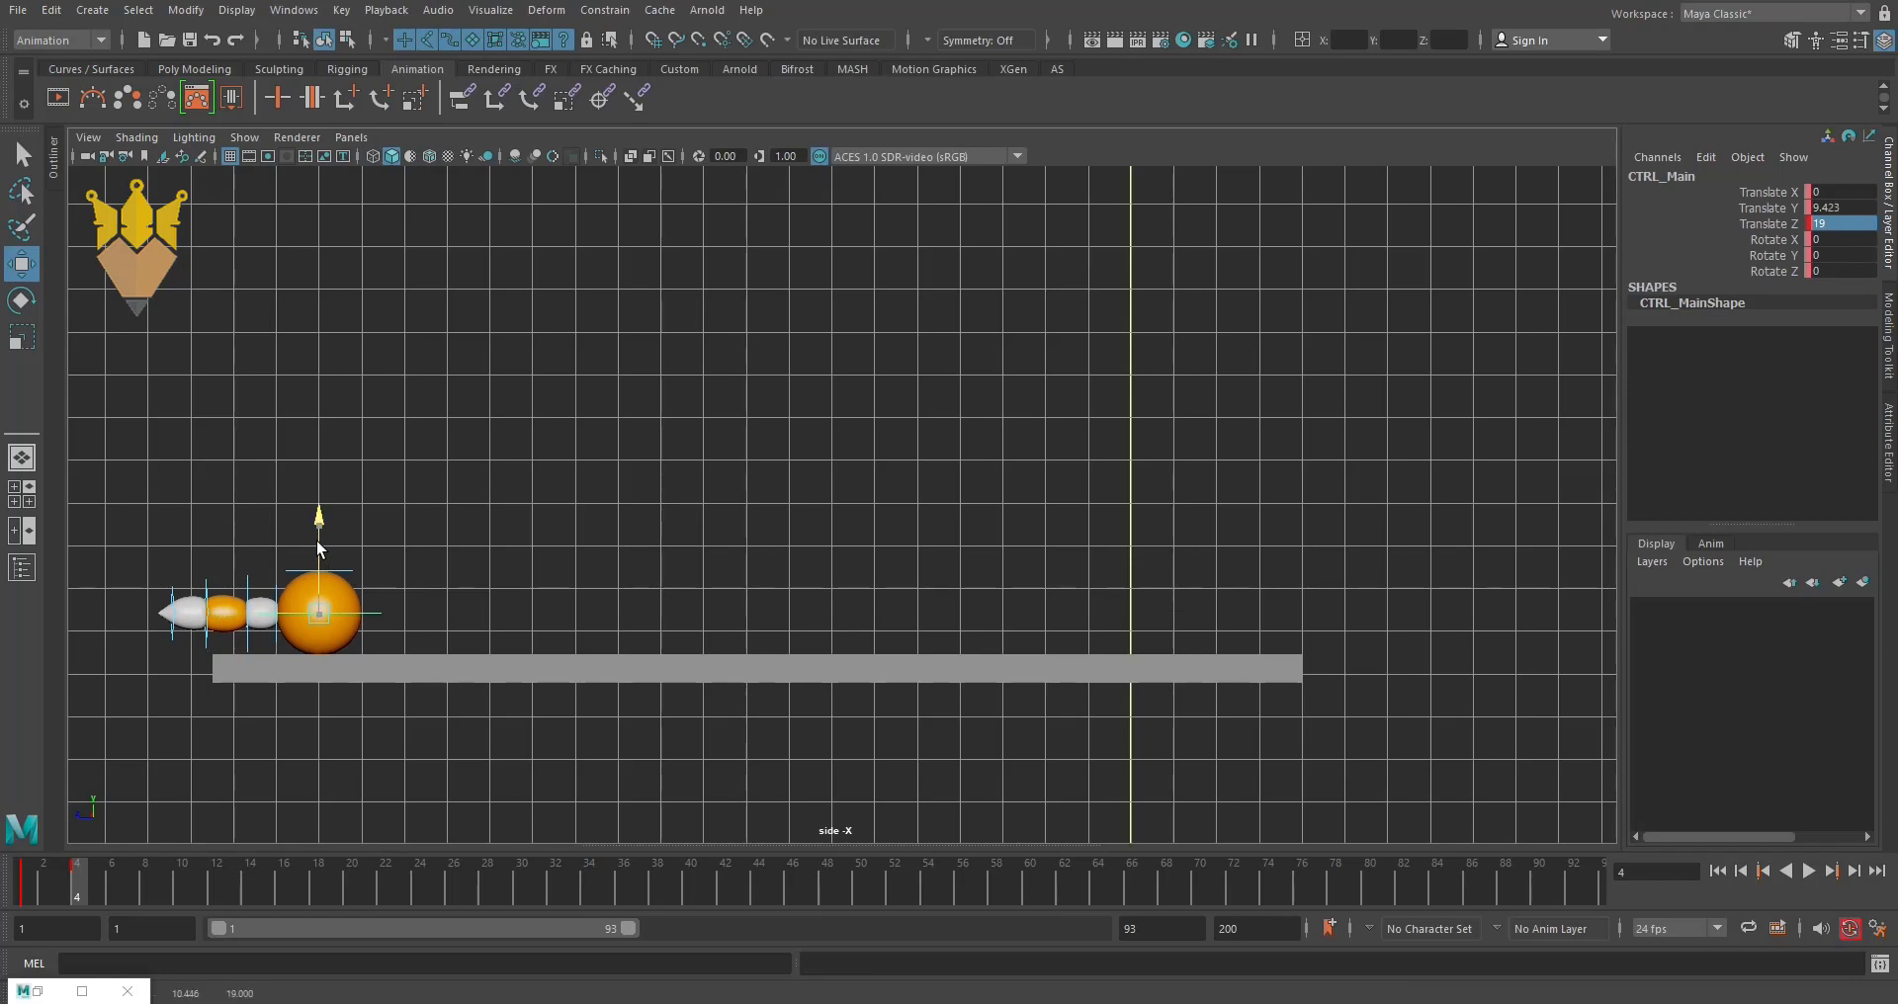
{"action": "left_click_drag", "start_coordinate": [319, 552], "coordinate": [320, 547]}
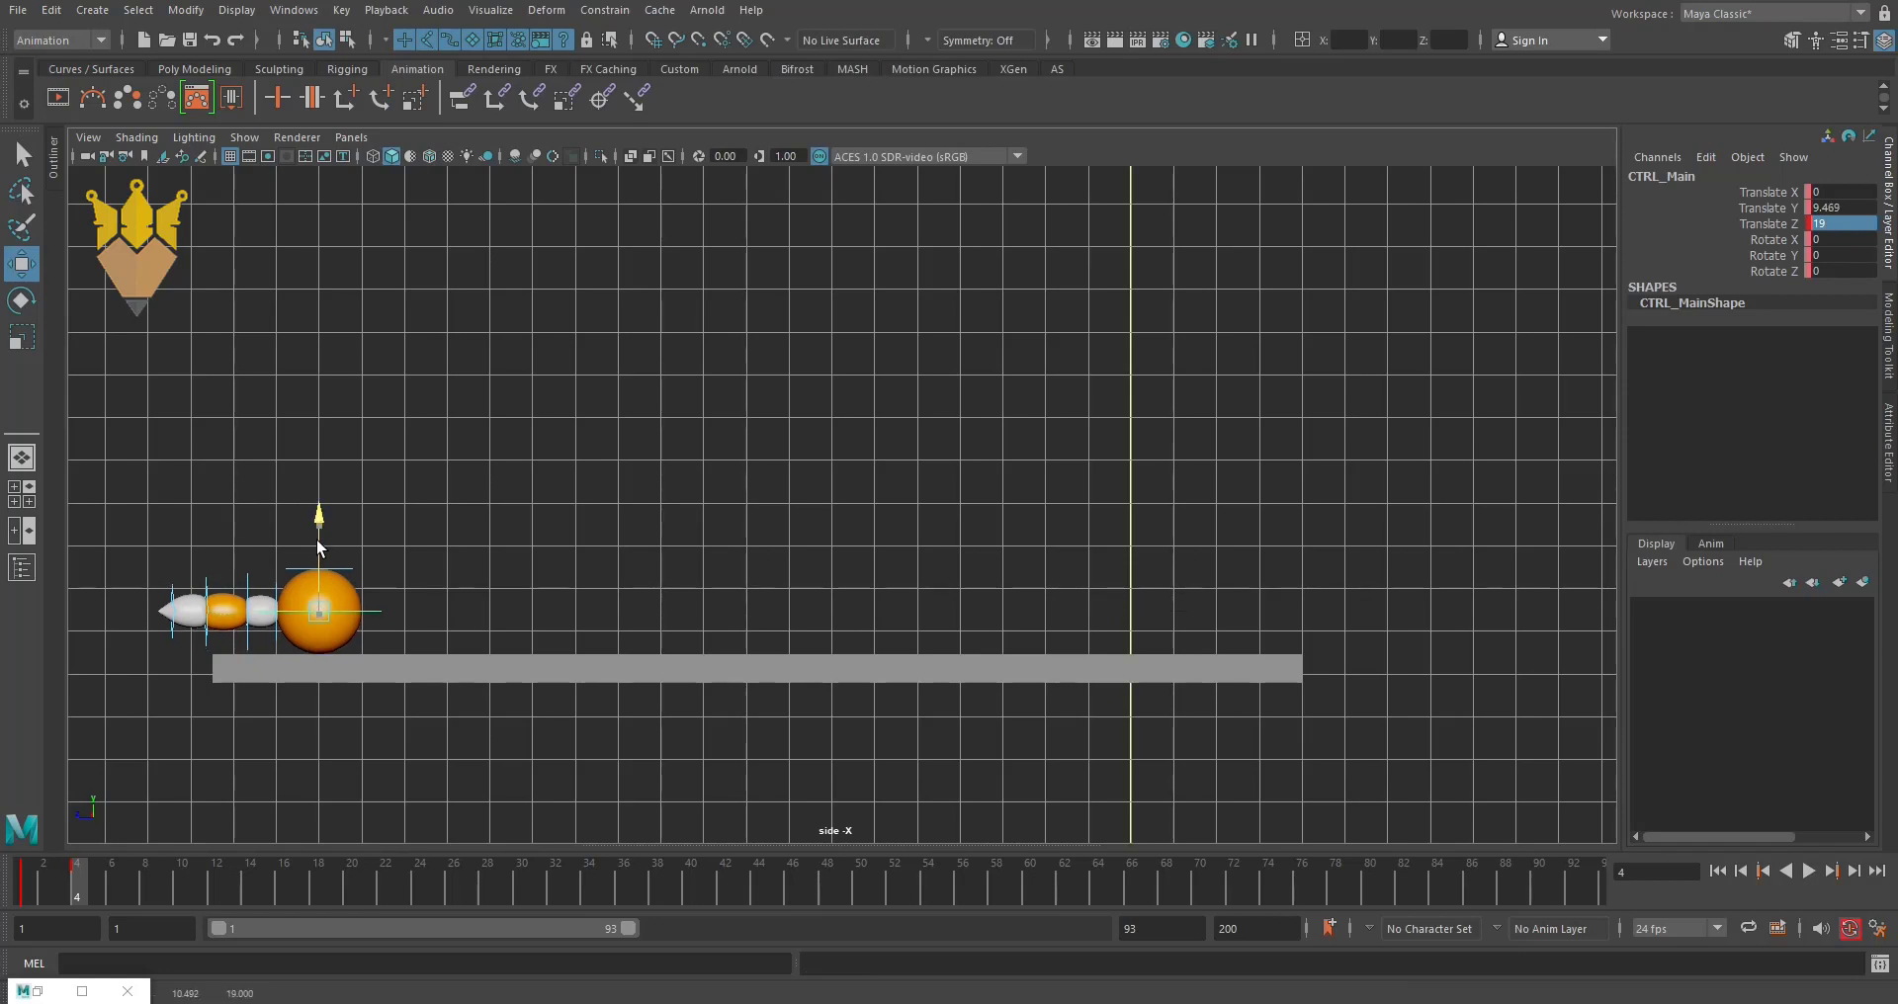
{"action": "double_click", "coordinate": [1822, 207]}
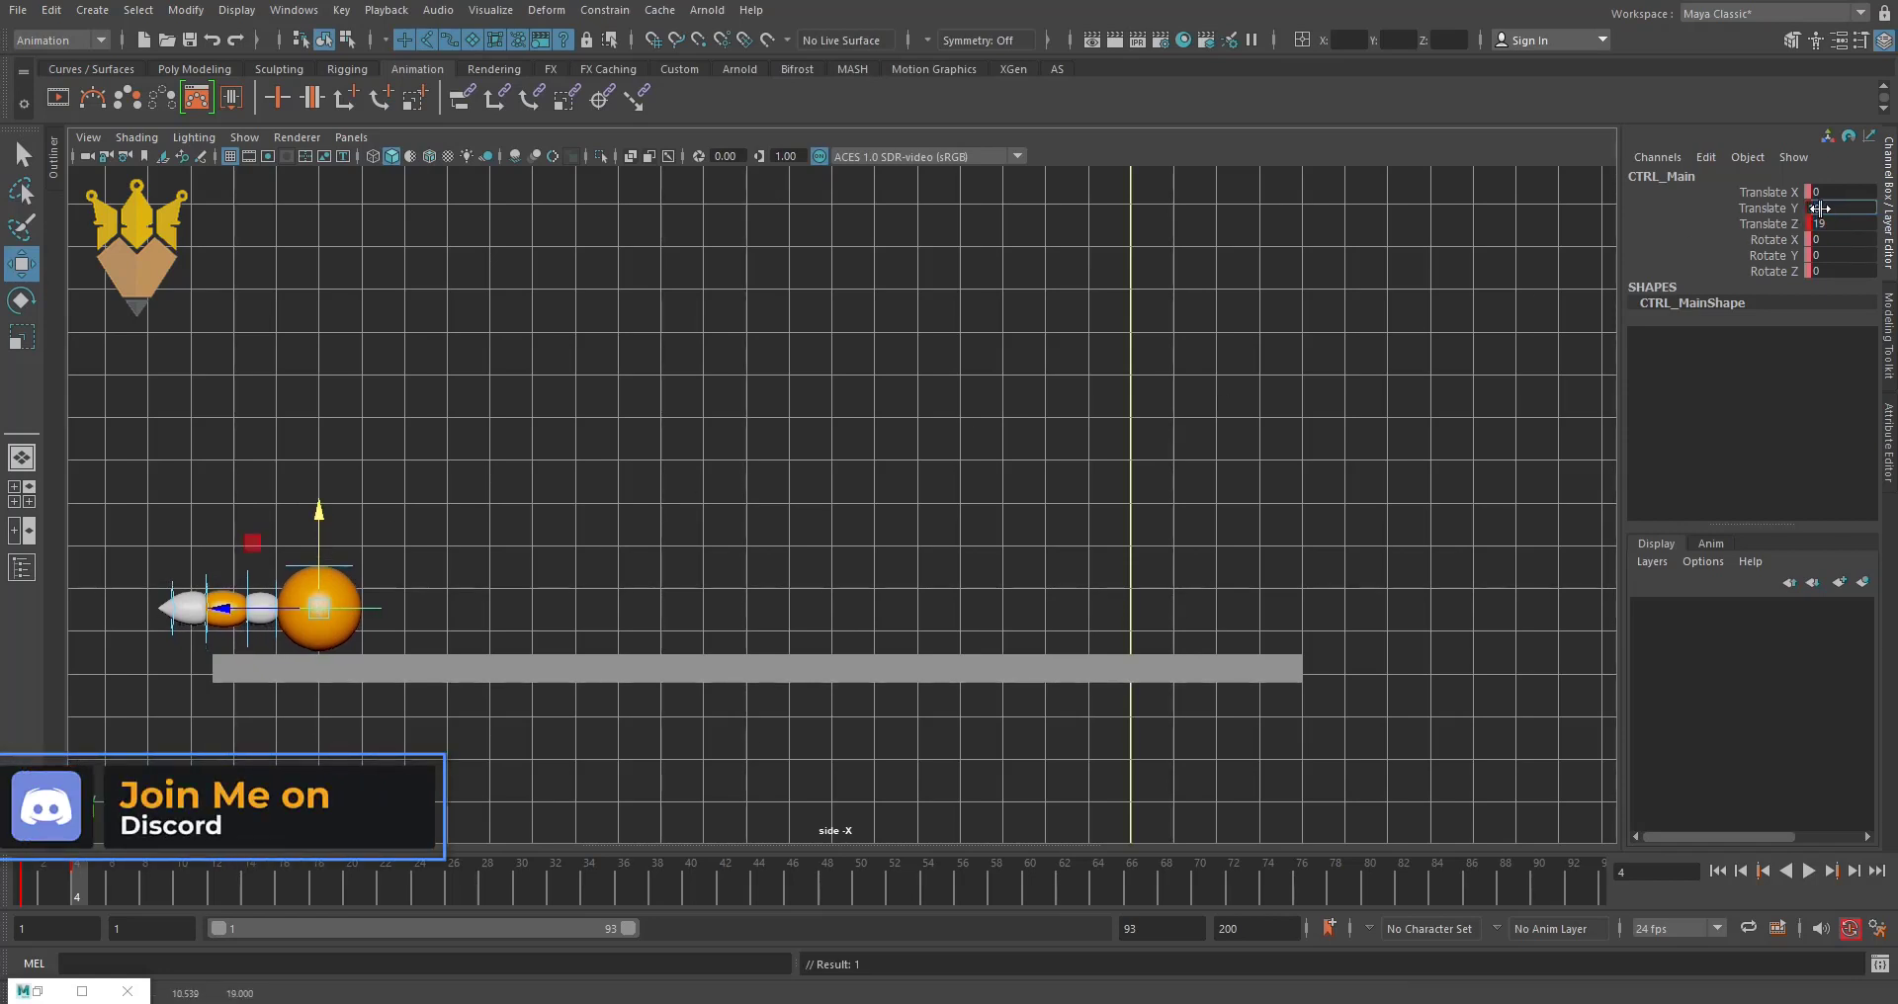
{"action": "type", "text": "11"}
{"action": "key", "text": "Return"}
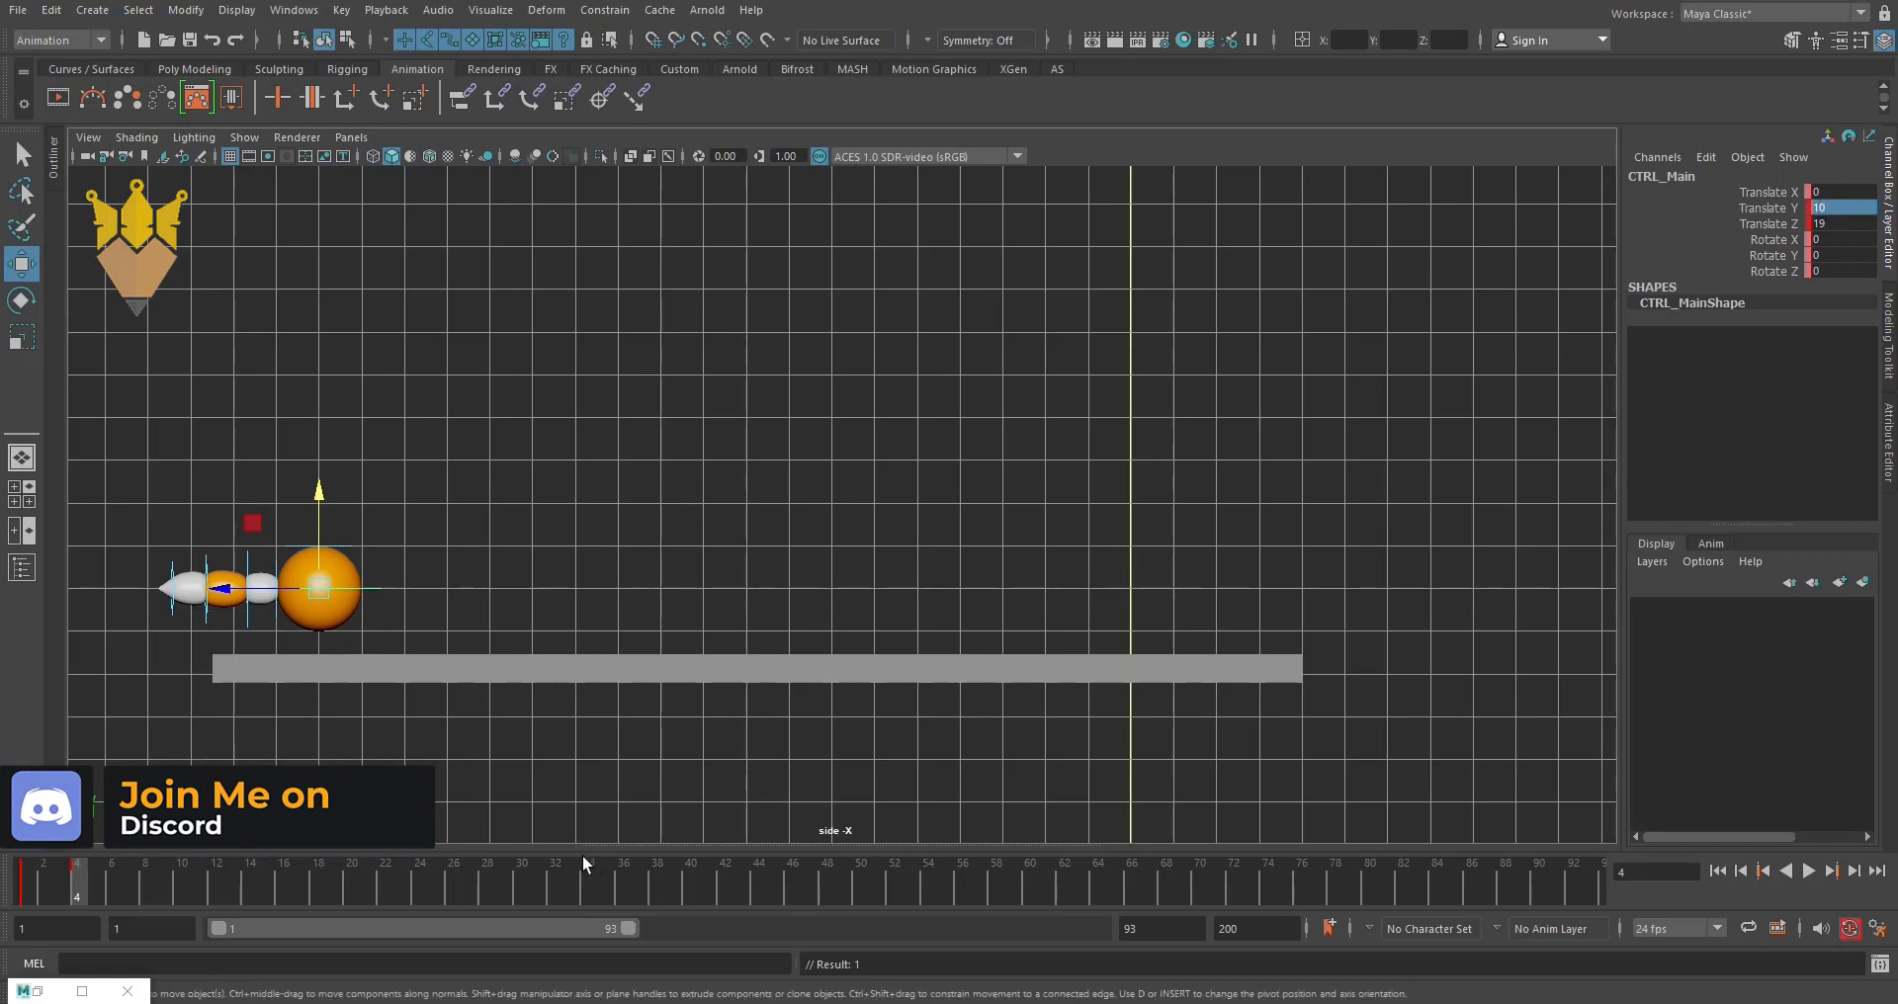
- At frame 8, set Translate Y back down to 9.4
{"action": "left_click_drag", "start_coordinate": [85, 888], "coordinate": [146, 892]}
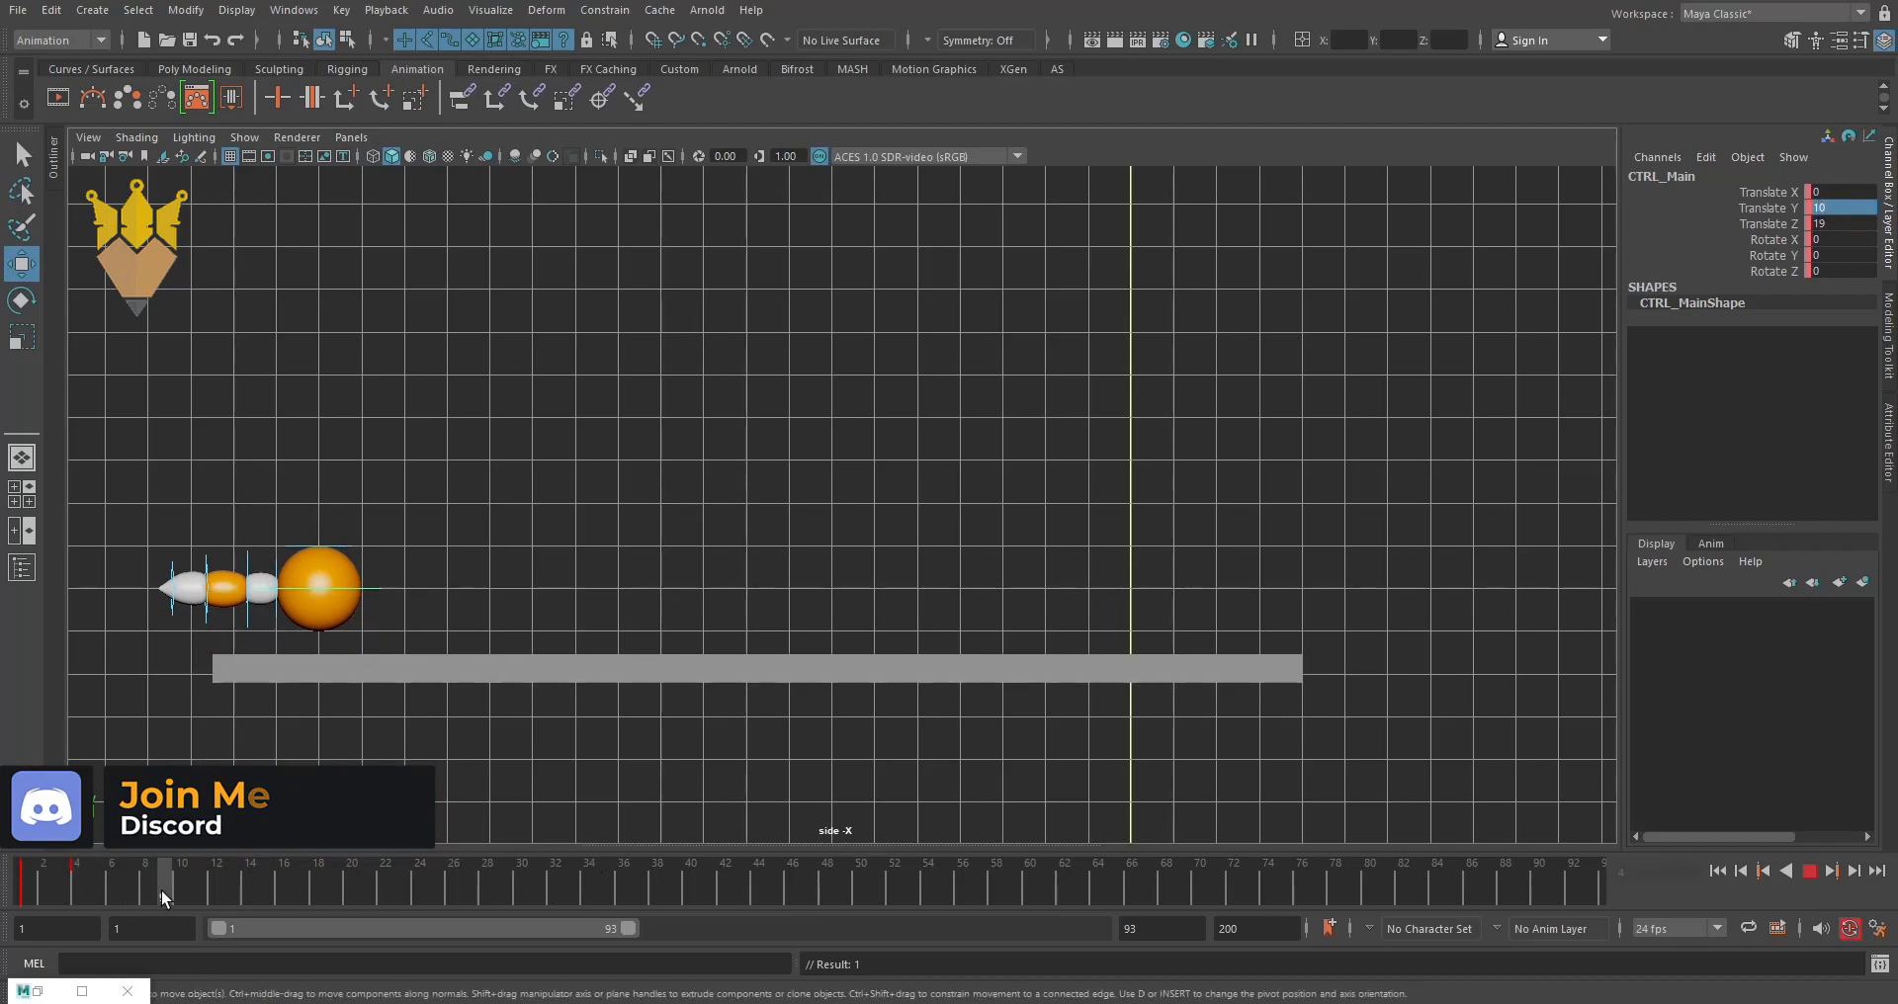
{"action": "double_click", "coordinate": [1840, 209]}
{"action": "type", "text": "9"}
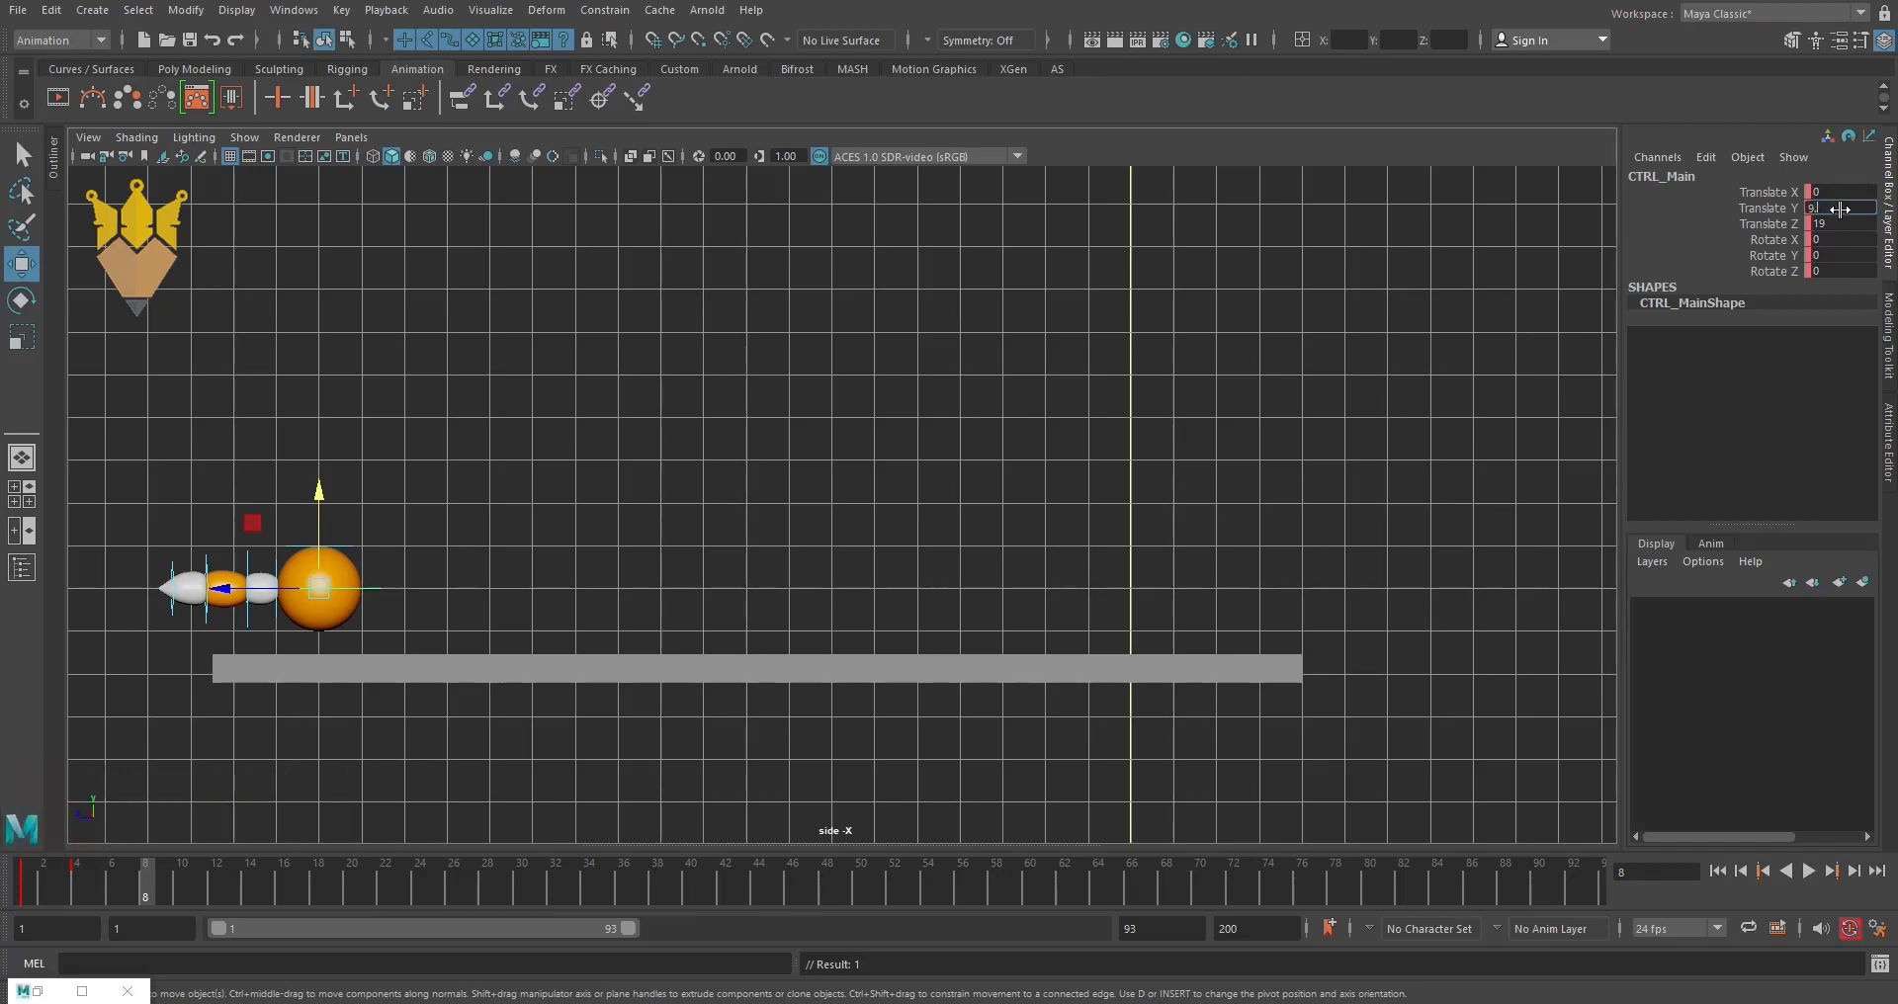
{"action": "type", "text": "4"}
{"action": "key", "text": "Return"}
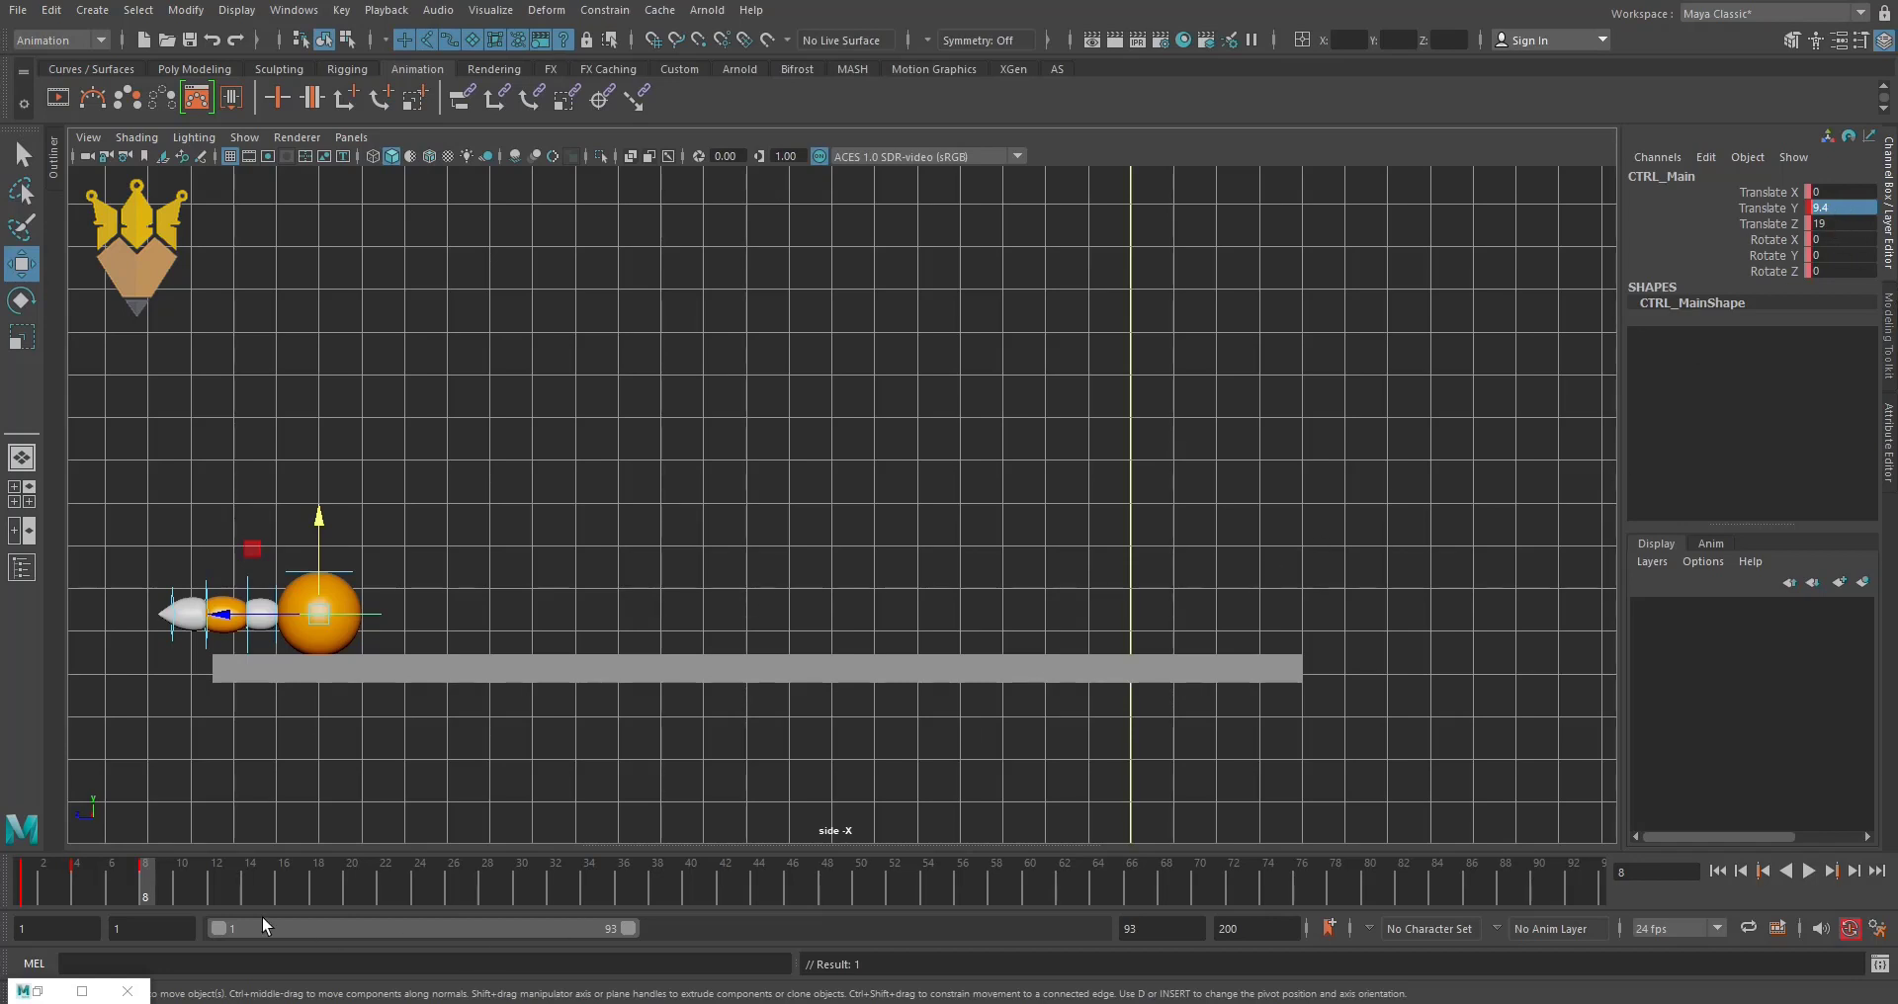
- Set the rig's Translate Z to 18 at frame 8
{"action": "mouse_move", "coordinate": [128, 895]}
{"action": "left_mouse_down"}
{"action": "mouse_move", "coordinate": [26, 900]}
{"action": "mouse_move", "coordinate": [156, 900]}
{"action": "left_mouse_up"}
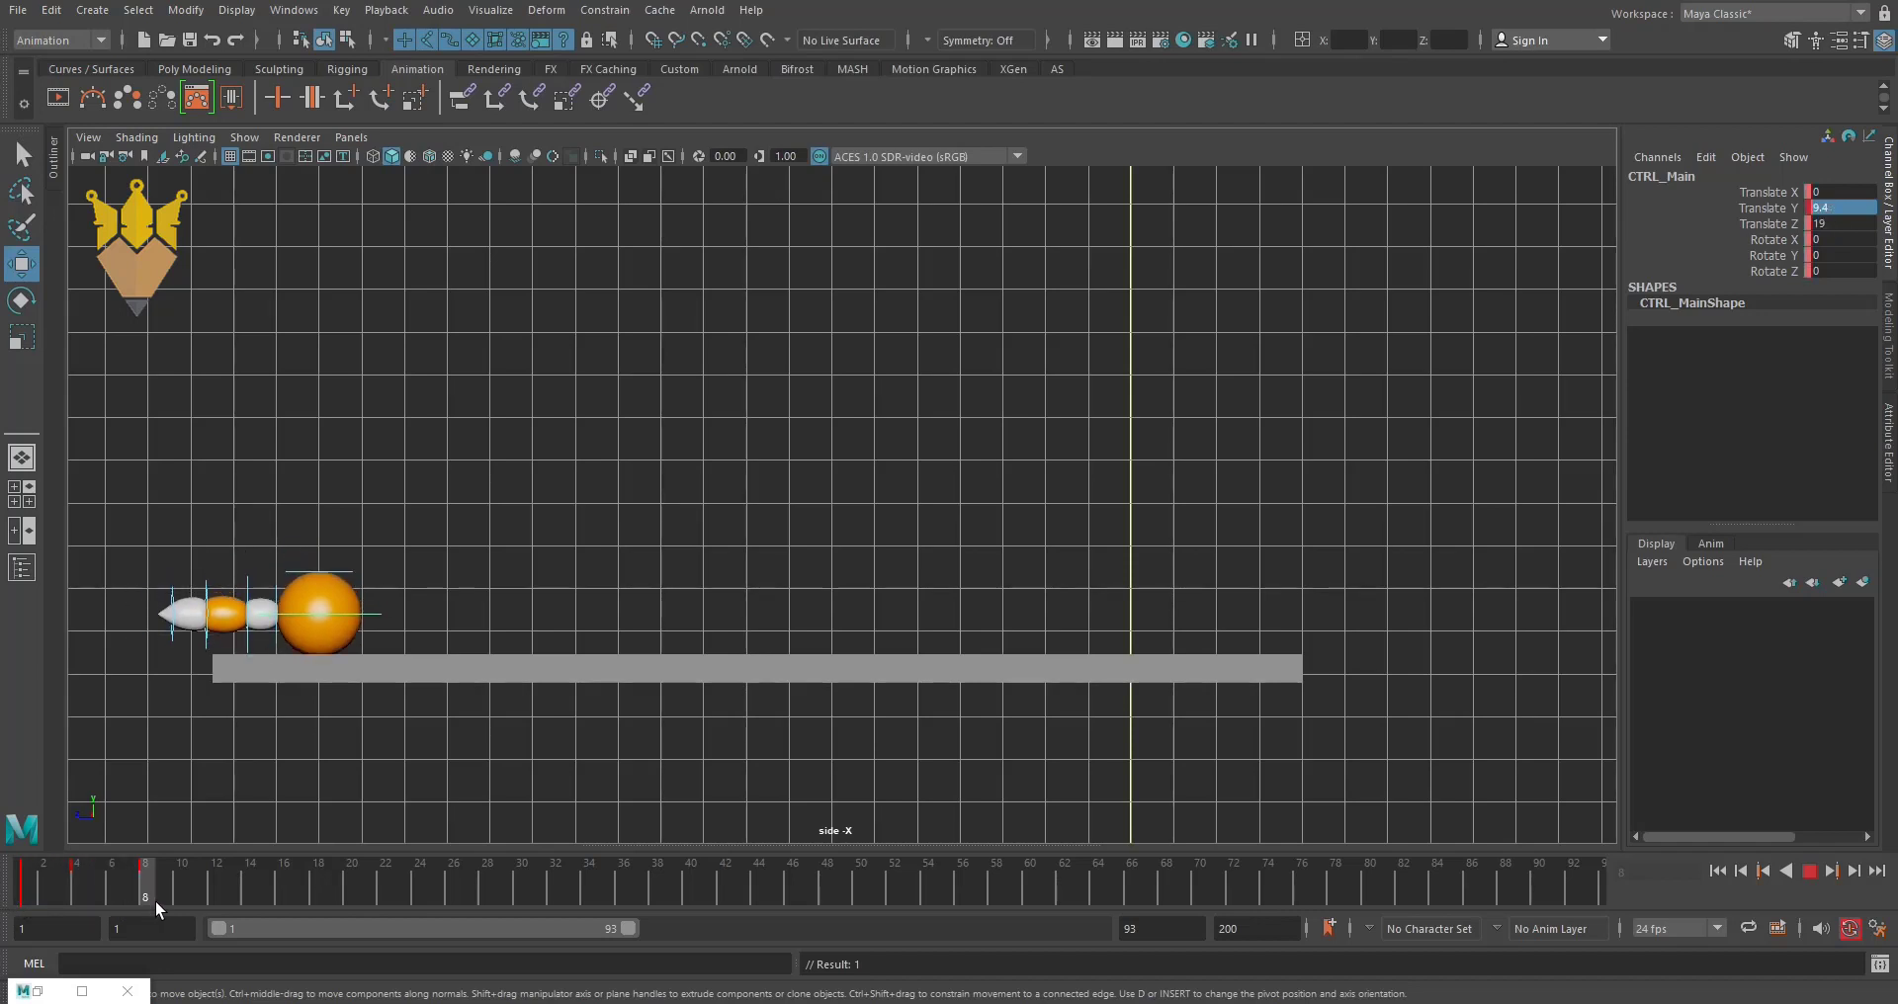
{"action": "left_click", "coordinate": [1824, 223]}
{"action": "type", "text": "1"}
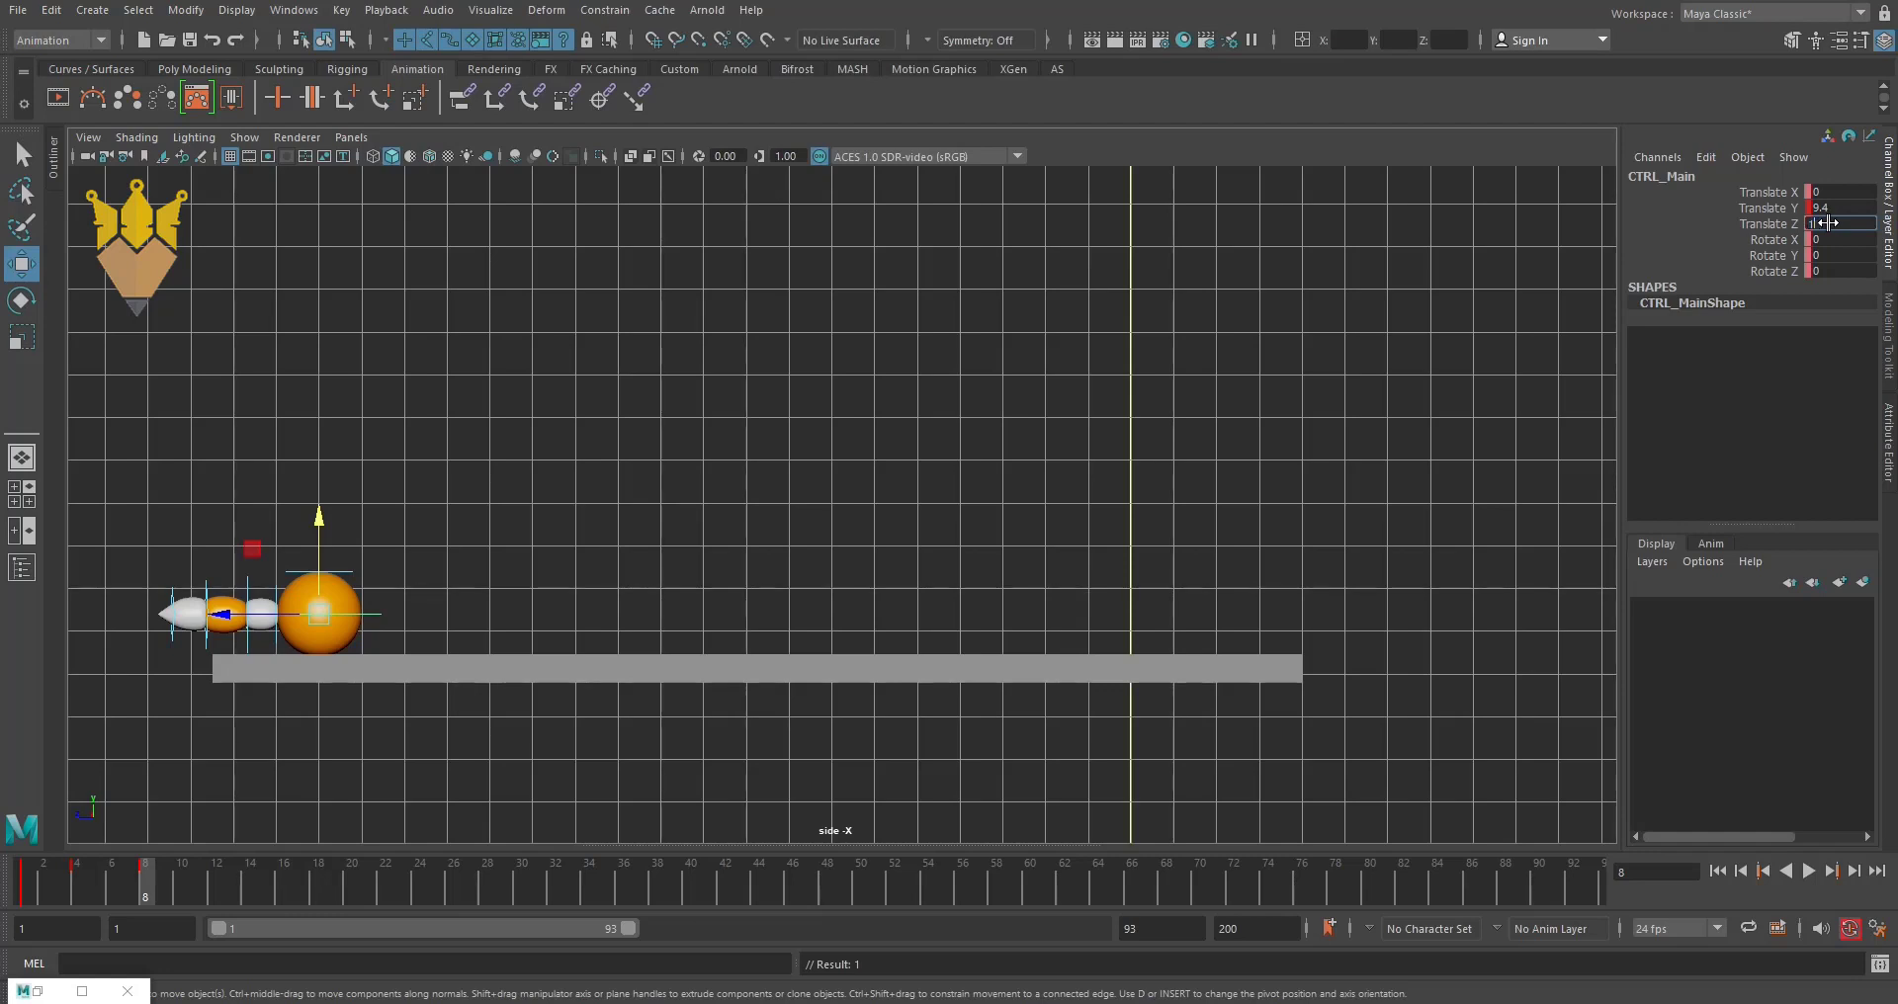
{"action": "key", "text": "Return"}
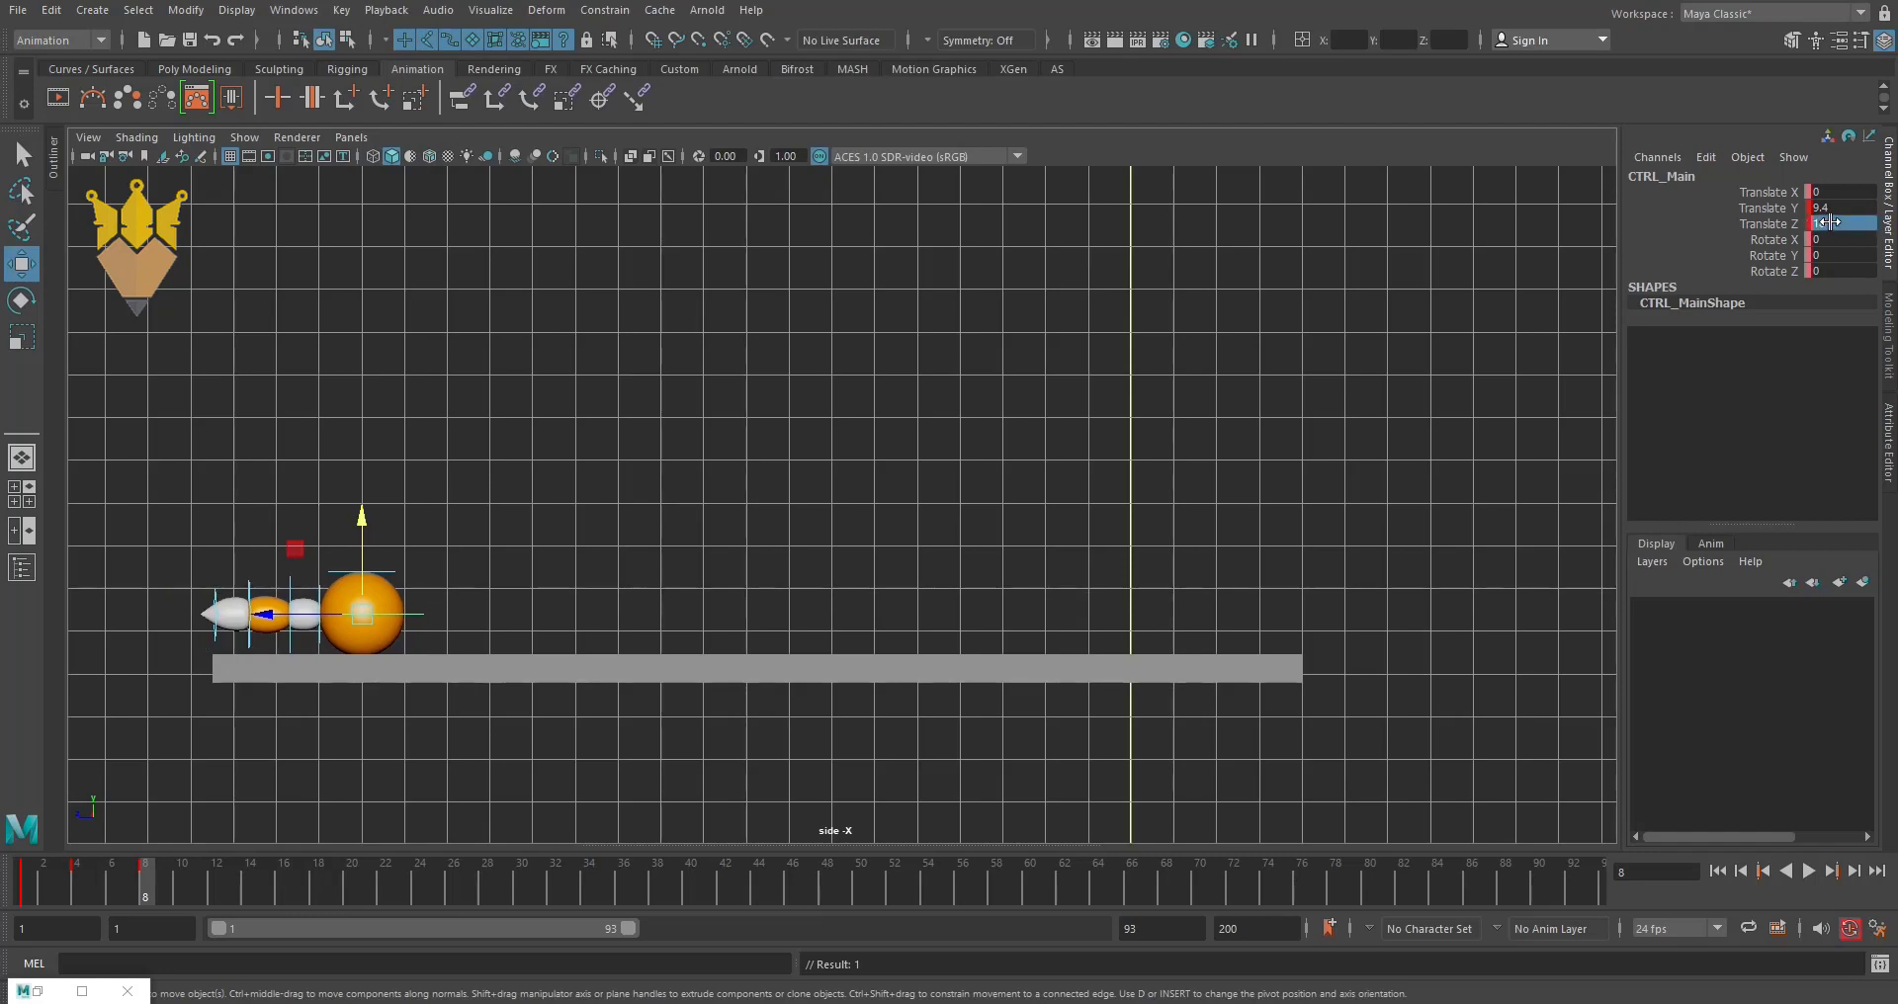
{"action": "mouse_move", "coordinate": [151, 891]}
{"action": "left_mouse_down"}
{"action": "mouse_move", "coordinate": [43, 900]}
{"action": "mouse_move", "coordinate": [146, 910]}
{"action": "mouse_move", "coordinate": [29, 911]}
{"action": "mouse_move", "coordinate": [162, 912]}
{"action": "mouse_move", "coordinate": [1, 921]}
{"action": "mouse_move", "coordinate": [152, 912]}
{"action": "left_mouse_up"}
- At frame 12, slide the rig forward to Translate Z 17
{"action": "left_click_drag", "start_coordinate": [174, 912], "coordinate": [213, 910]}
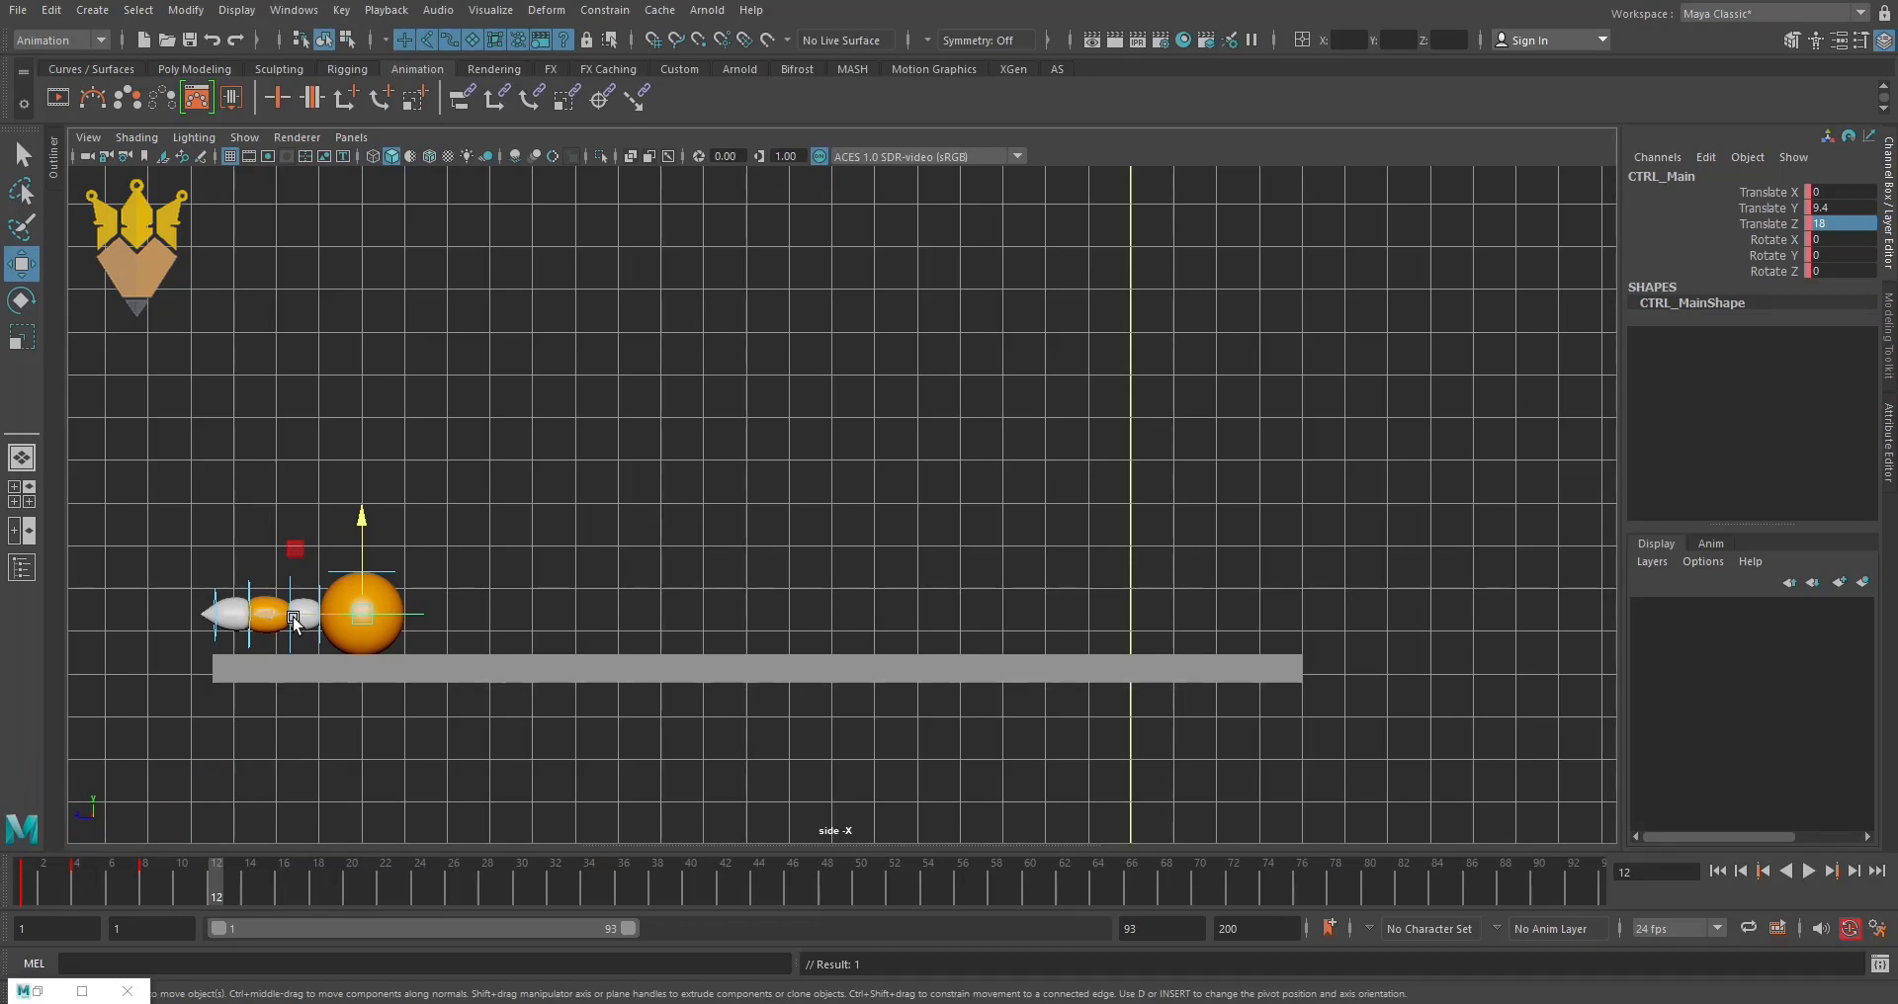
{"action": "left_click_drag", "start_coordinate": [293, 620], "coordinate": [335, 622]}
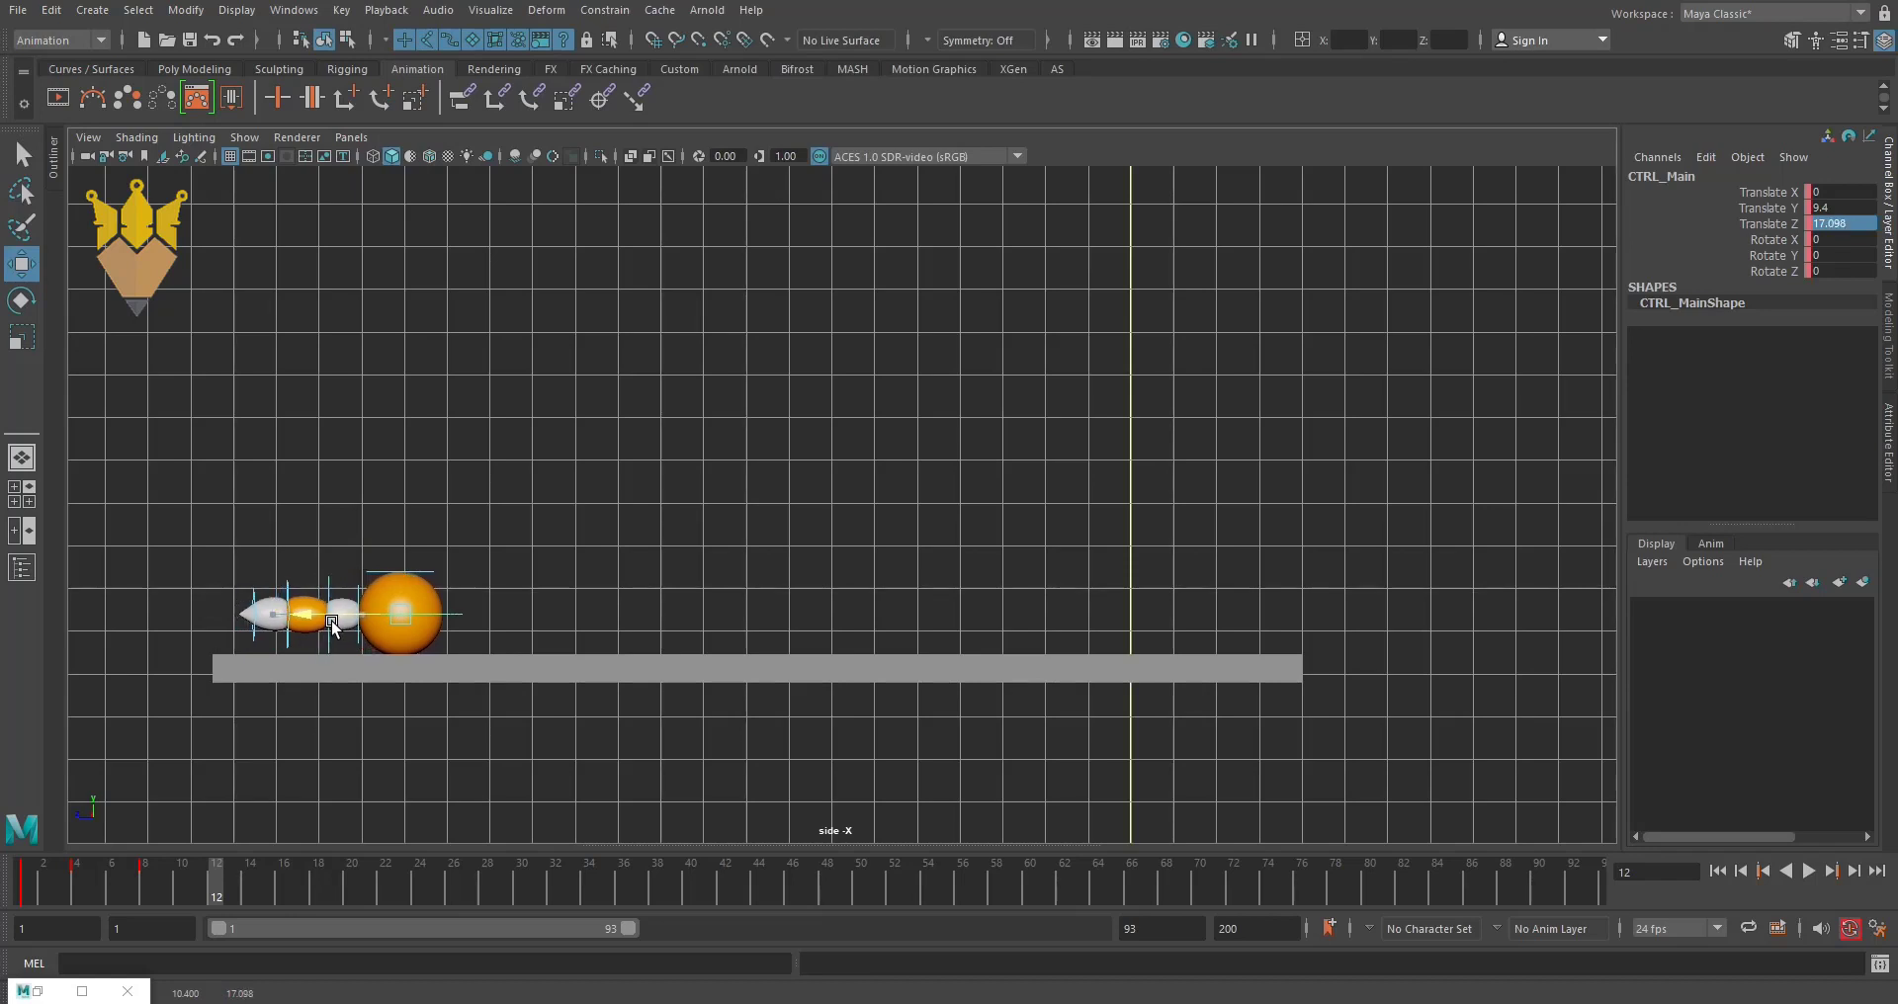
{"action": "double_click", "coordinate": [1855, 223]}
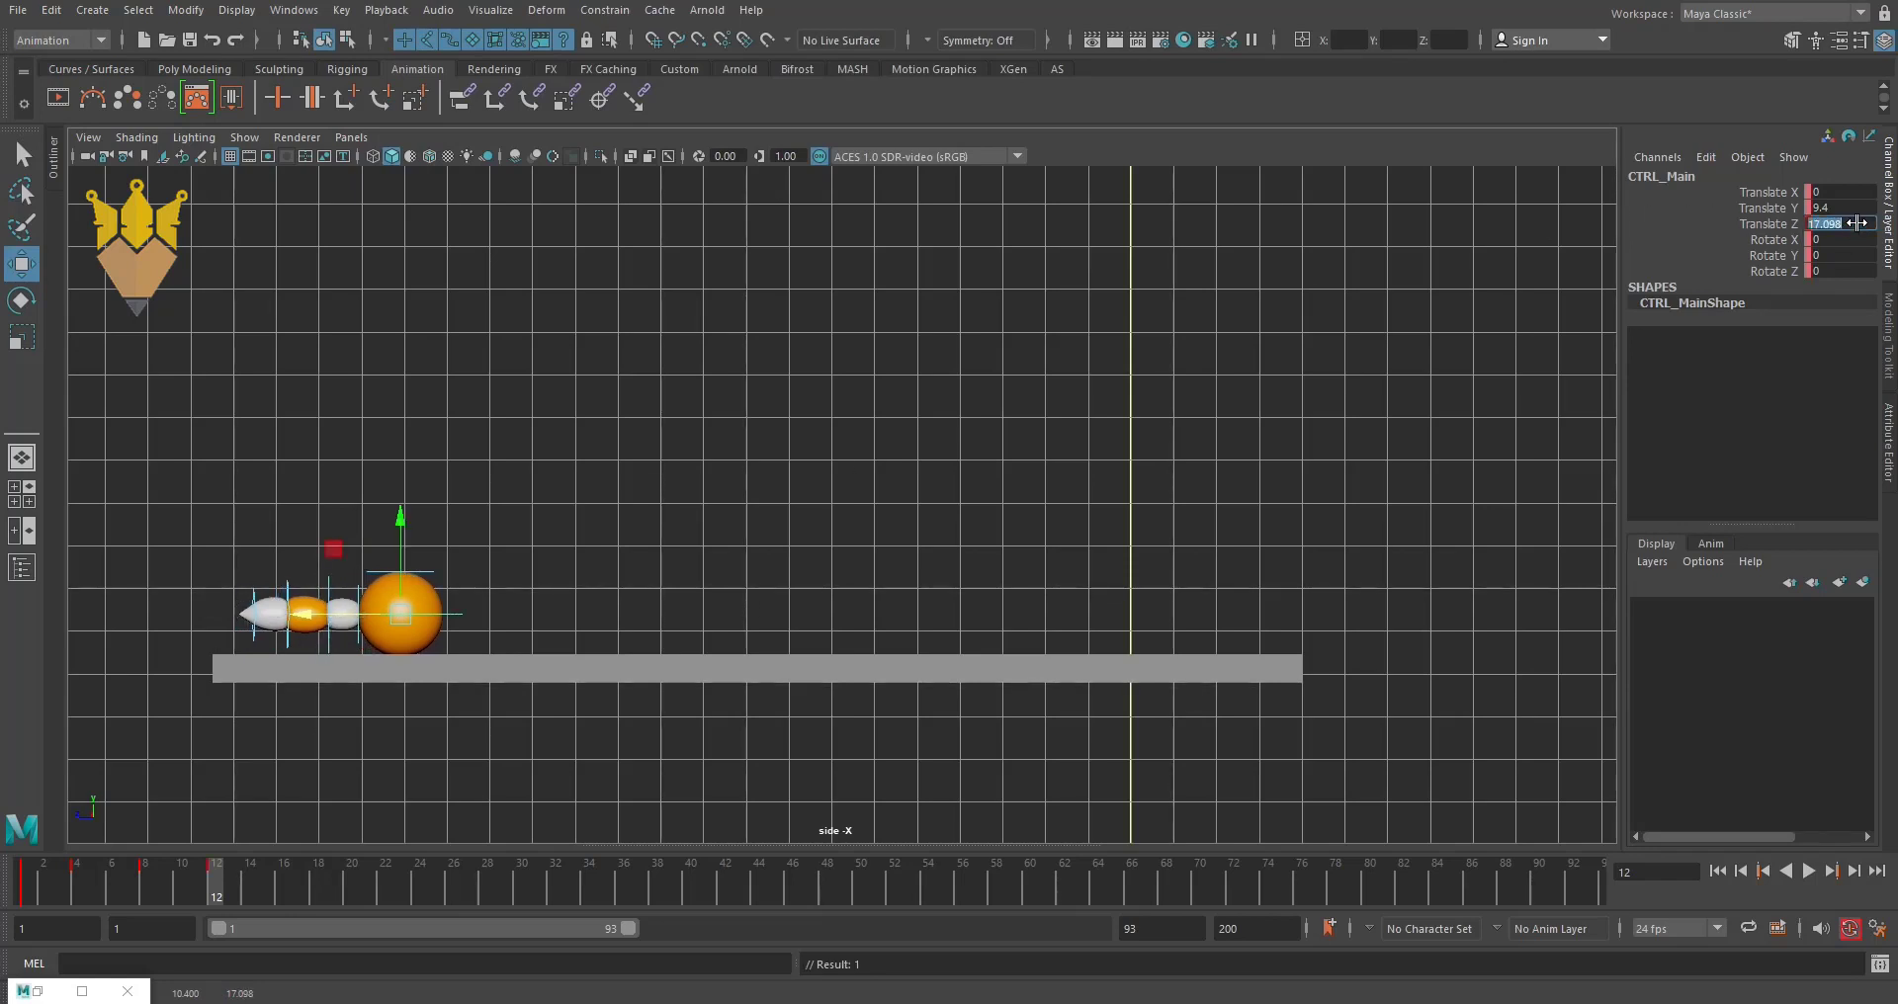
{"action": "type", "text": "17"}
{"action": "key", "text": "Return"}
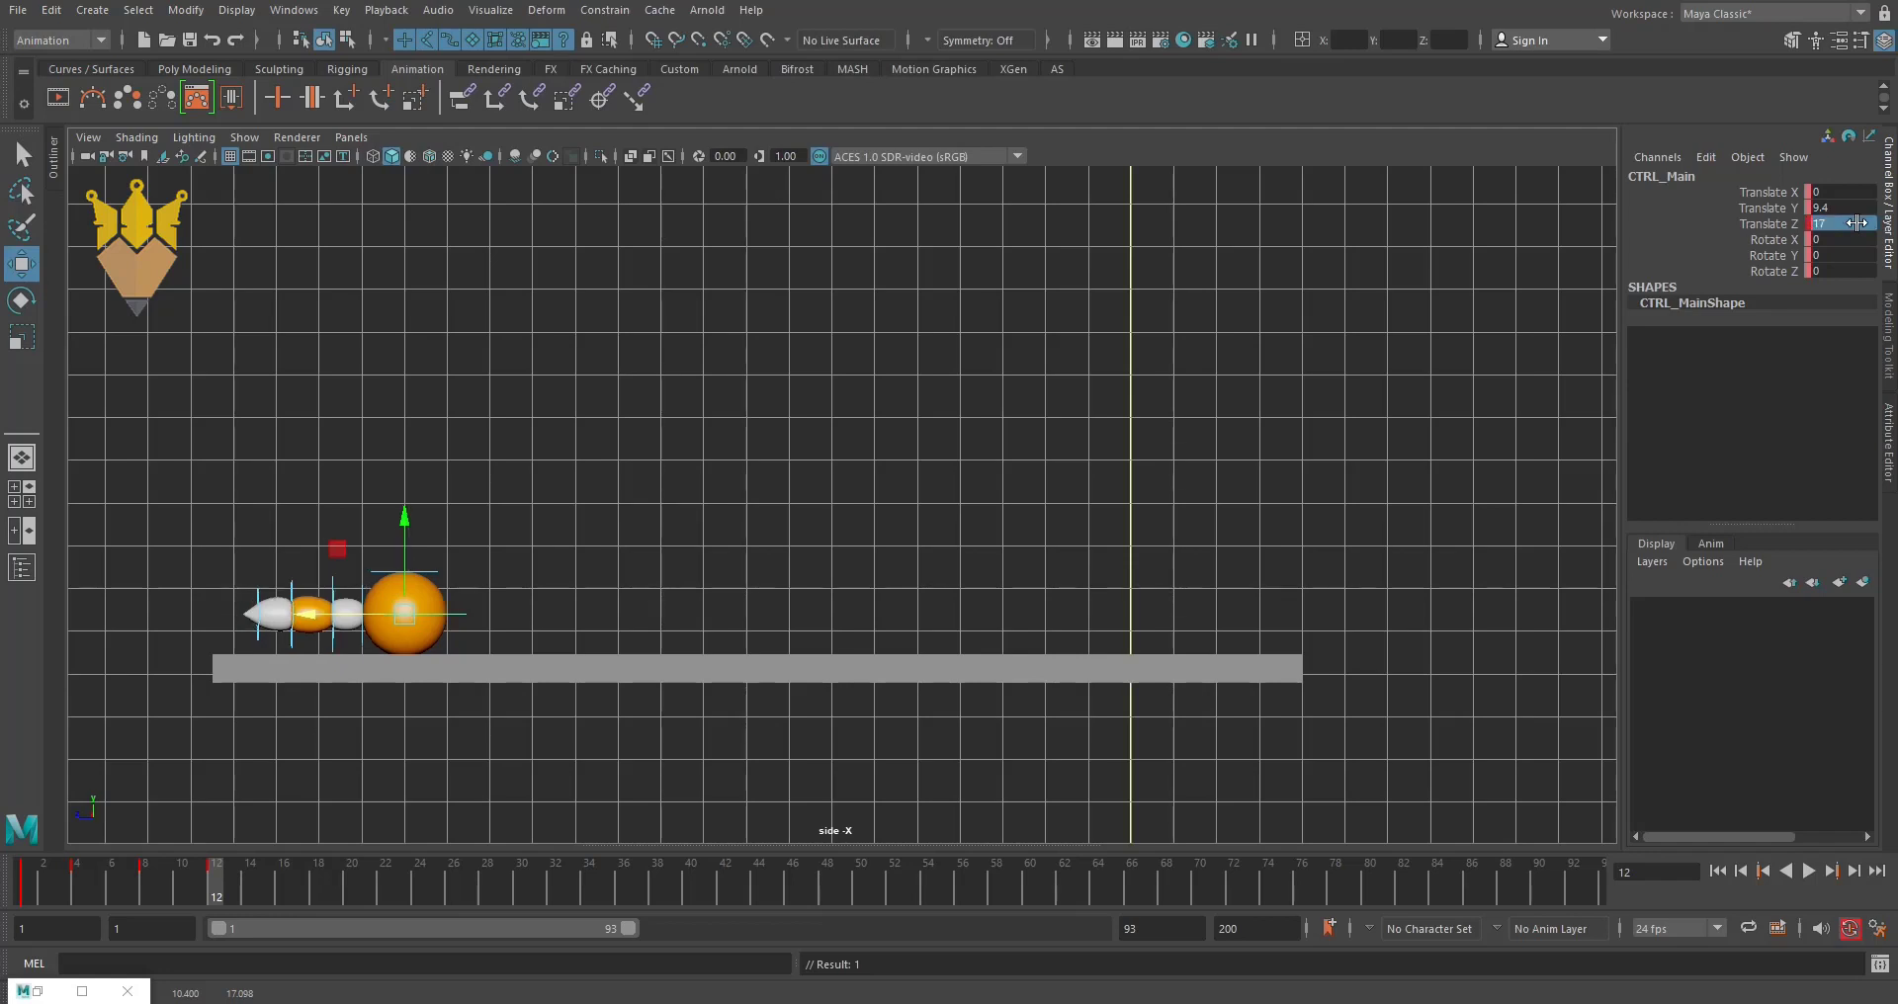
- Set Translate Y to 10 at frame 12 and play back the hop
{"action": "double_click", "coordinate": [1824, 208]}
{"action": "type", "text": "9"}
{"action": "key", "text": "Return"}
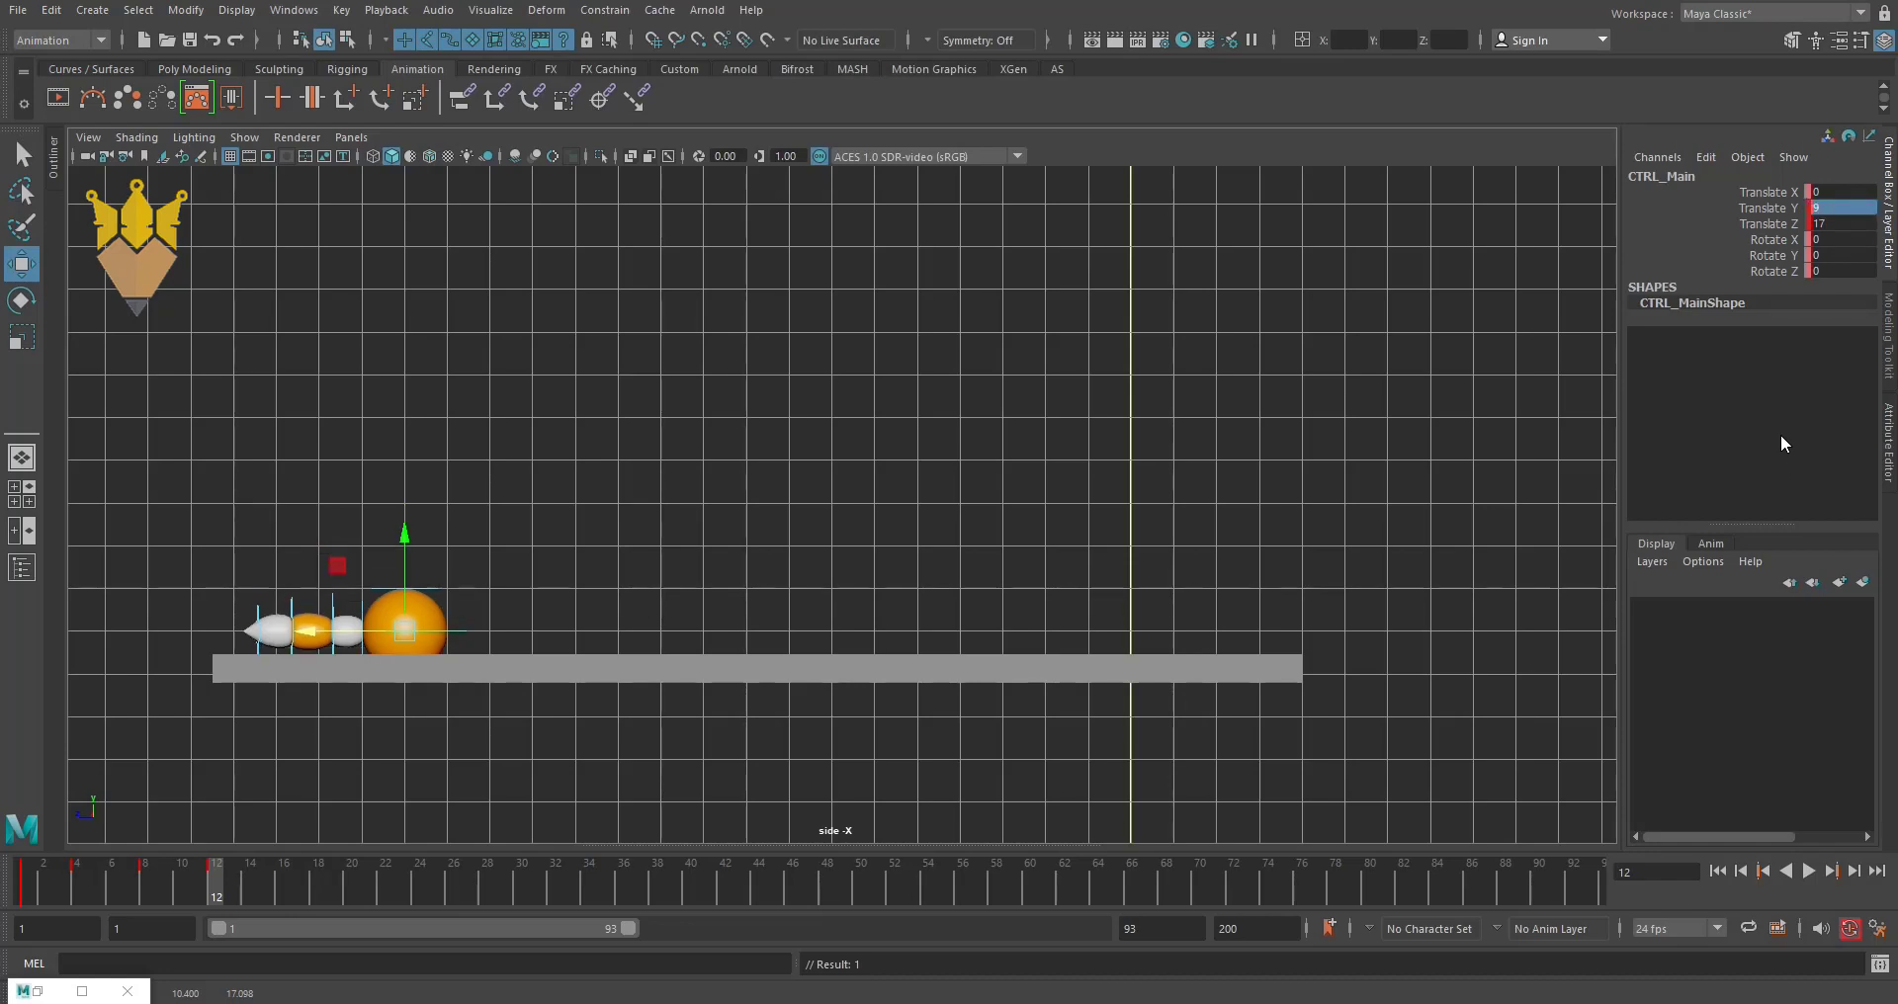
{"action": "mouse_move", "coordinate": [119, 898]}
{"action": "left_mouse_down"}
{"action": "mouse_move", "coordinate": [98, 897]}
{"action": "mouse_move", "coordinate": [218, 890]}
{"action": "left_mouse_up"}
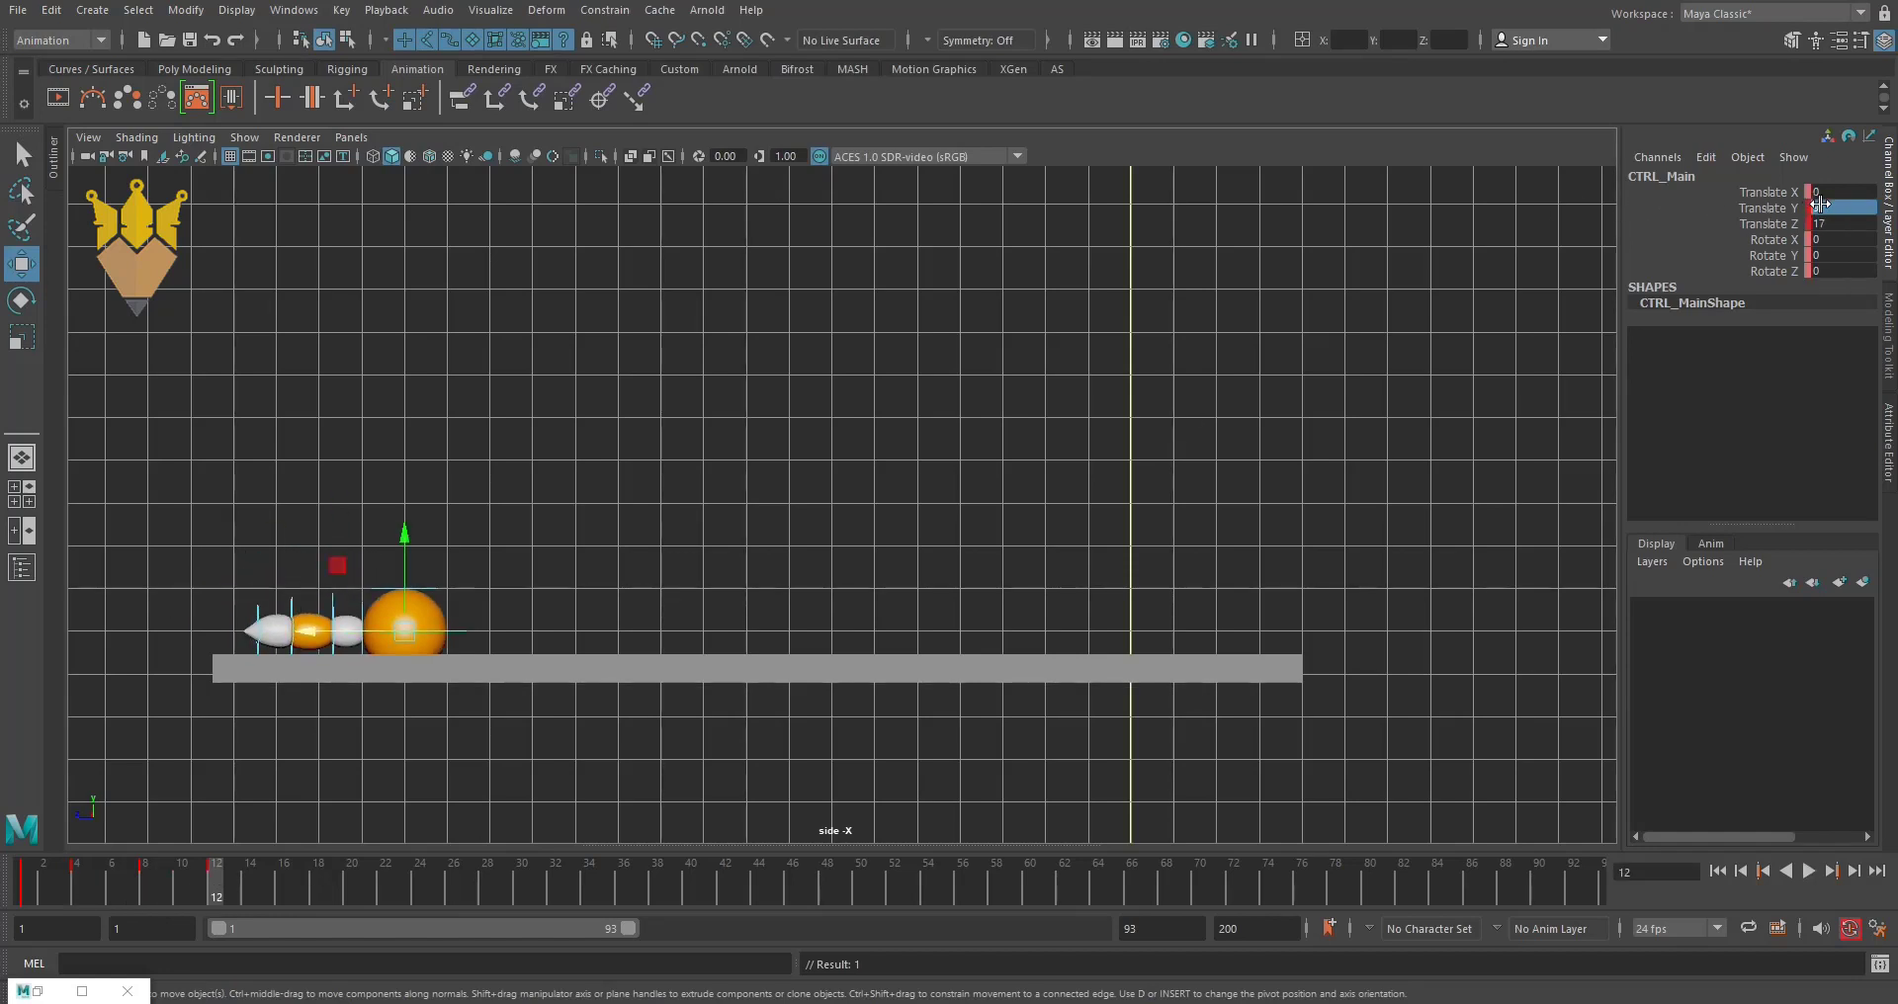
{"action": "double_click", "coordinate": [1813, 208]}
{"action": "type", "text": "10"}
{"action": "key", "text": "Return"}
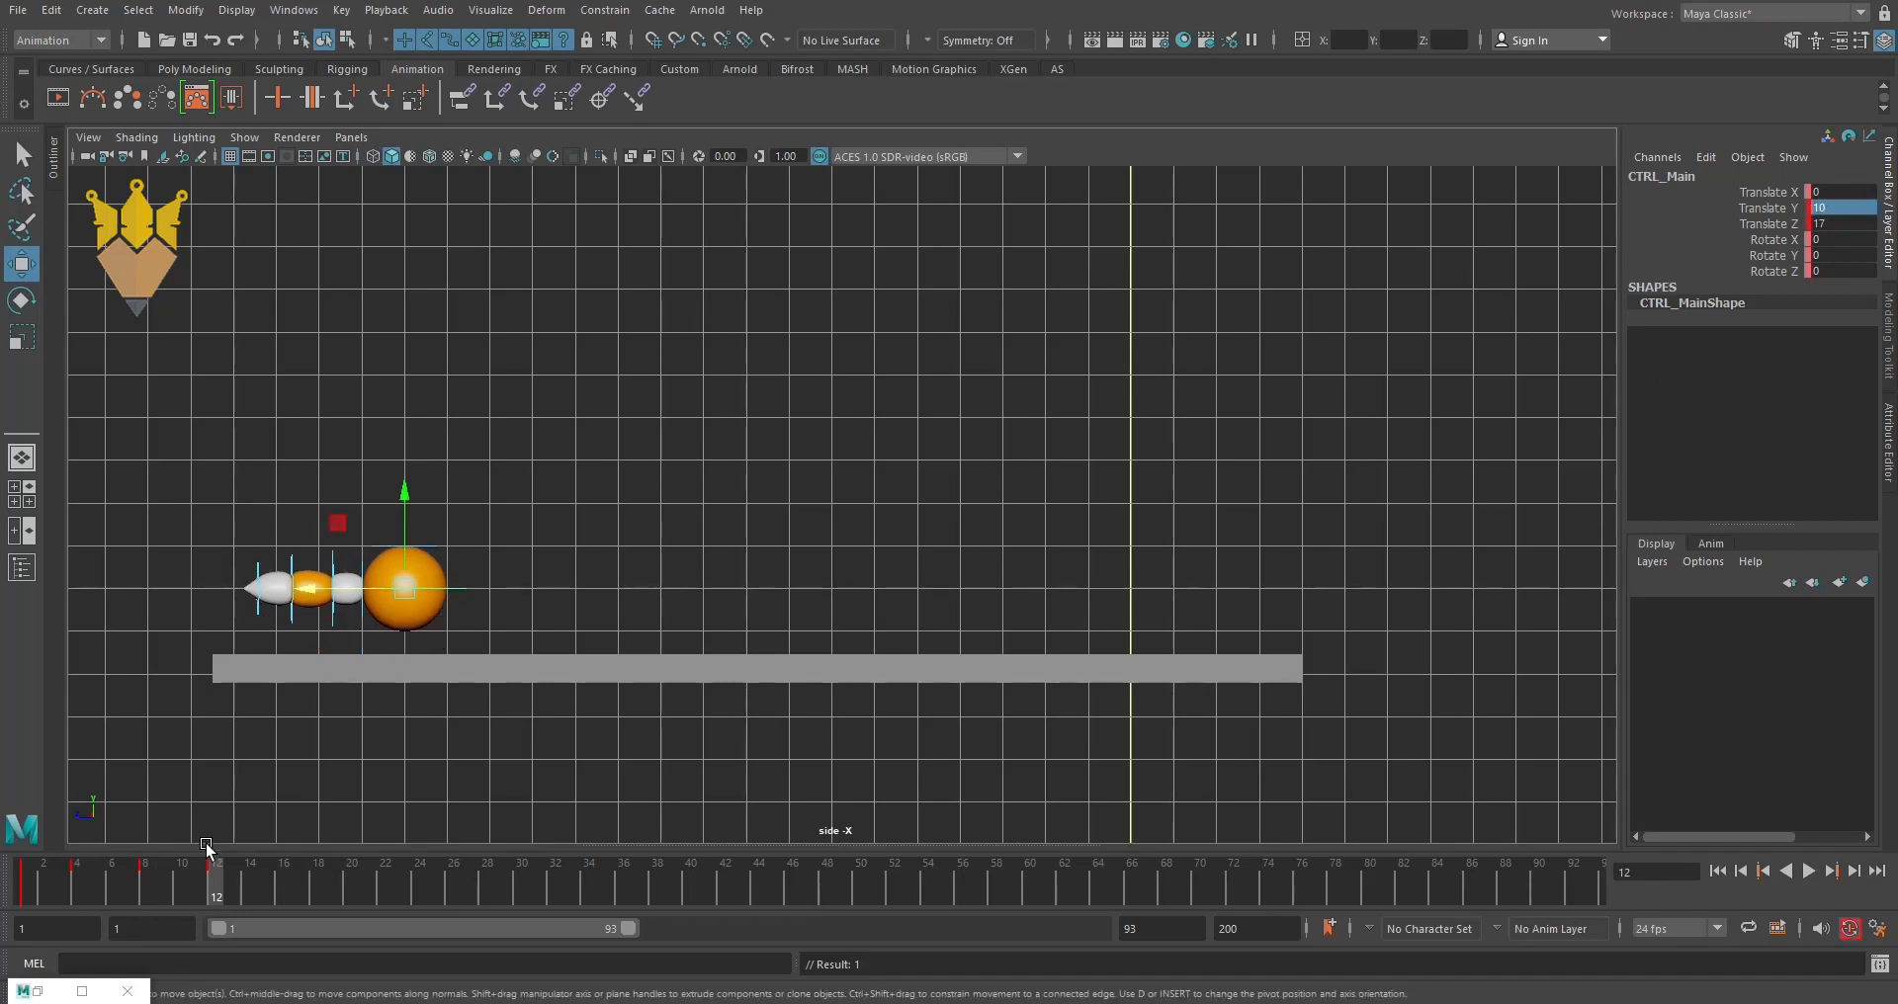
{"action": "key", "text": "alt+v"}
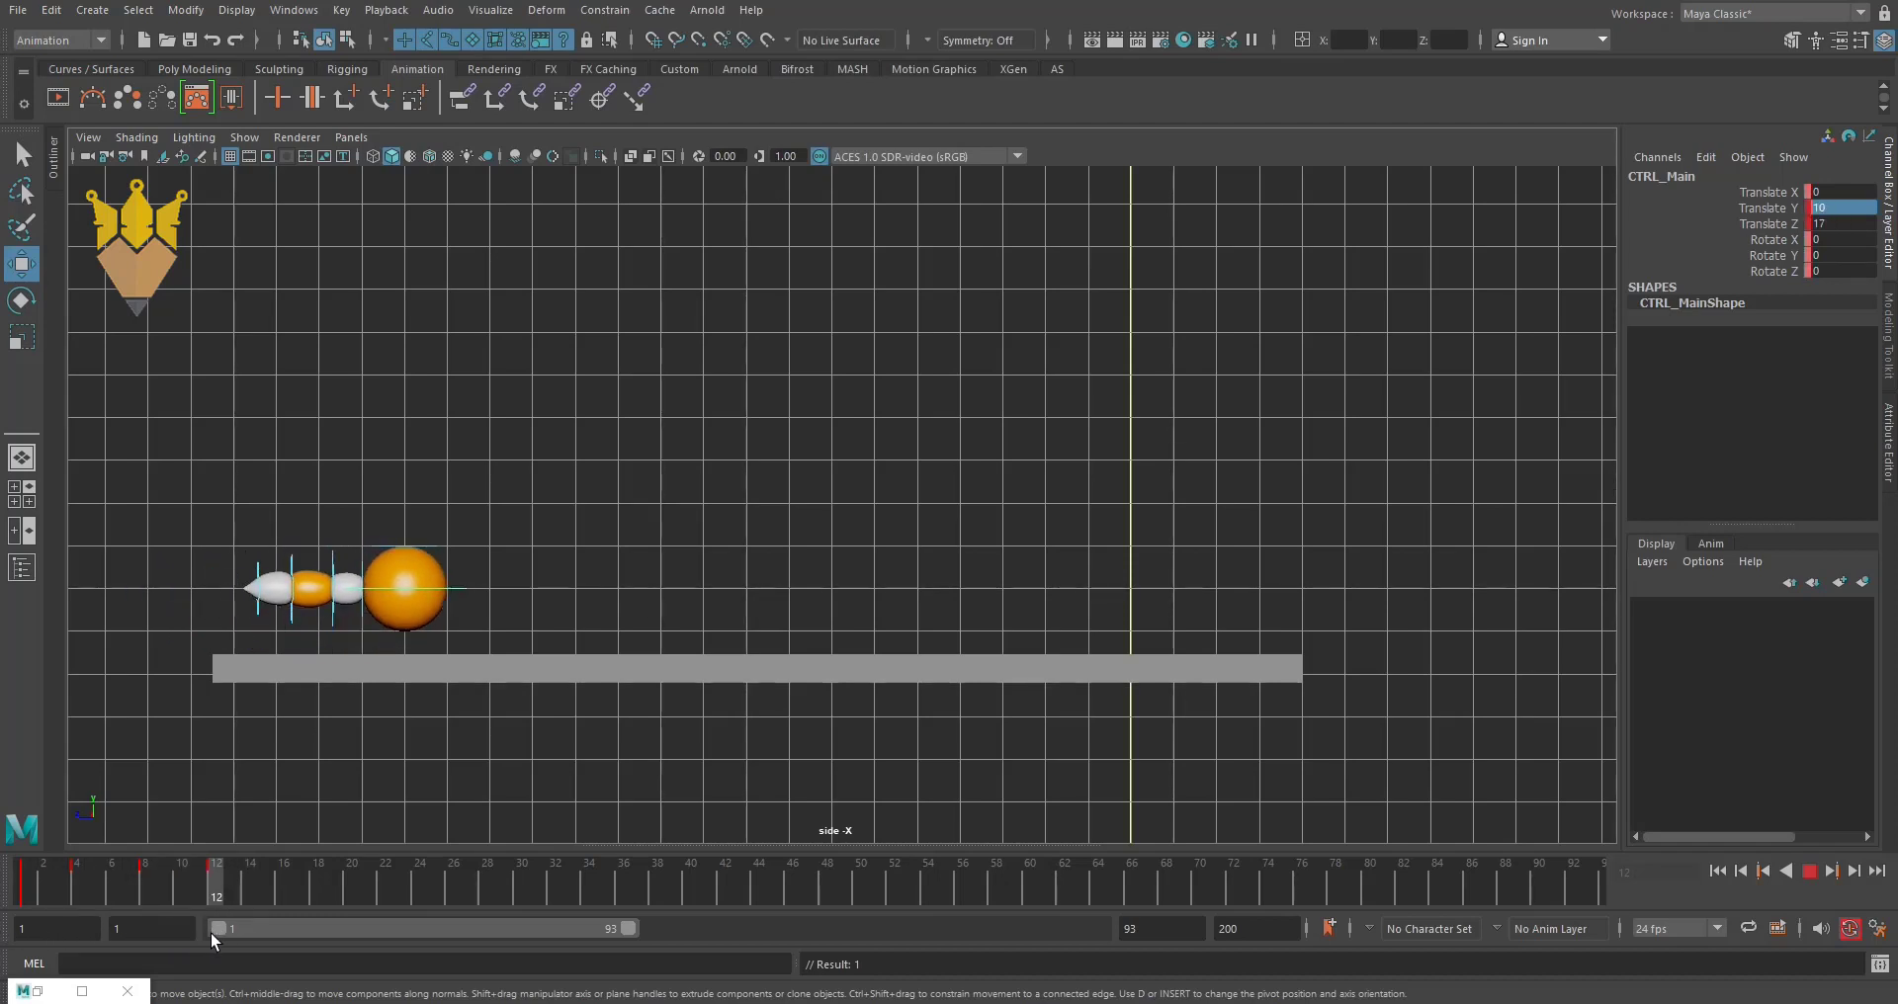
- Nudge the rig forward at frame 12, then key it down at Translate Y 9.4 on frame 16
{"action": "key", "text": "Escape"}
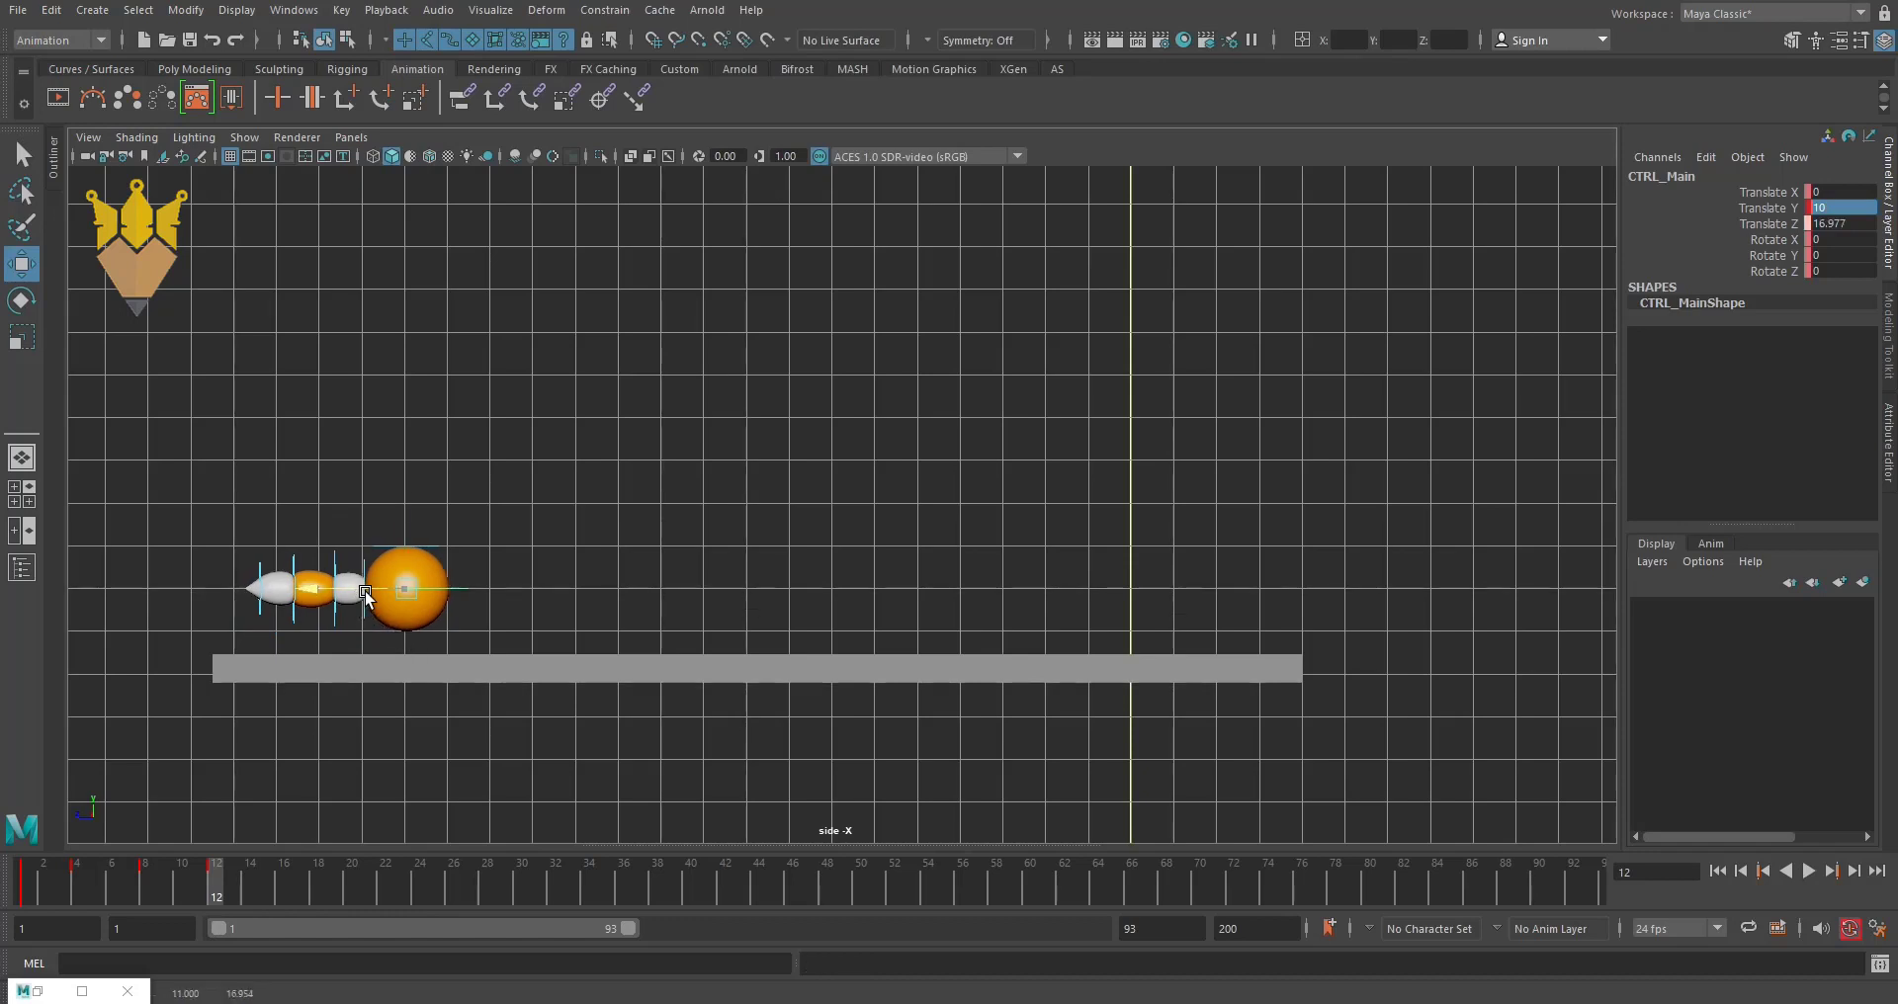
{"action": "middle_click_drag", "start_coordinate": [357, 591], "coordinate": [374, 598]}
{"action": "key", "text": "alt+v"}
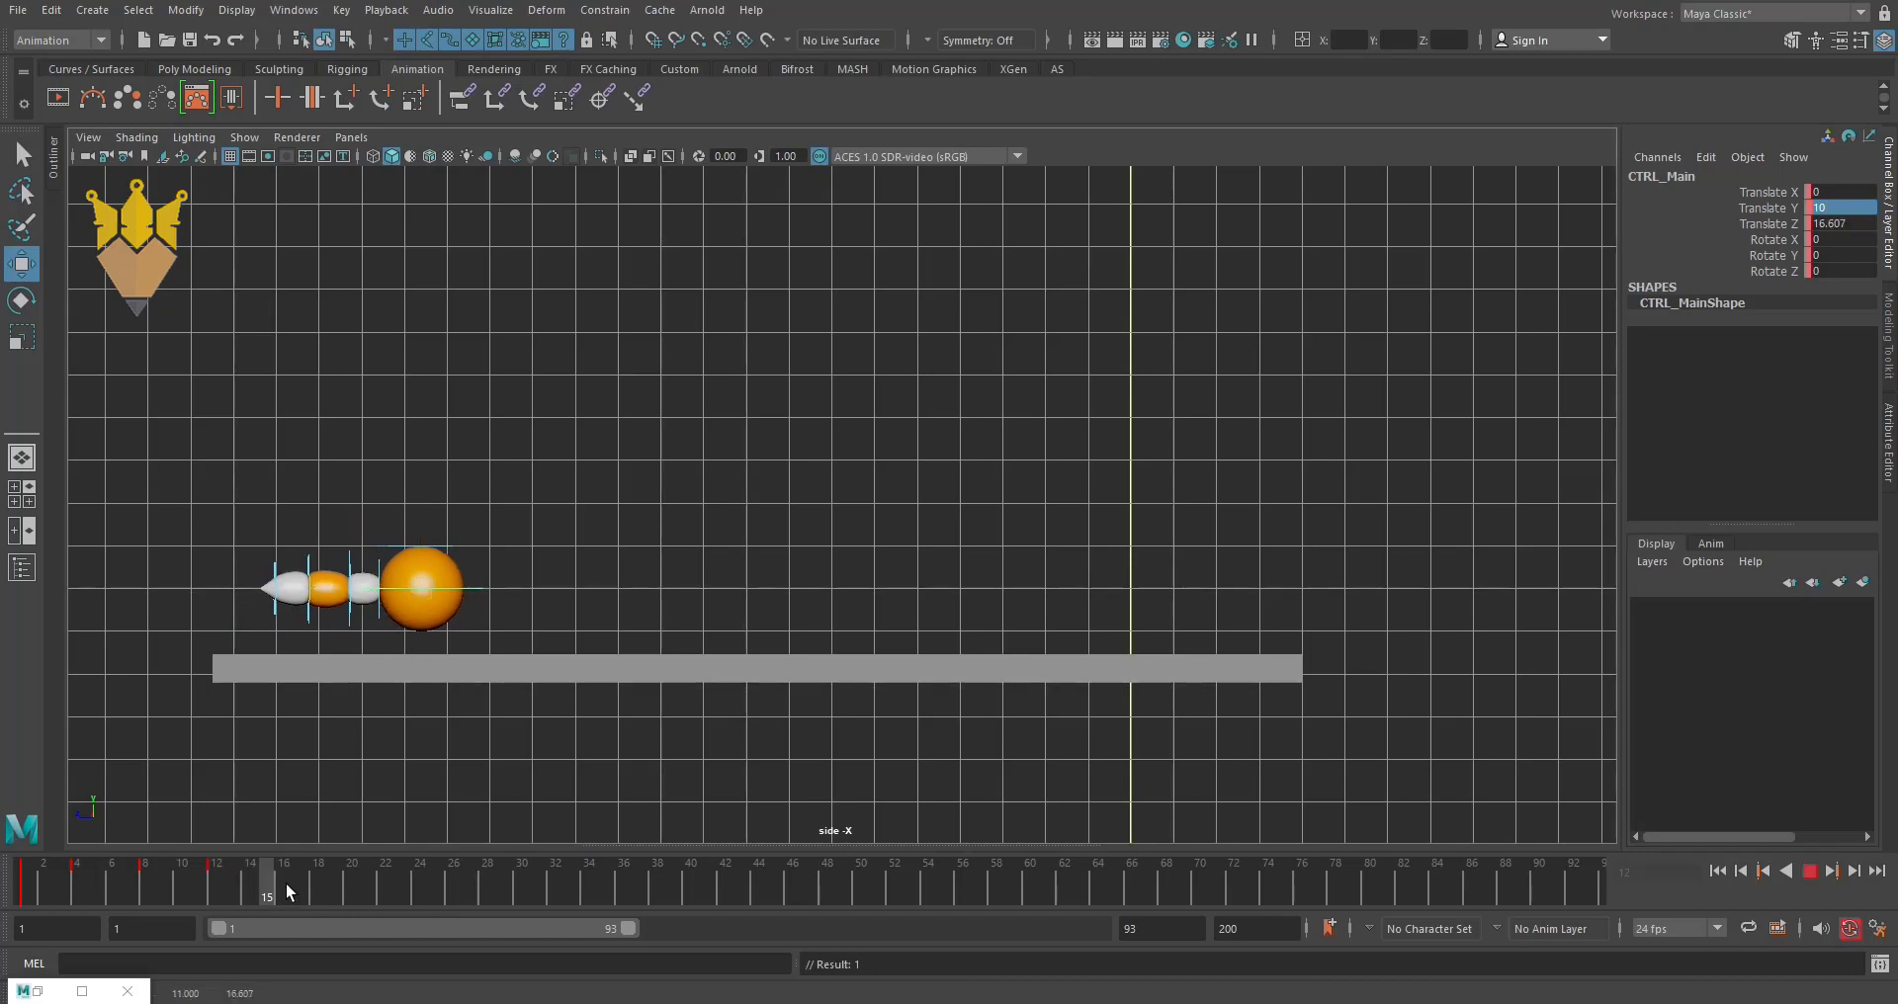
{"action": "key", "text": "Escape"}
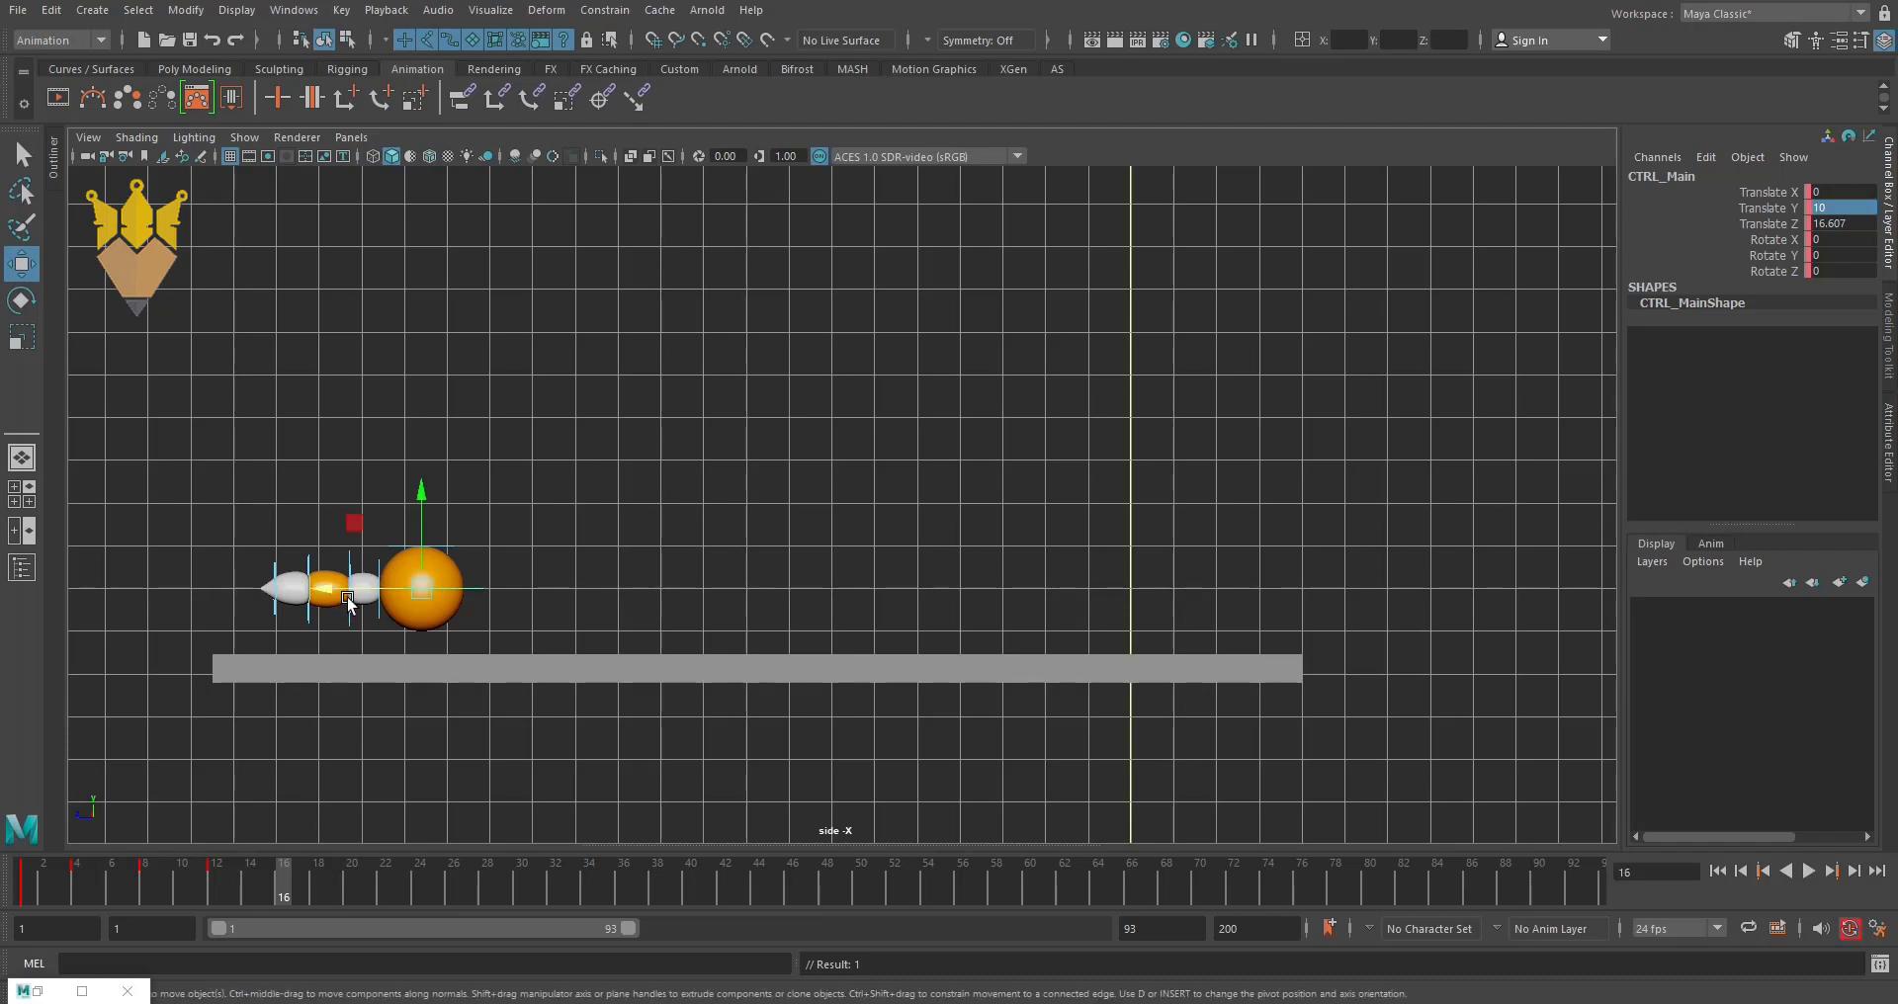
{"action": "left_click_drag", "start_coordinate": [428, 589], "coordinate": [455, 607]}
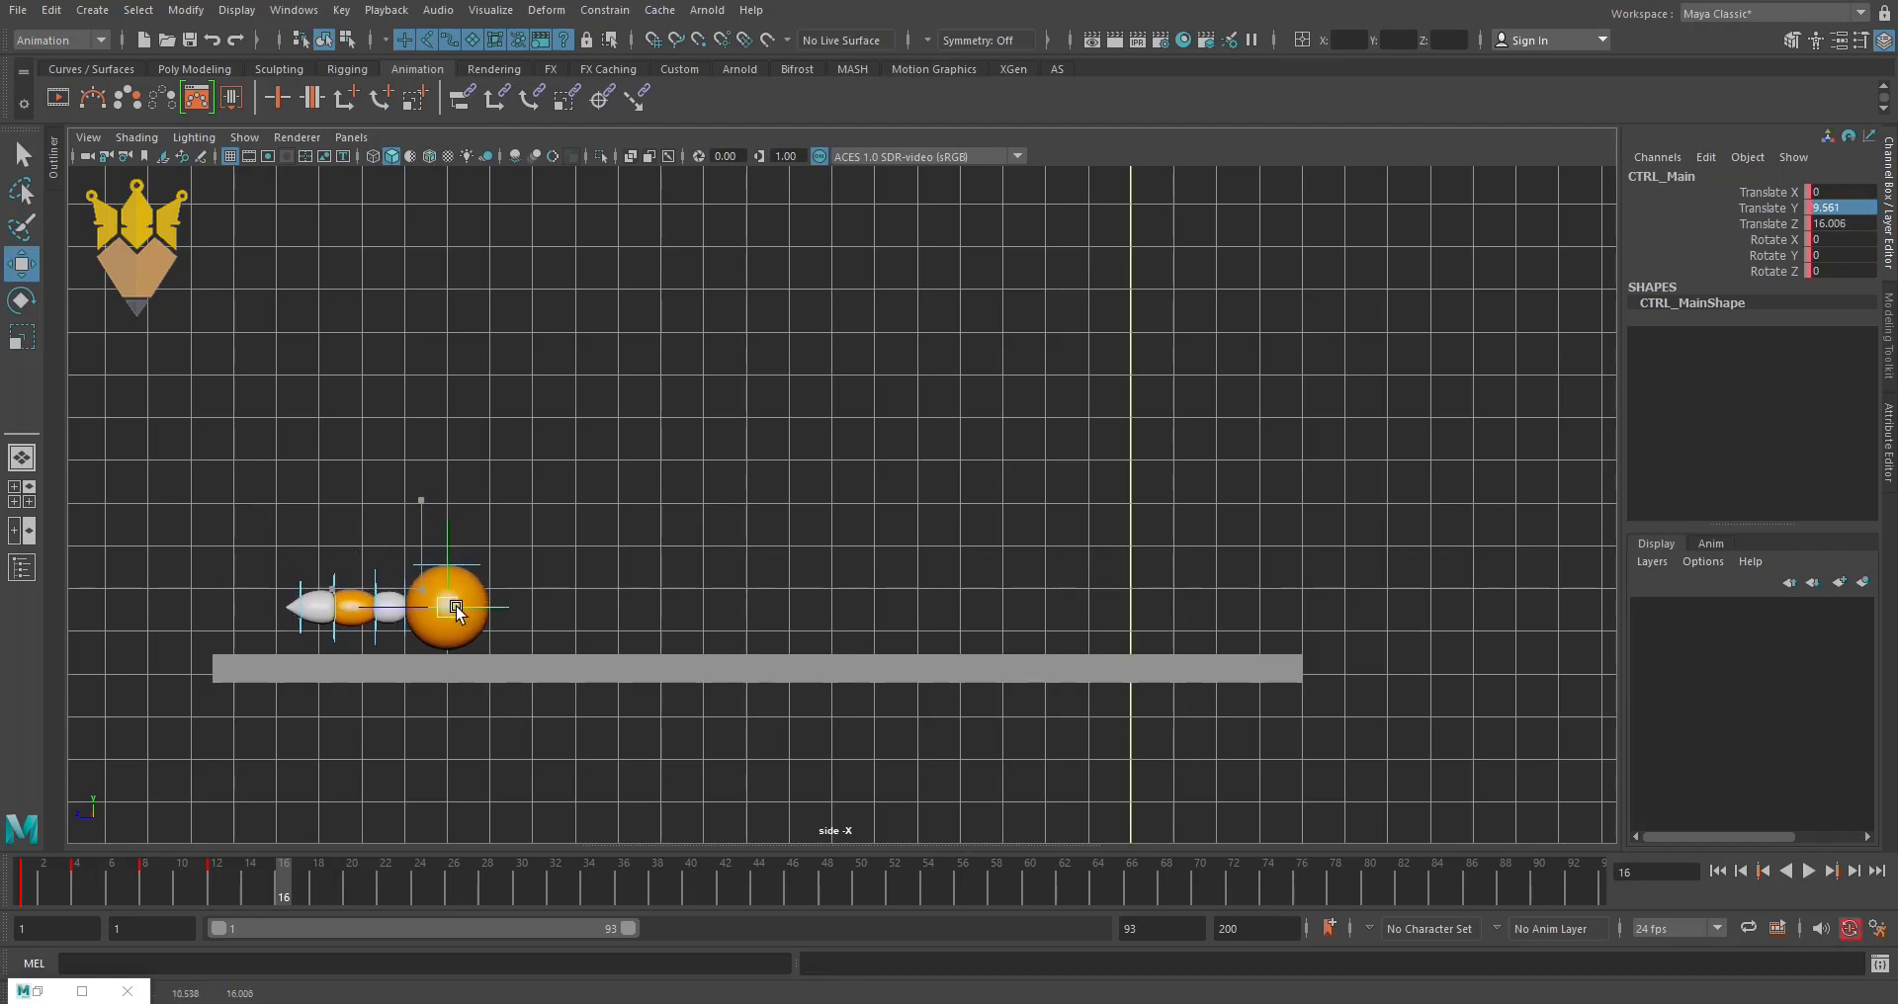
{"action": "double_click", "coordinate": [1841, 206]}
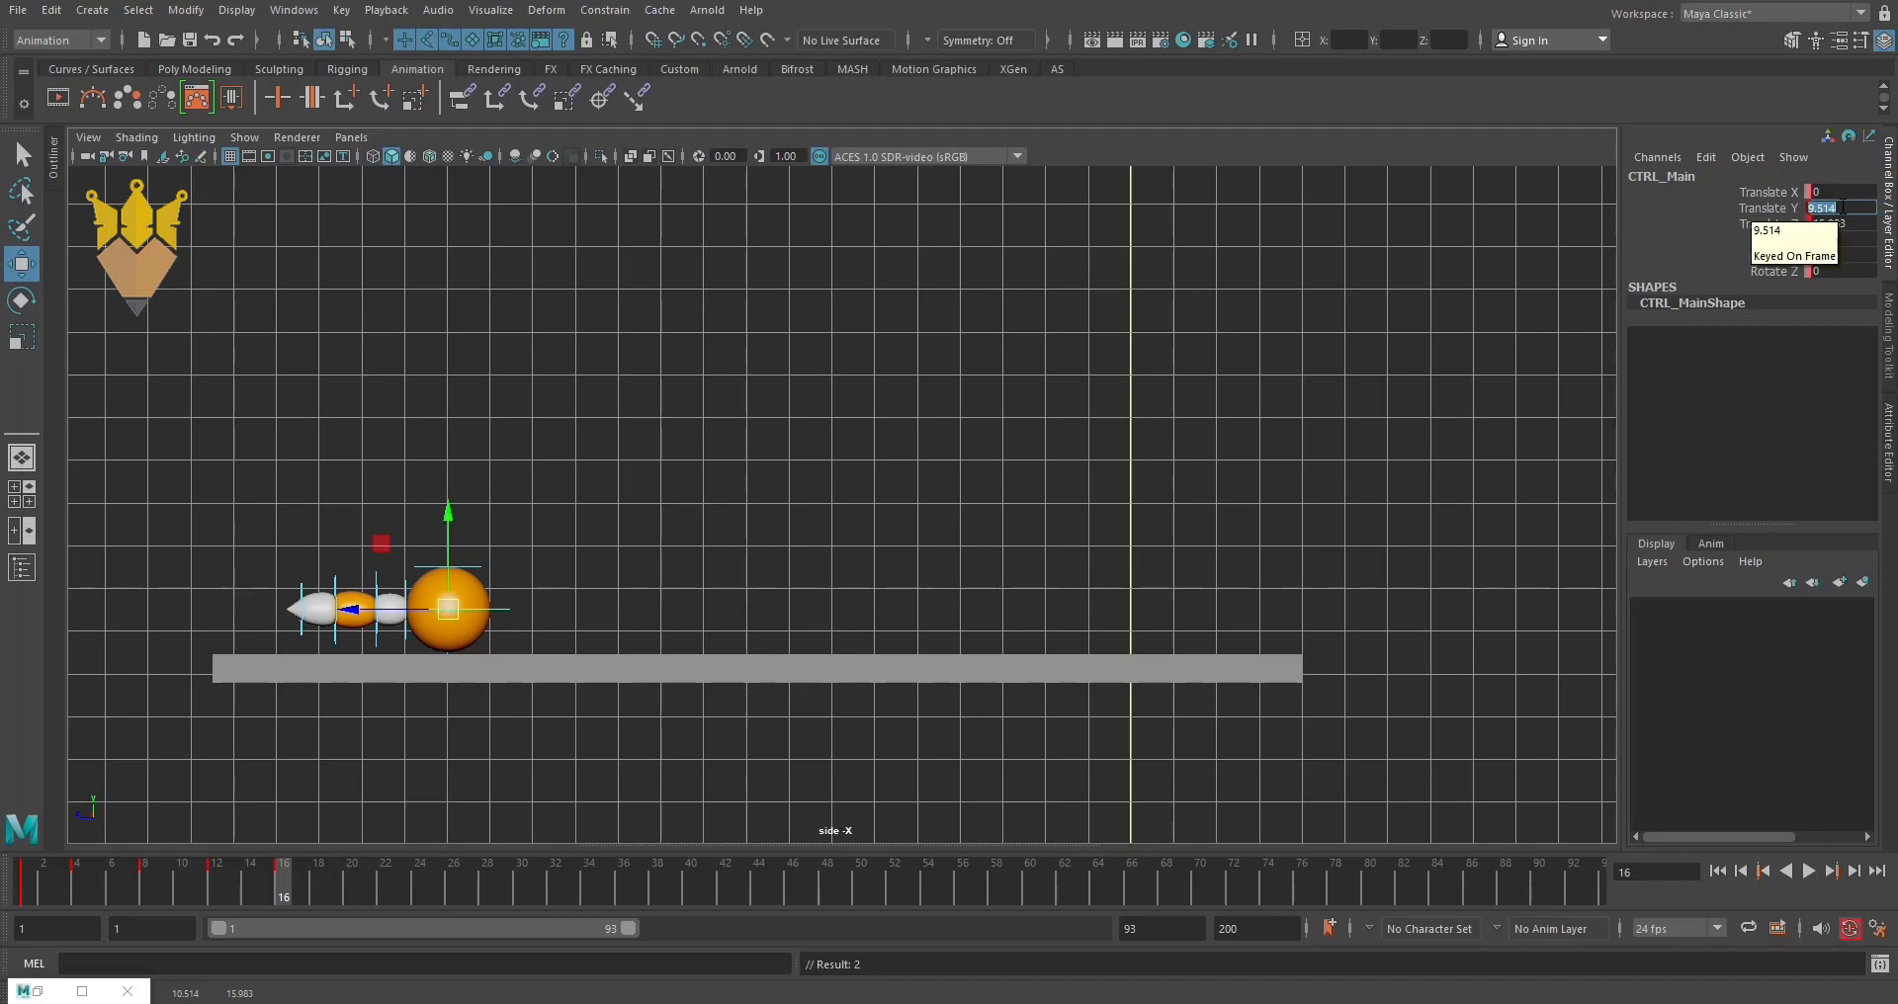
{"action": "type", "text": "9"}
{"action": "key", "text": "Return"}
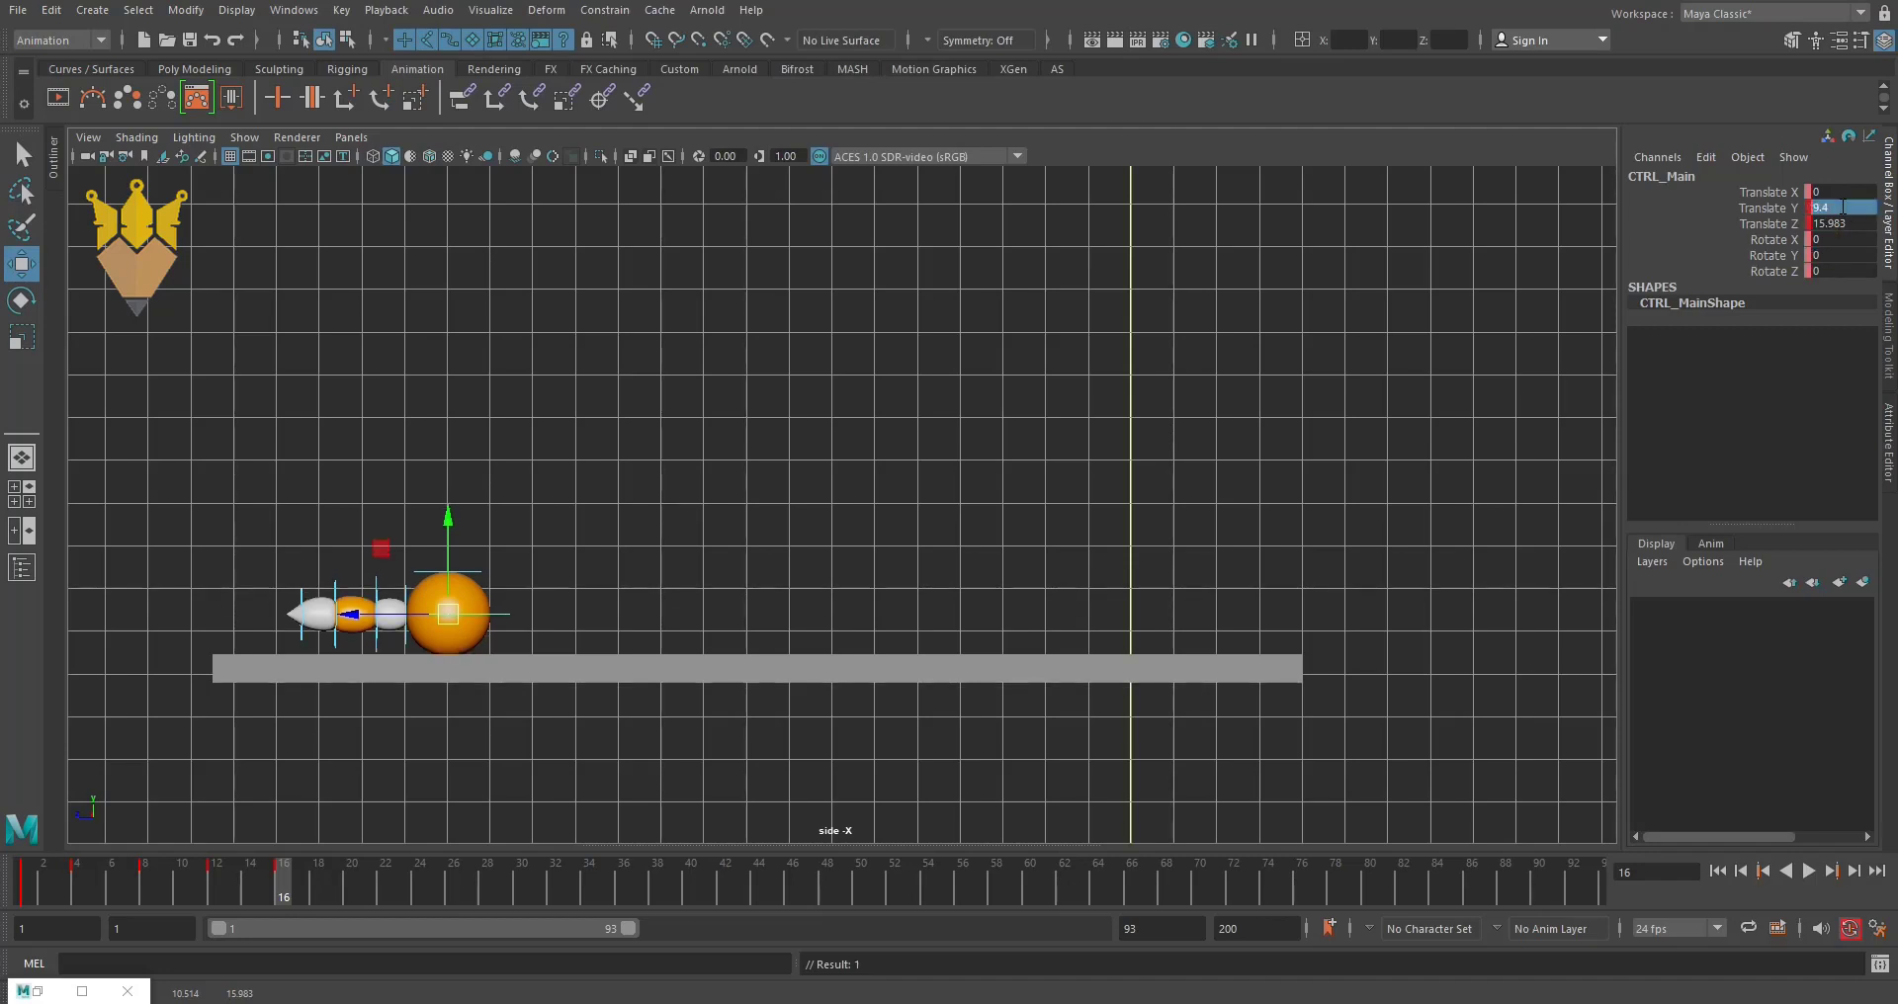
- Raise the rig and move it forward, keying it at frame 20
{"action": "key", "text": "alt+v"}
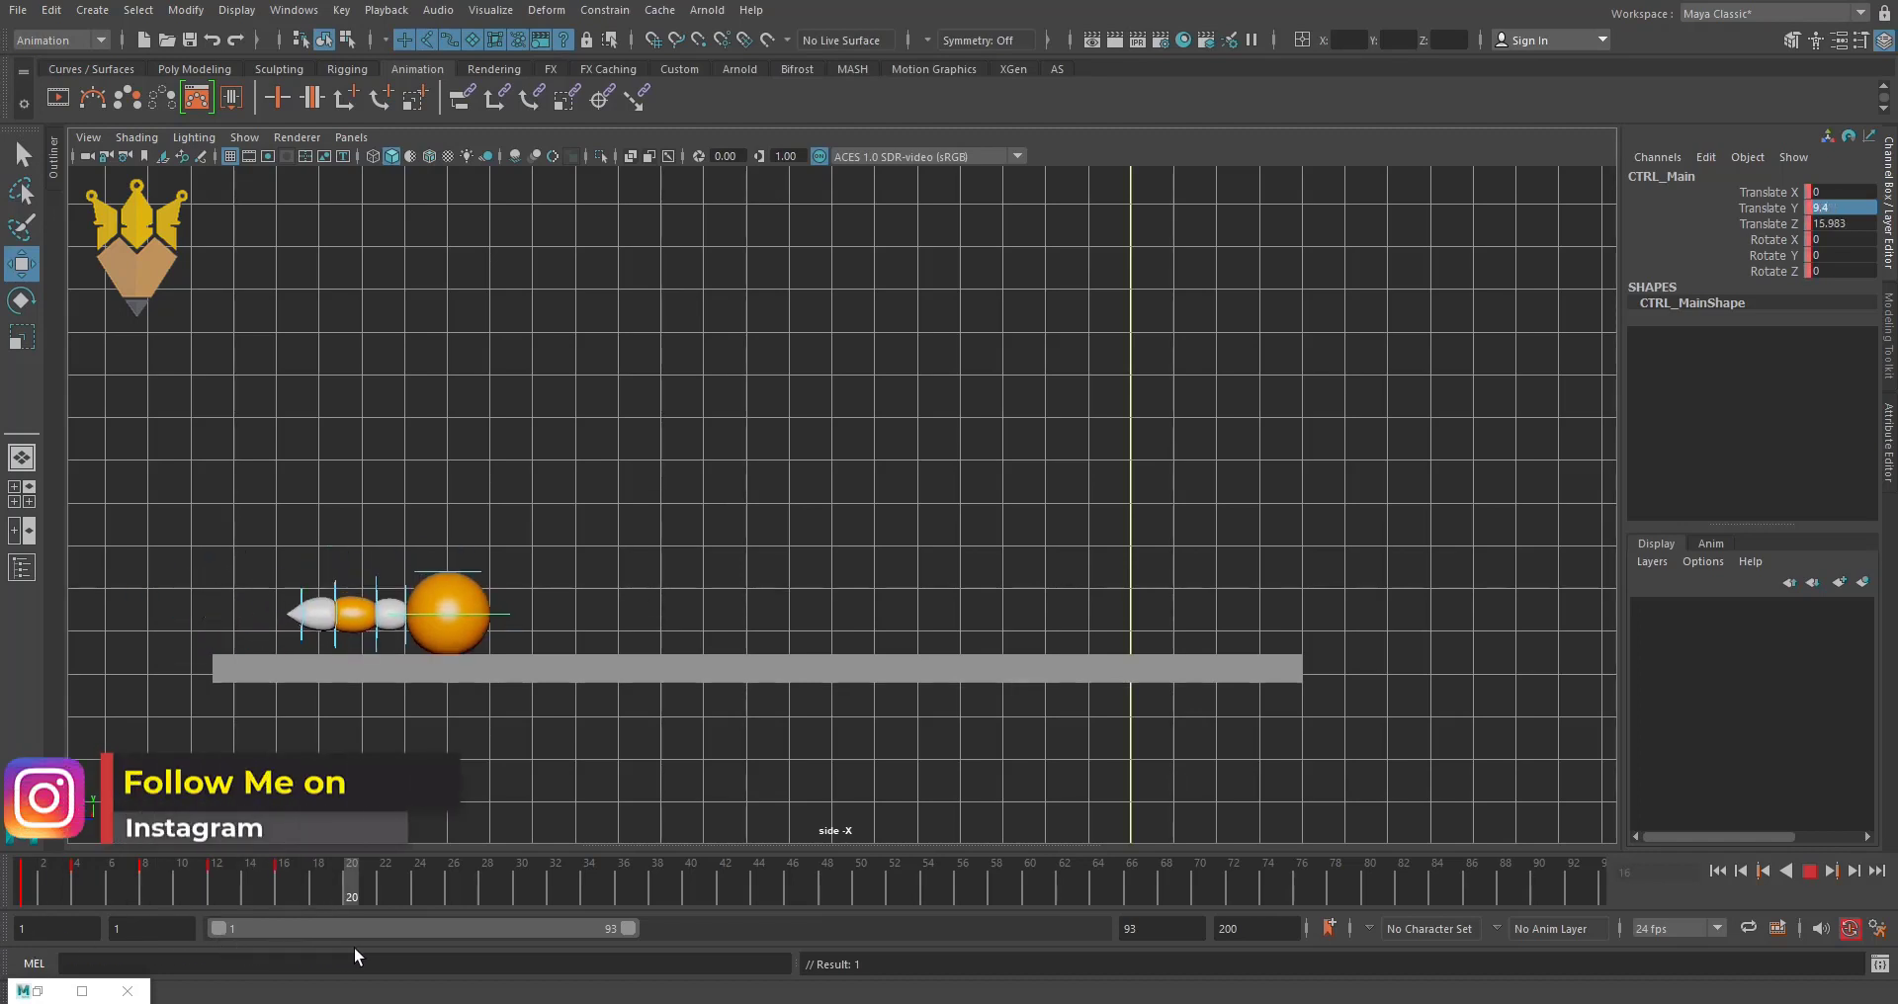
{"action": "key", "text": "alt+v"}
{"action": "left_click_drag", "start_coordinate": [455, 611], "coordinate": [500, 590]}
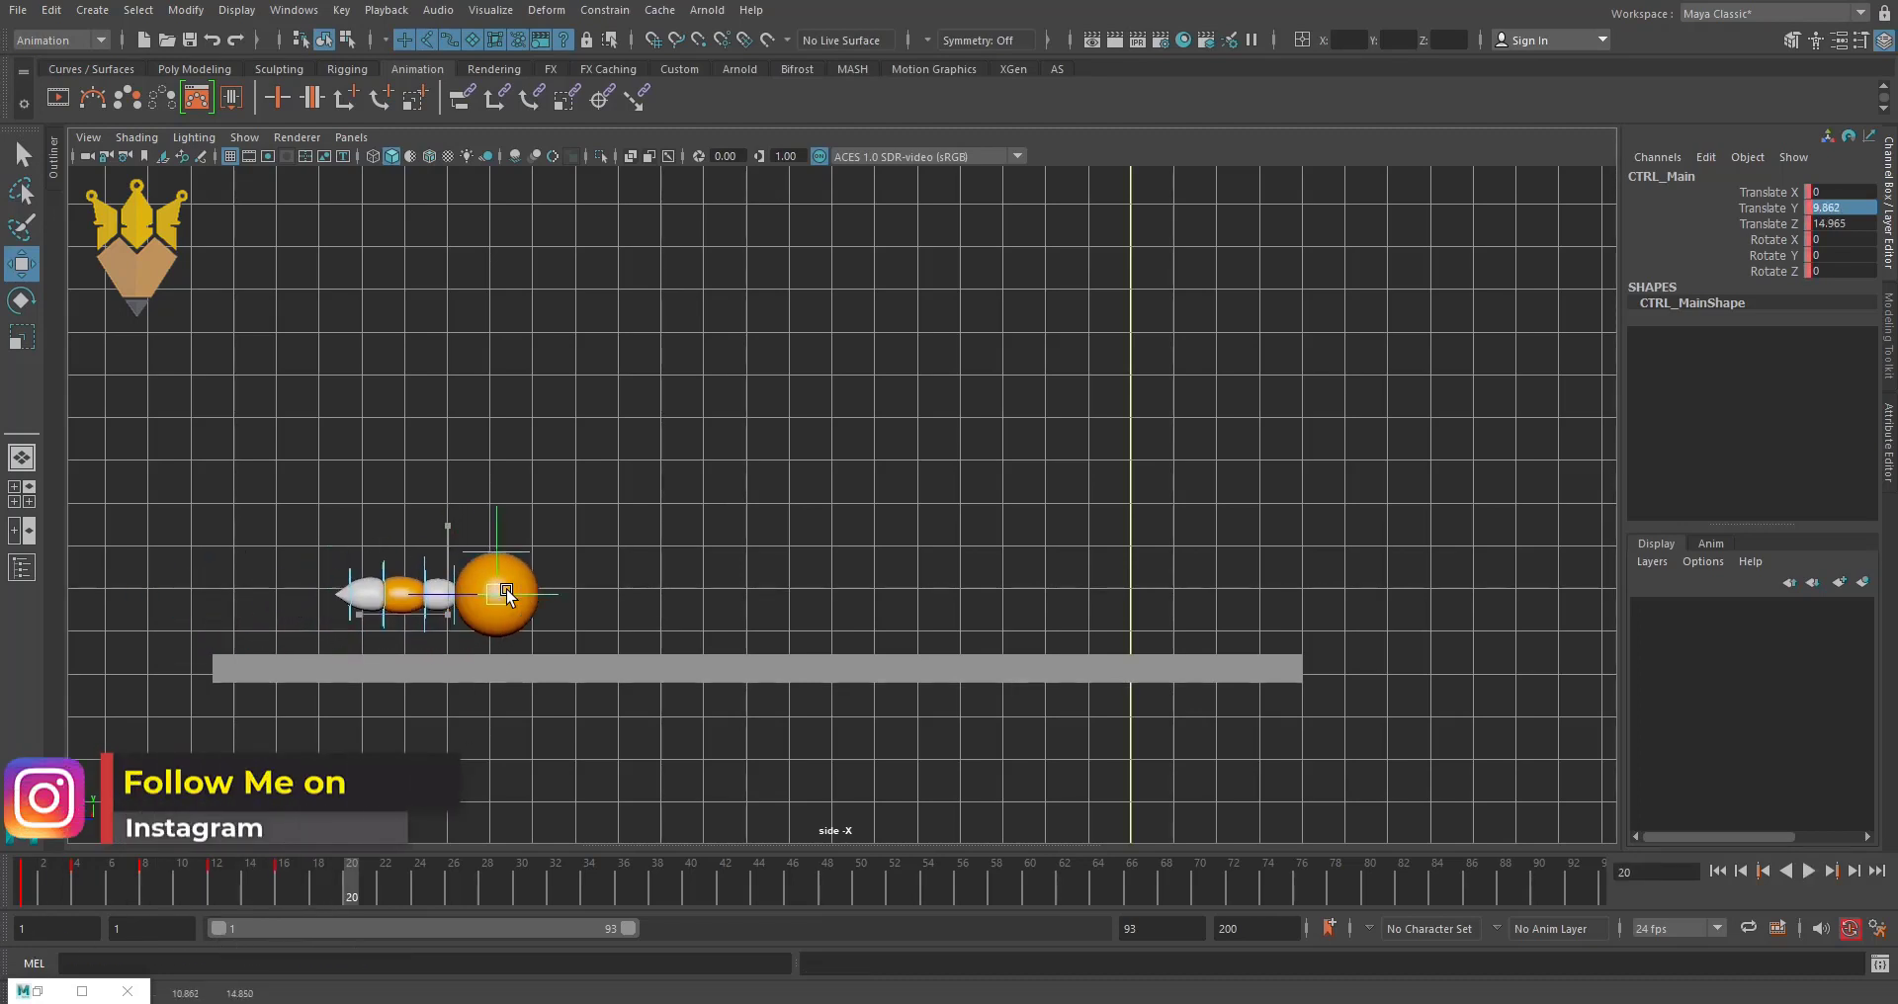
{"action": "key", "text": "s"}
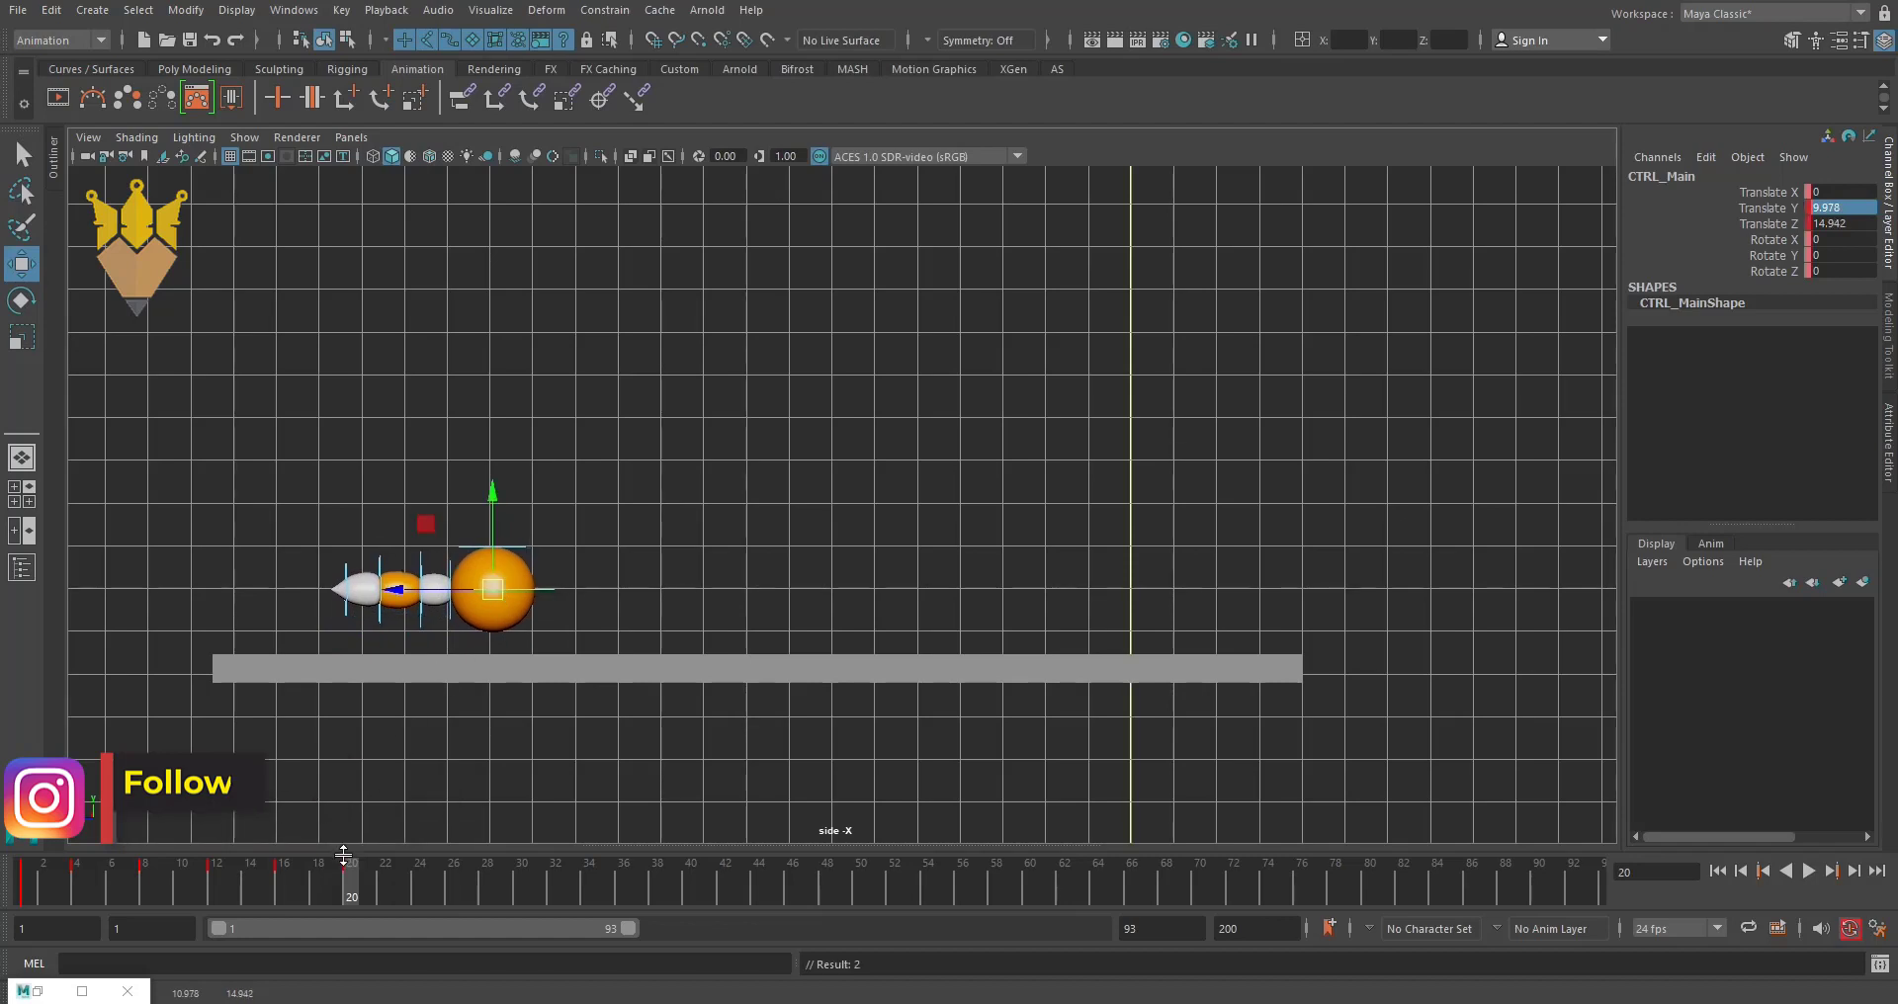
- Land the rig at Translate Y 9.4, Z 13.693 on frame 24 and replay
{"action": "key", "text": "alt+v"}
{"action": "left_click", "coordinate": [419, 884]}
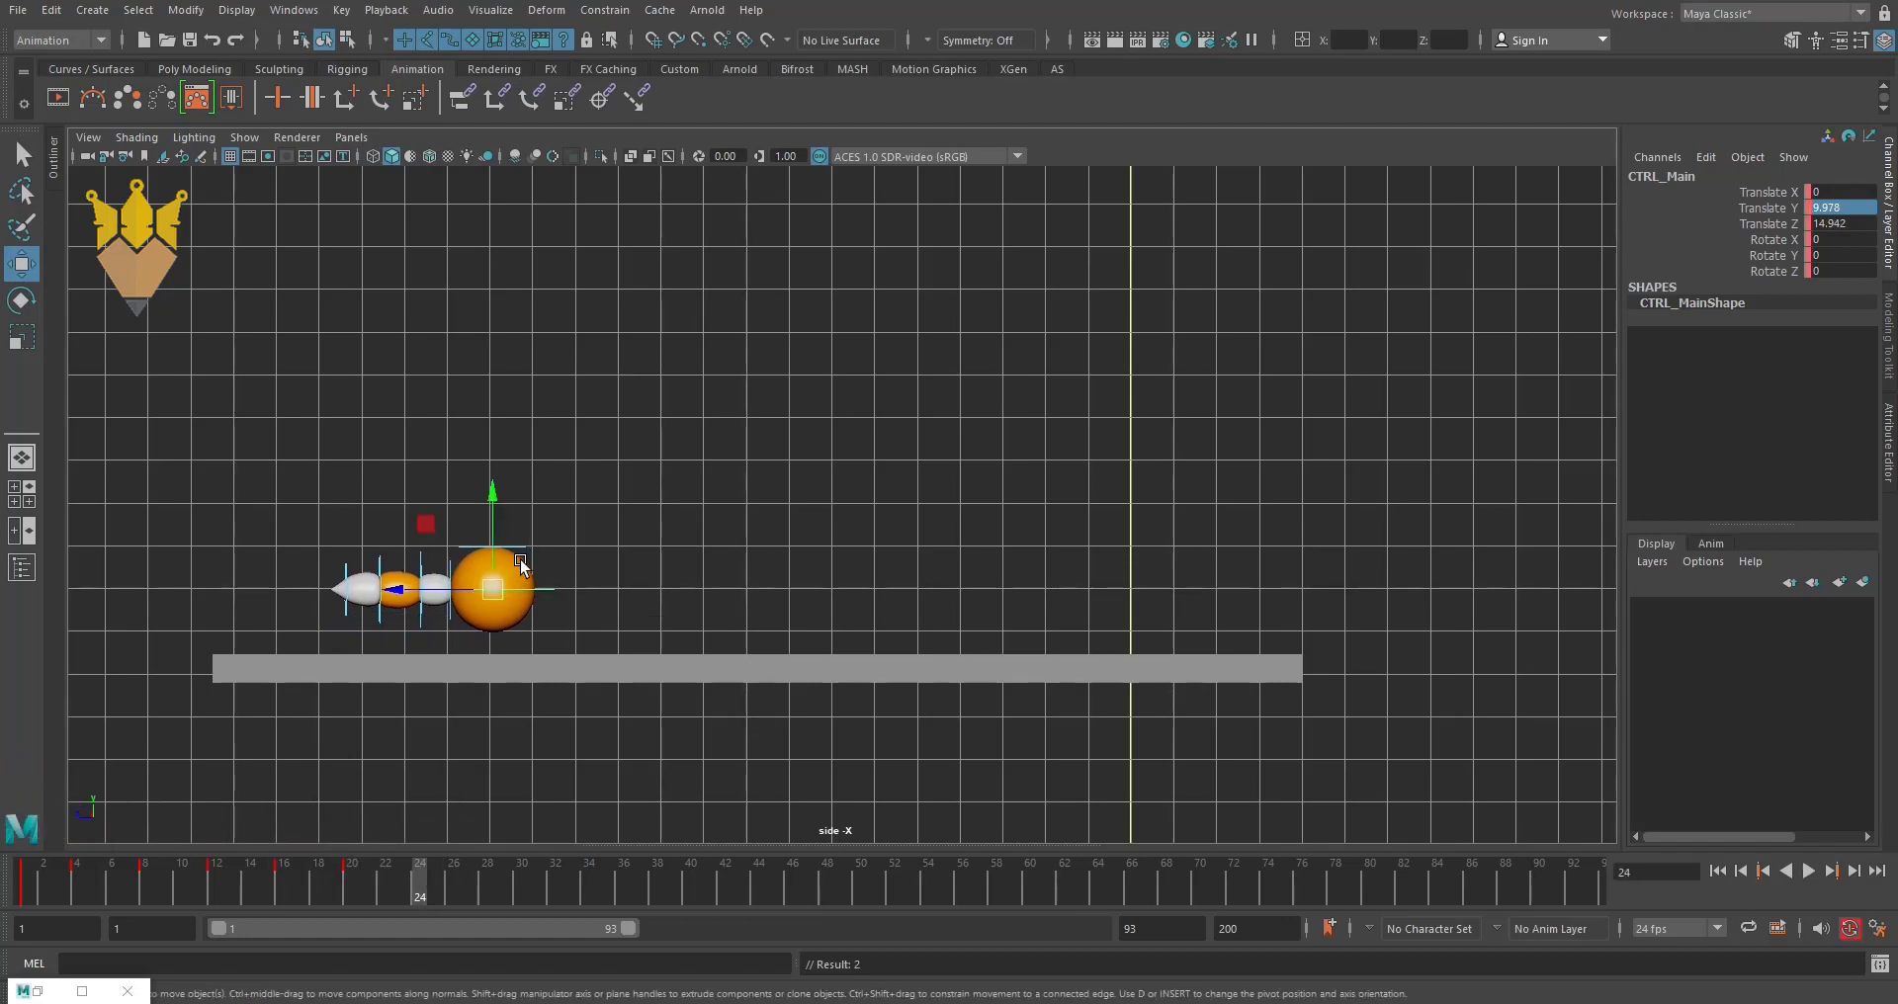
{"action": "left_click_drag", "start_coordinate": [502, 578], "coordinate": [554, 608]}
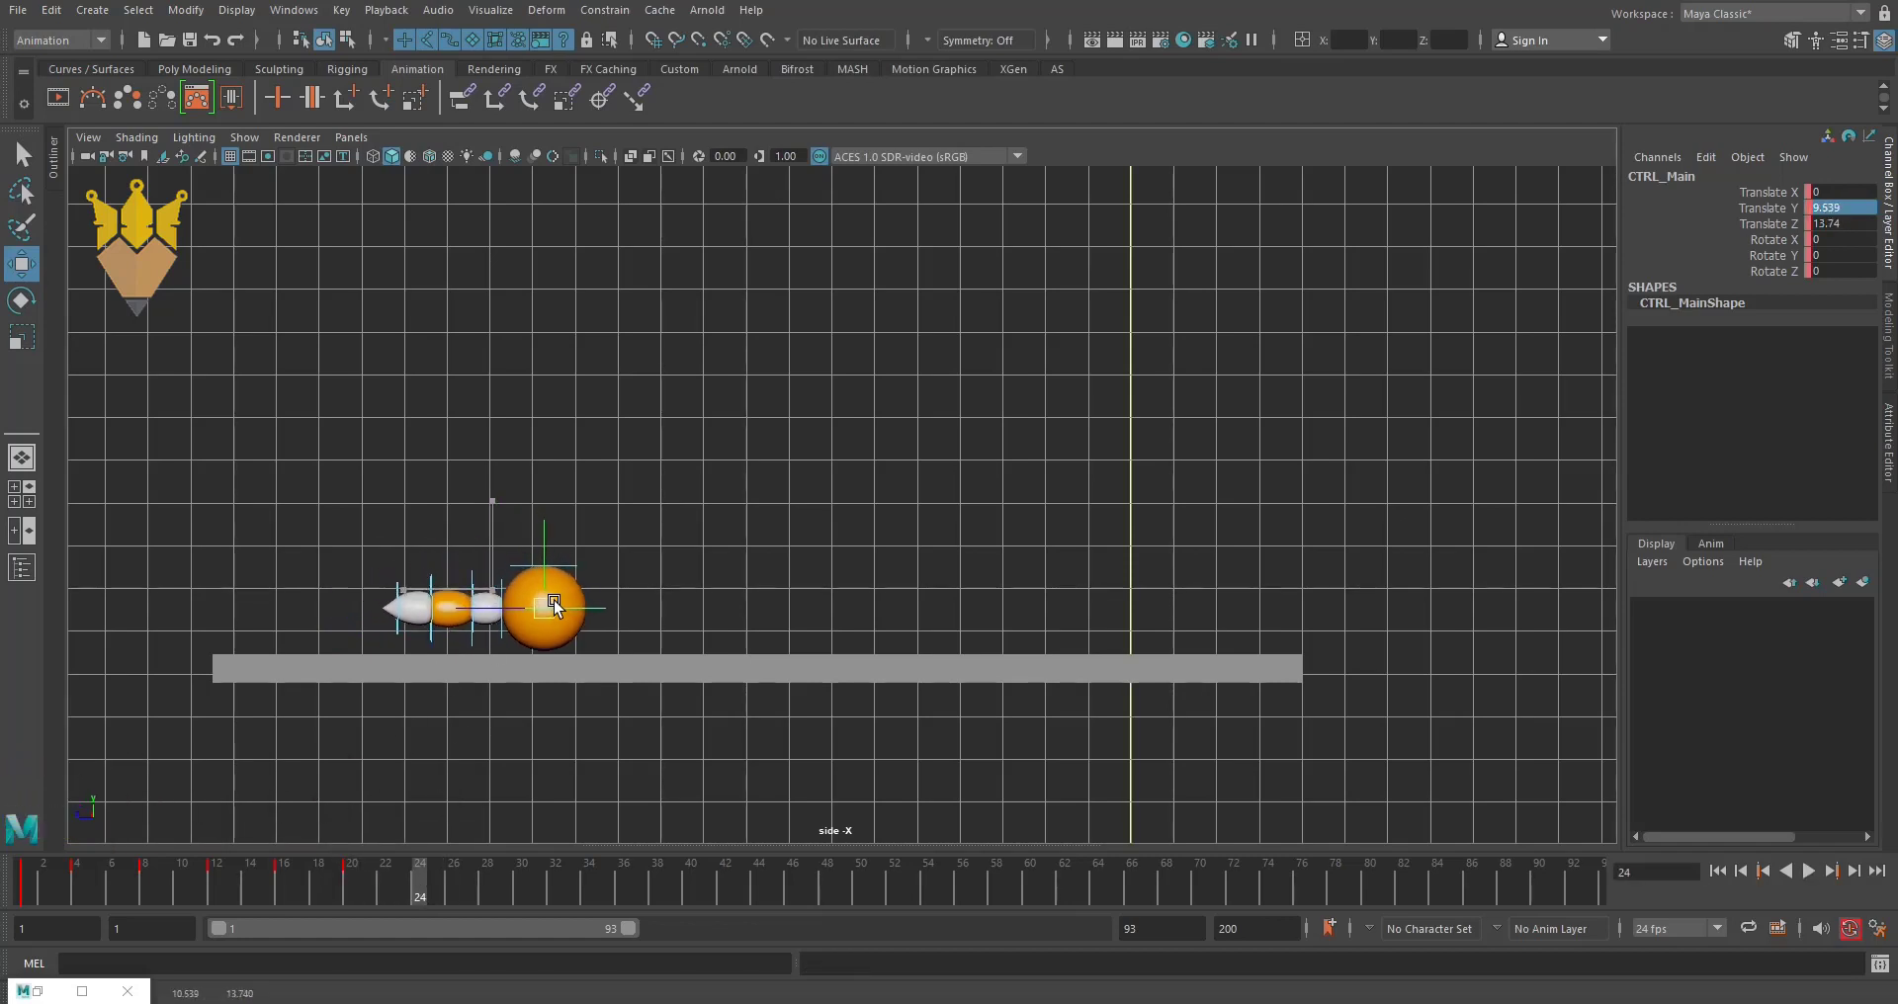
{"action": "left_click", "coordinate": [1835, 207]}
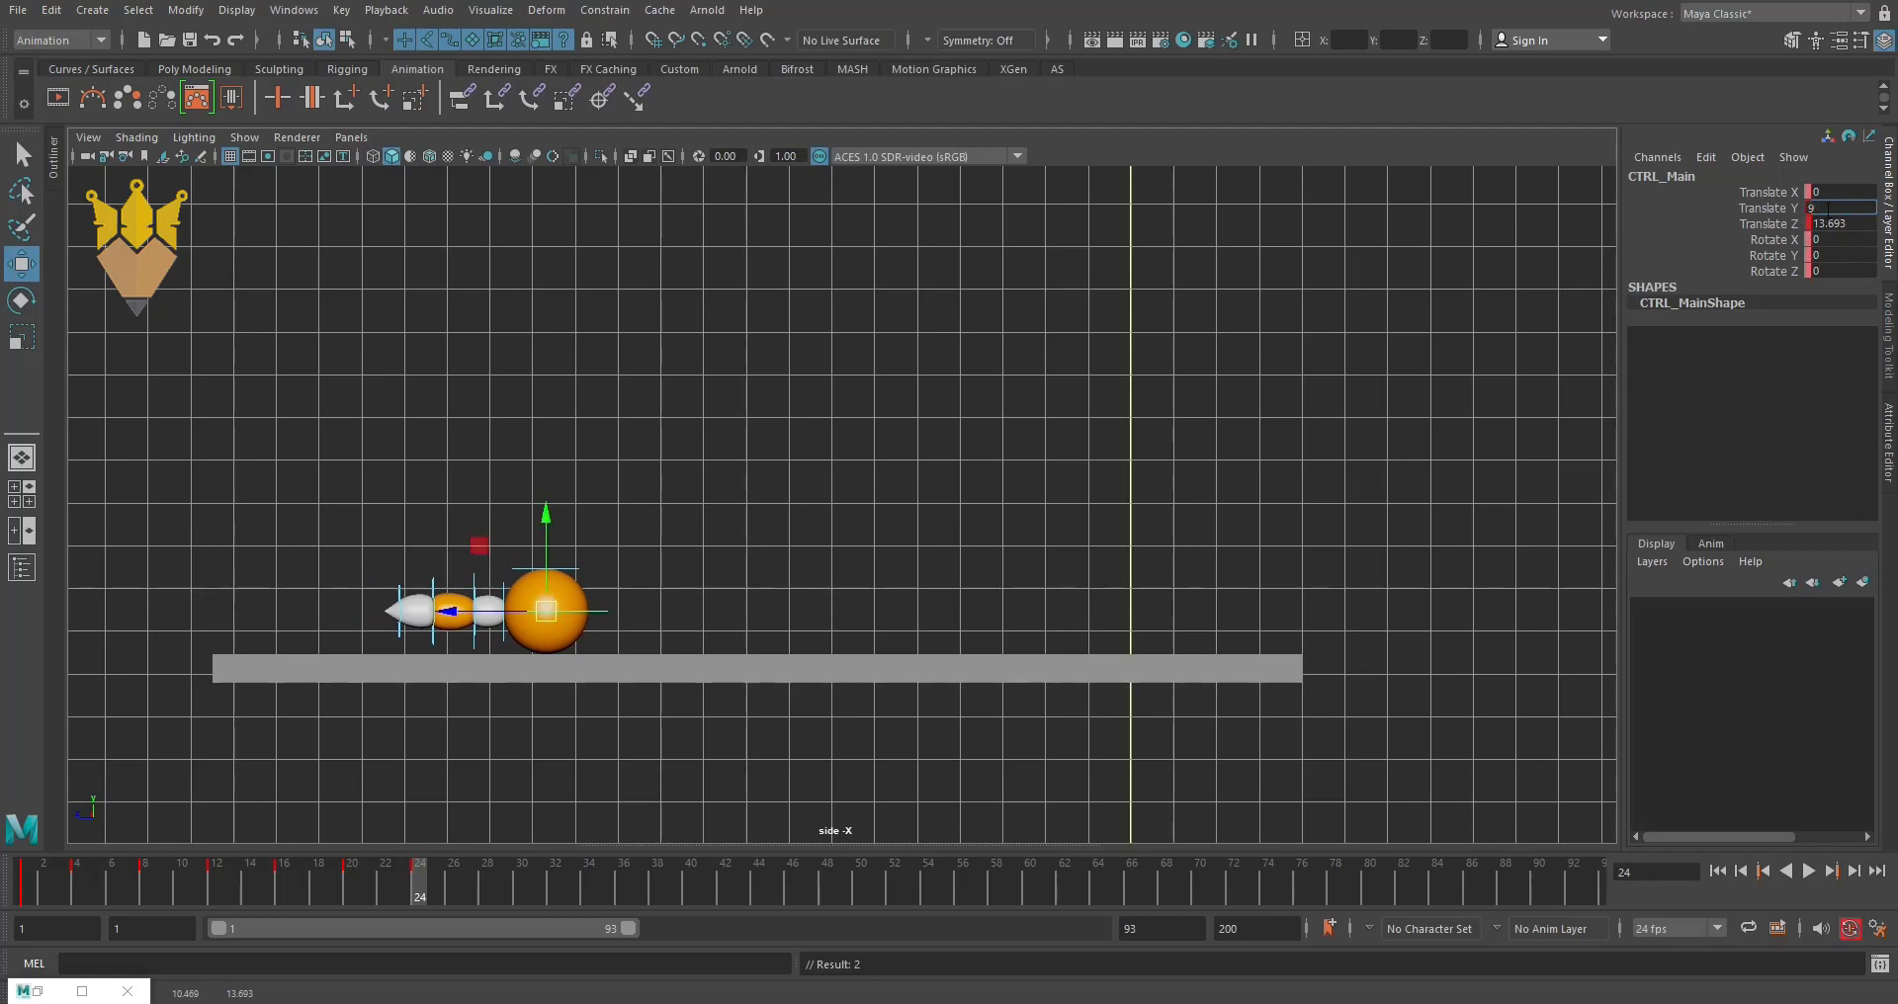
{"action": "type", "text": ".4"}
{"action": "key", "text": "Return"}
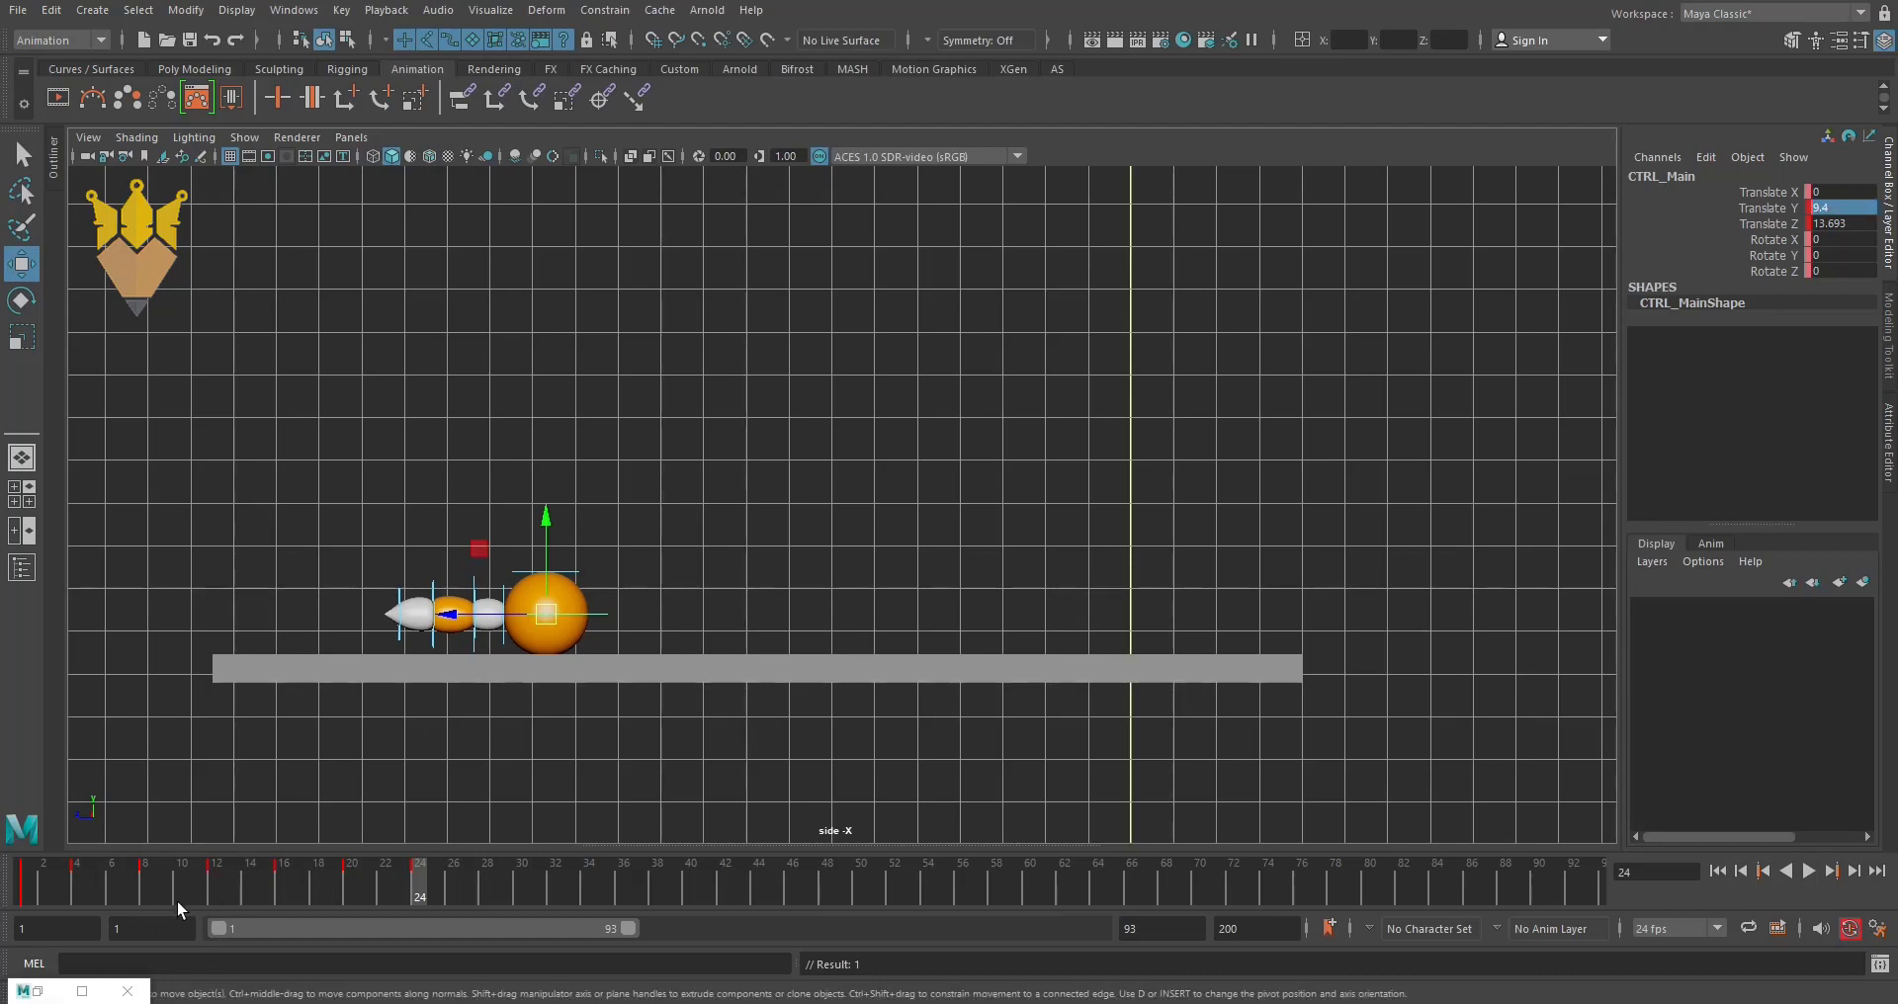
{"action": "key", "text": "alt+v"}
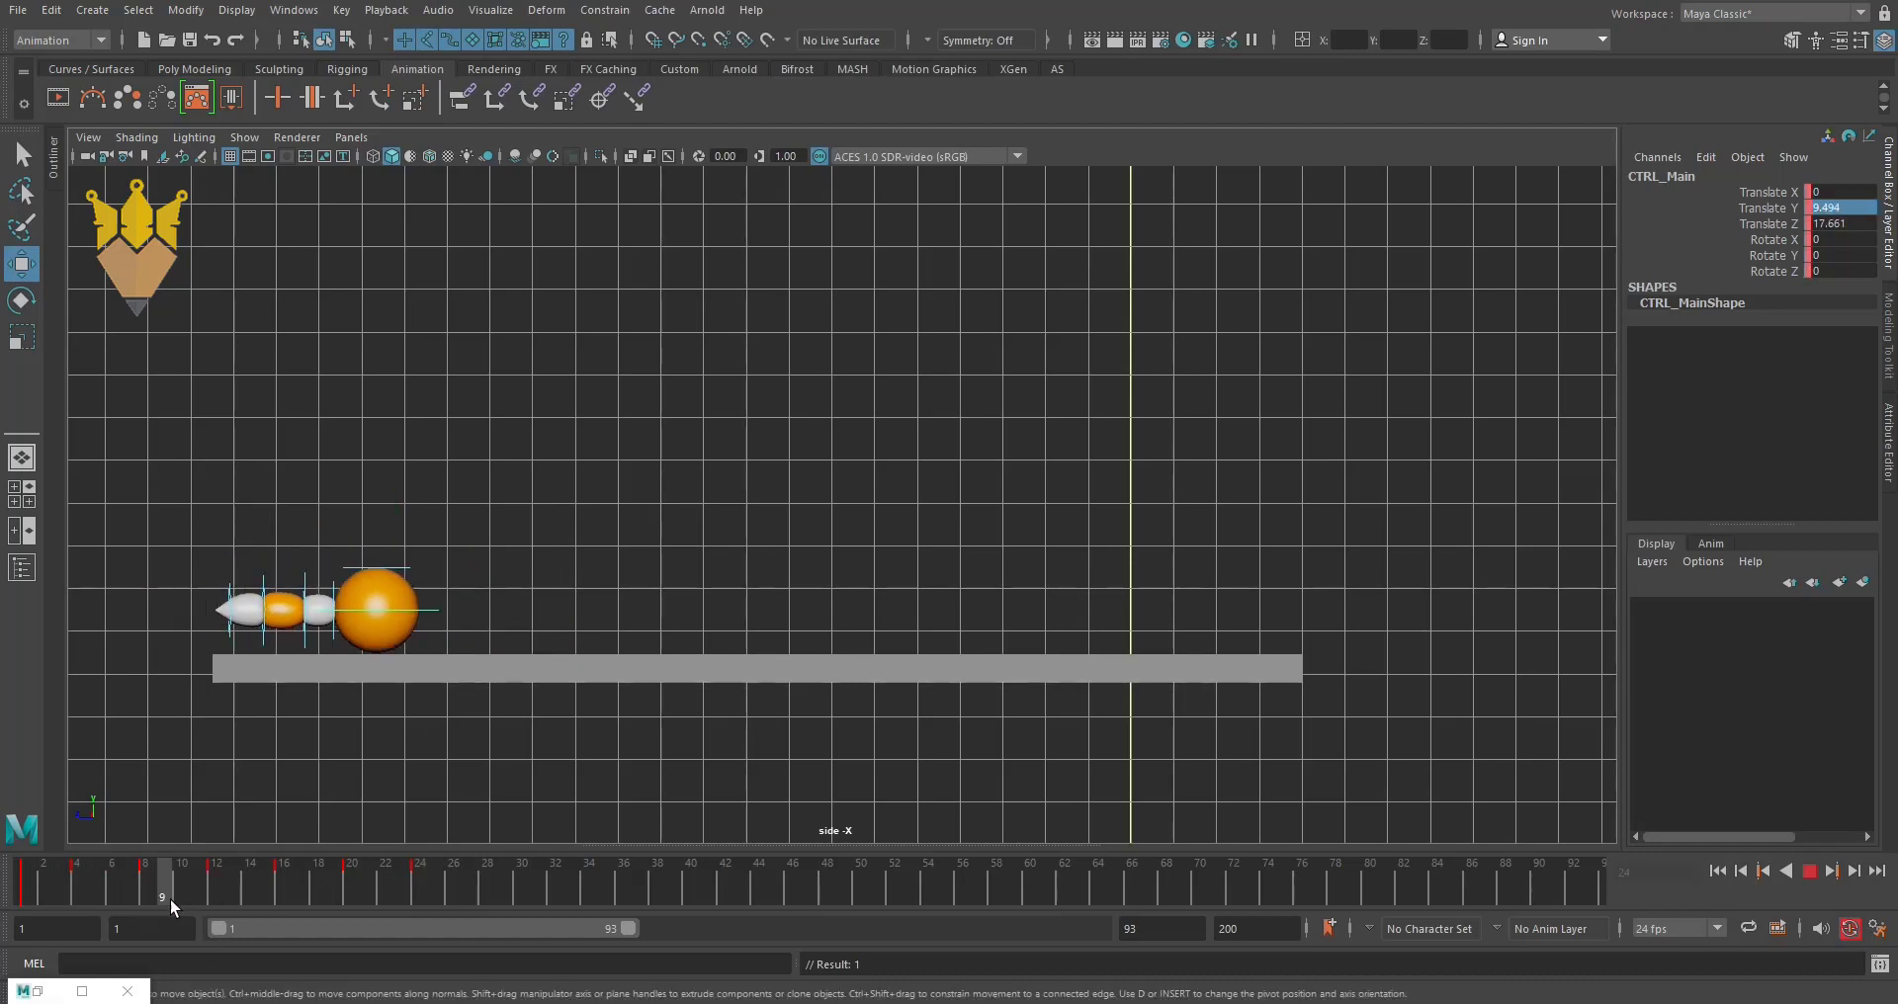
- Key another rise and a 9.4-high landing after frame 24, then replay
{"action": "mouse_move", "coordinate": [170, 899]}
{"action": "left_mouse_down"}
{"action": "mouse_move", "coordinate": [441, 922]}
{"action": "mouse_move", "coordinate": [174, 933]}
{"action": "mouse_move", "coordinate": [401, 946]}
{"action": "mouse_move", "coordinate": [275, 949]}
{"action": "mouse_move", "coordinate": [492, 949]}
{"action": "left_mouse_up"}
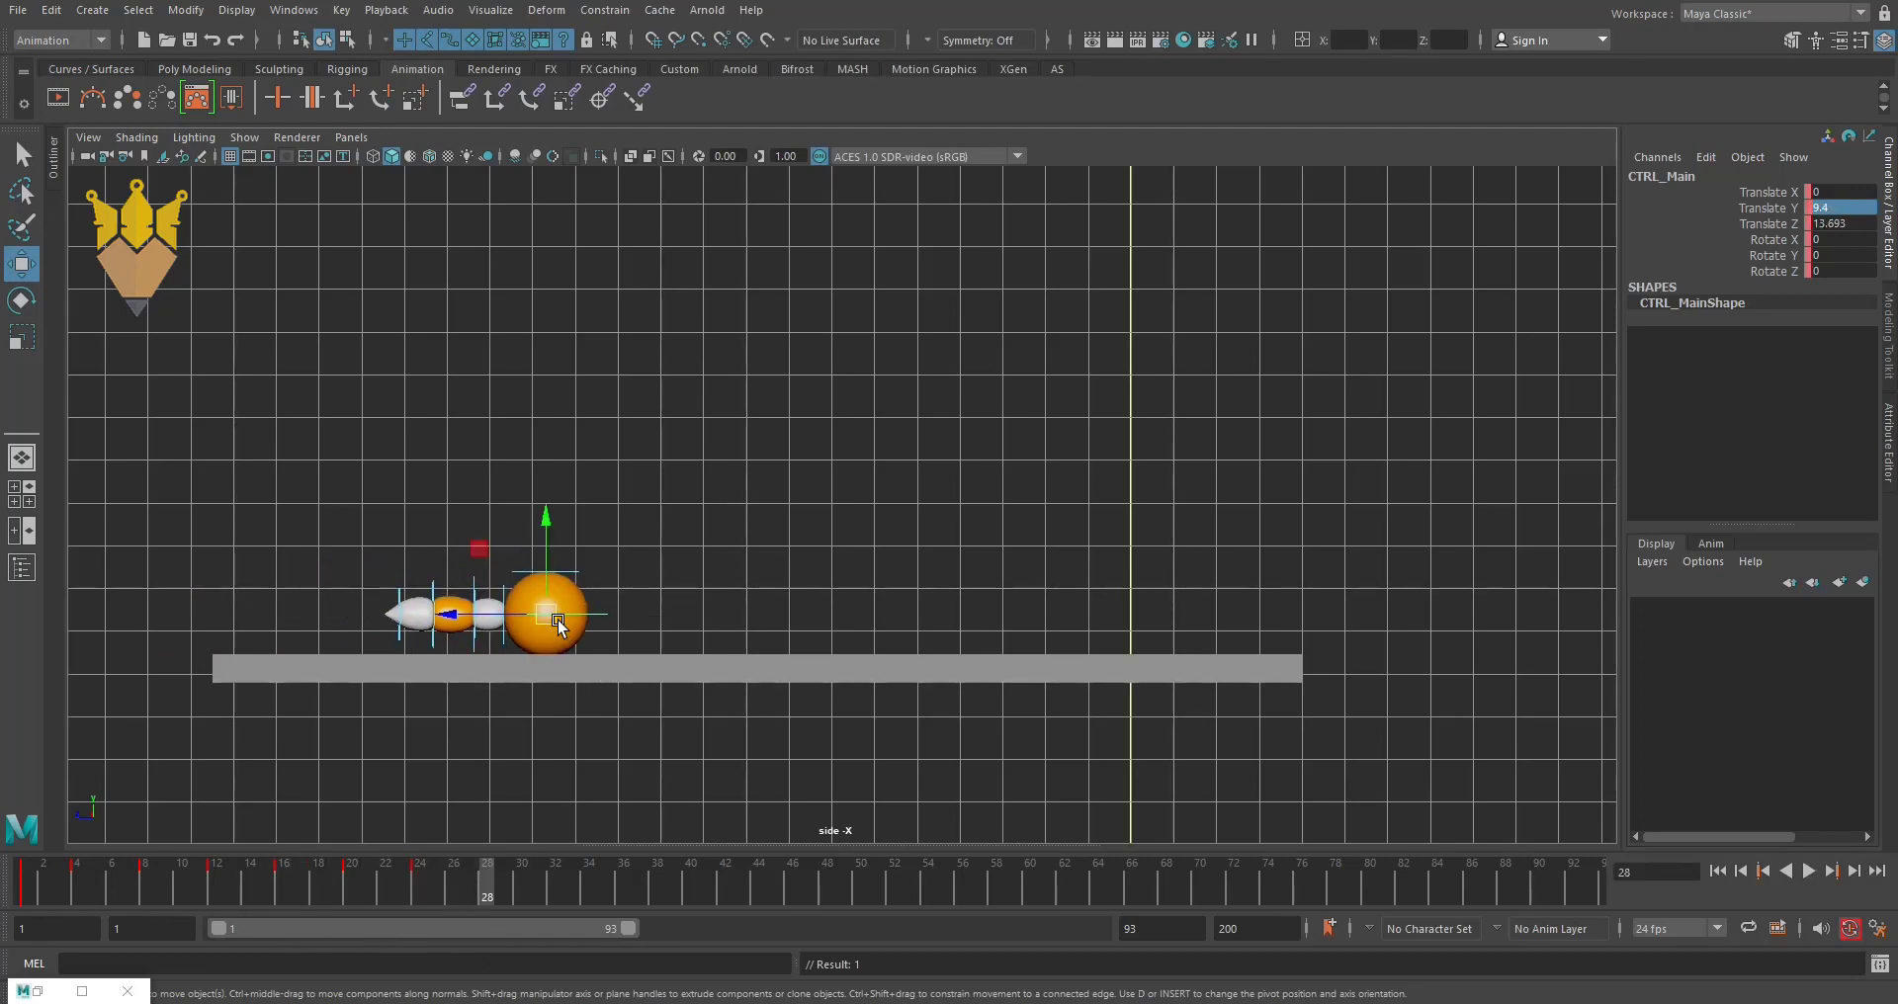
{"action": "left_click_drag", "start_coordinate": [557, 623], "coordinate": [600, 593]}
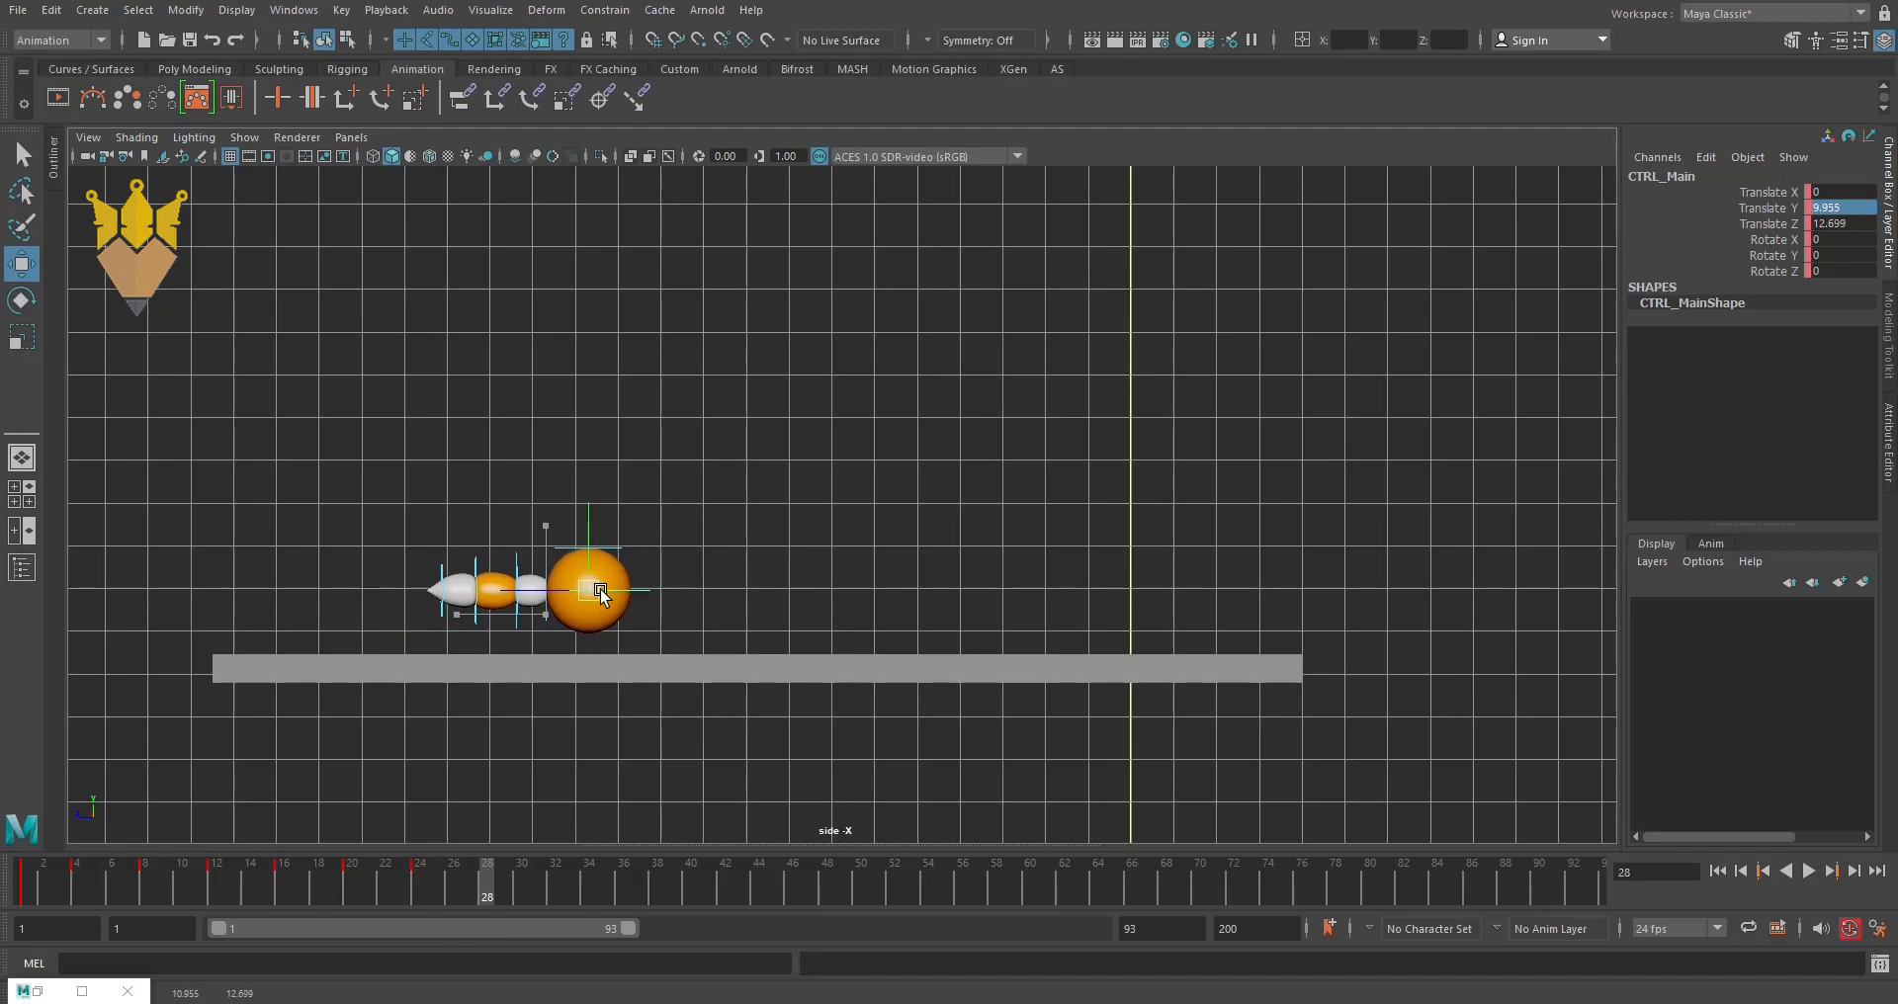
{"action": "left_click_drag", "start_coordinate": [501, 884], "coordinate": [556, 892]}
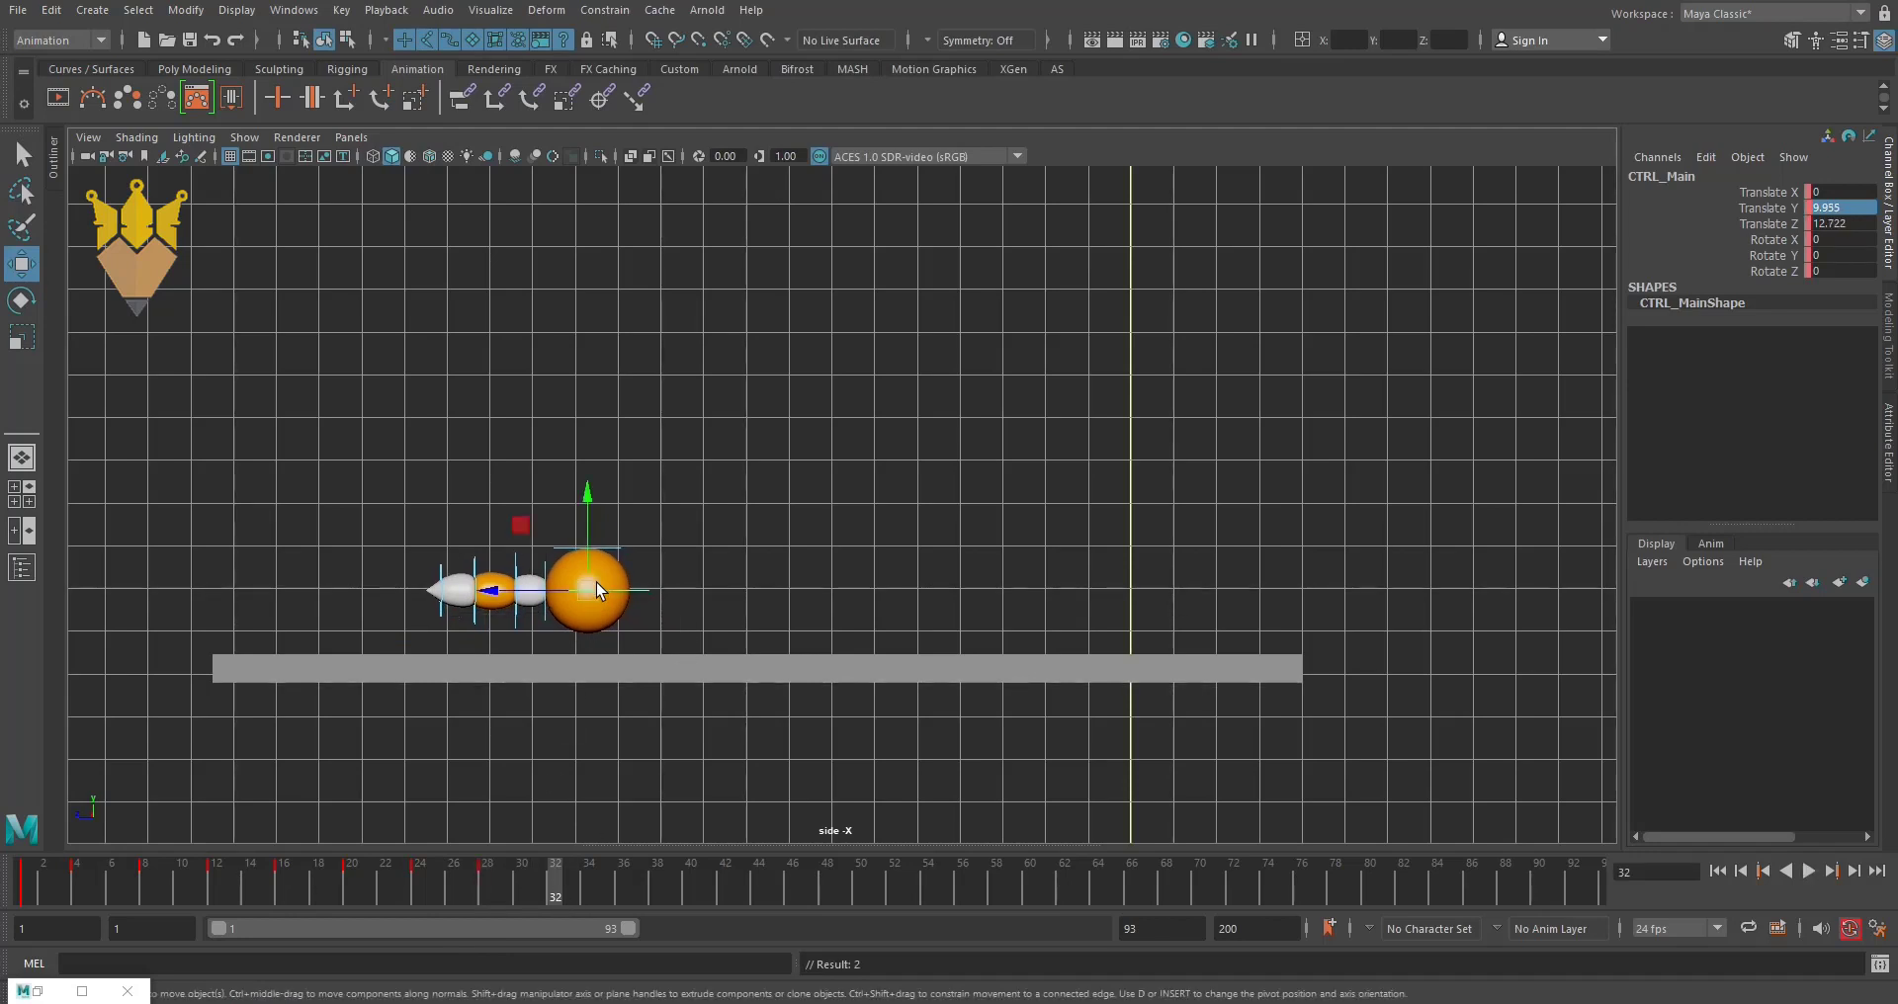
{"action": "left_click_drag", "start_coordinate": [628, 591], "coordinate": [654, 609]}
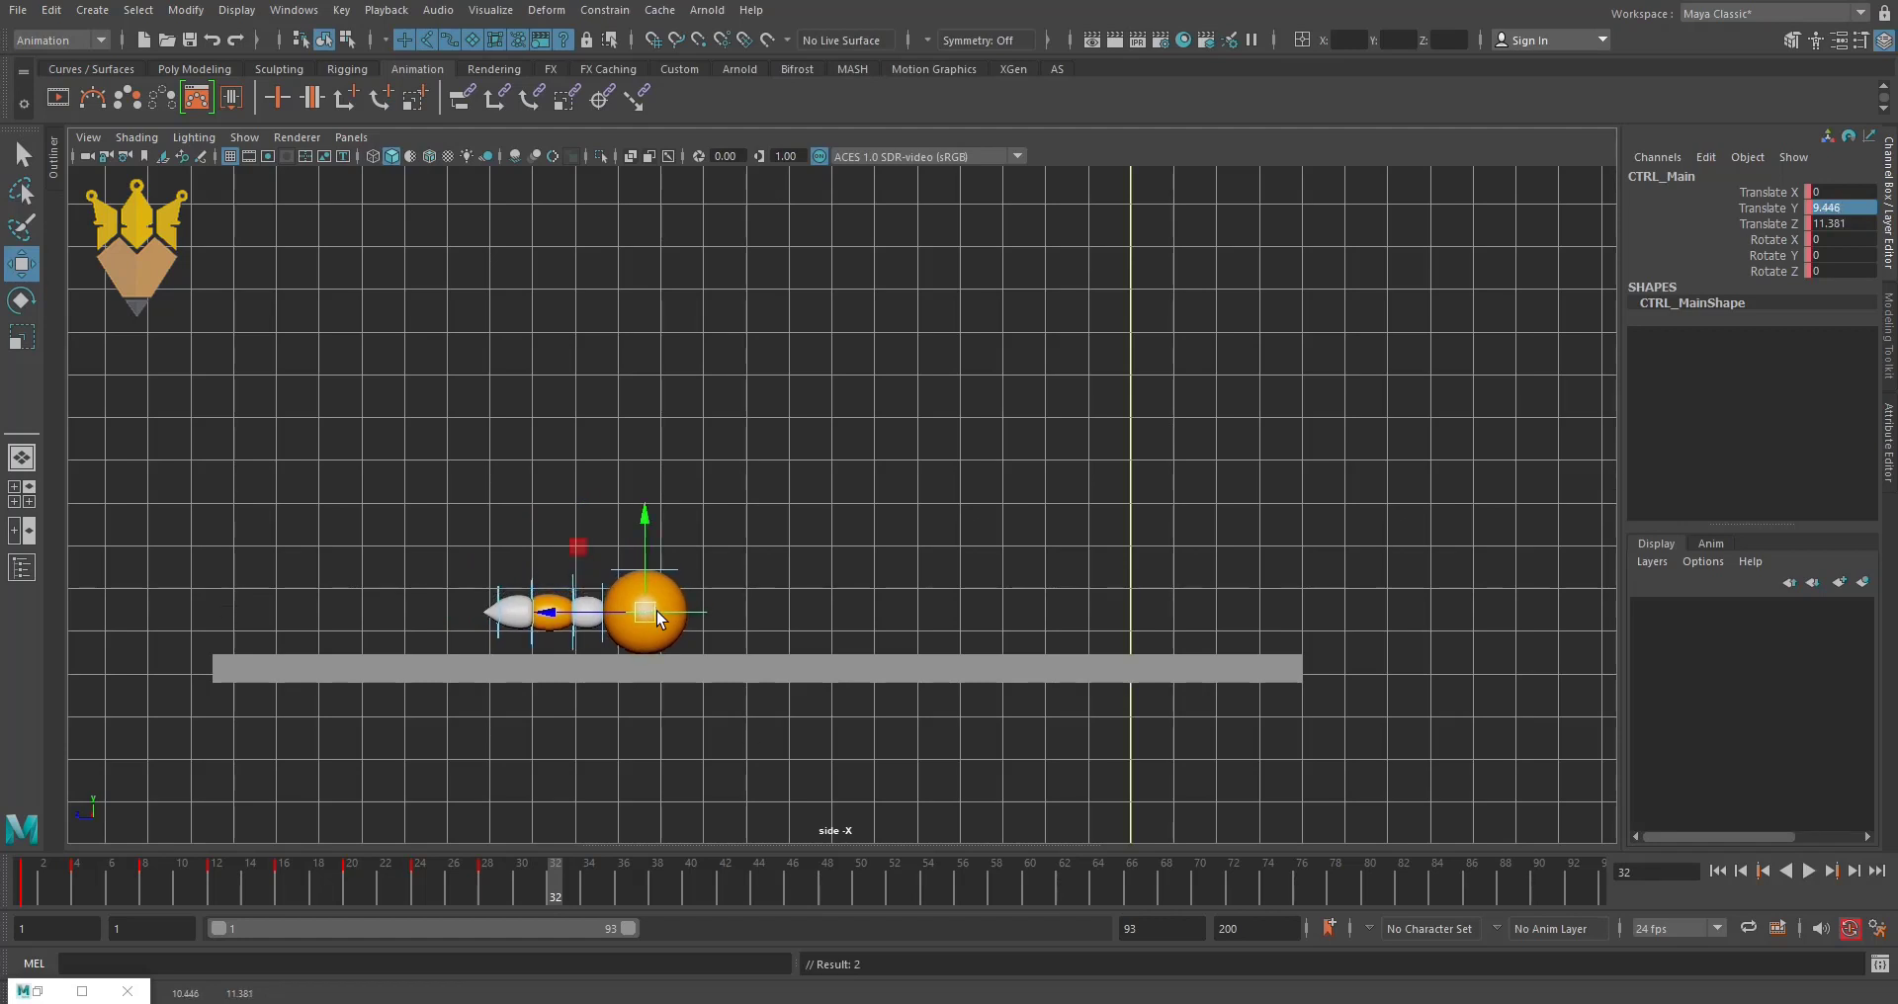
{"action": "double_click", "coordinate": [1829, 208]}
{"action": "type", "text": "9"}
{"action": "key", "text": "Return"}
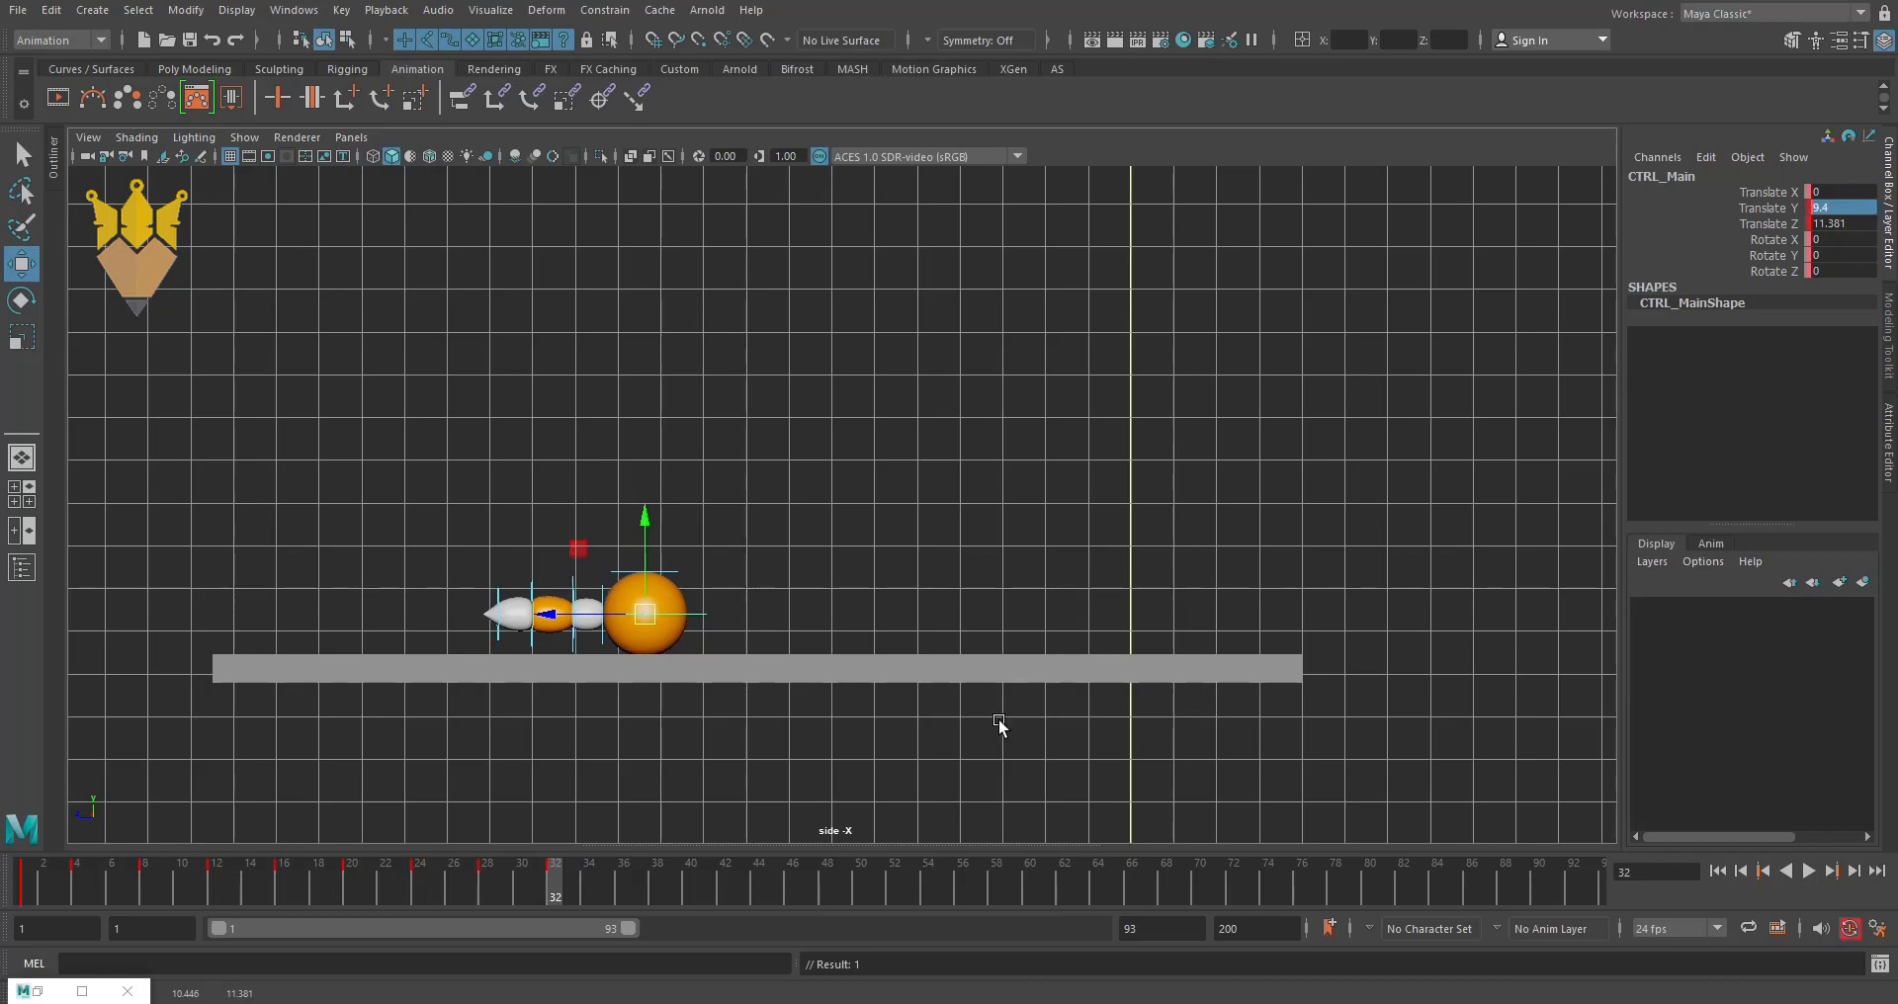
{"action": "key", "text": "alt+v"}
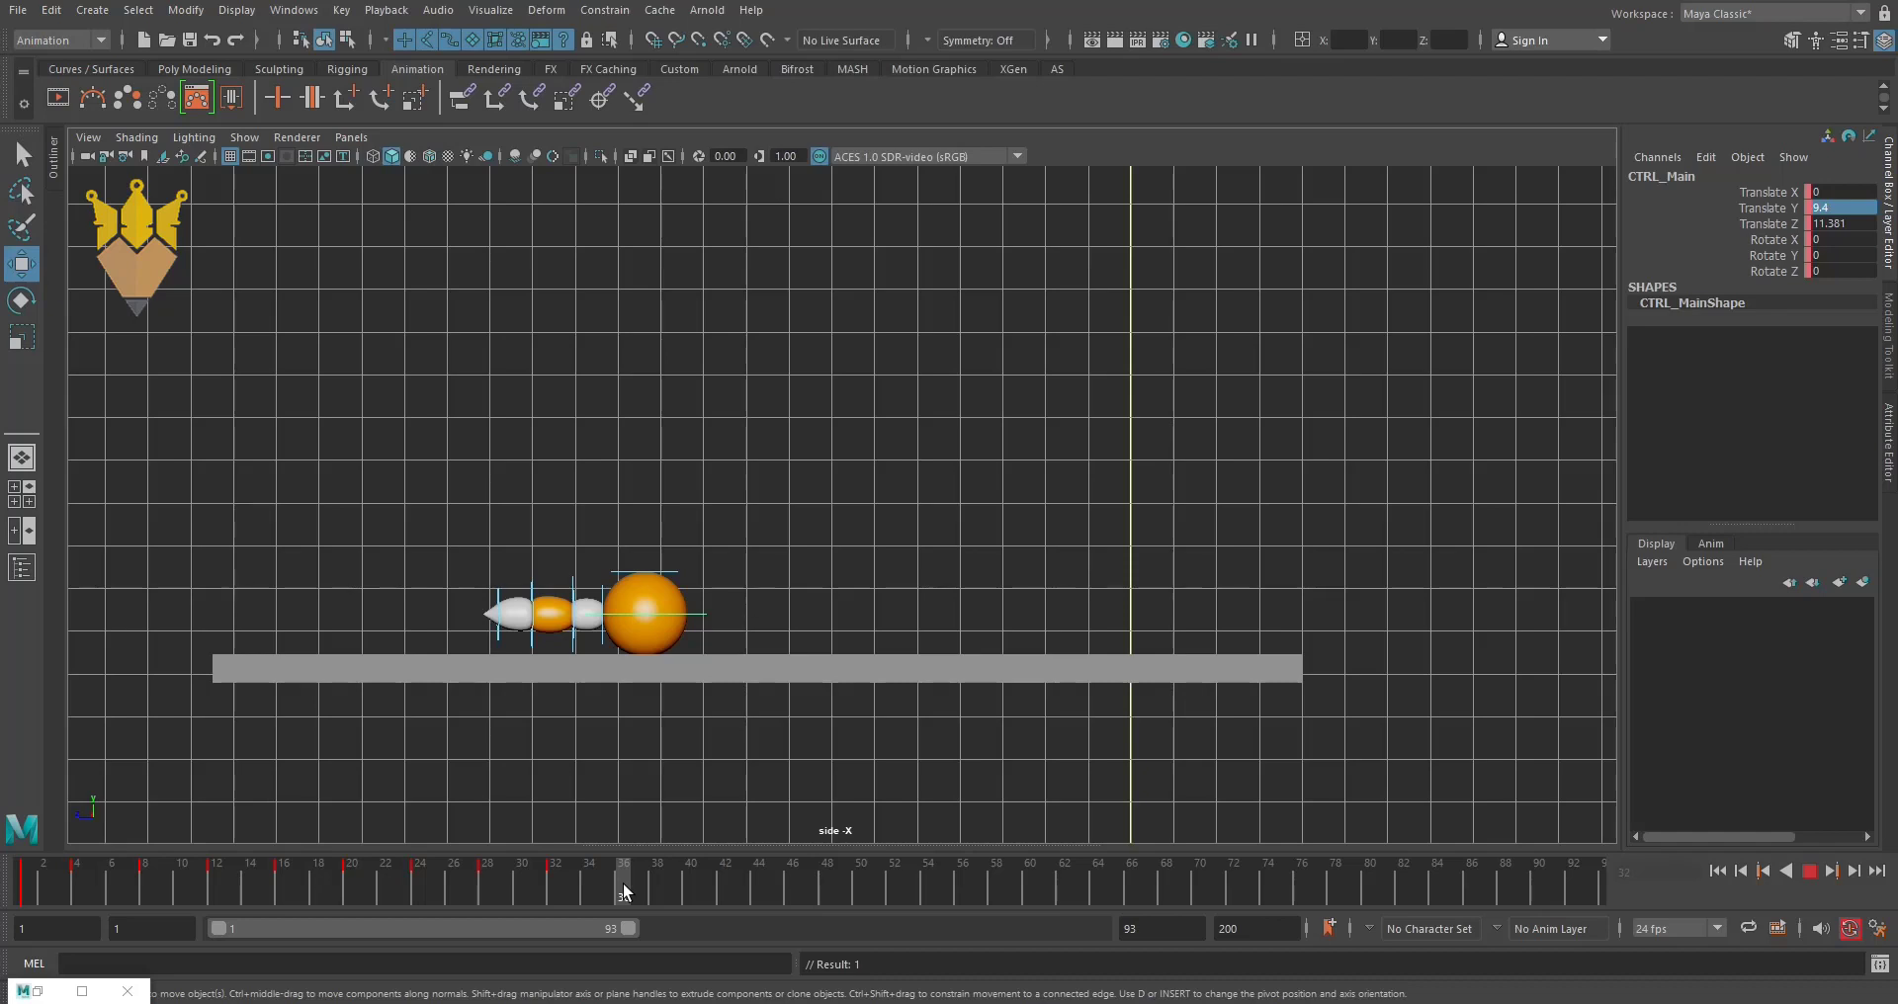
- Raise the rig at frame 36 and land it at Y 9.4, Z 9.023 on frame 40
{"action": "left_click", "coordinate": [623, 890]}
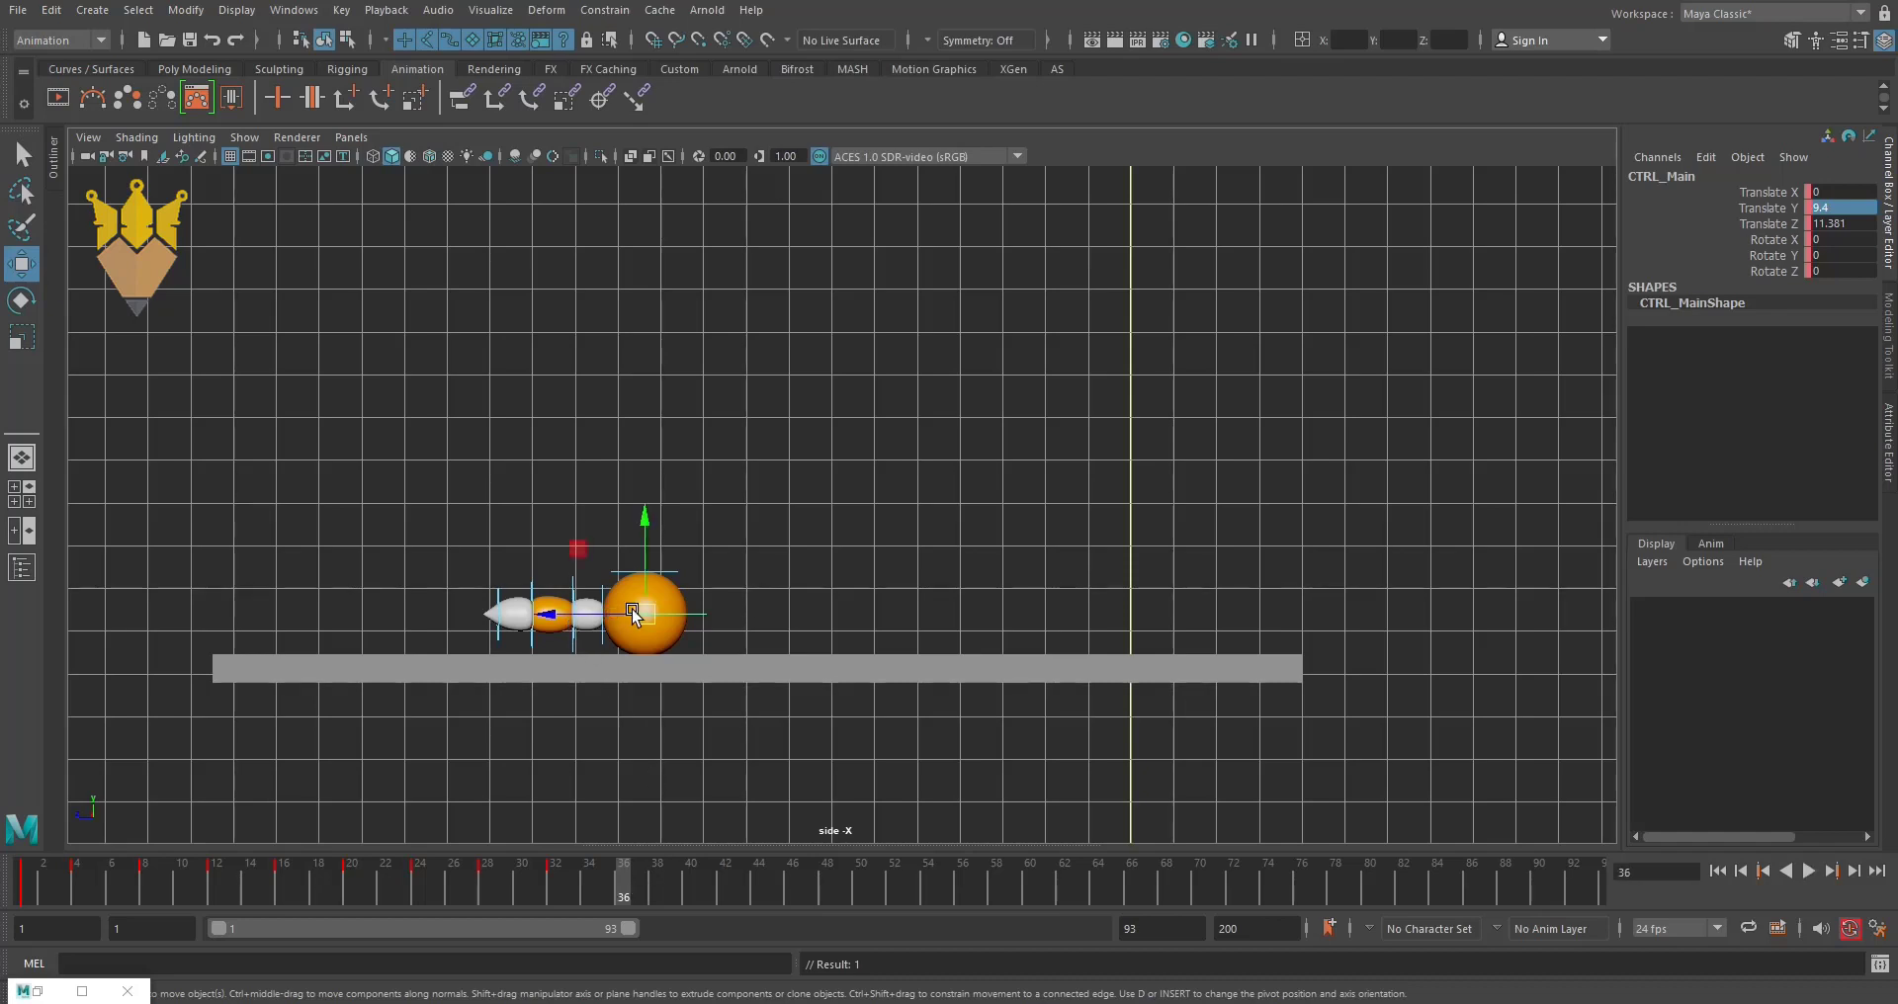
{"action": "left_click_drag", "start_coordinate": [644, 613], "coordinate": [695, 586]}
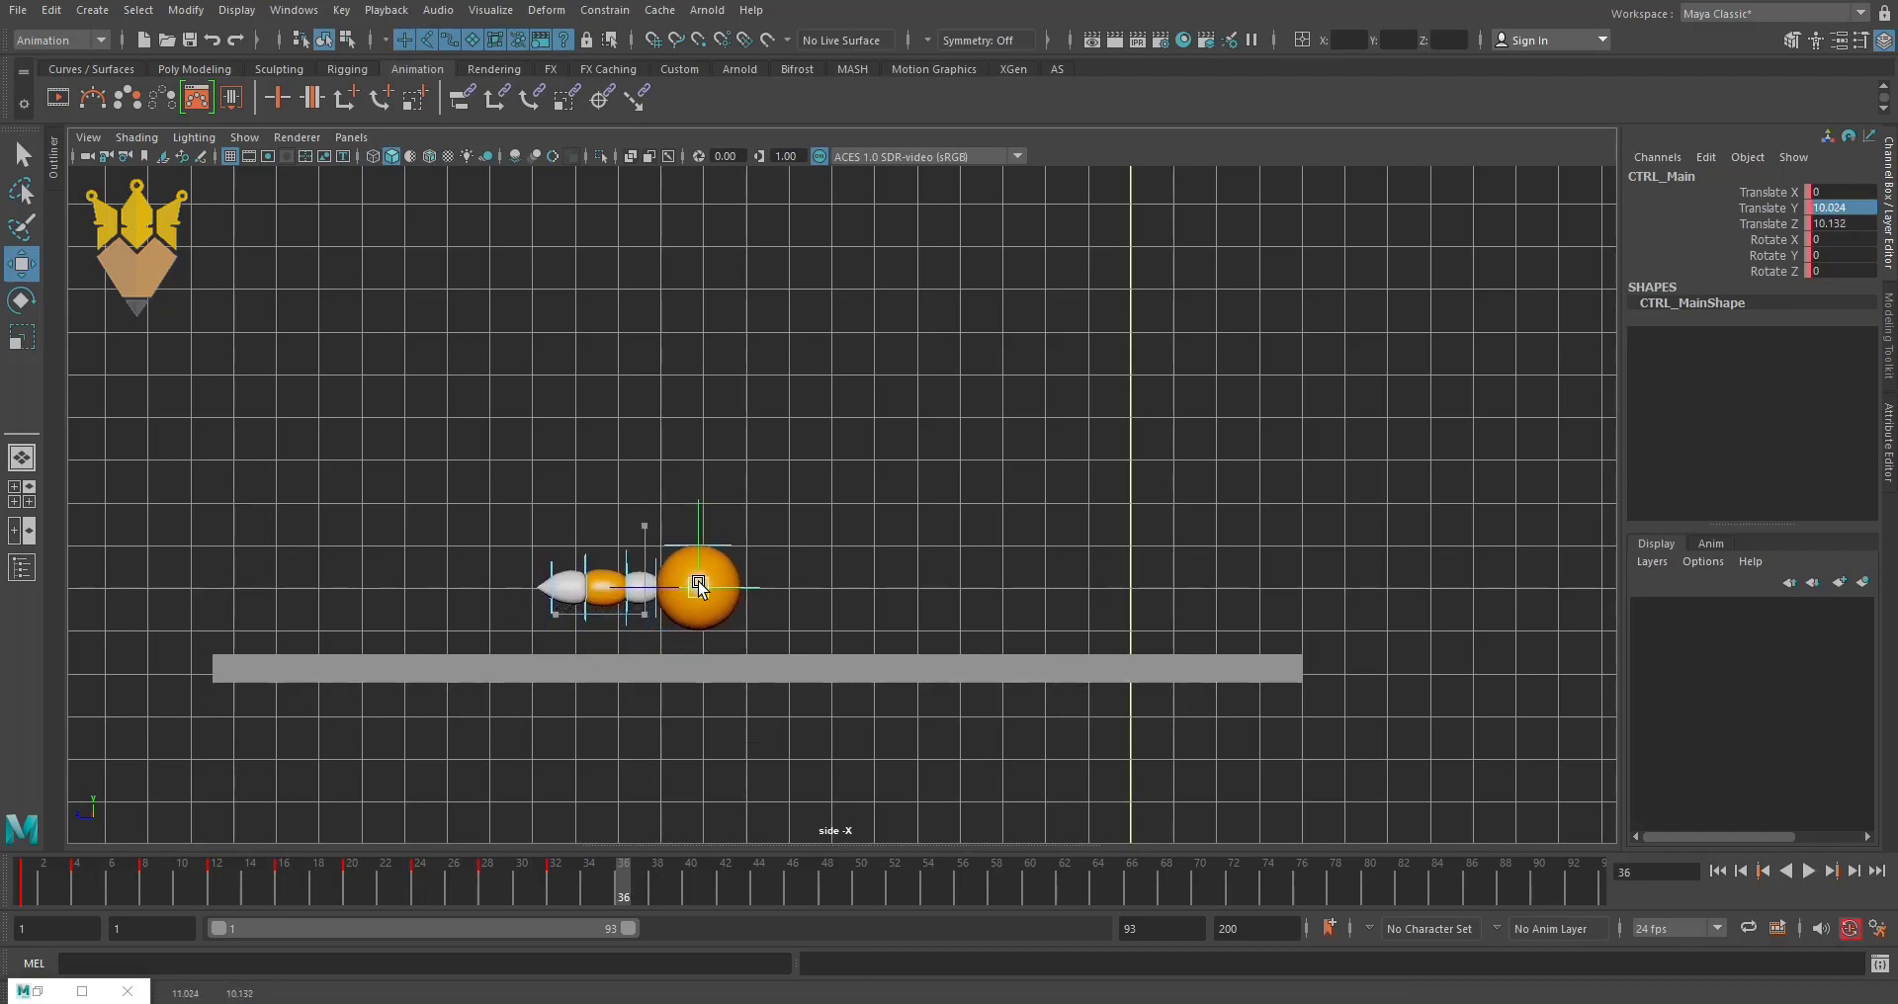
{"action": "left_click_drag", "start_coordinate": [631, 886], "coordinate": [696, 888]}
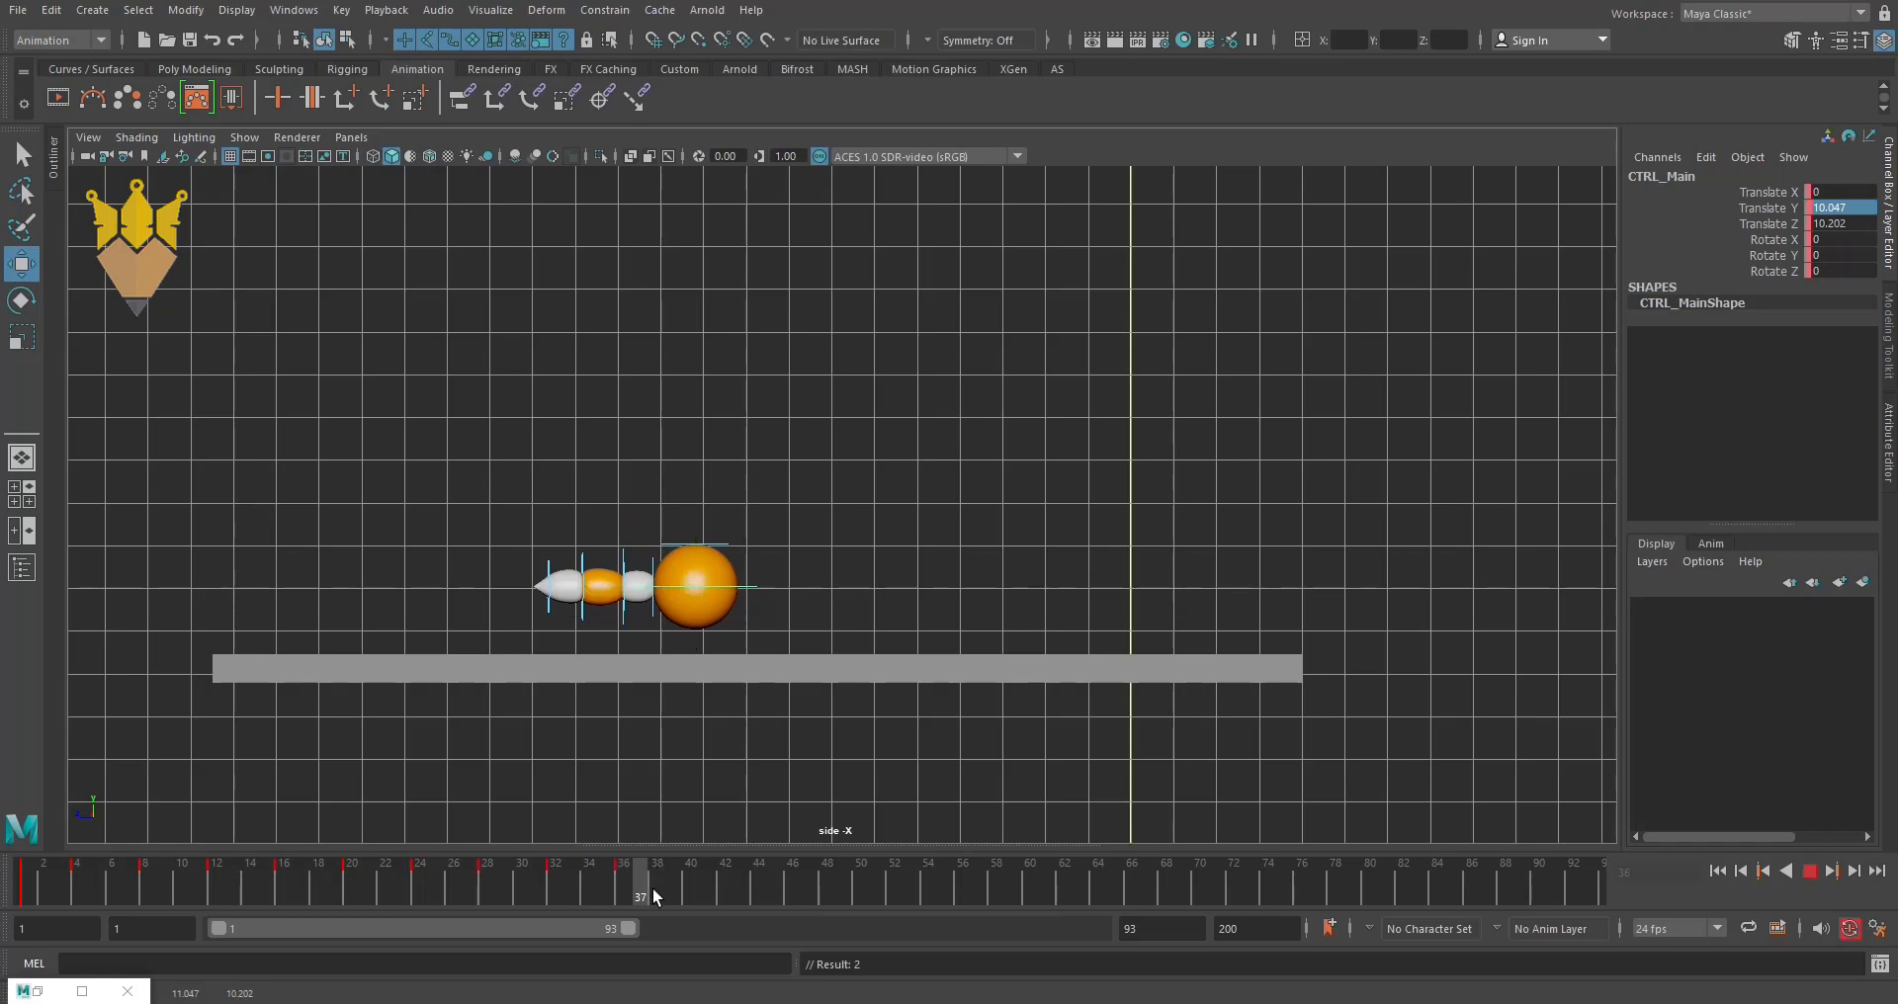
{"action": "left_click_drag", "start_coordinate": [697, 589], "coordinate": [748, 613]}
{"action": "double_click", "coordinate": [1822, 209]}
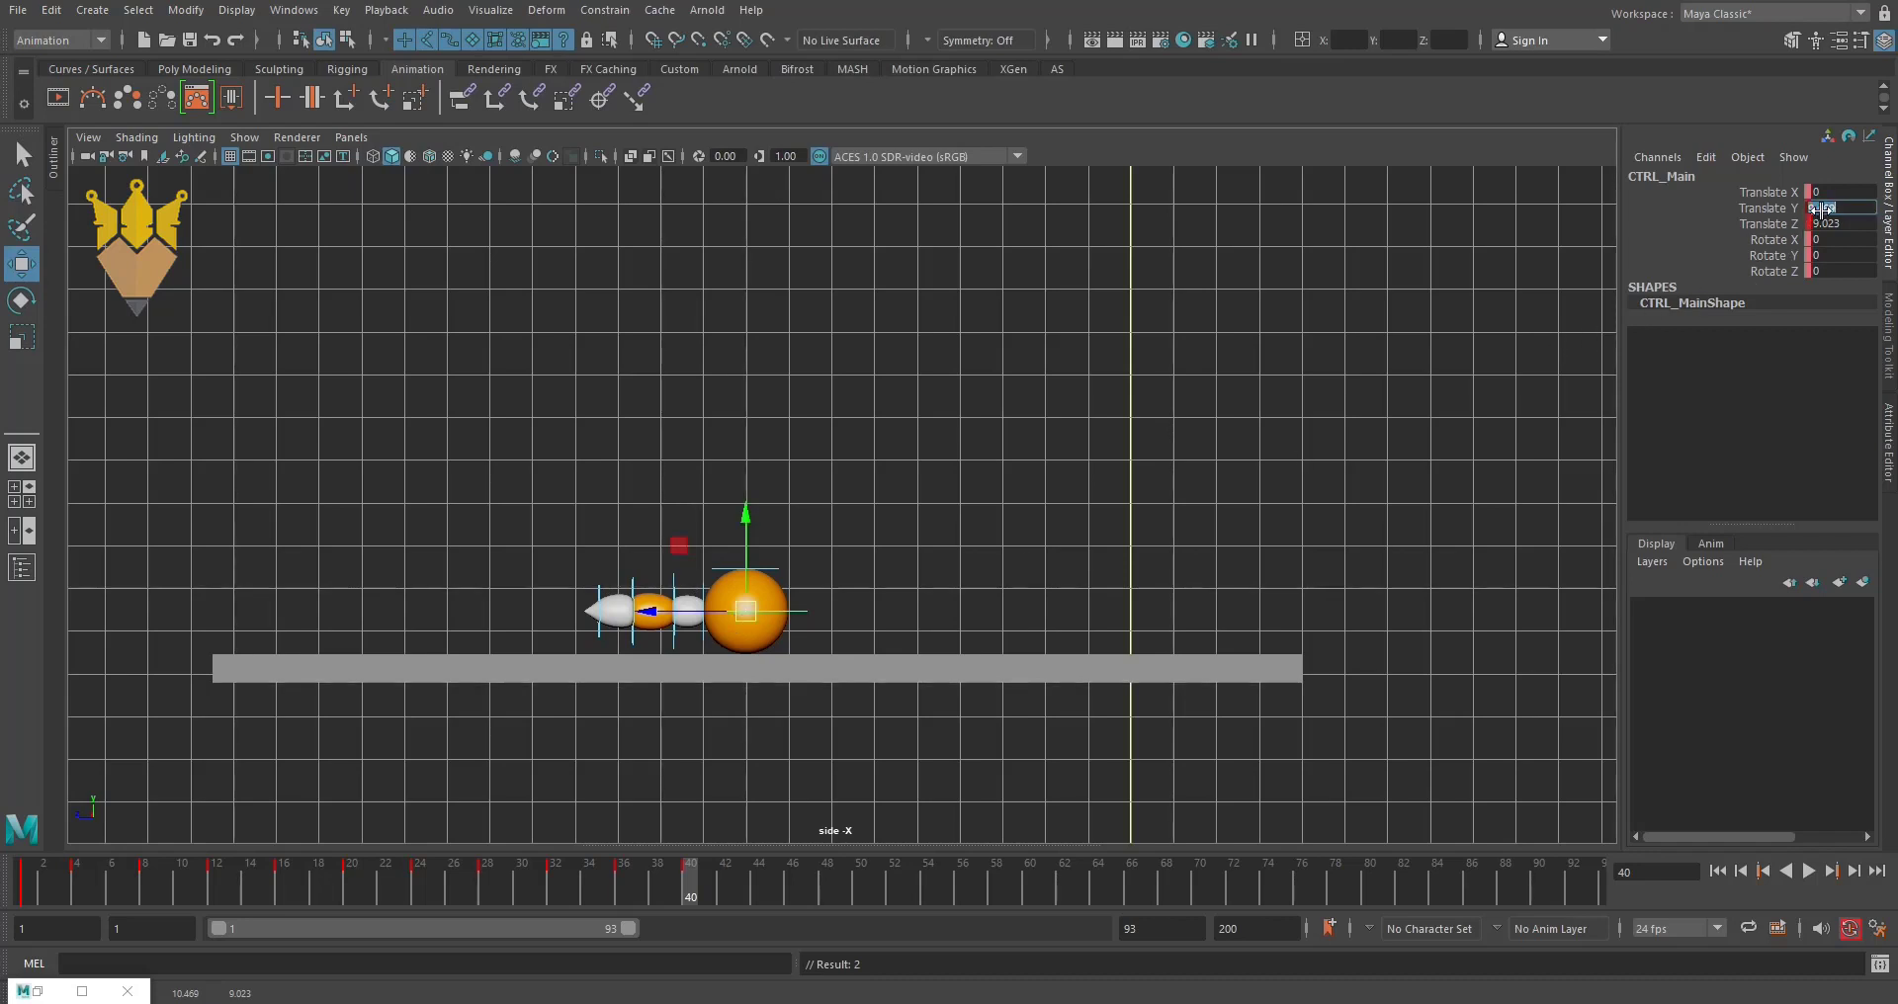
{"action": "type", "text": "9"}
{"action": "type", "text": ".4"}
{"action": "key", "text": "Return"}
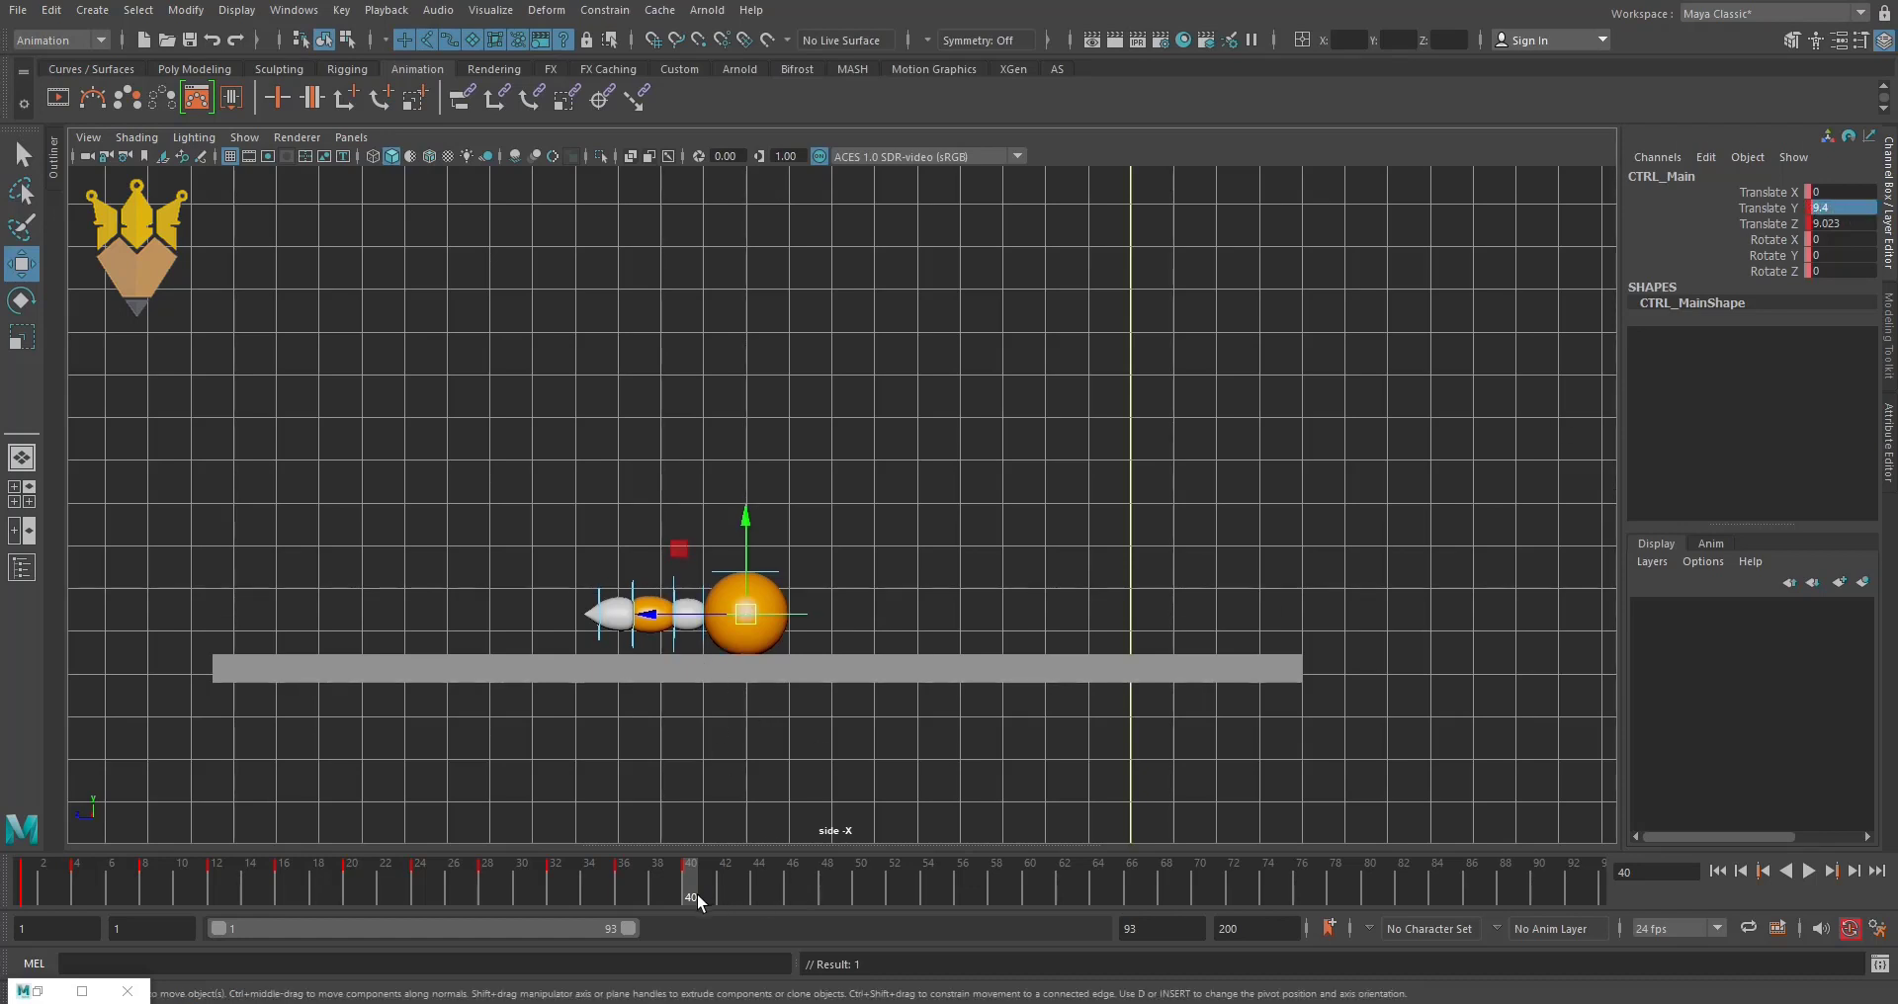
{"action": "key", "text": "alt+v"}
- Lift the rig and key its peak at frame 44, then review the hops from the start
{"action": "left_click", "coordinate": [762, 899]}
{"action": "left_click_drag", "start_coordinate": [767, 616], "coordinate": [828, 596]}
{"action": "key", "text": "s"}
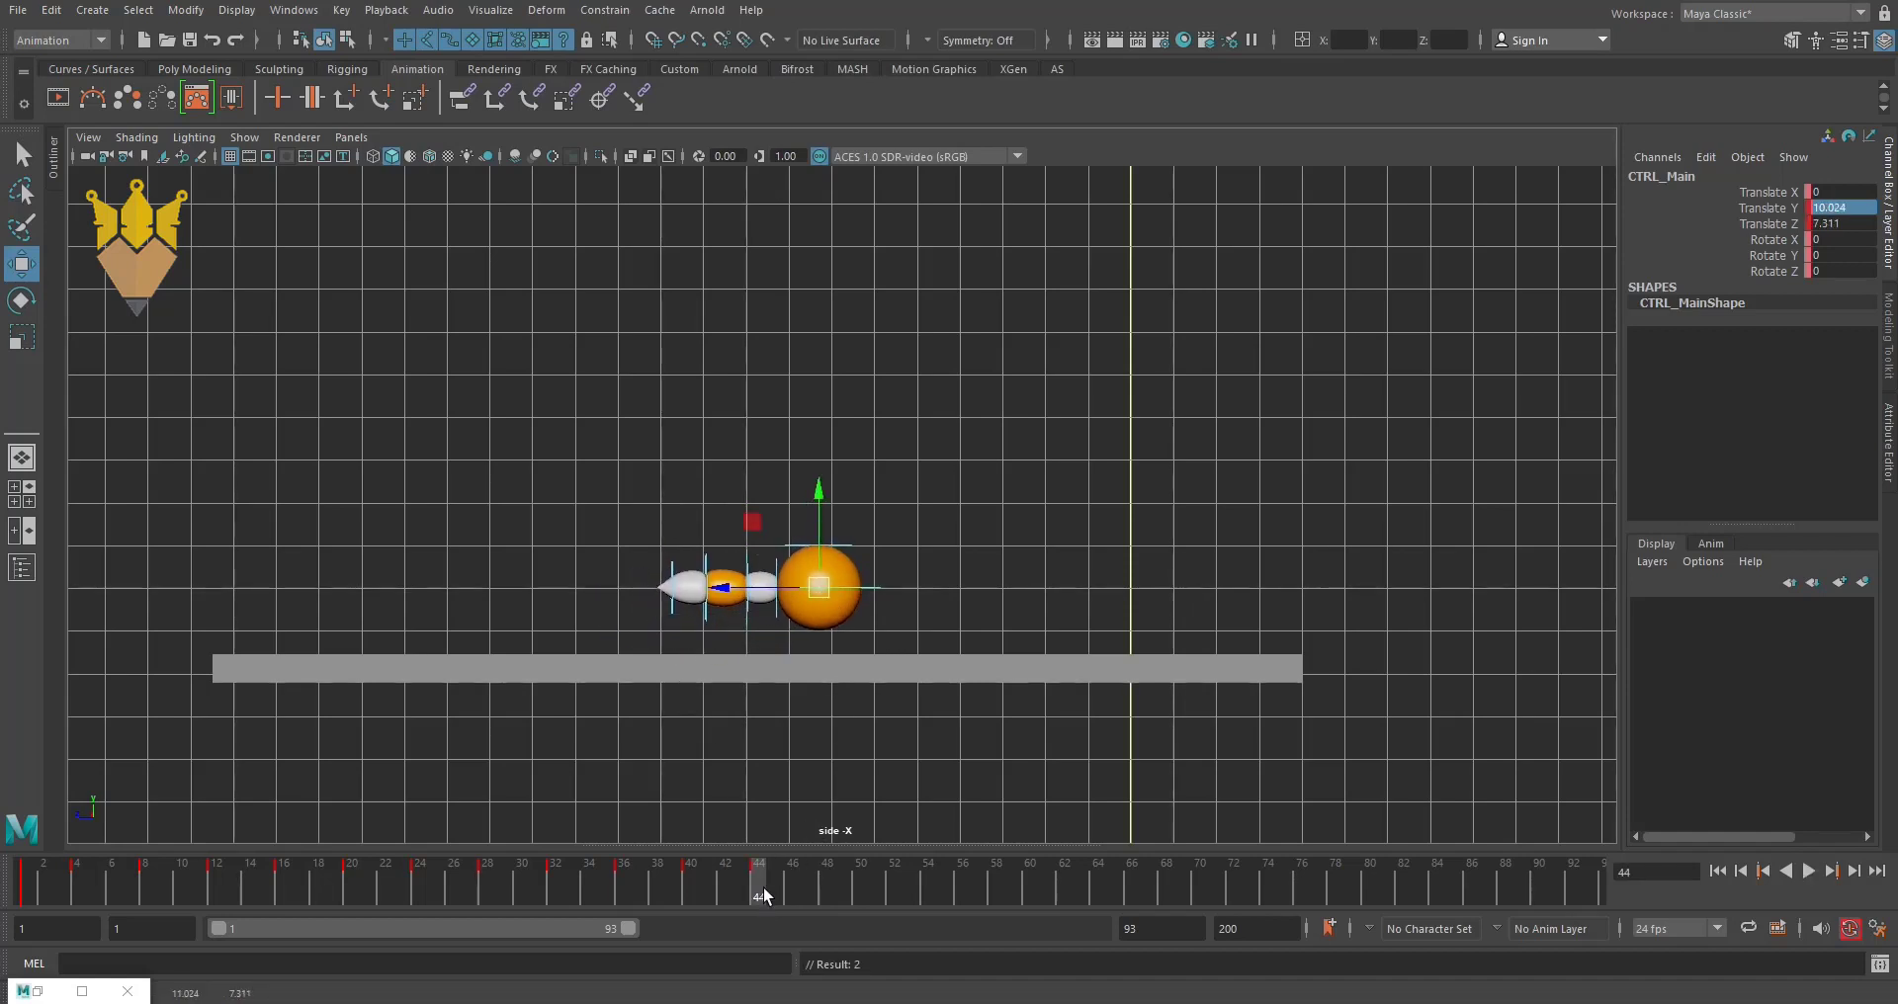
{"action": "key", "text": "alt+v"}
{"action": "key", "text": "alt+v"}
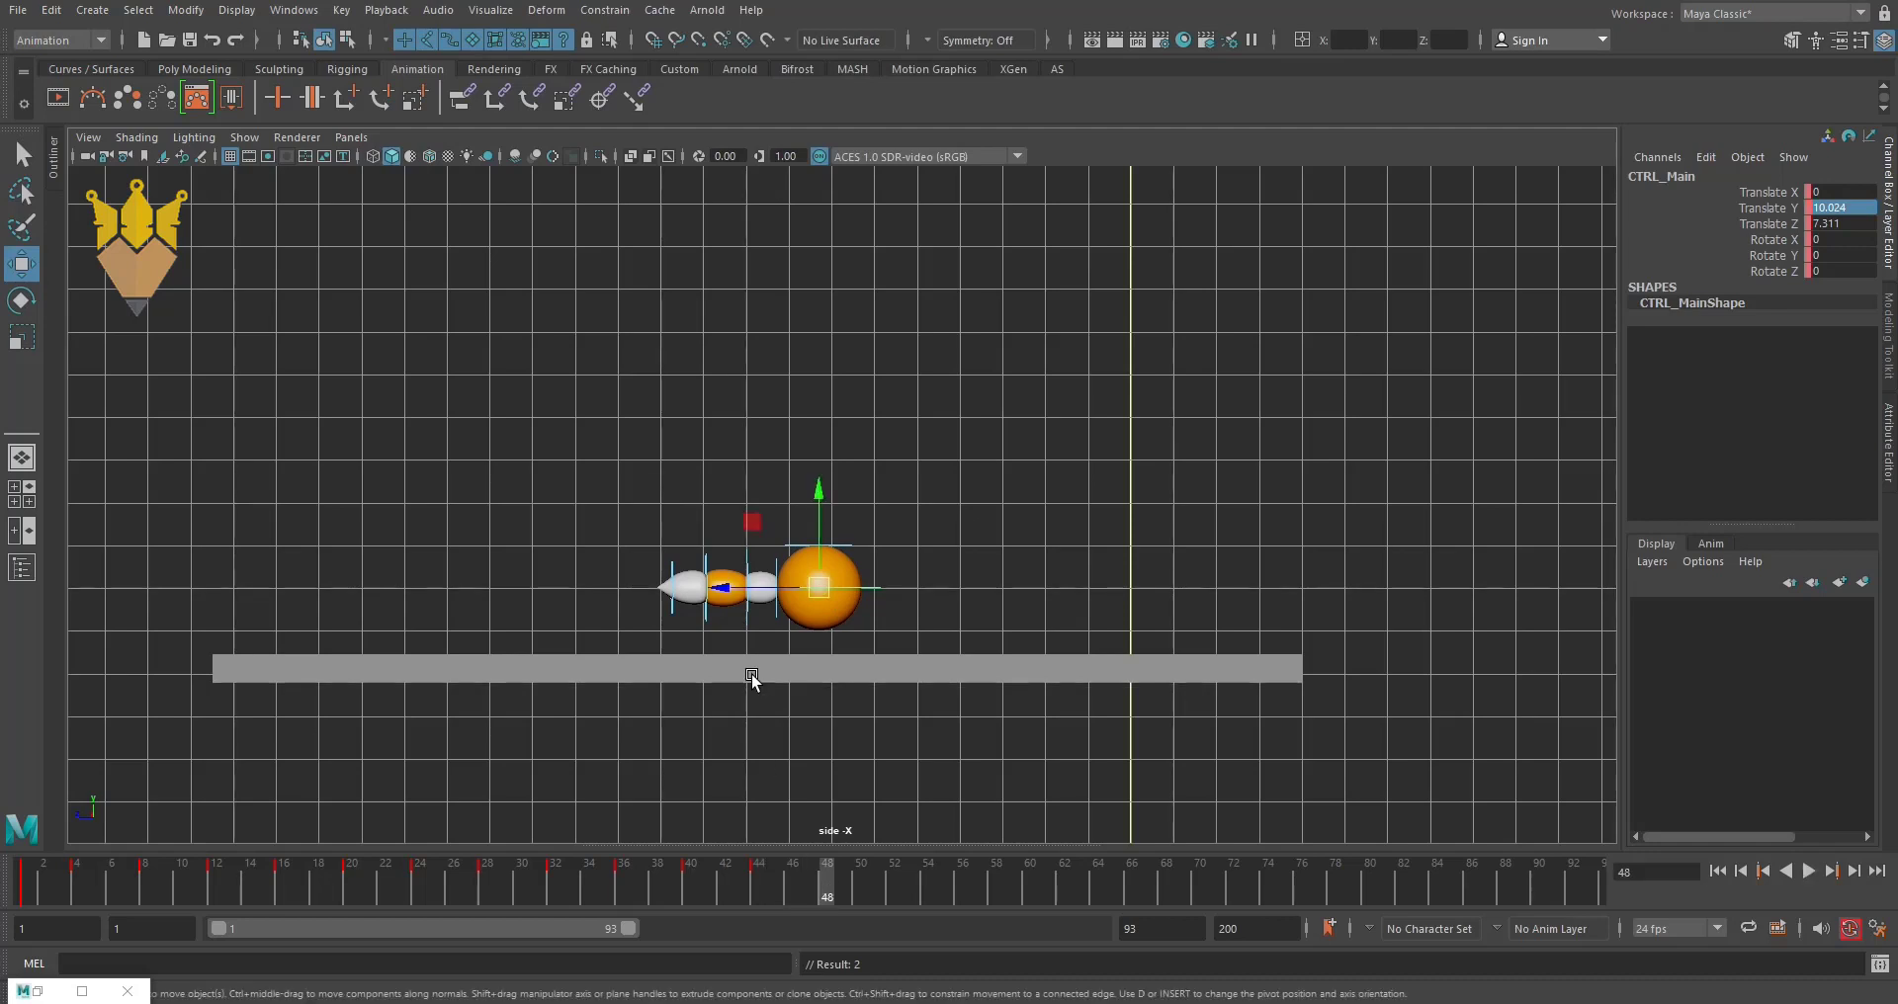
{"action": "left_click_drag", "start_coordinate": [827, 598], "coordinate": [874, 627]}
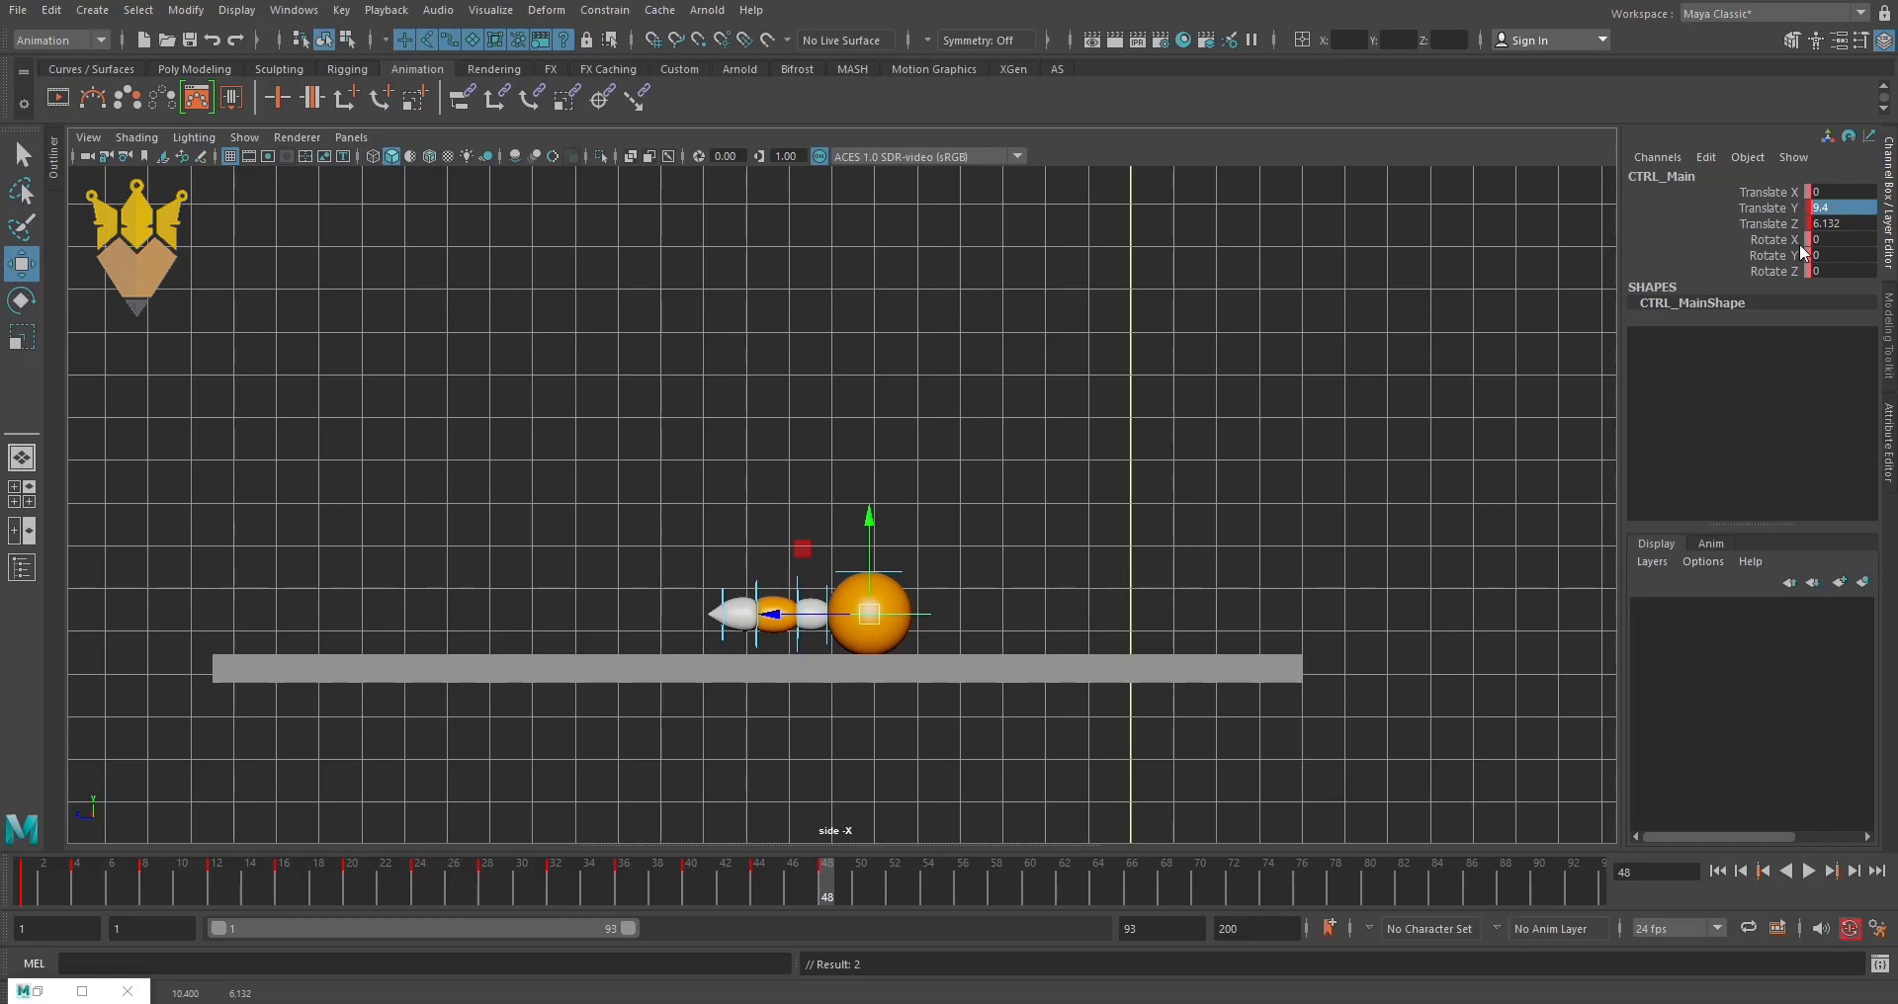
{"action": "left_click_drag", "start_coordinate": [779, 885], "coordinate": [2, 926]}
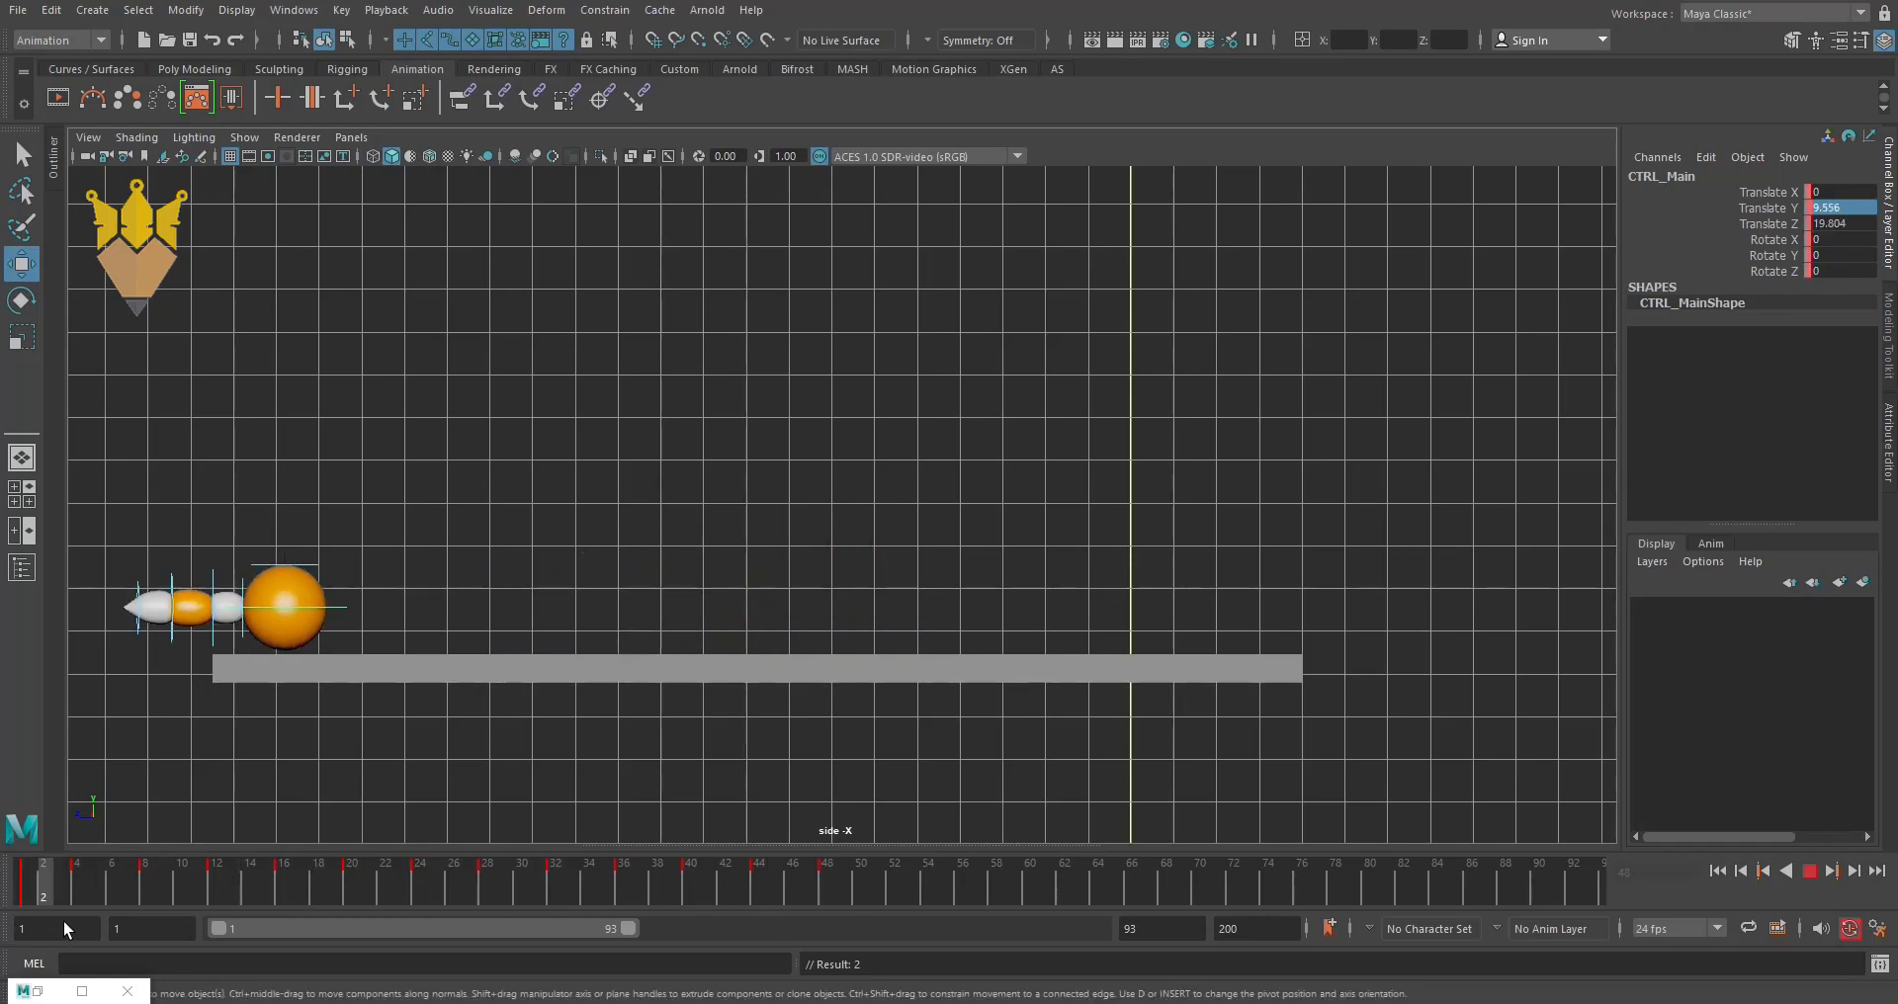
{"action": "left_click_drag", "start_coordinate": [2, 929], "coordinate": [128, 894]}
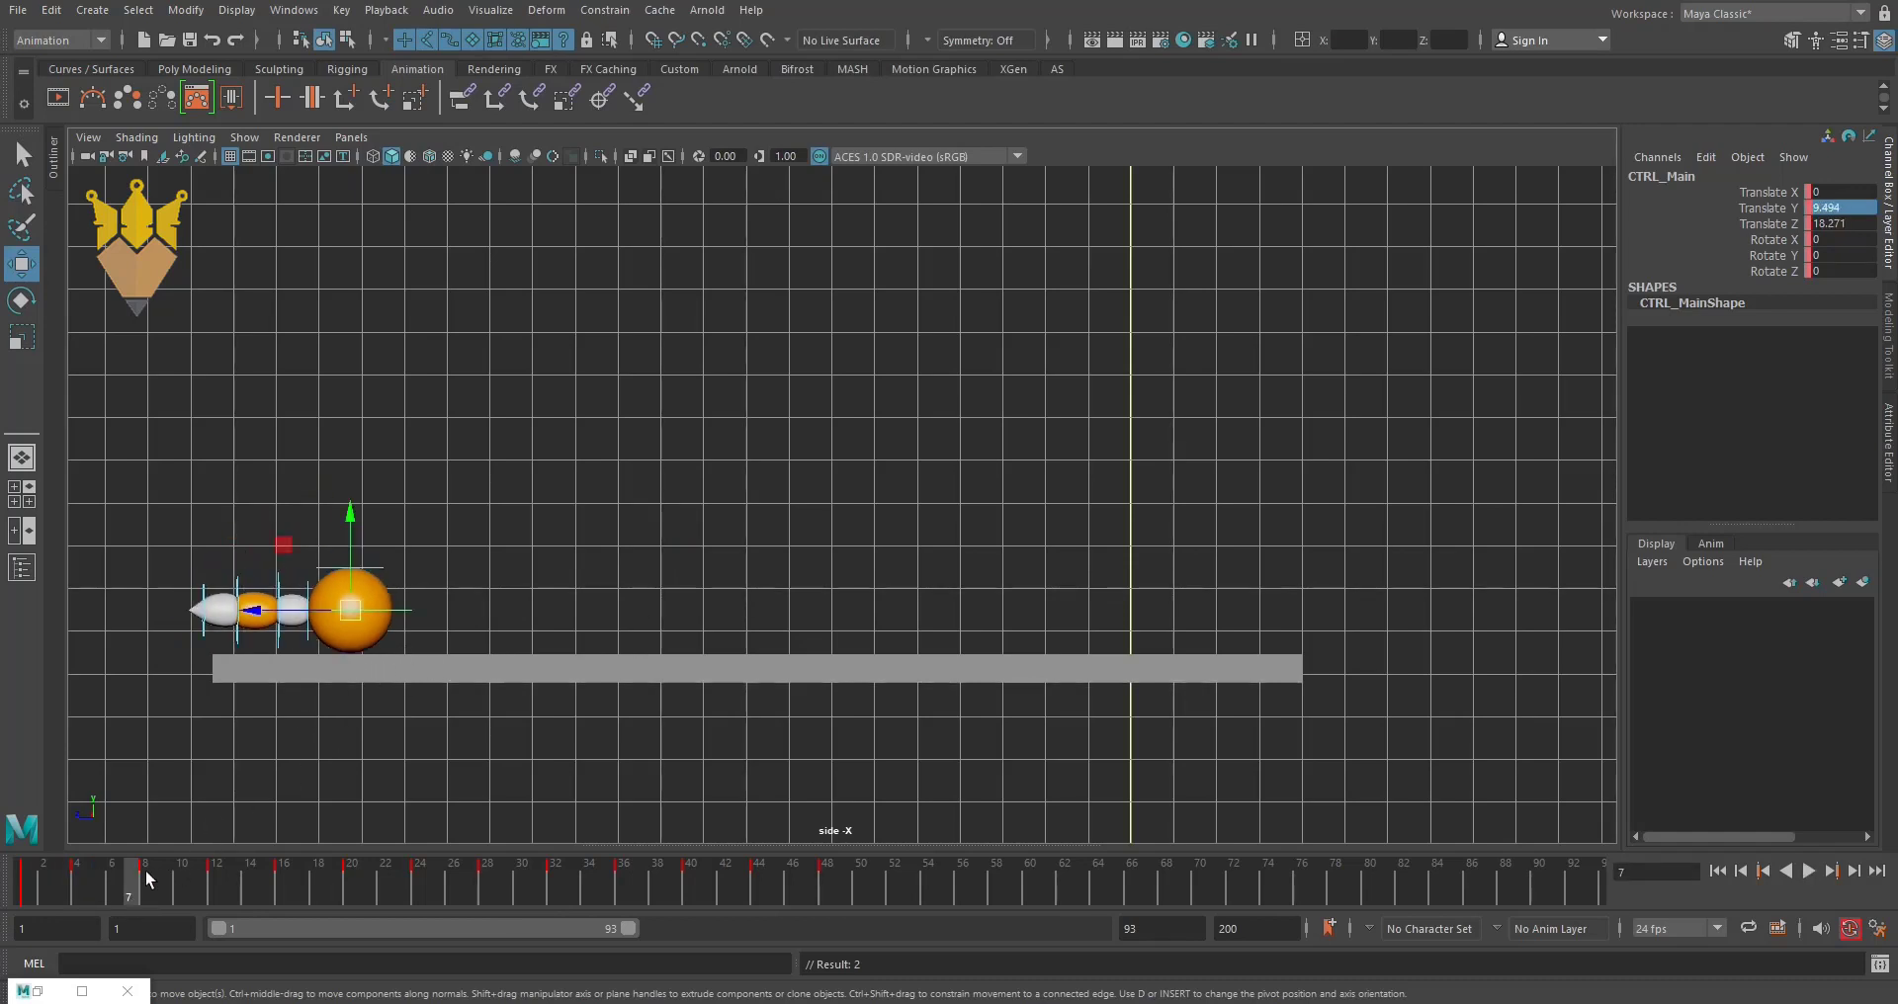
{"action": "key", "text": "alt+v"}
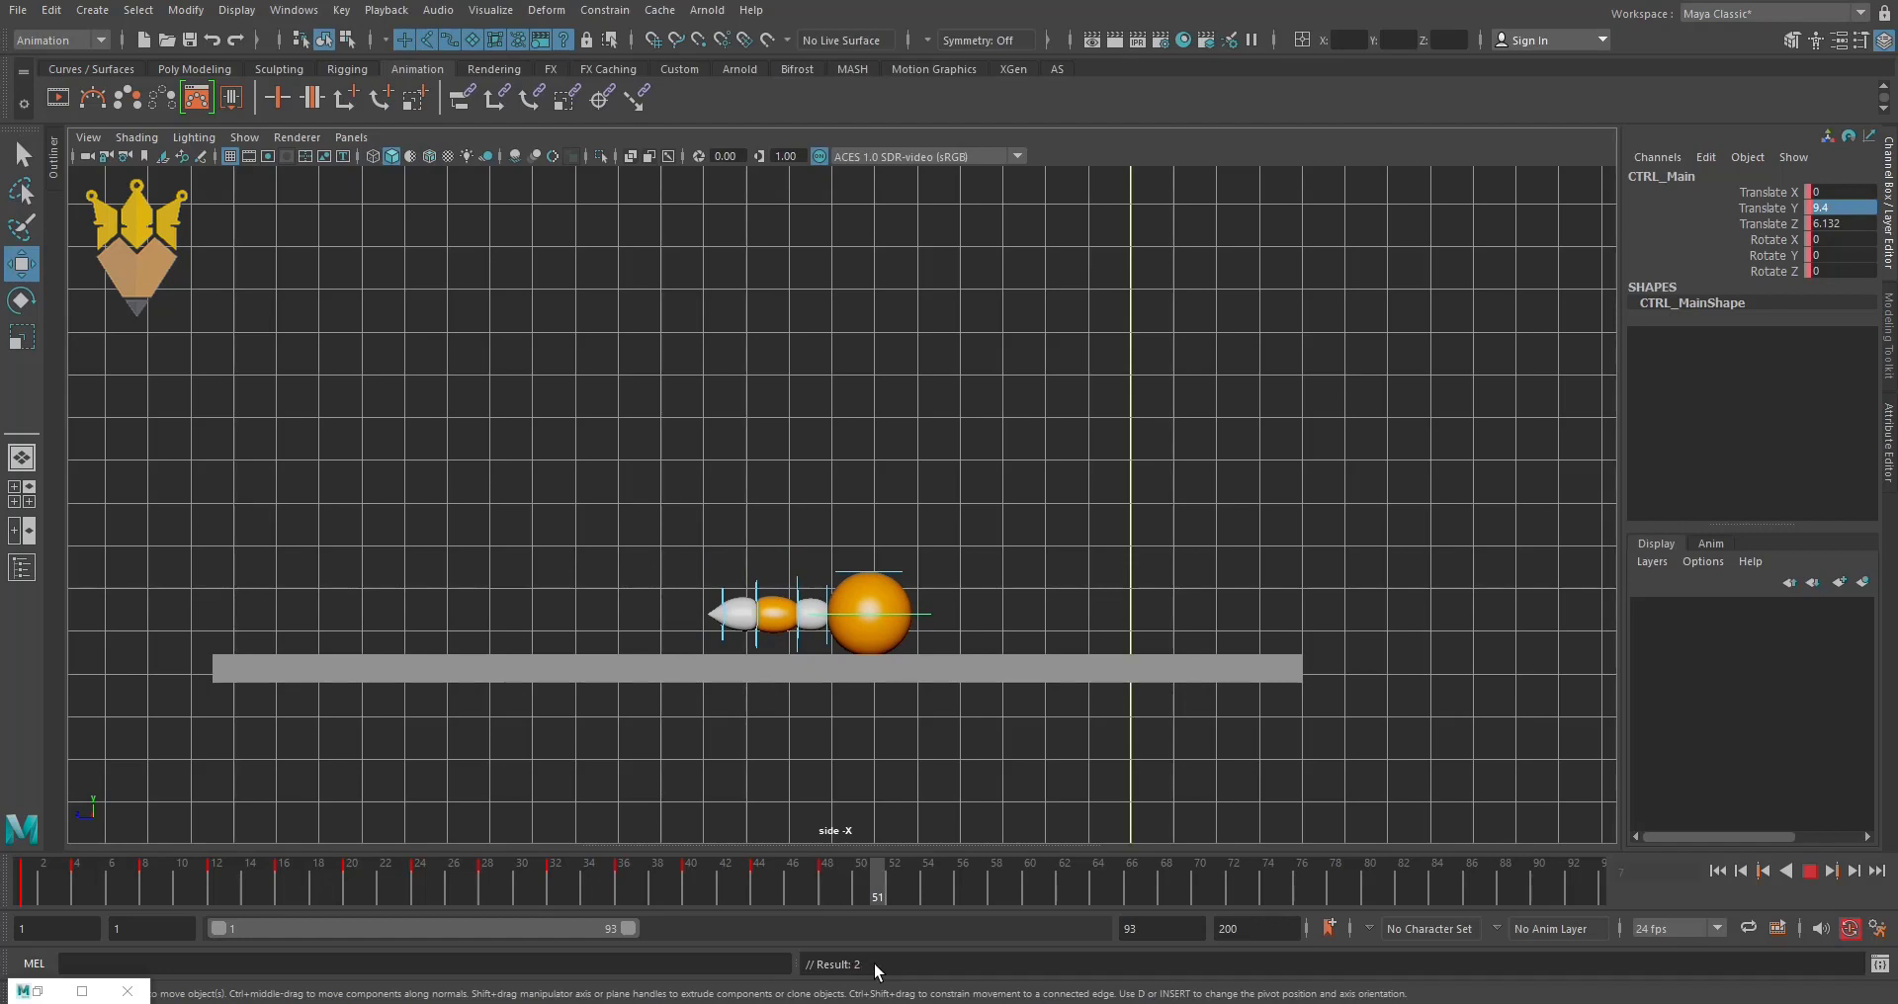
- Raise the rig at frame 52 and land it at Translate Y 9.4 on frame 56
{"action": "key", "text": "Escape"}
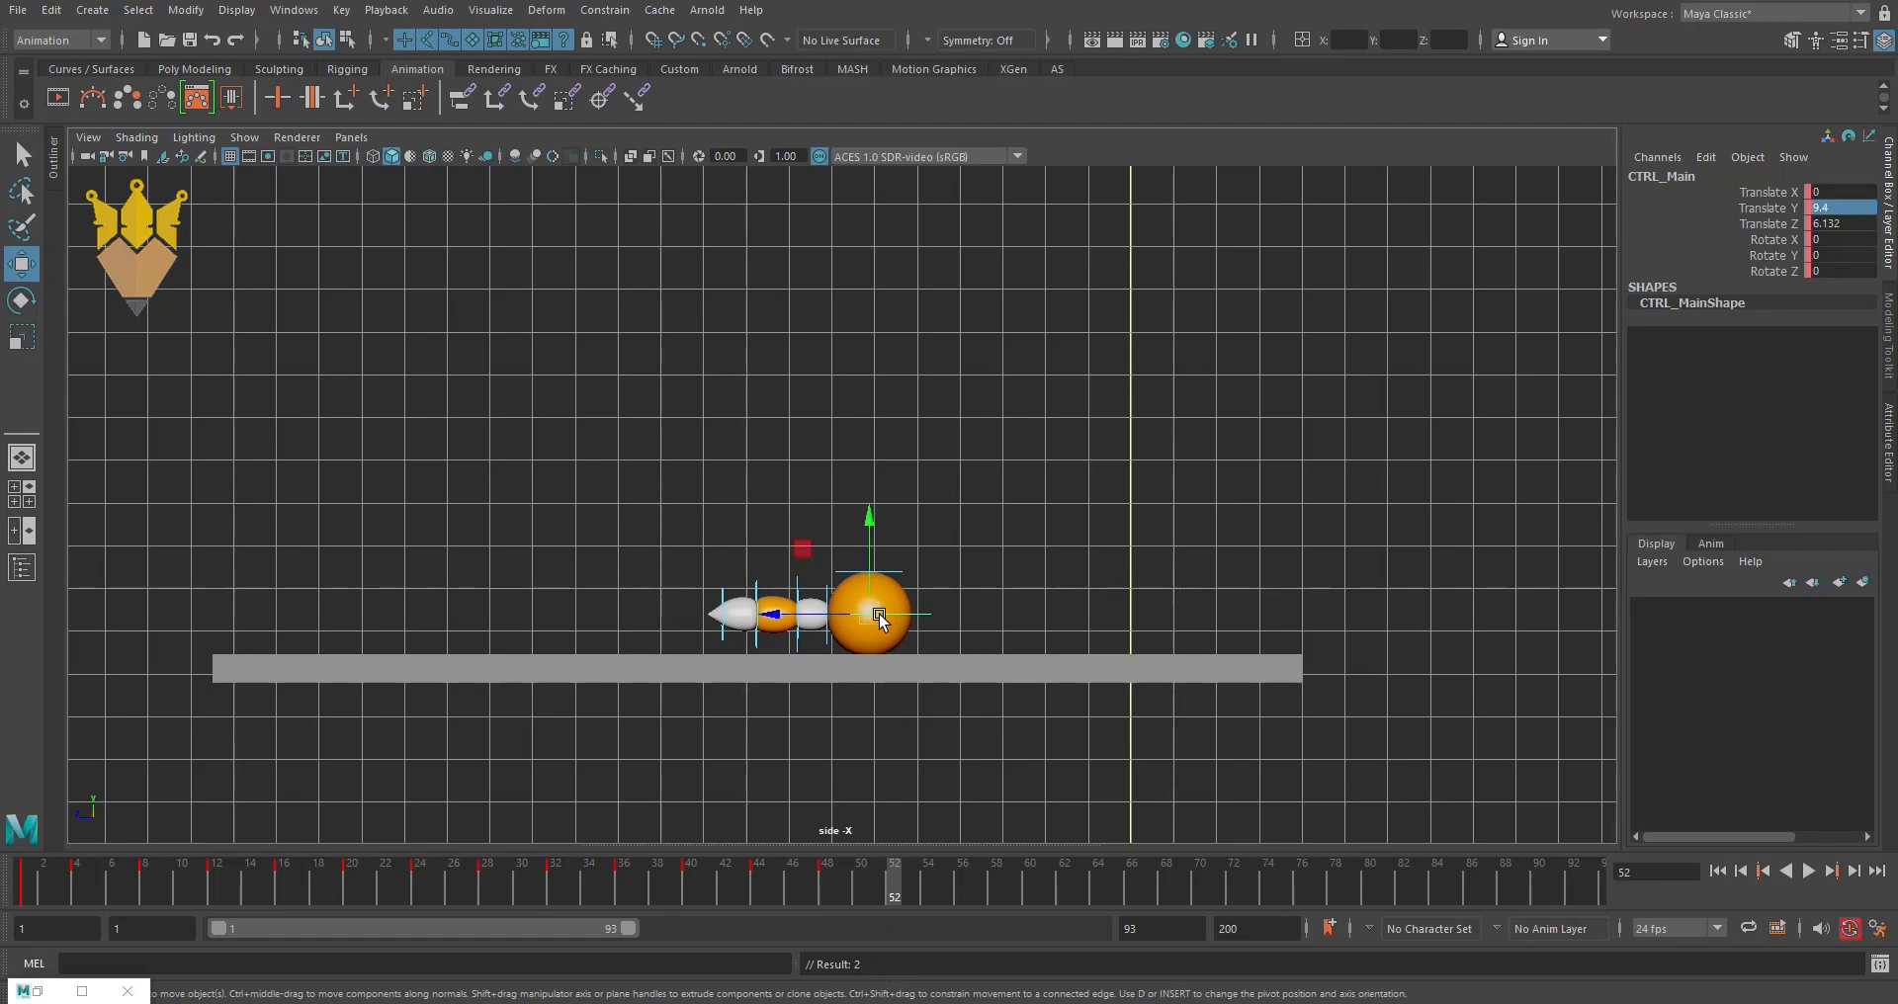
{"action": "left_click_drag", "start_coordinate": [880, 613], "coordinate": [929, 590]}
{"action": "left_click_drag", "start_coordinate": [898, 890], "coordinate": [961, 884]}
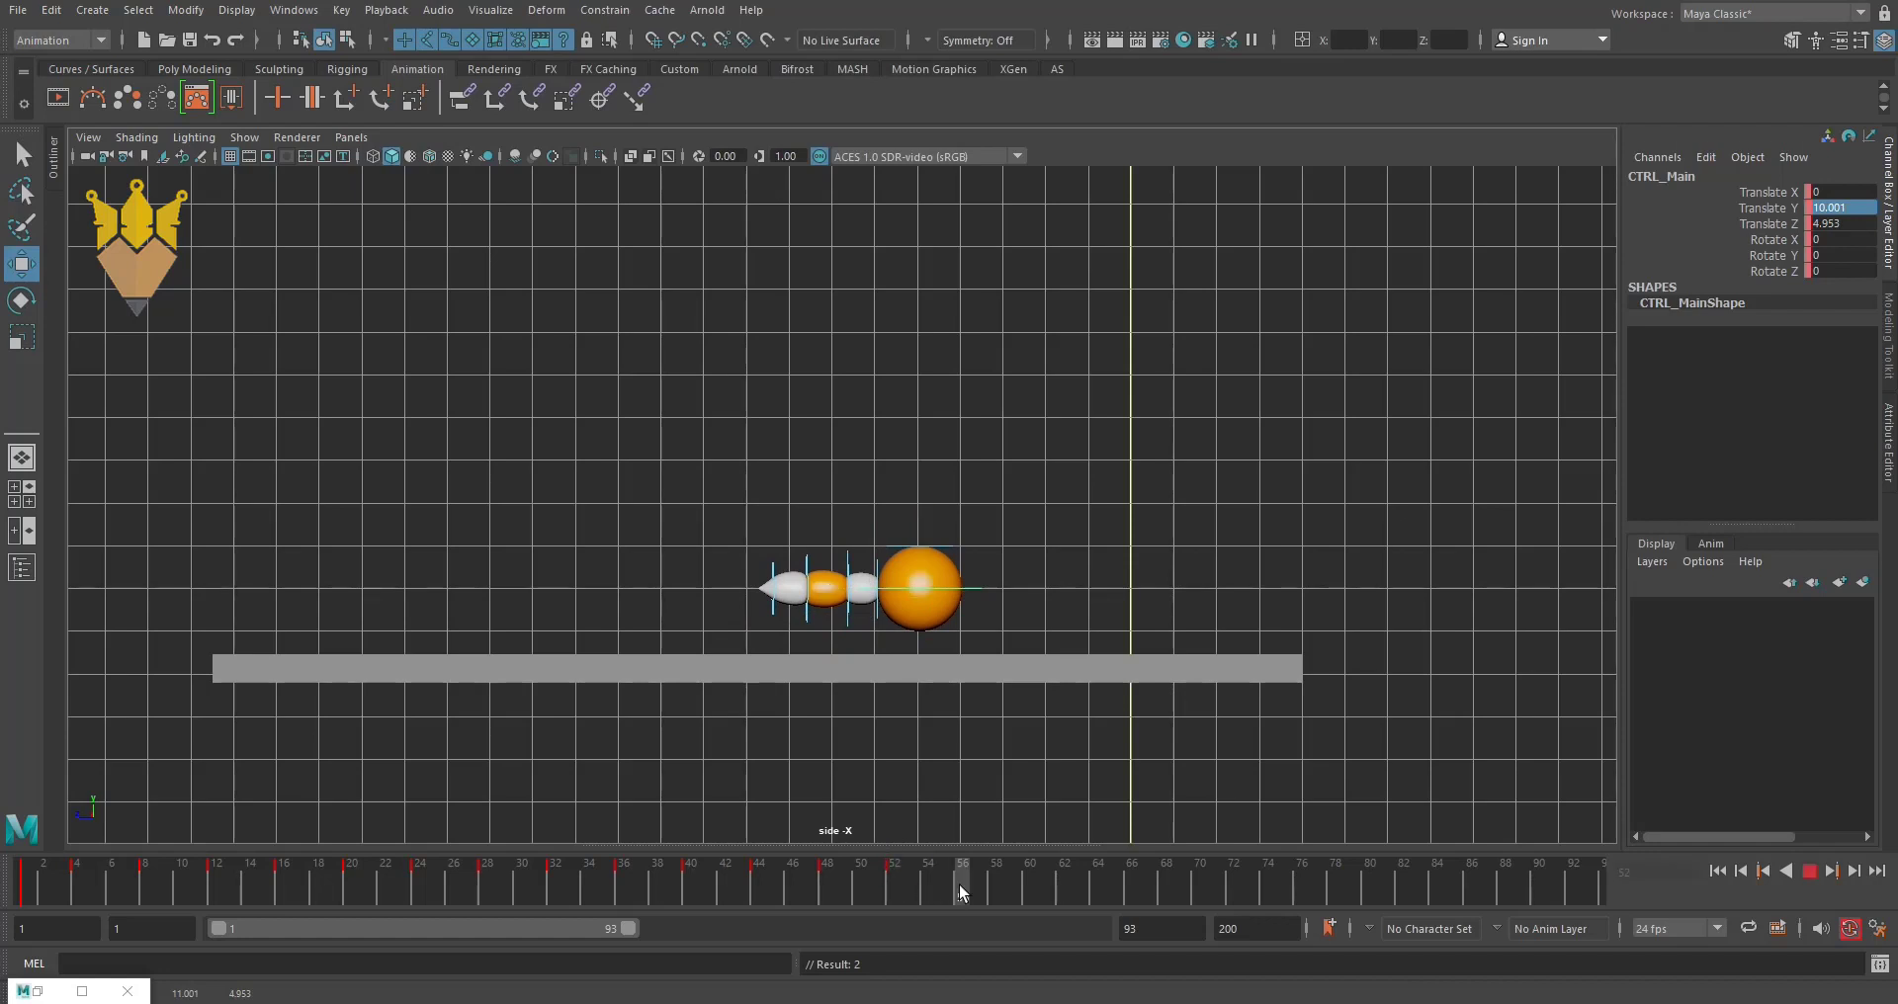
{"action": "left_click_drag", "start_coordinate": [920, 590], "coordinate": [994, 615]}
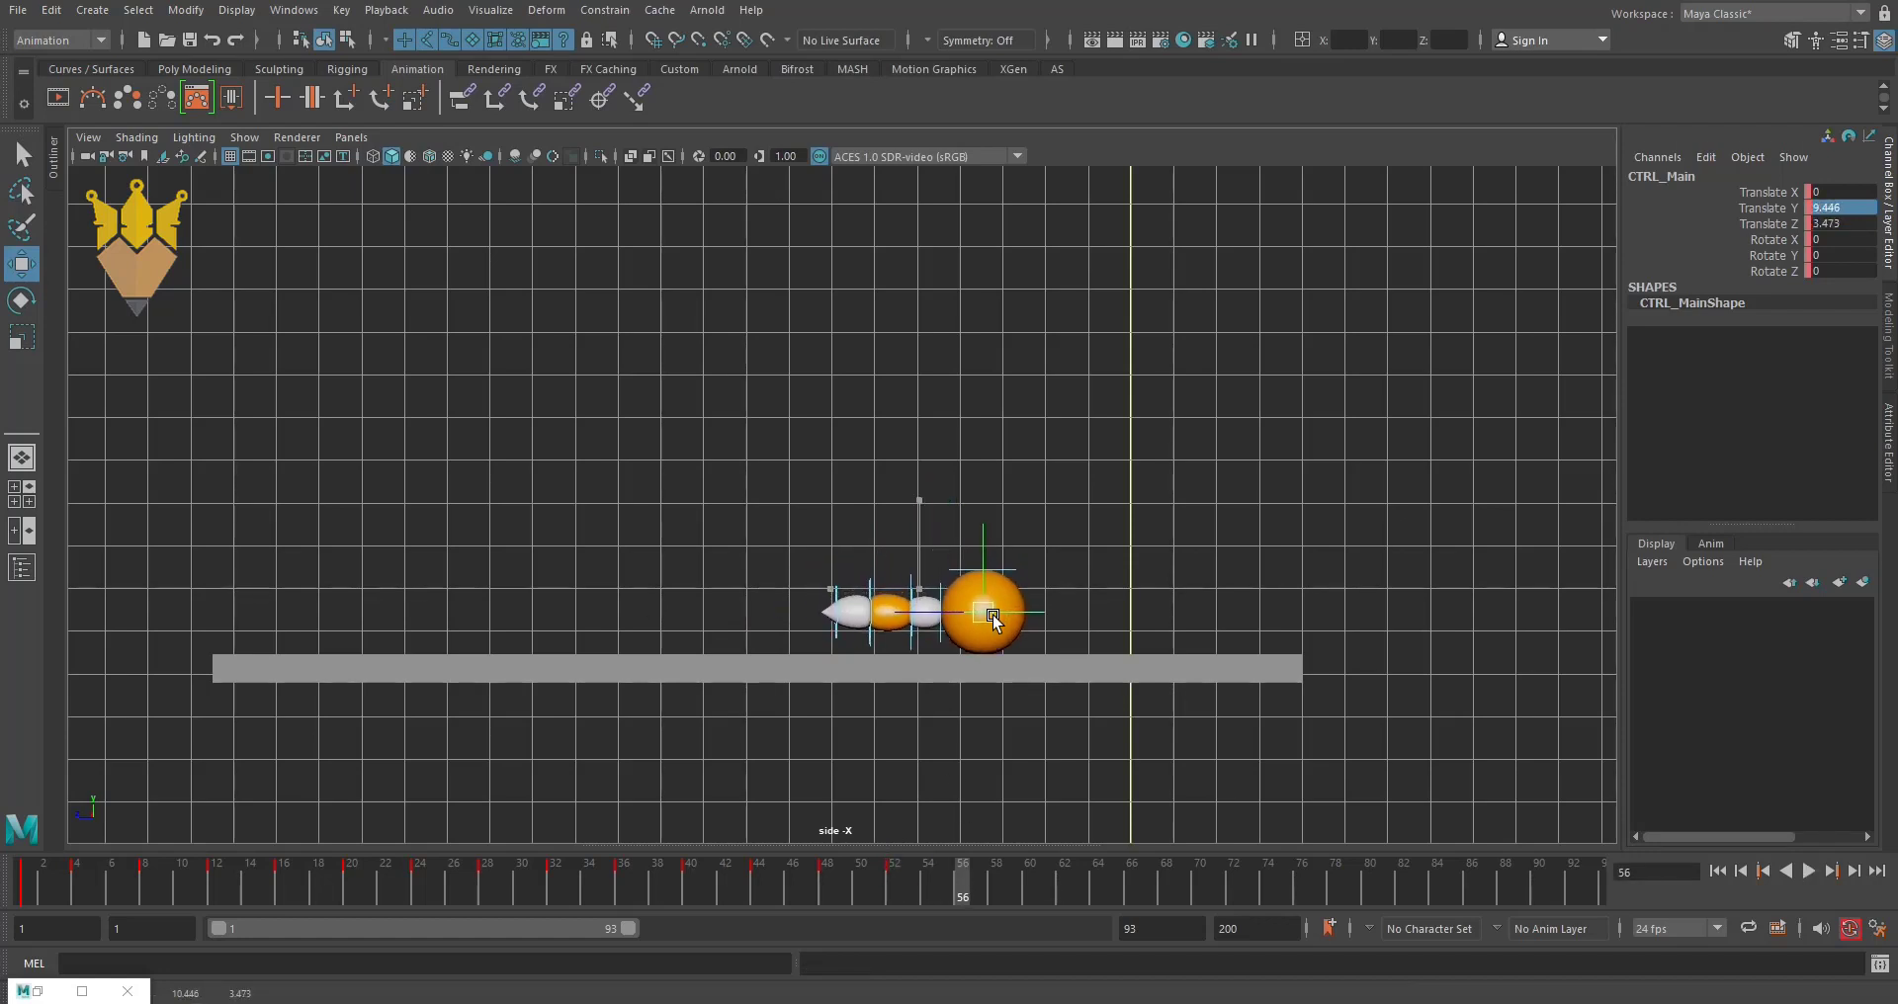
{"action": "double_click", "coordinate": [1834, 207]}
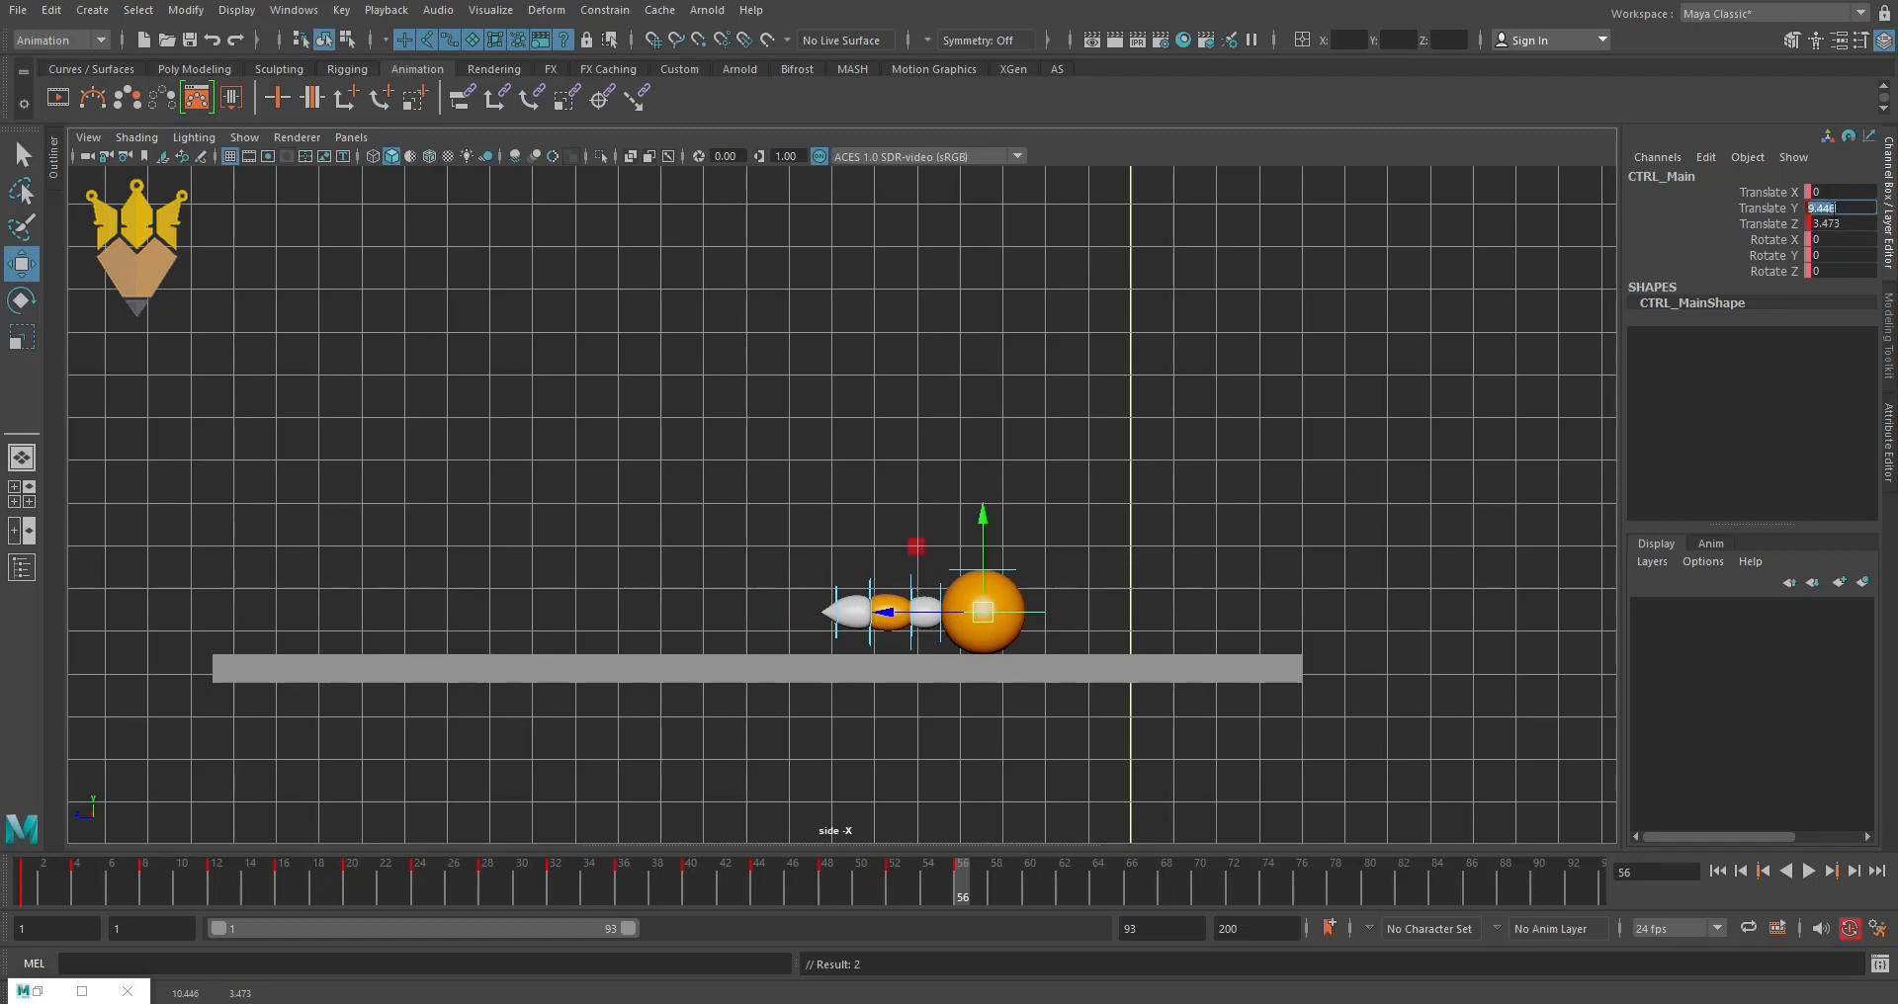
{"action": "type", "text": "9"}
{"action": "mouse_move", "coordinate": [1821, 208]}
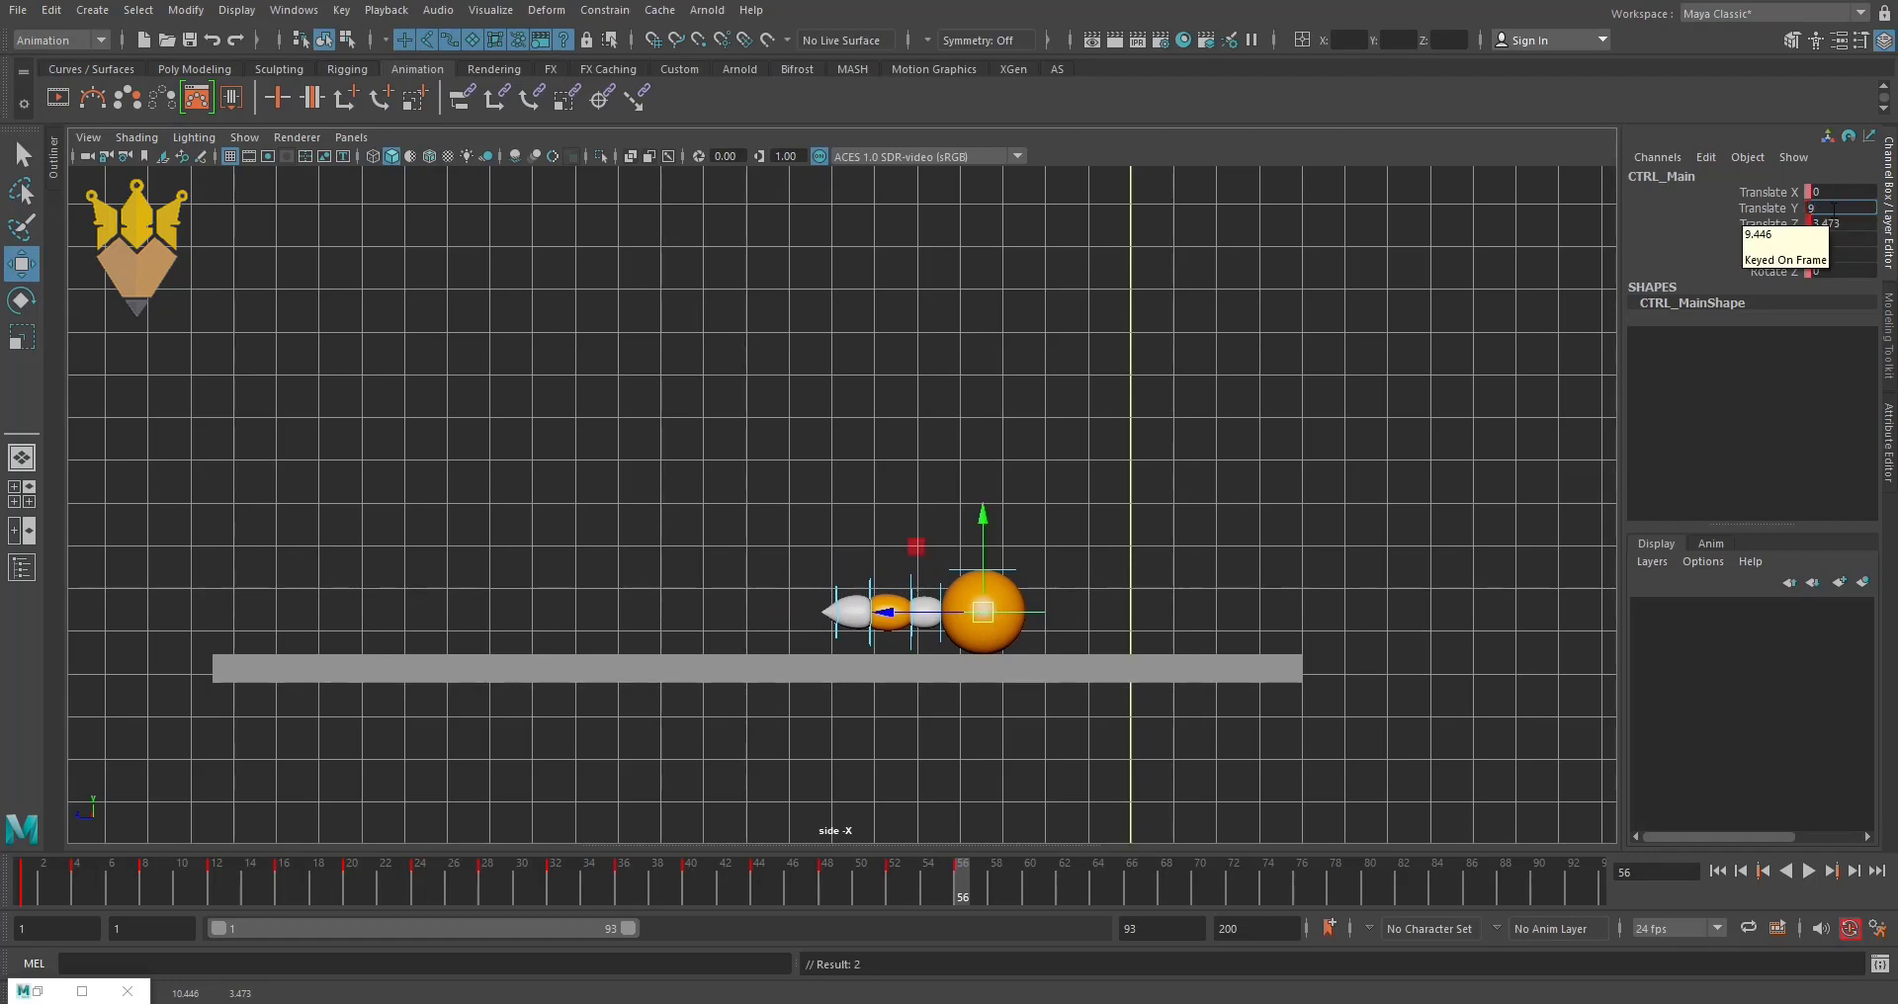
{"action": "type", "text": ".4"}
{"action": "key", "text": "Return"}
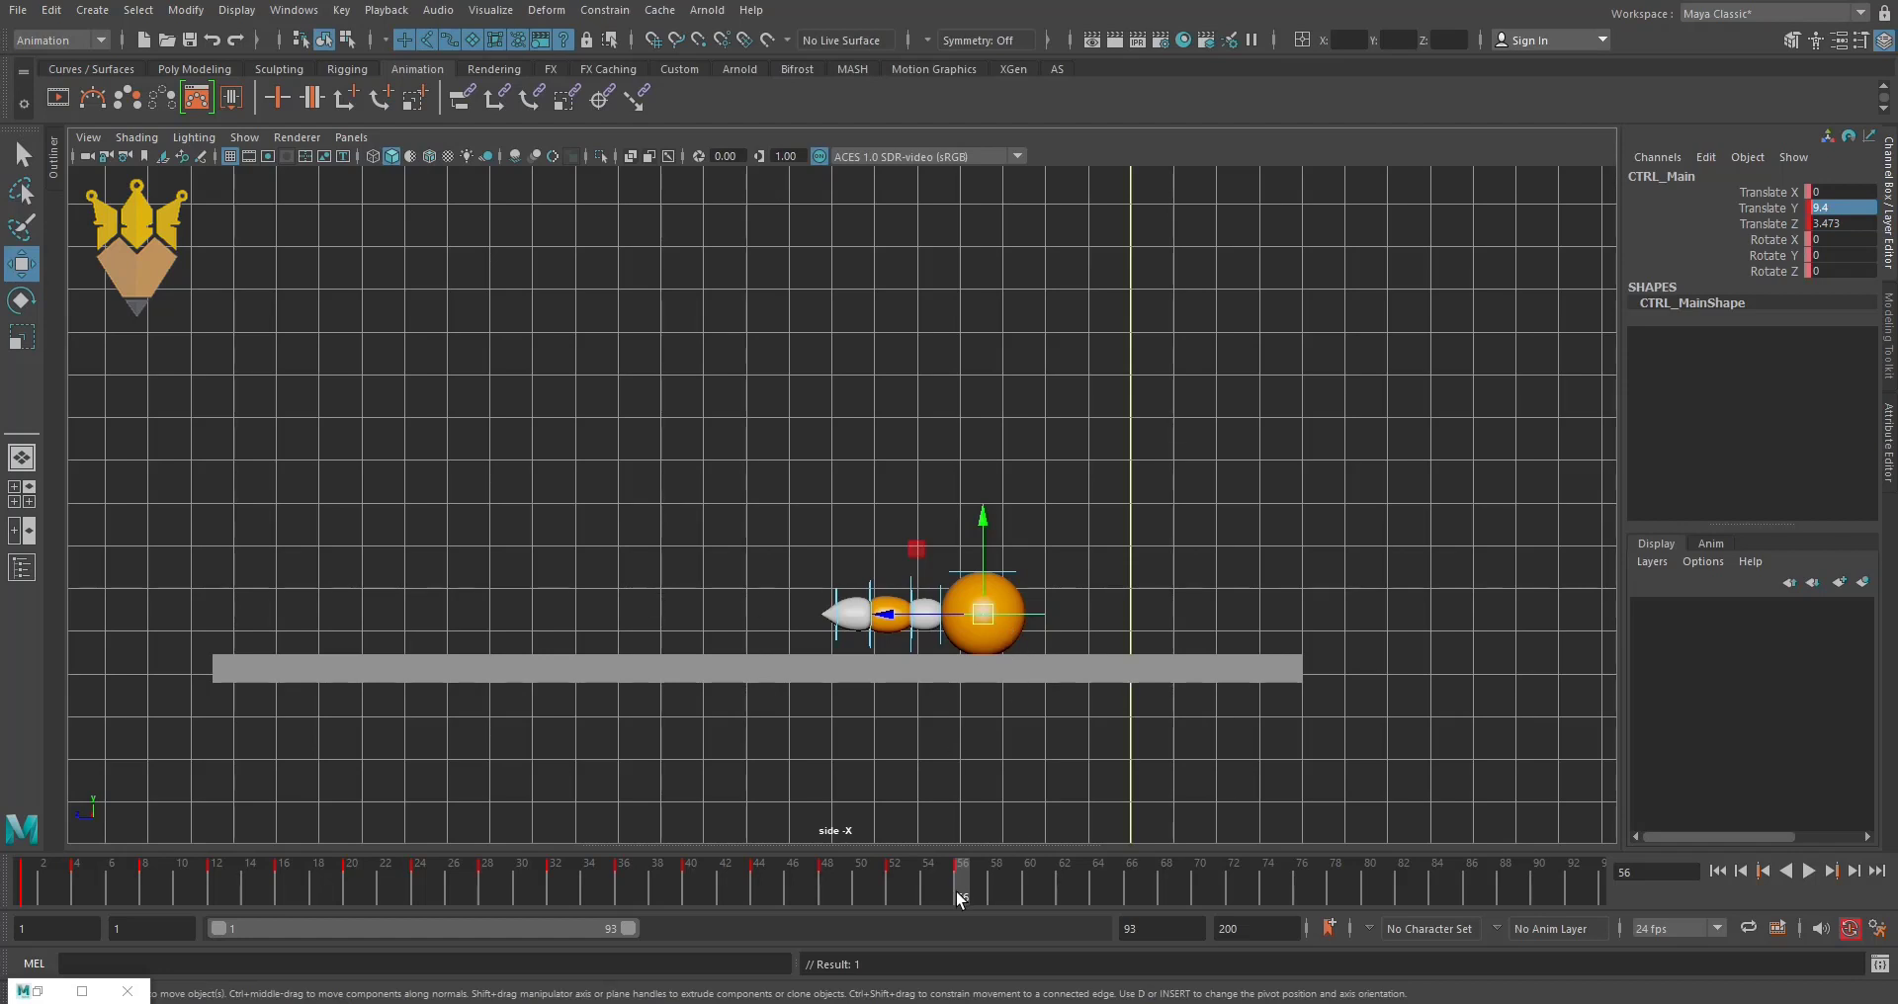
- Raise the rig at frame 60 and land it at Y 9.4, Z 0.652 on frame 64
{"action": "left_click_drag", "start_coordinate": [966, 893], "coordinate": [982, 893]}
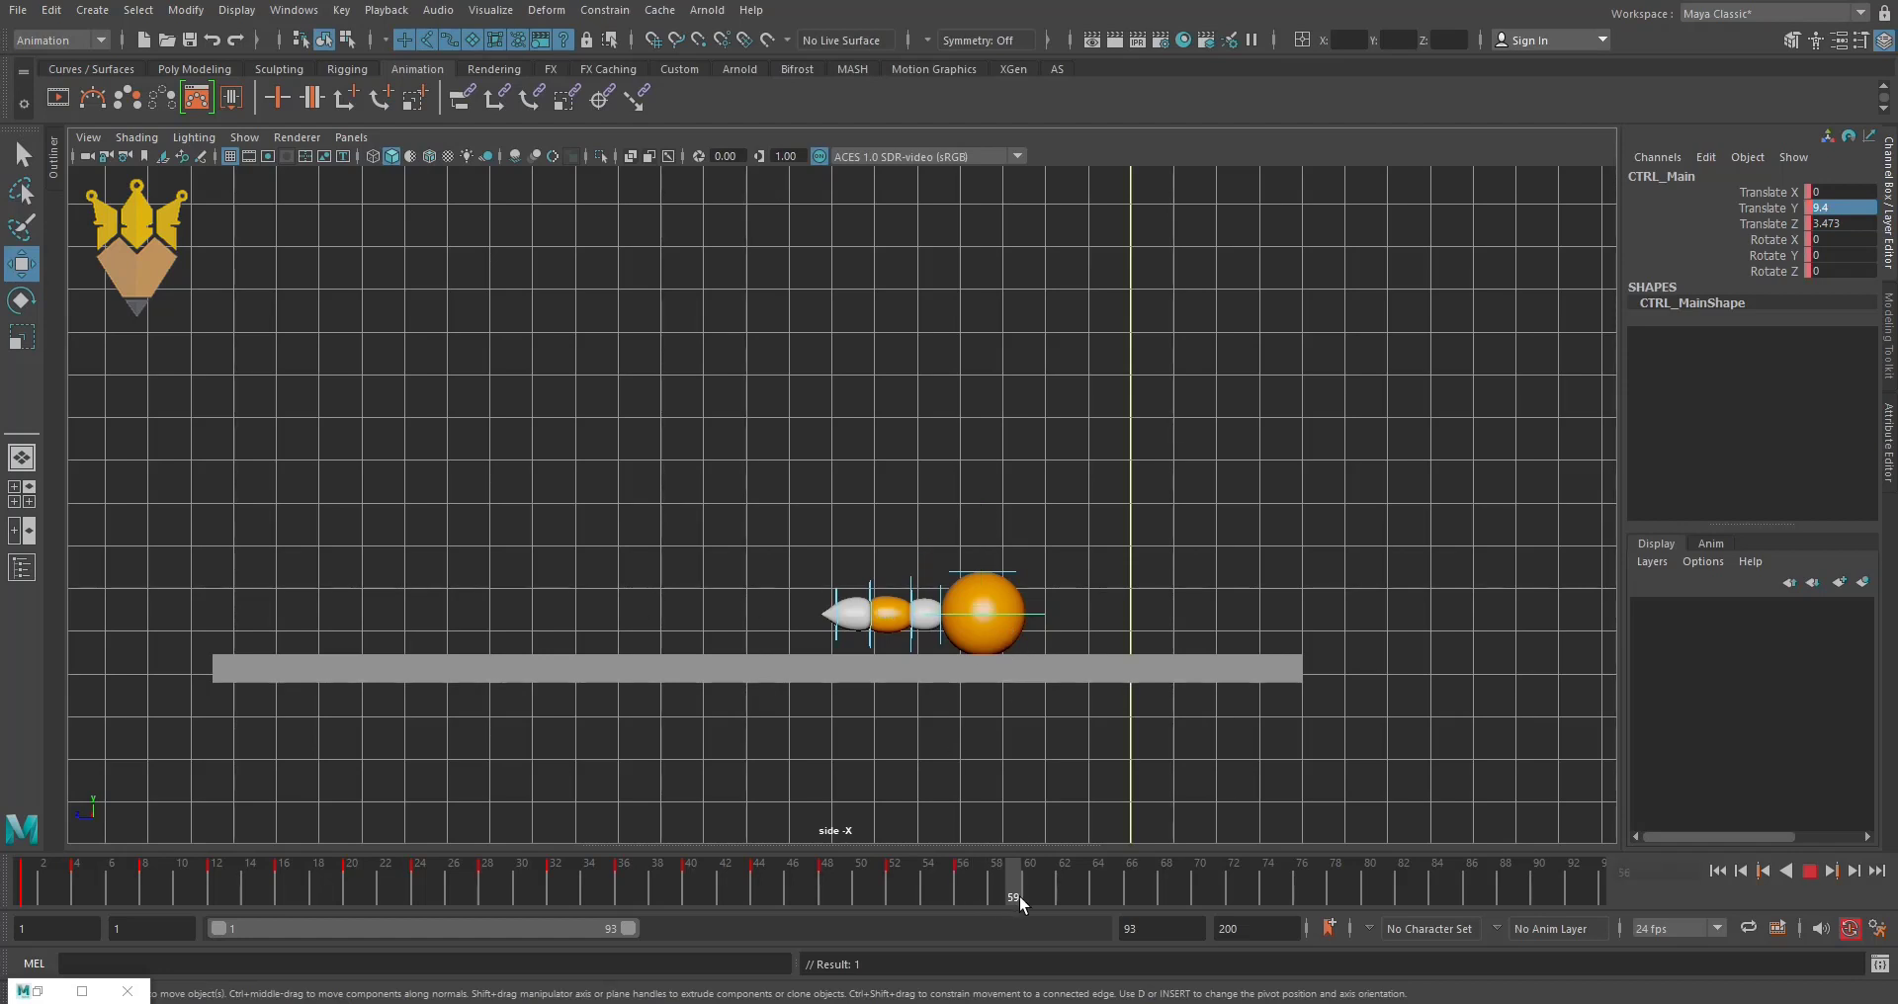
{"action": "left_click_drag", "start_coordinate": [986, 615], "coordinate": [1043, 589]}
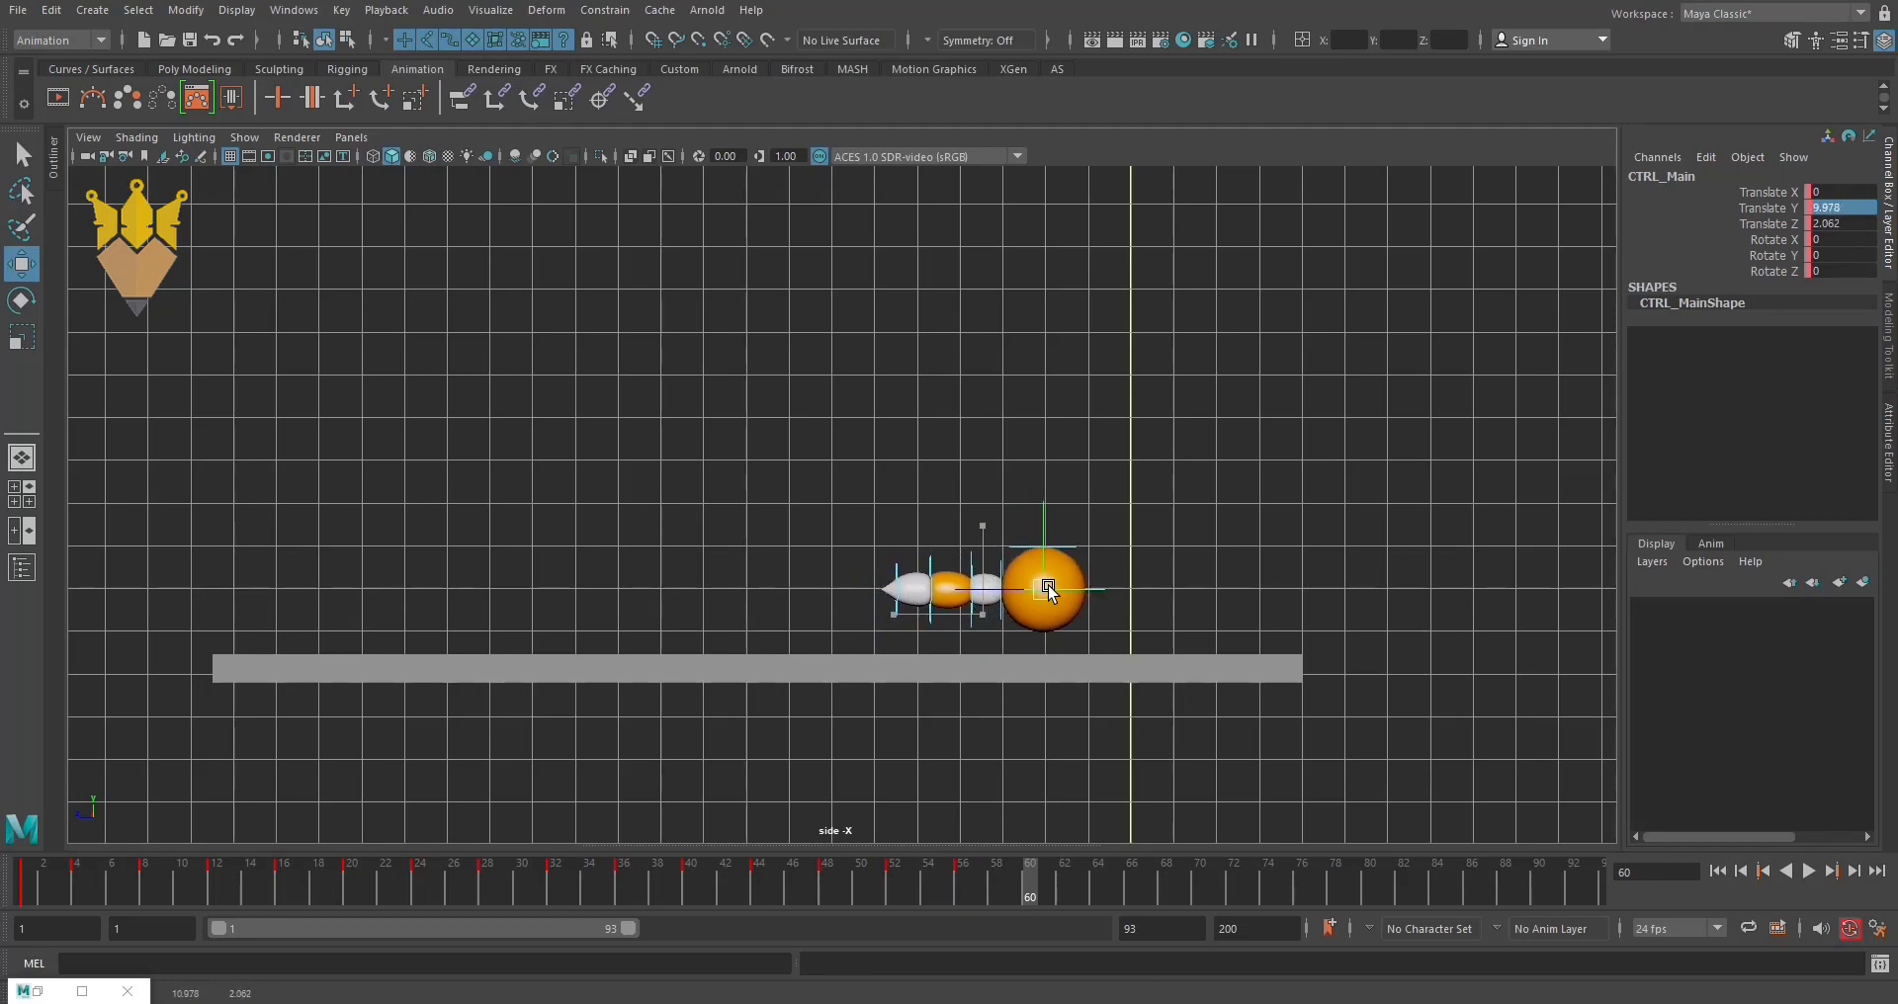
{"action": "left_click_drag", "start_coordinate": [1032, 882], "coordinate": [1095, 884]}
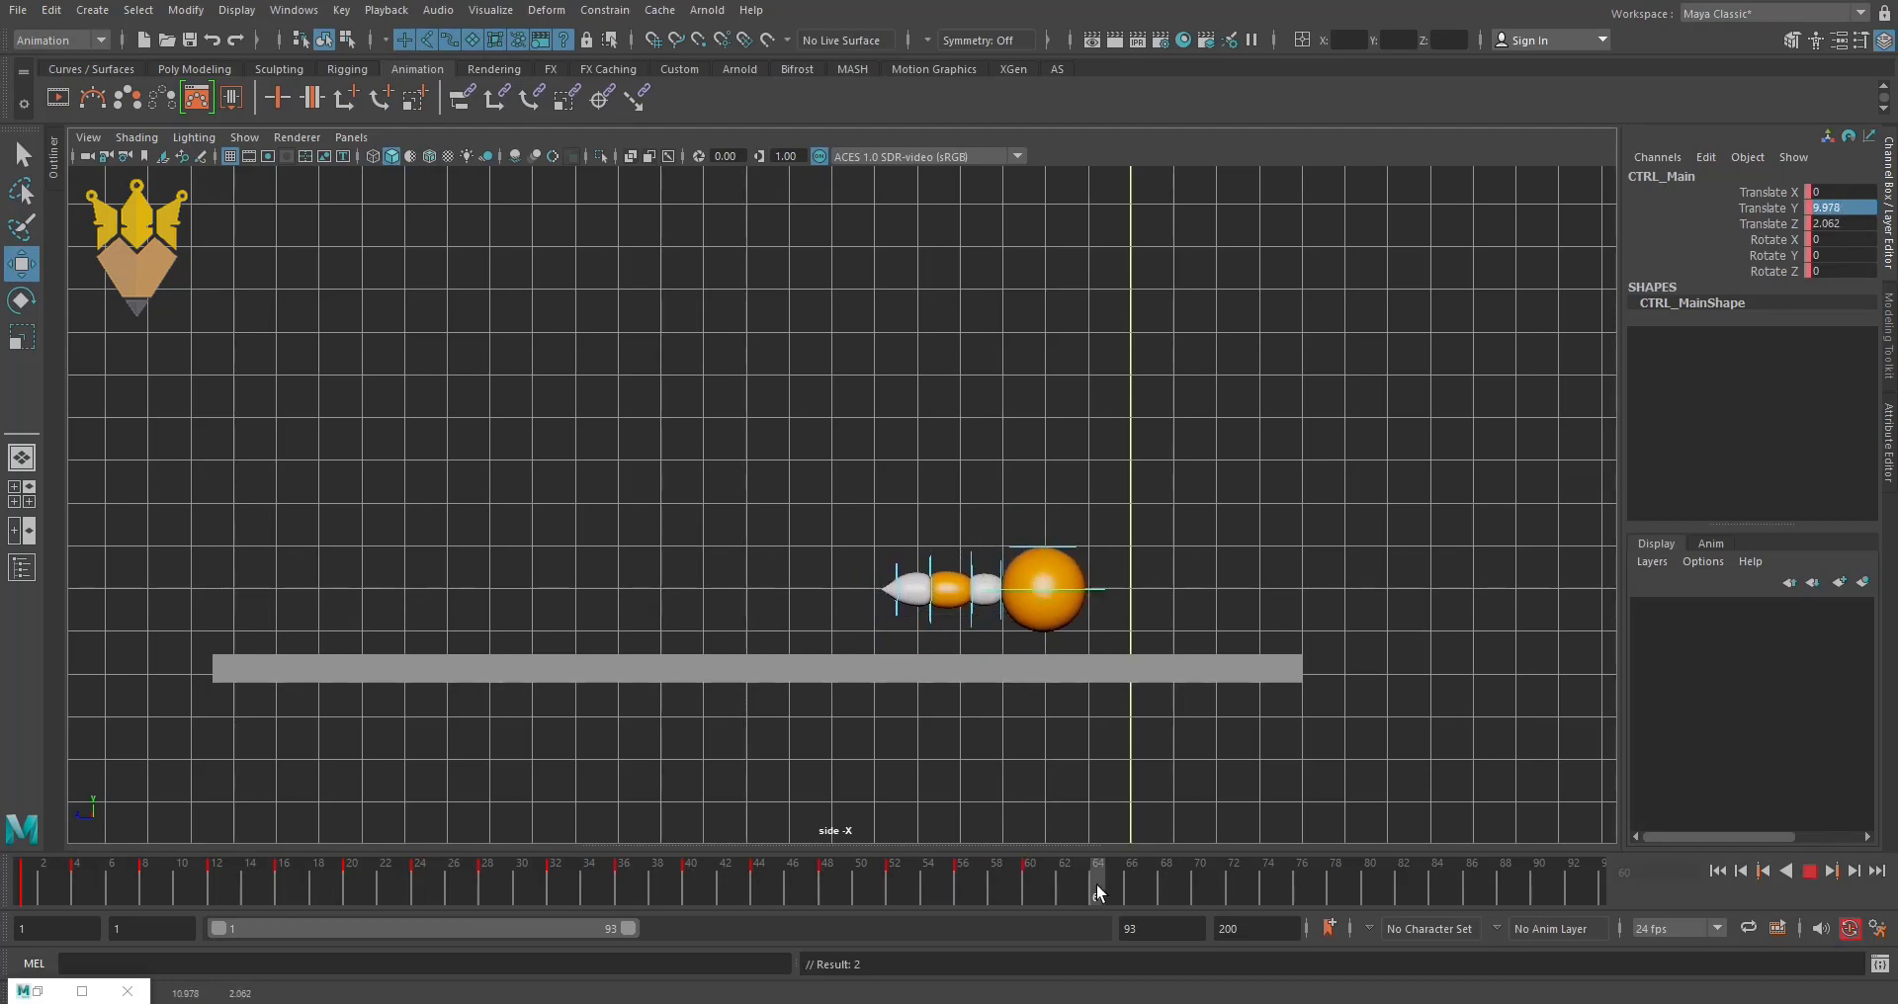
{"action": "left_click_drag", "start_coordinate": [1099, 615], "coordinate": [1132, 606]}
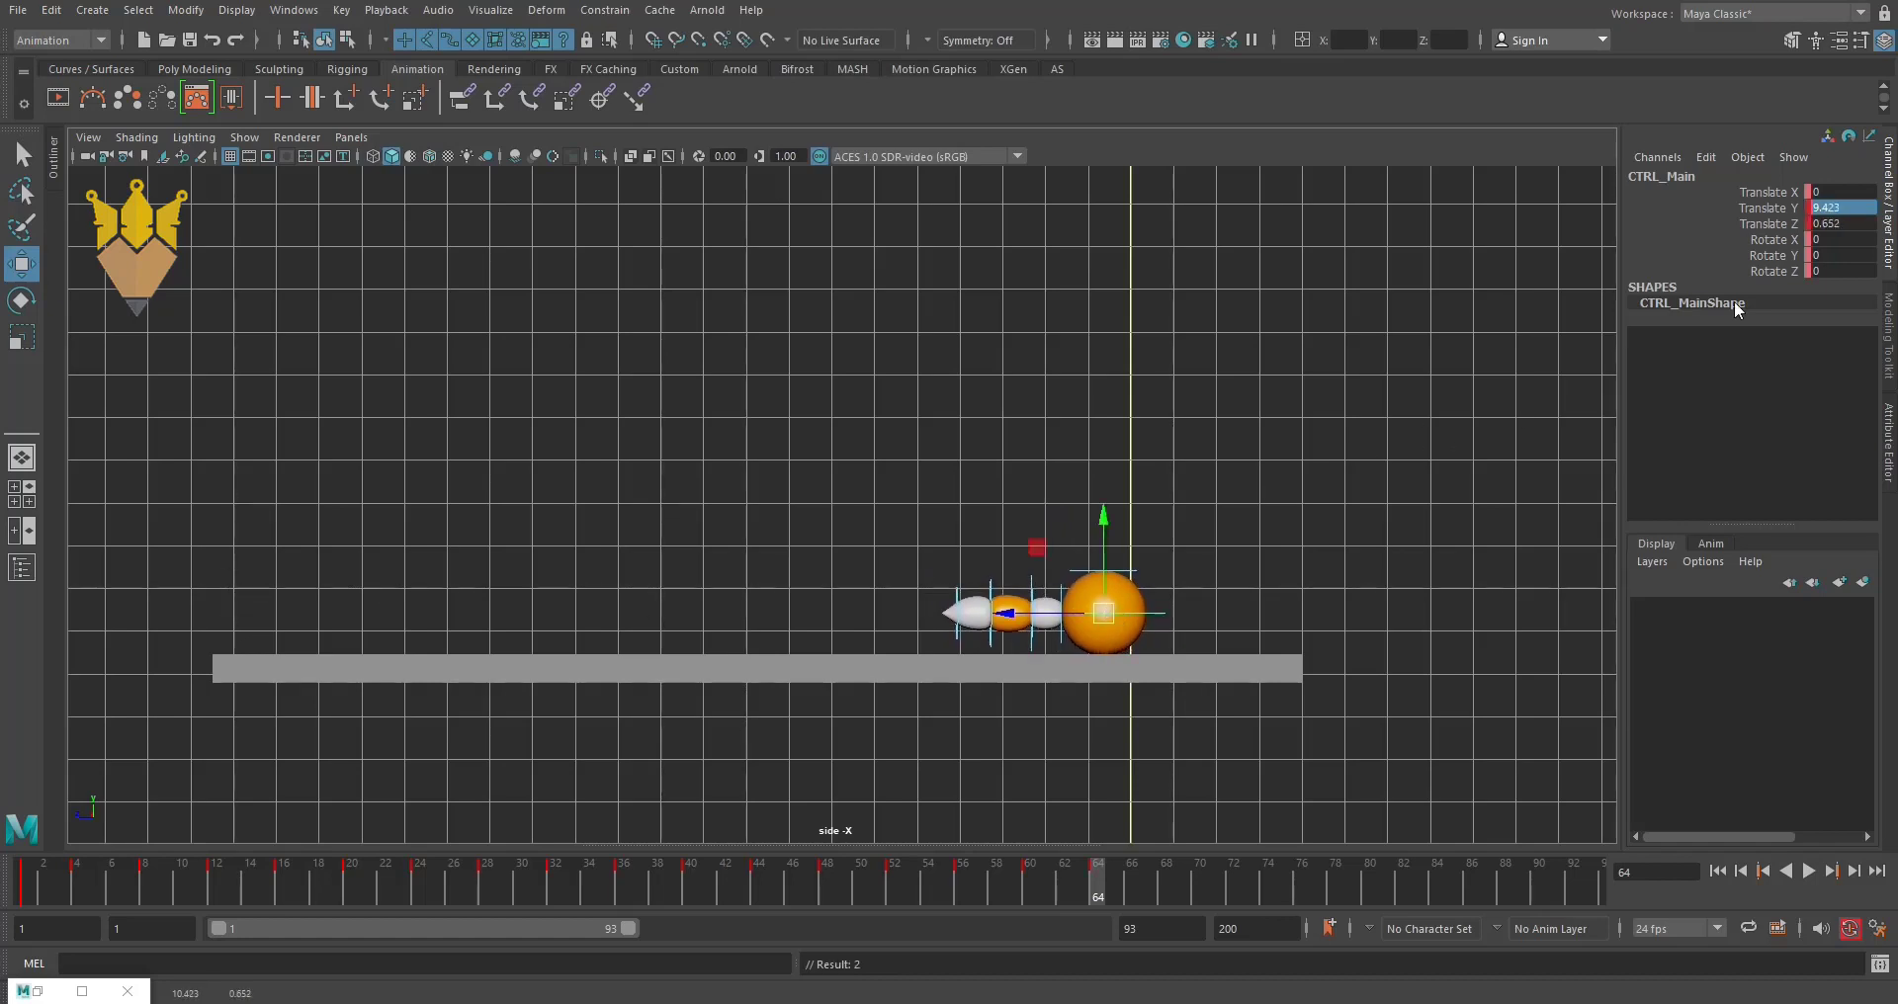
{"action": "double_click", "coordinate": [1830, 210]}
{"action": "type", "text": "4"}
{"action": "key", "text": "Return"}
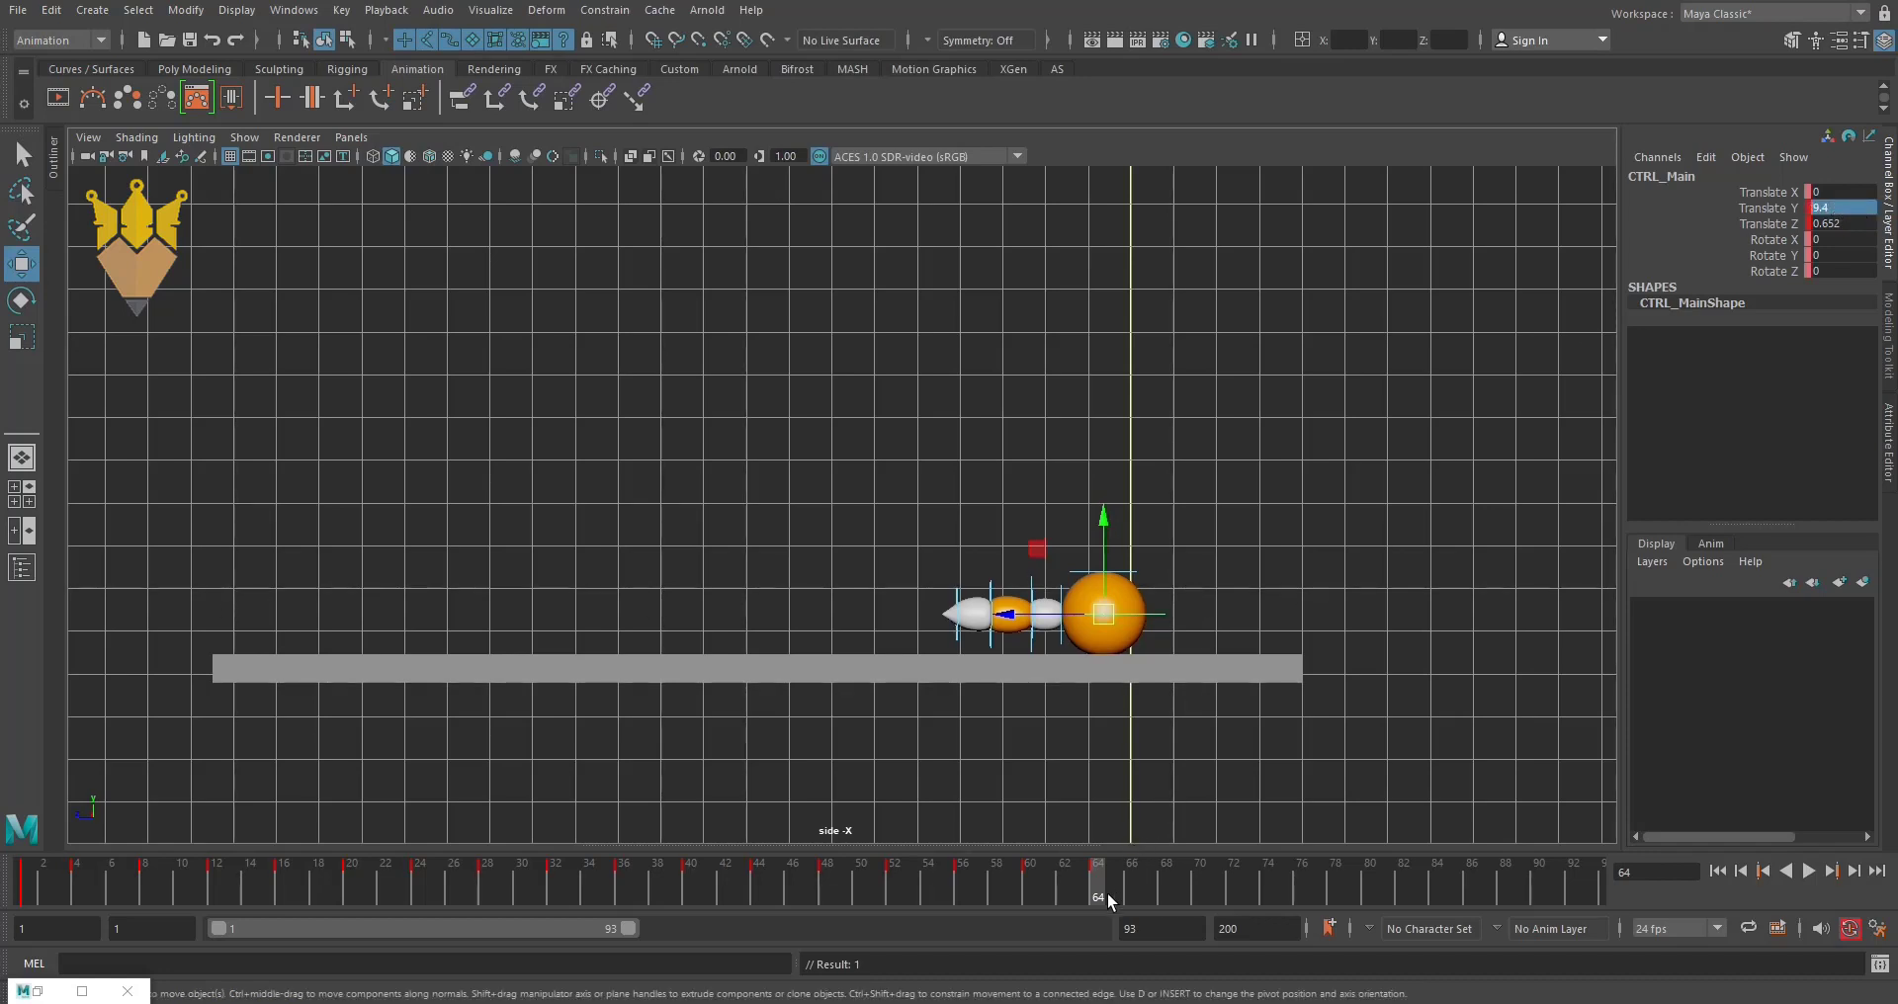
{"action": "key", "text": "alt+v"}
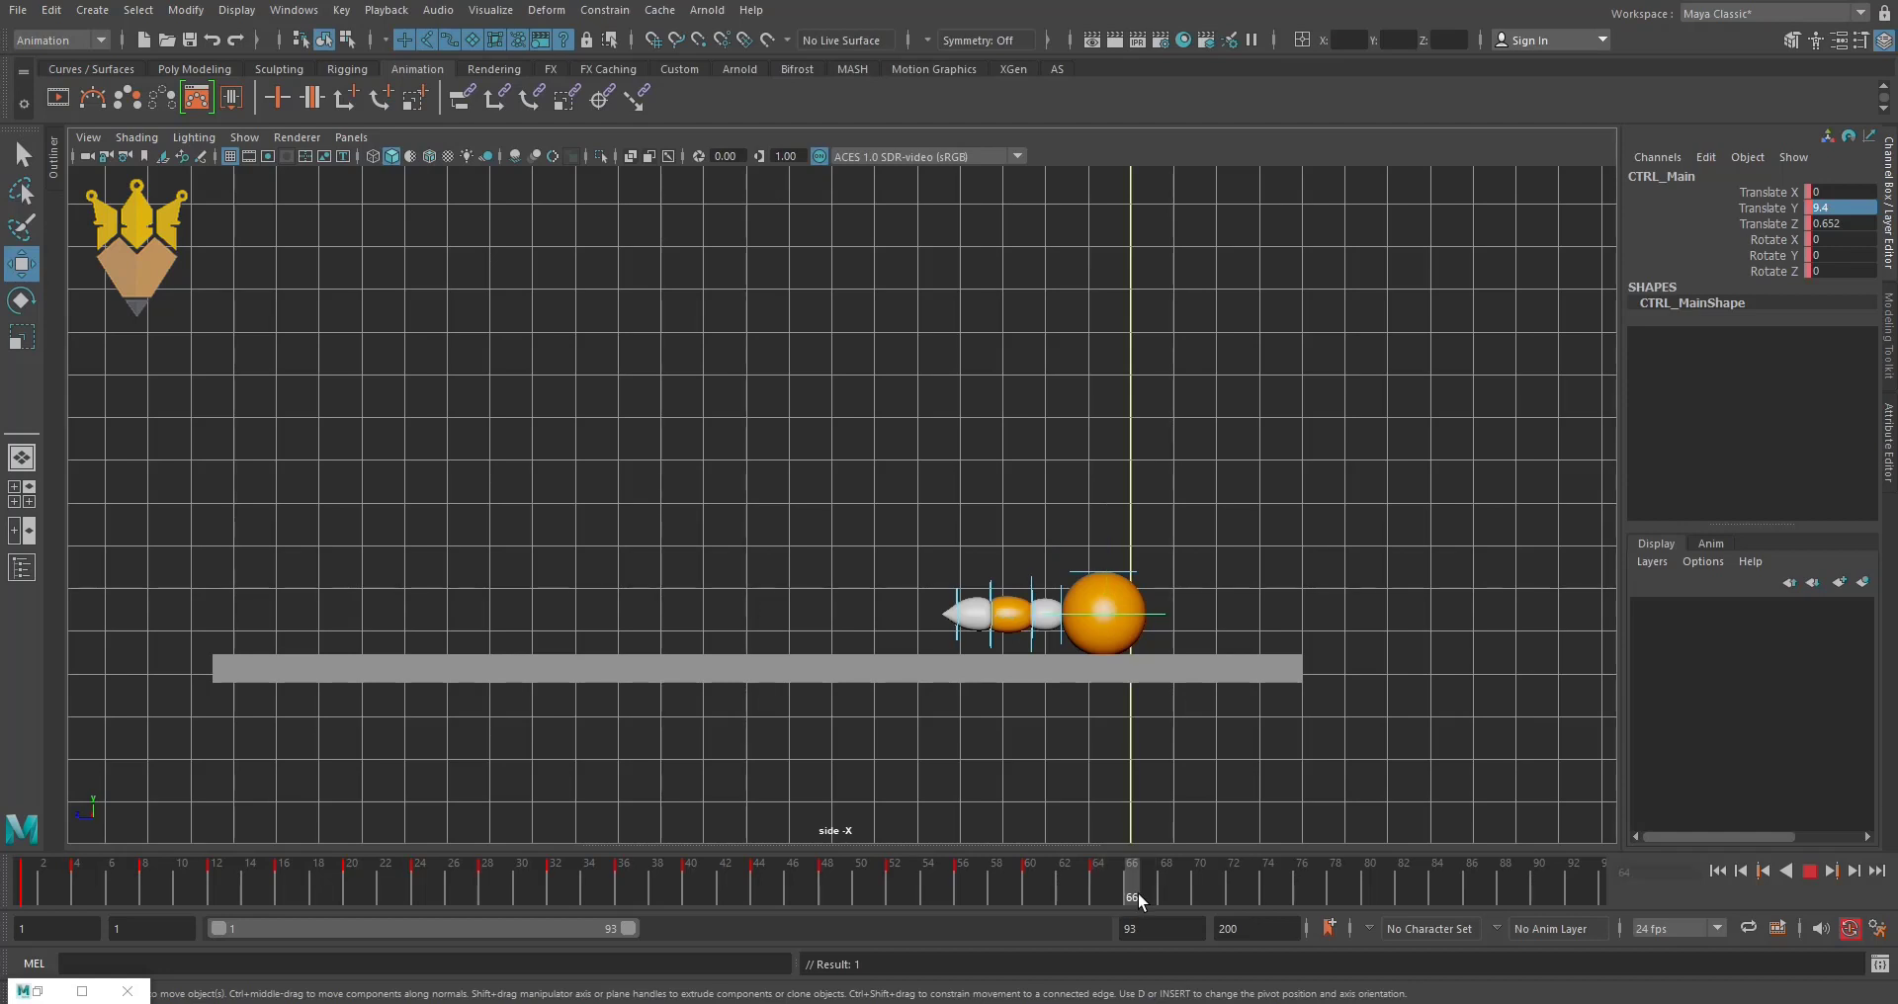
- Move the ball forward at frame 66, then key it landed at Translate Y 9.4 on frame 68
{"action": "left_click", "coordinate": [1137, 893]}
{"action": "left_click_drag", "start_coordinate": [1122, 615], "coordinate": [1139, 607]}
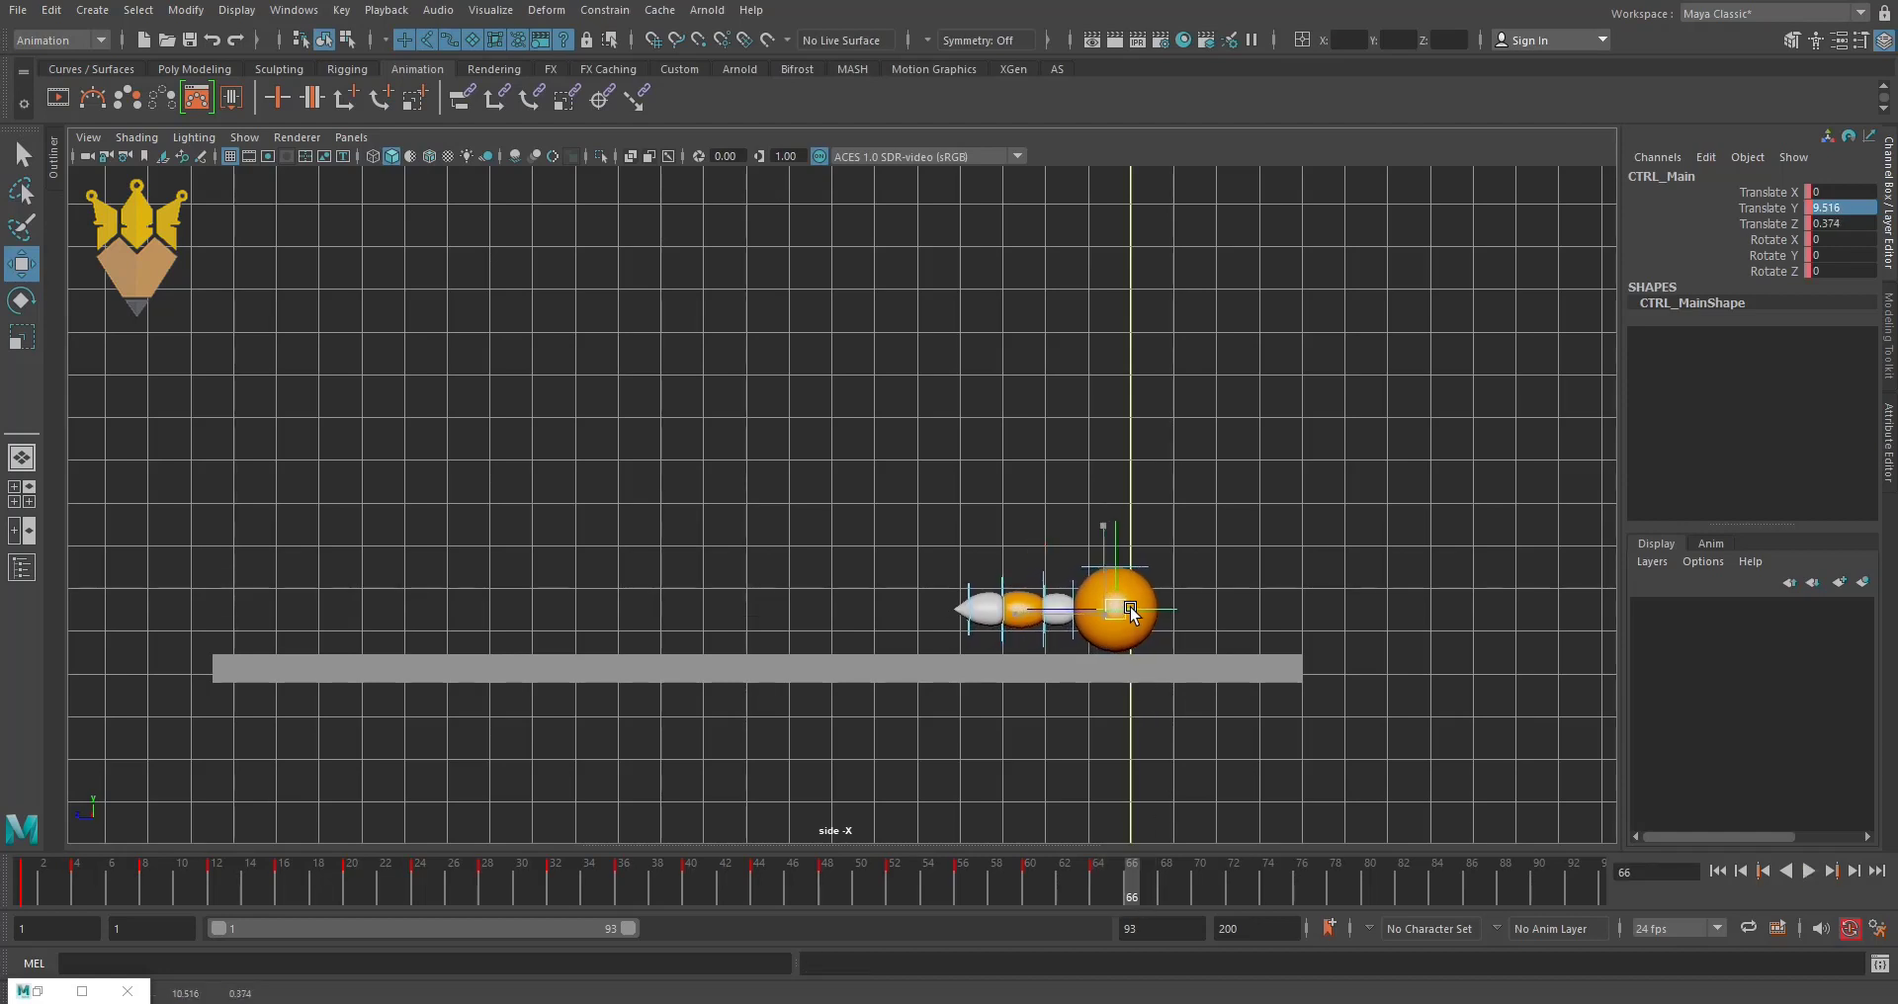
{"action": "left_click", "coordinate": [1160, 890]}
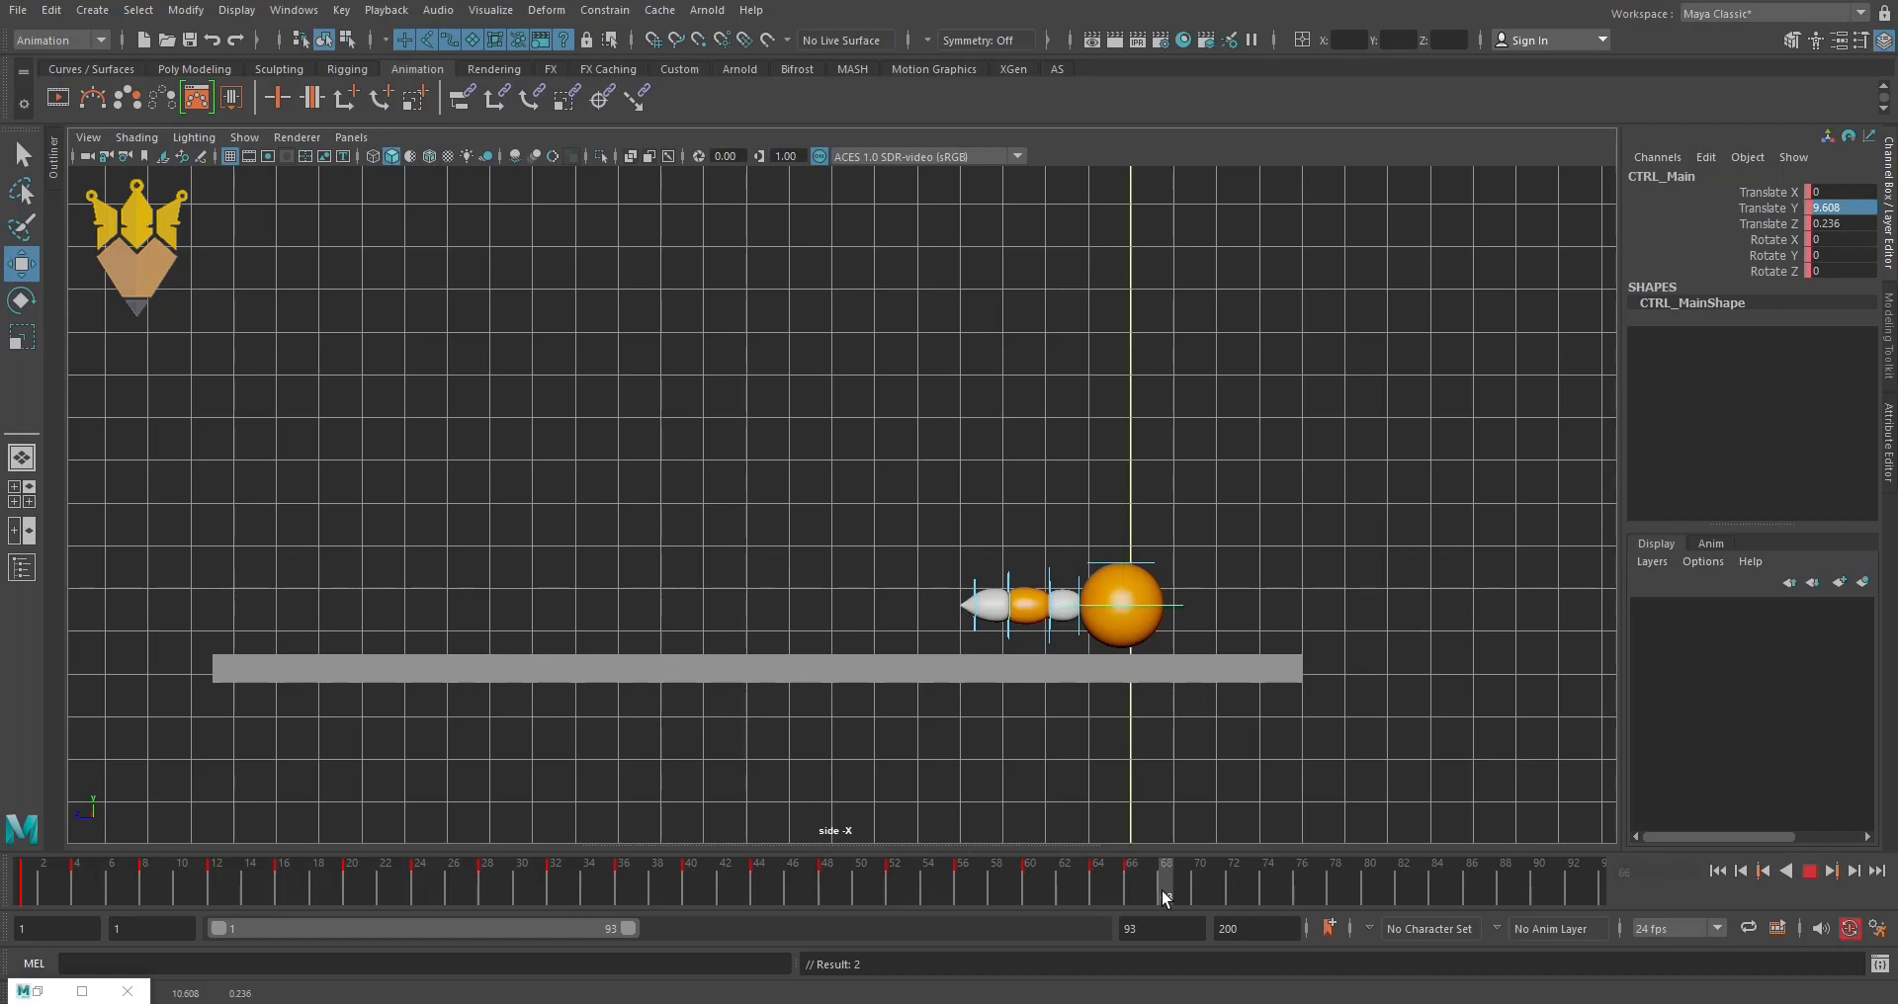
{"action": "left_click_drag", "start_coordinate": [1137, 625], "coordinate": [1158, 629]}
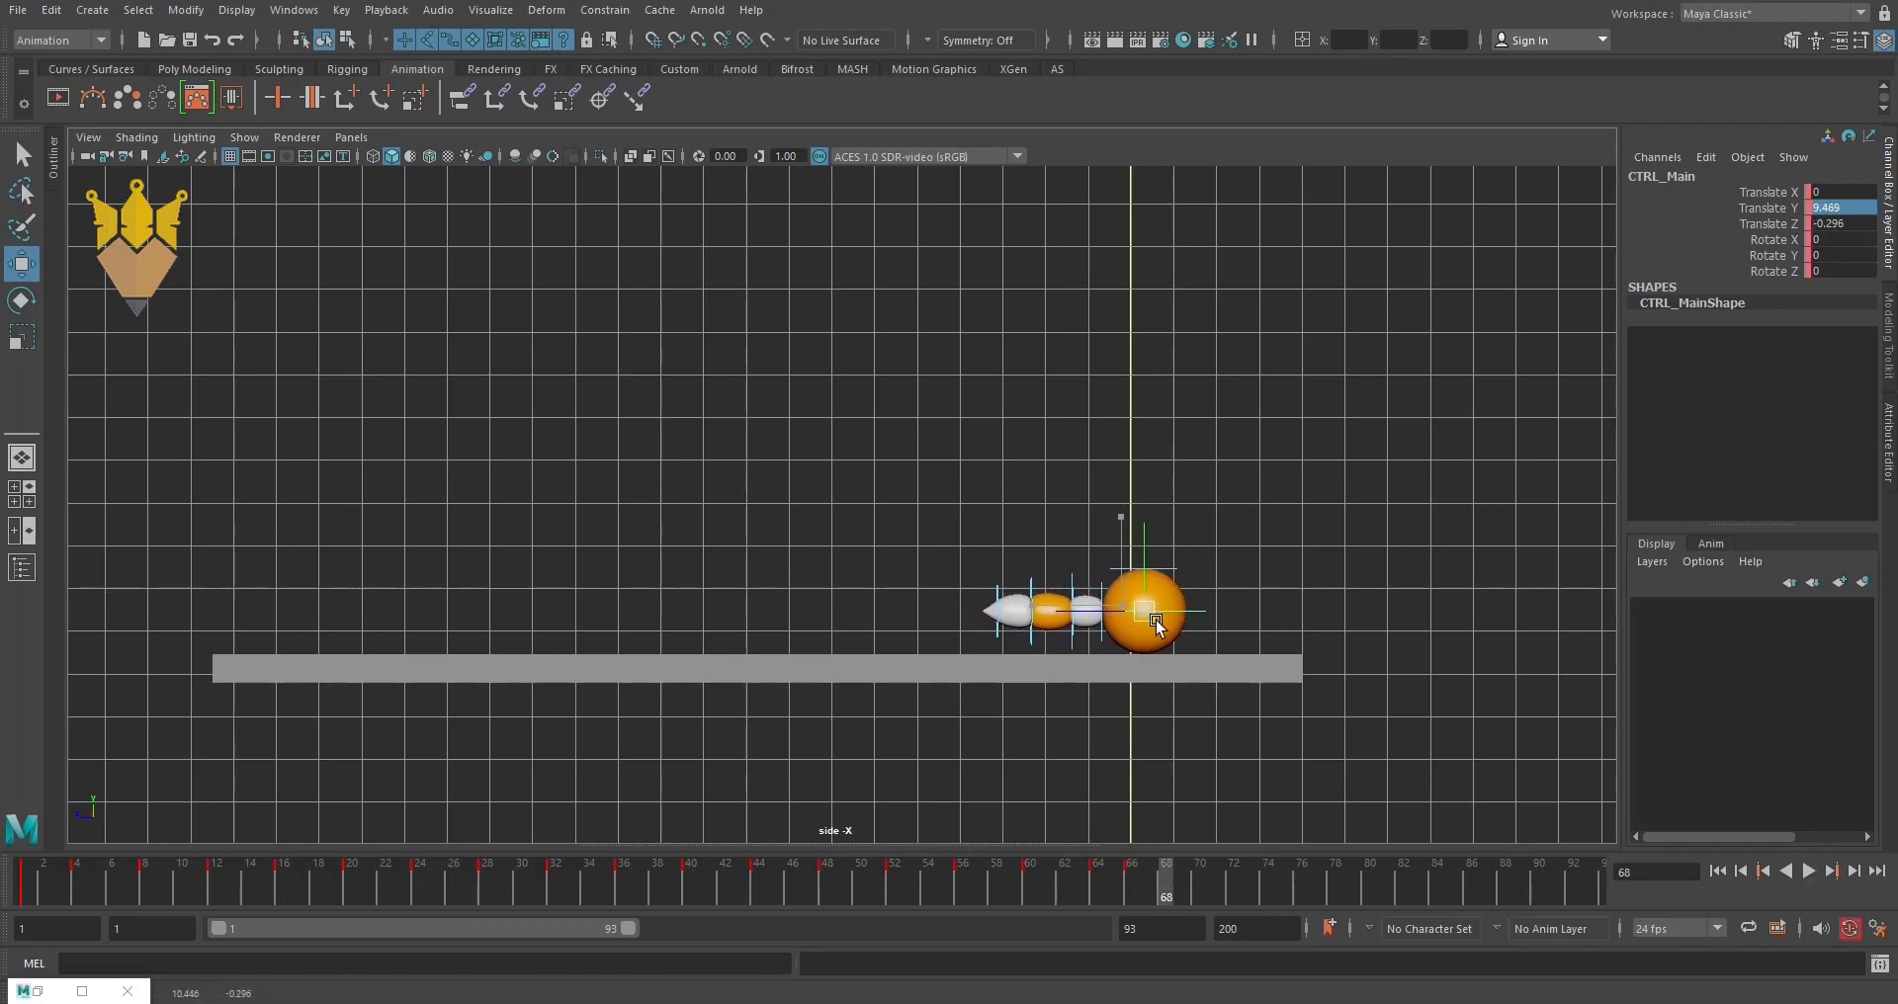
{"action": "key", "text": "s"}
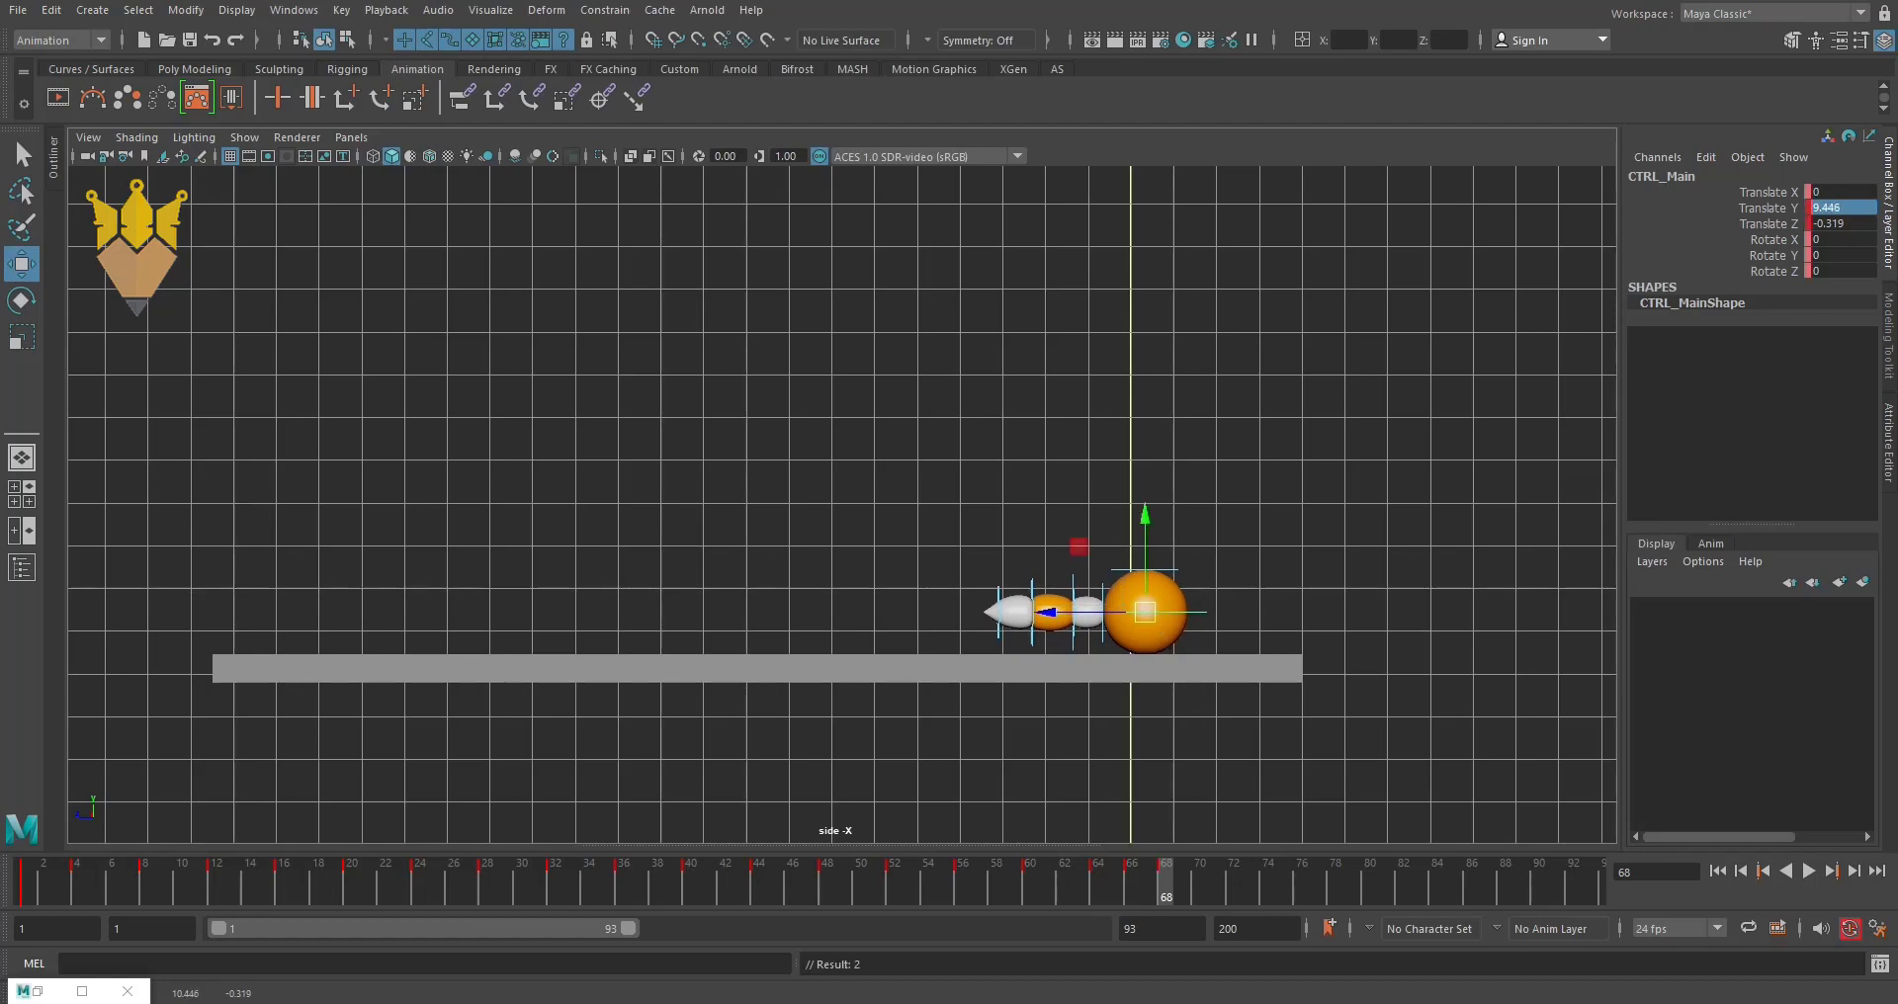
{"action": "double_click", "coordinate": [1848, 209]}
{"action": "type", "text": "9.4"}
{"action": "key", "text": "Return"}
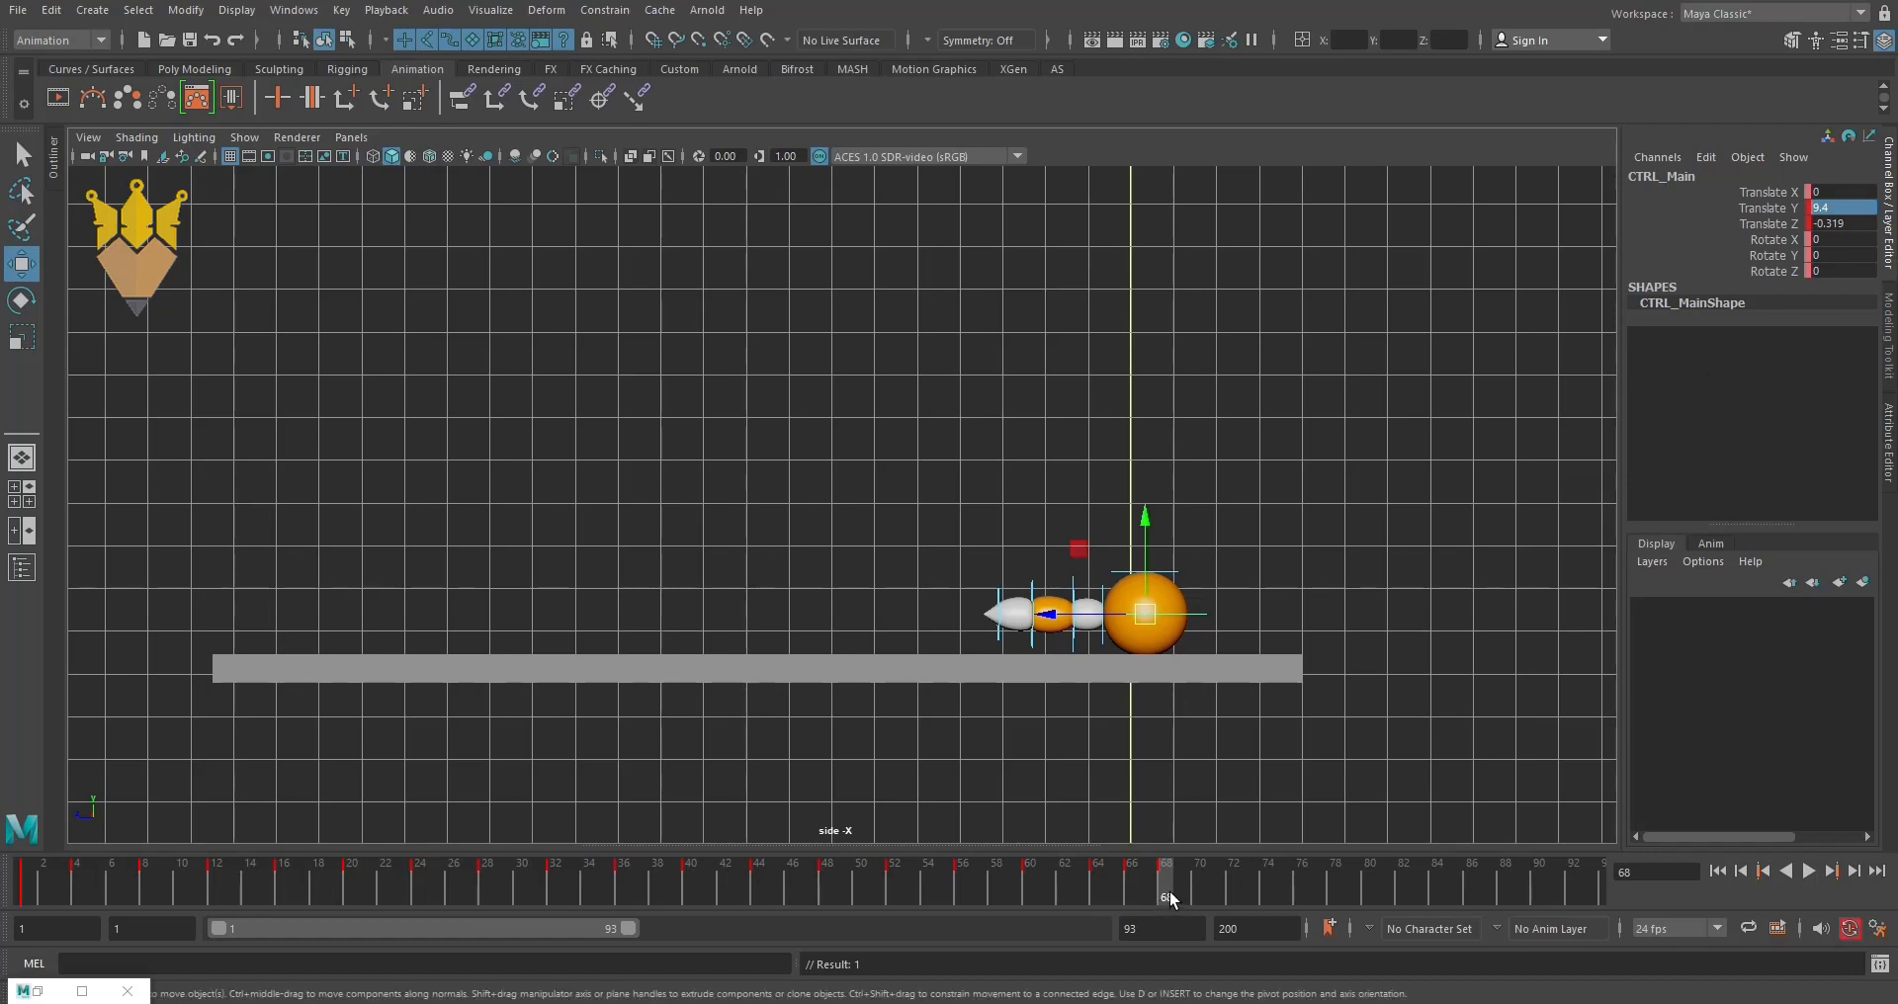
- Key the ball rising slightly forward at frames 70 and 72
{"action": "left_click_drag", "start_coordinate": [1171, 892], "coordinate": [1197, 894]}
{"action": "left_click_drag", "start_coordinate": [1151, 616], "coordinate": [1170, 613]}
{"action": "key", "text": "s"}
{"action": "left_click_drag", "start_coordinate": [1220, 896], "coordinate": [1232, 900]}
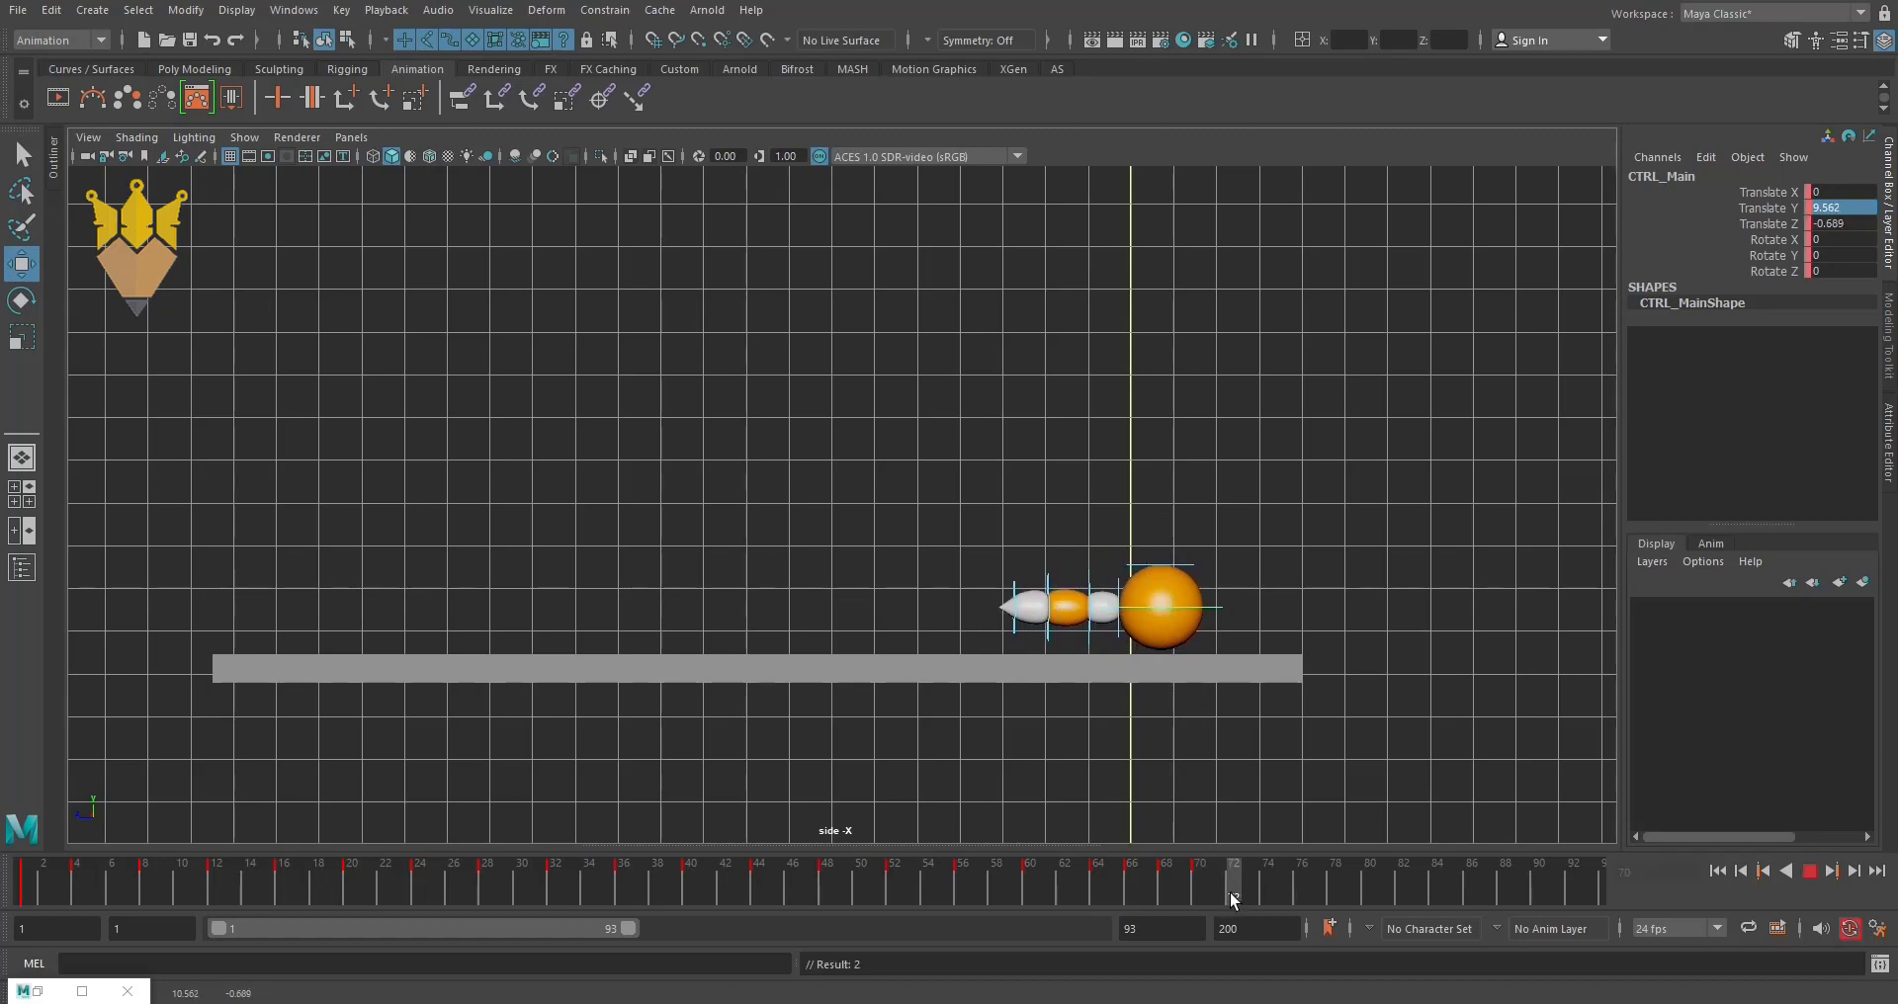
{"action": "left_click_drag", "start_coordinate": [1171, 607], "coordinate": [1185, 613]}
{"action": "key", "text": "s"}
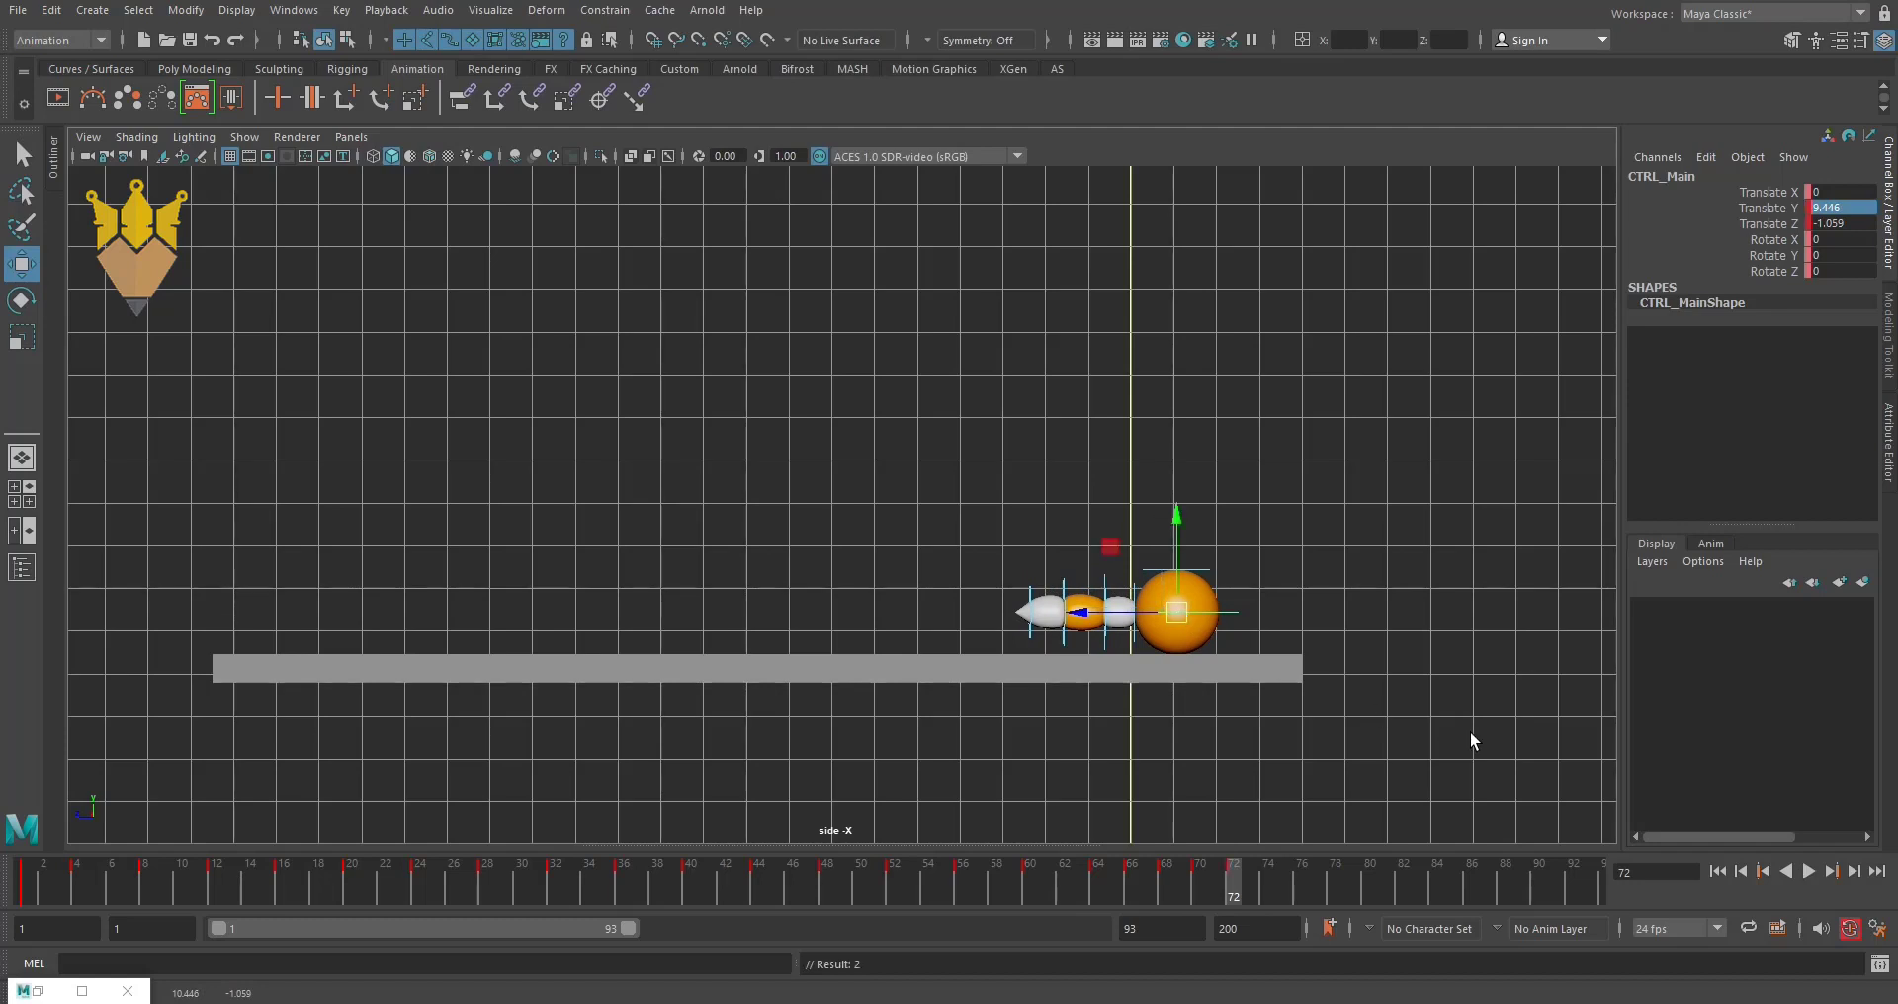
{"action": "middle_click_drag", "start_coordinate": [1437, 703], "coordinate": [929, 700], "text": "alt"}
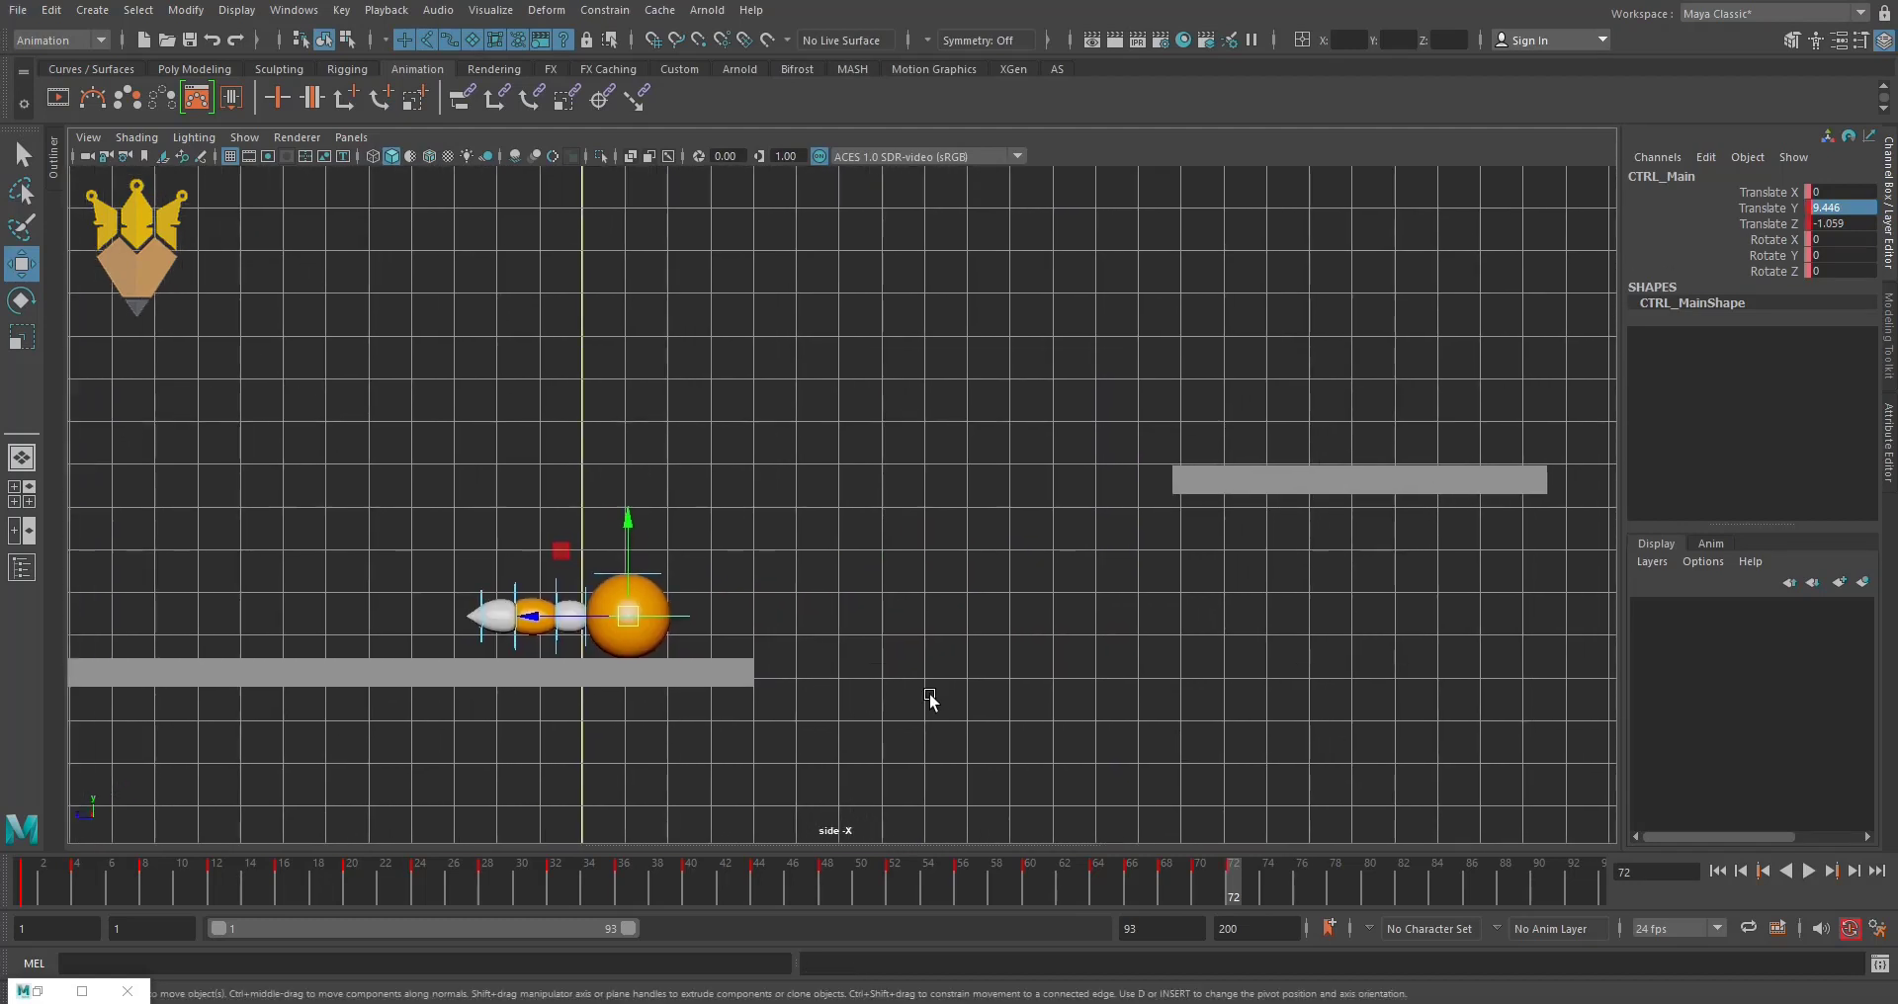
- Rewind to frame 1, frame the lower platform in the side view, and play the hops
{"action": "scroll", "coordinate": [828, 688], "scroll_direction": "down", "scroll_amount": 2}
{"action": "scroll", "coordinate": [1100, 702], "scroll_direction": "down", "scroll_amount": 2}
{"action": "scroll", "coordinate": [1052, 704], "scroll_direction": "down", "scroll_amount": 2}
{"action": "scroll", "coordinate": [1052, 704], "scroll_direction": "down", "scroll_amount": 1}
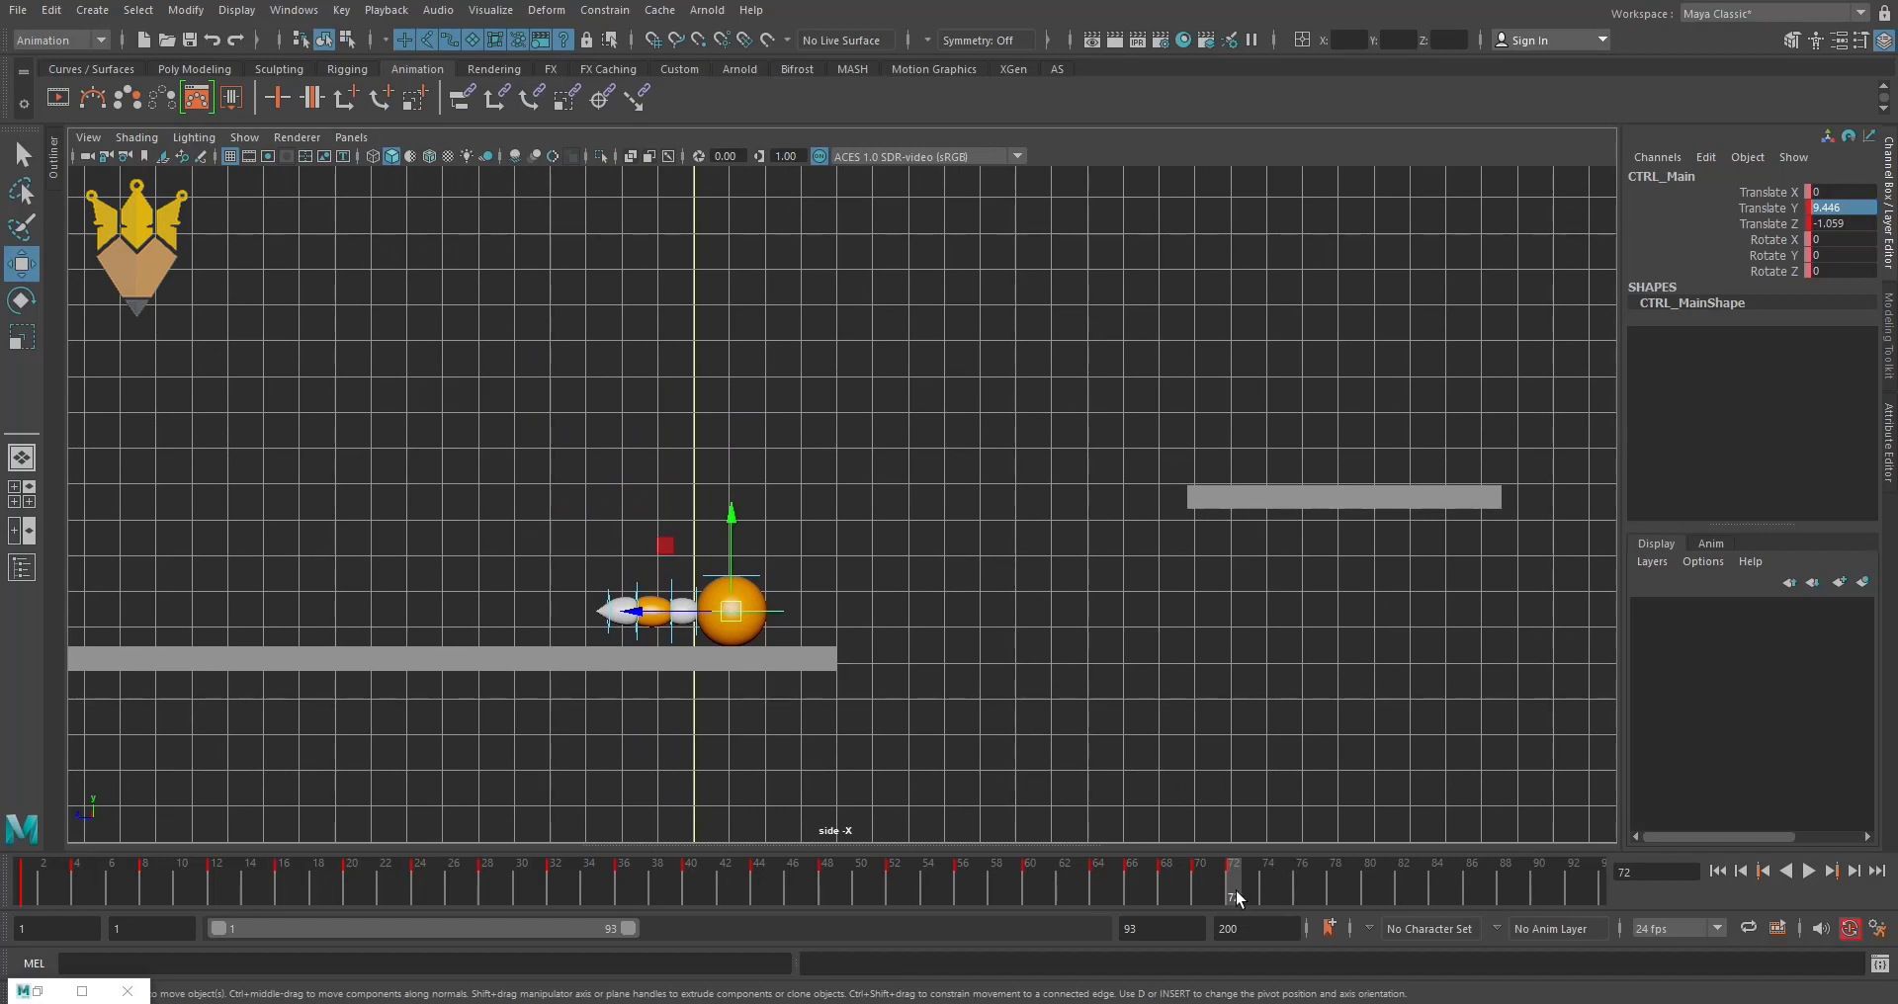
{"action": "left_click_drag", "start_coordinate": [1236, 889], "coordinate": [25, 890]}
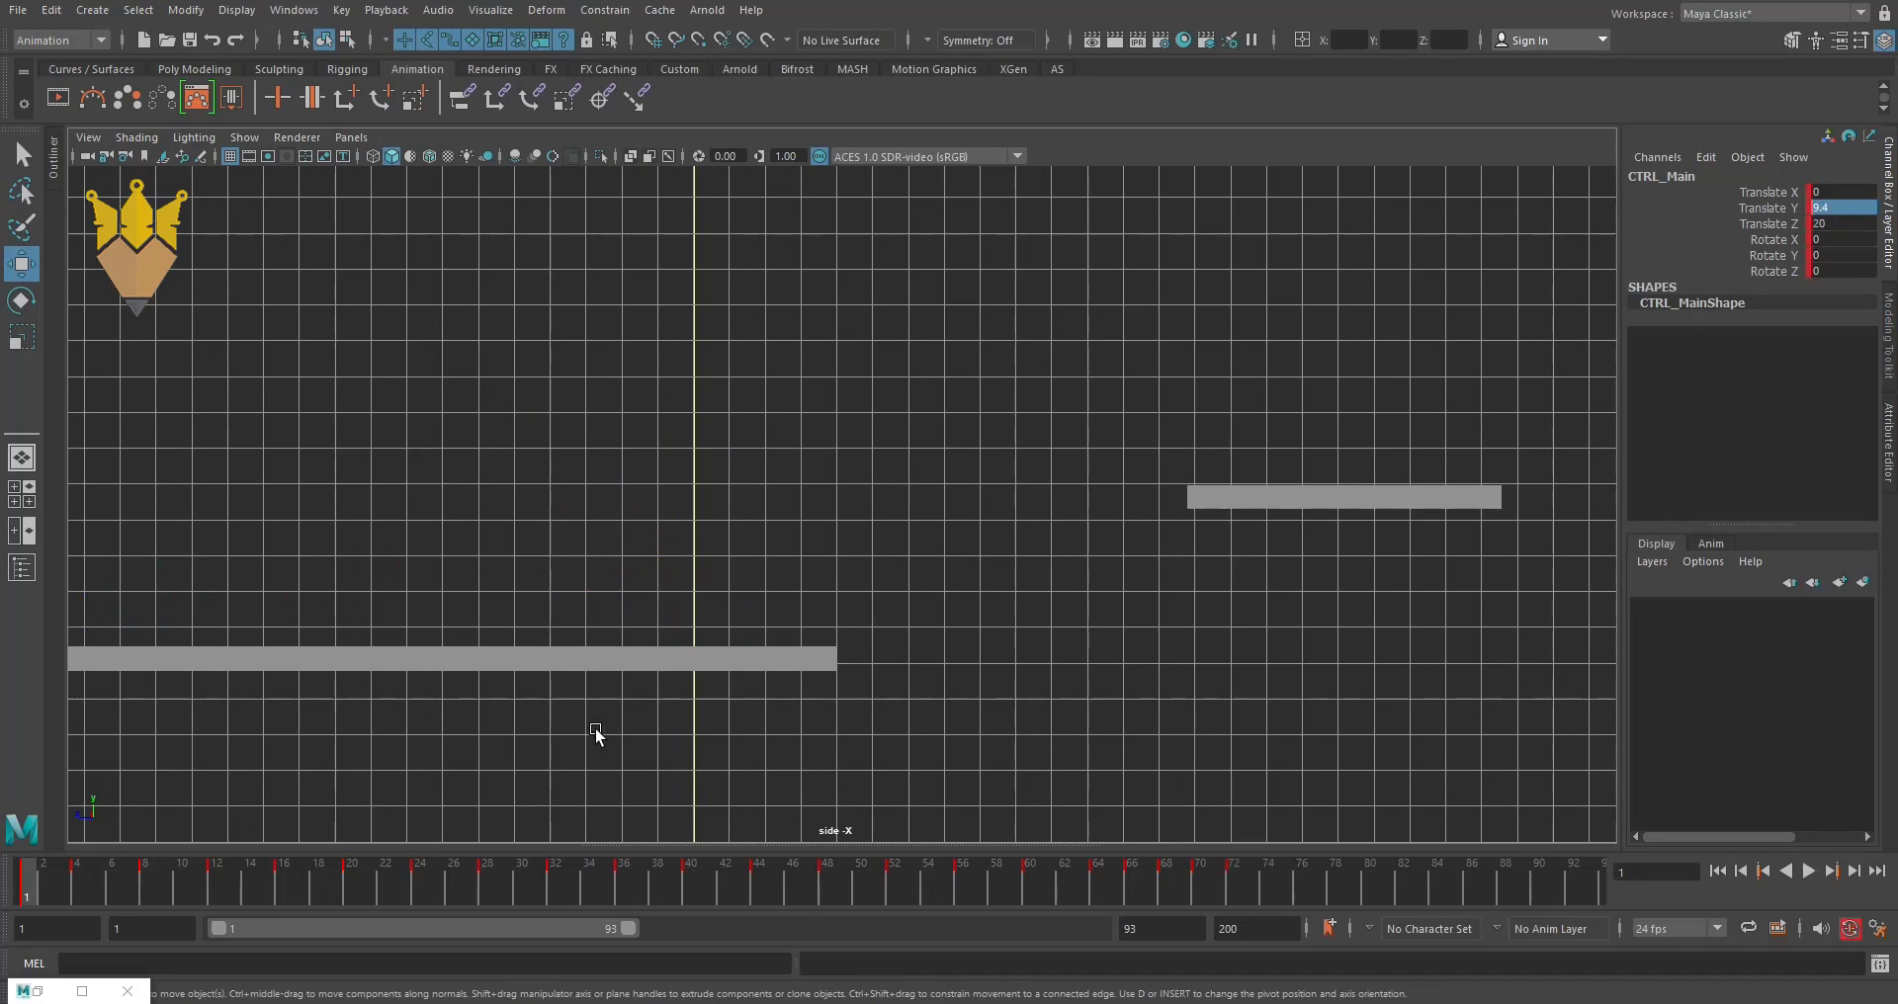
{"action": "middle_click_drag", "start_coordinate": [596, 728], "coordinate": [924, 725], "text": "alt"}
{"action": "mouse_move", "coordinate": [925, 724]}
{"action": "right_mouse_down", "text": "alt"}
{"action": "mouse_move", "coordinate": [717, 750]}
{"action": "mouse_move", "coordinate": [887, 741]}
{"action": "right_mouse_up", "text": "alt"}
{"action": "middle_click_drag", "start_coordinate": [886, 741], "coordinate": [714, 744], "text": "alt"}
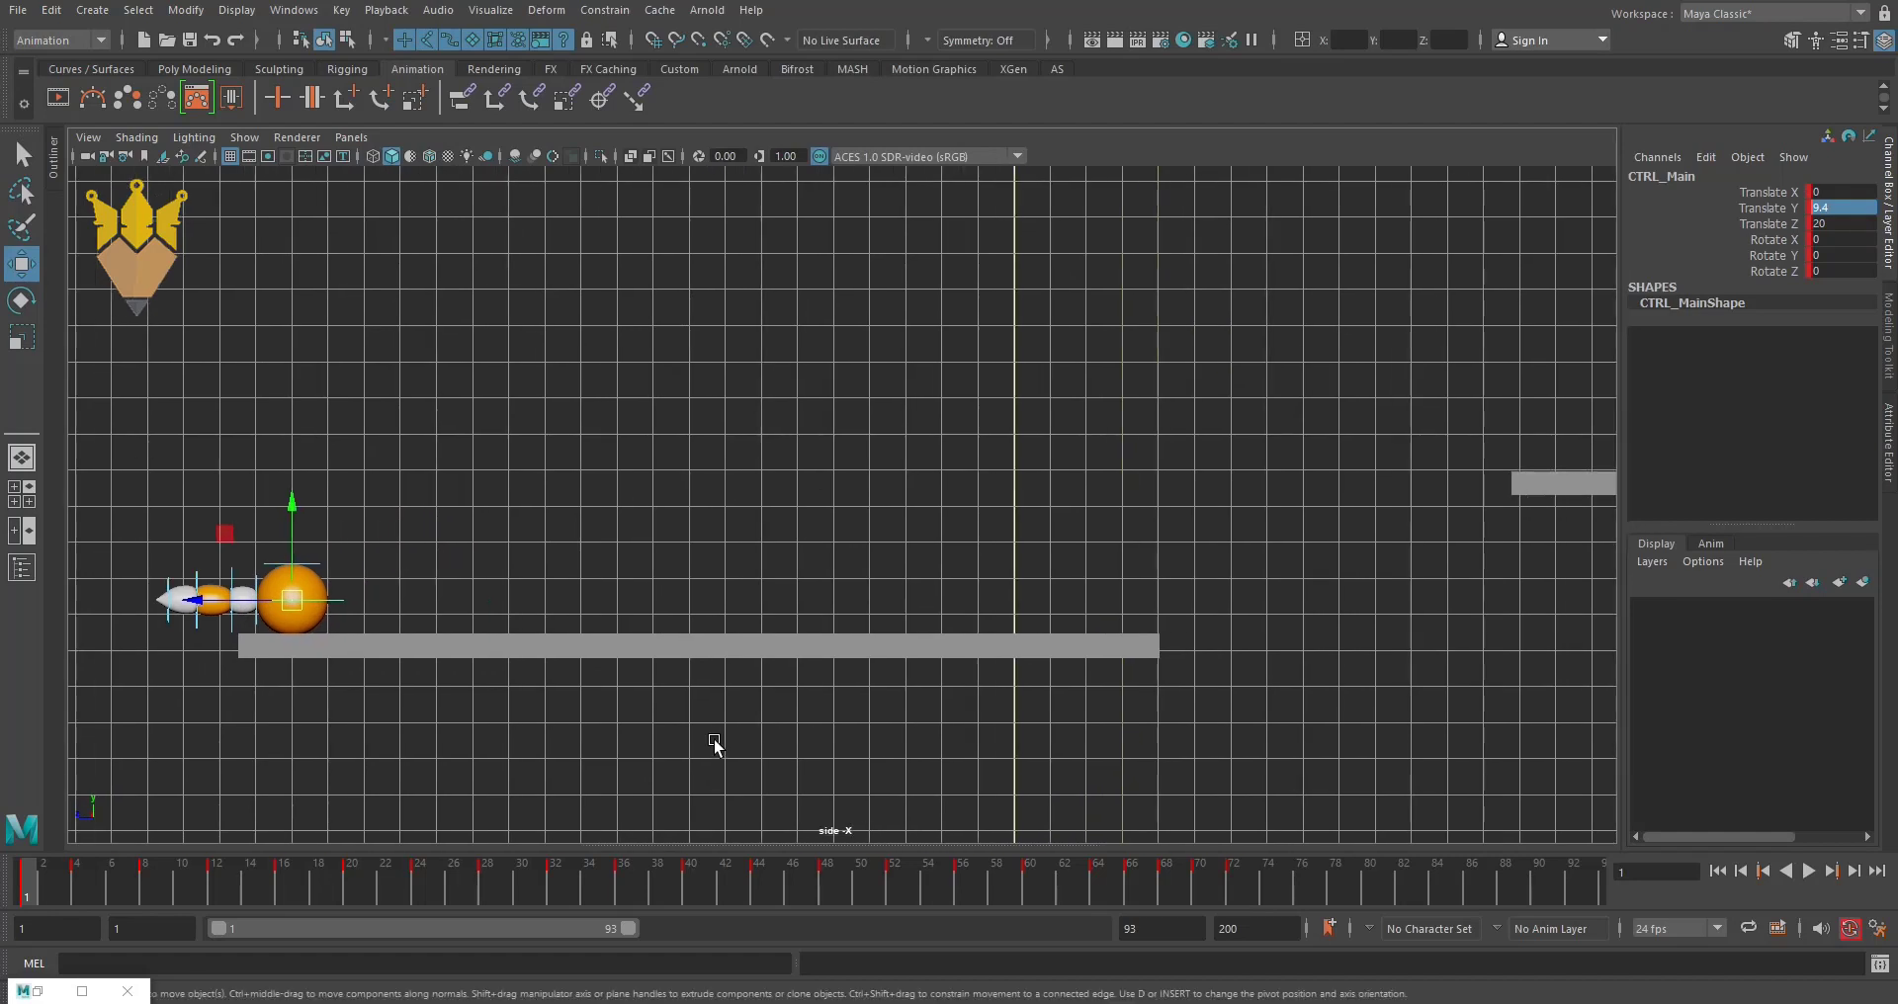
{"action": "right_click_drag", "start_coordinate": [714, 743], "coordinate": [799, 743], "text": "alt"}
{"action": "middle_click_drag", "start_coordinate": [799, 743], "coordinate": [821, 744], "text": "alt"}
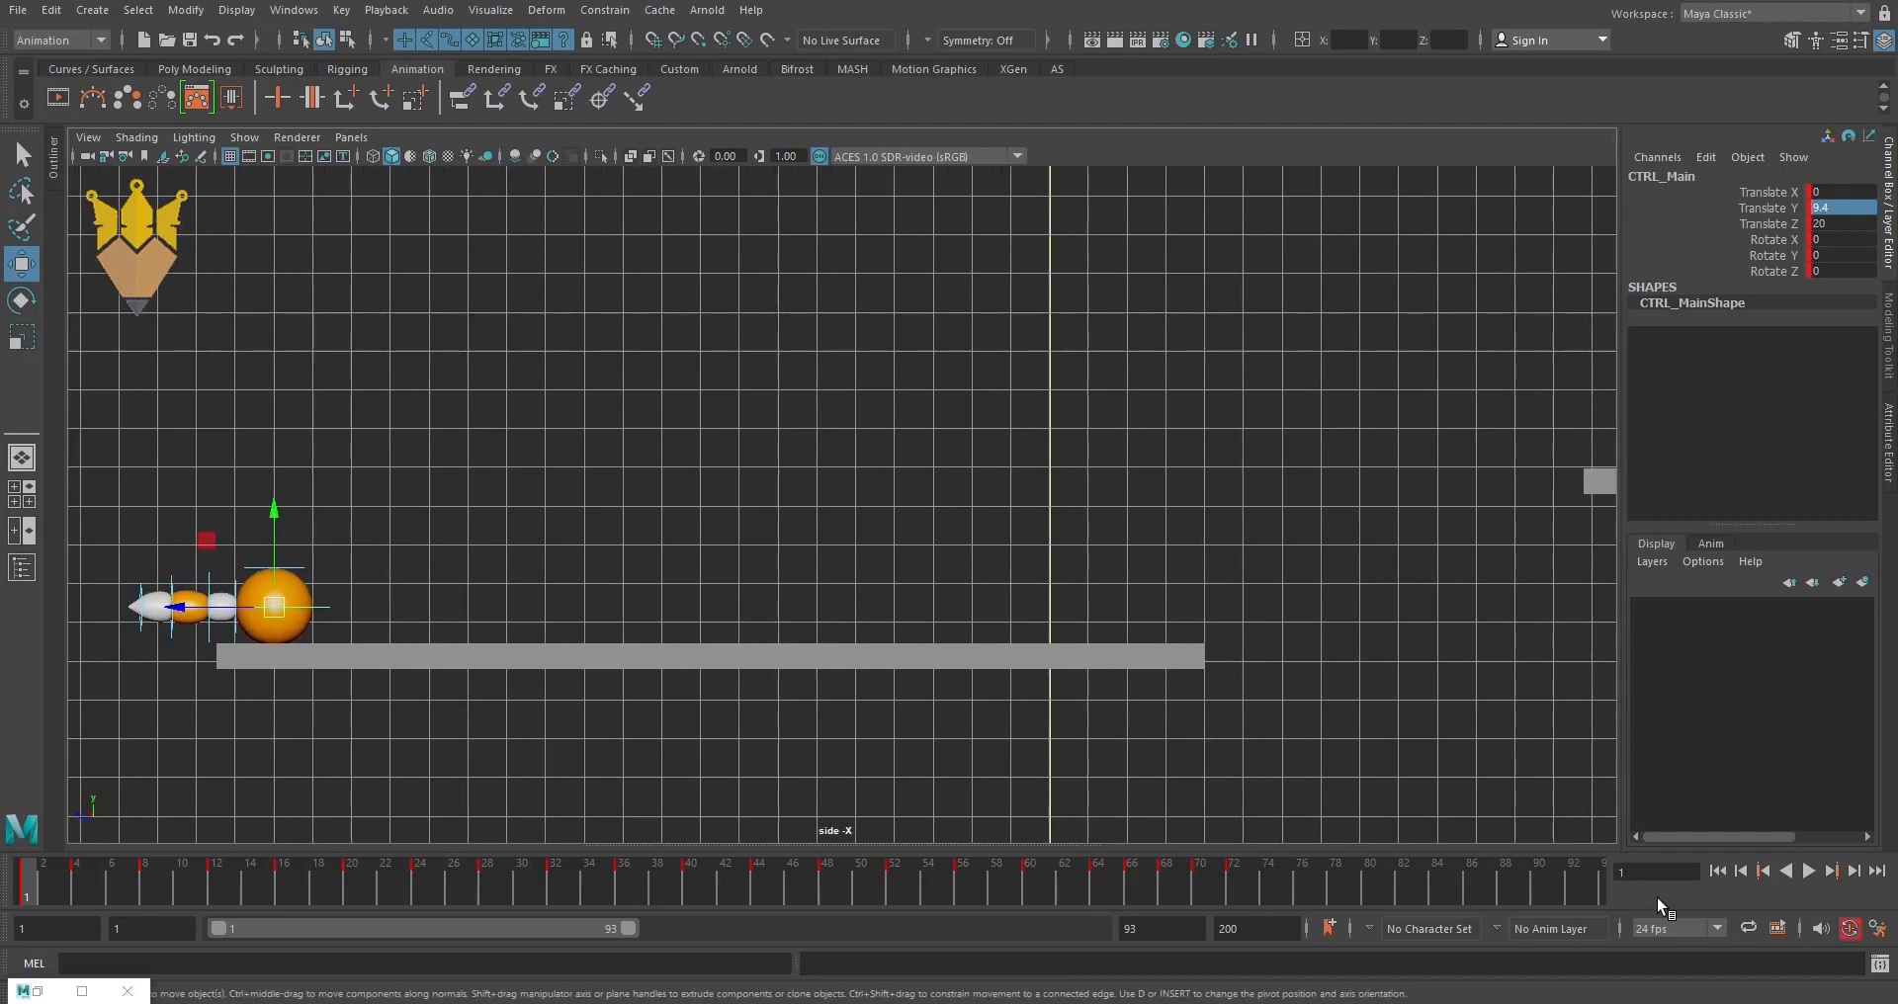
{"action": "left_click", "coordinate": [1801, 869]}
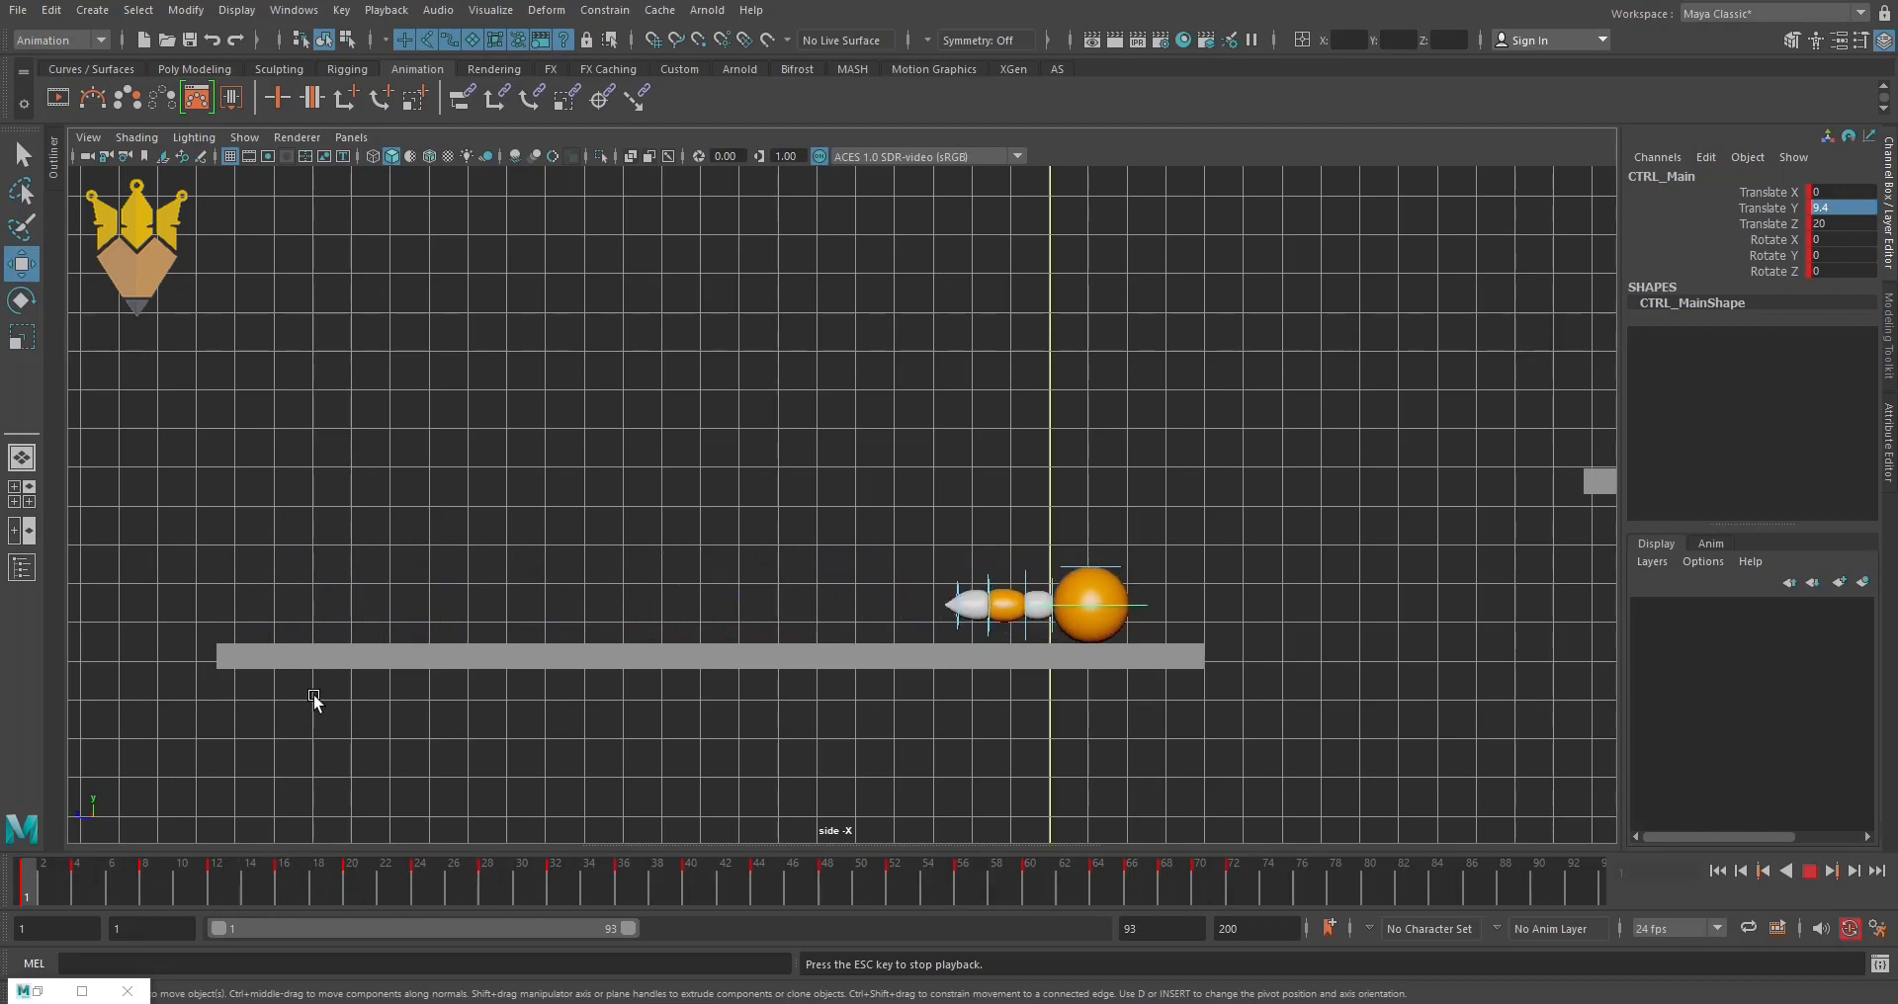
{"action": "left_click", "coordinate": [1810, 871]}
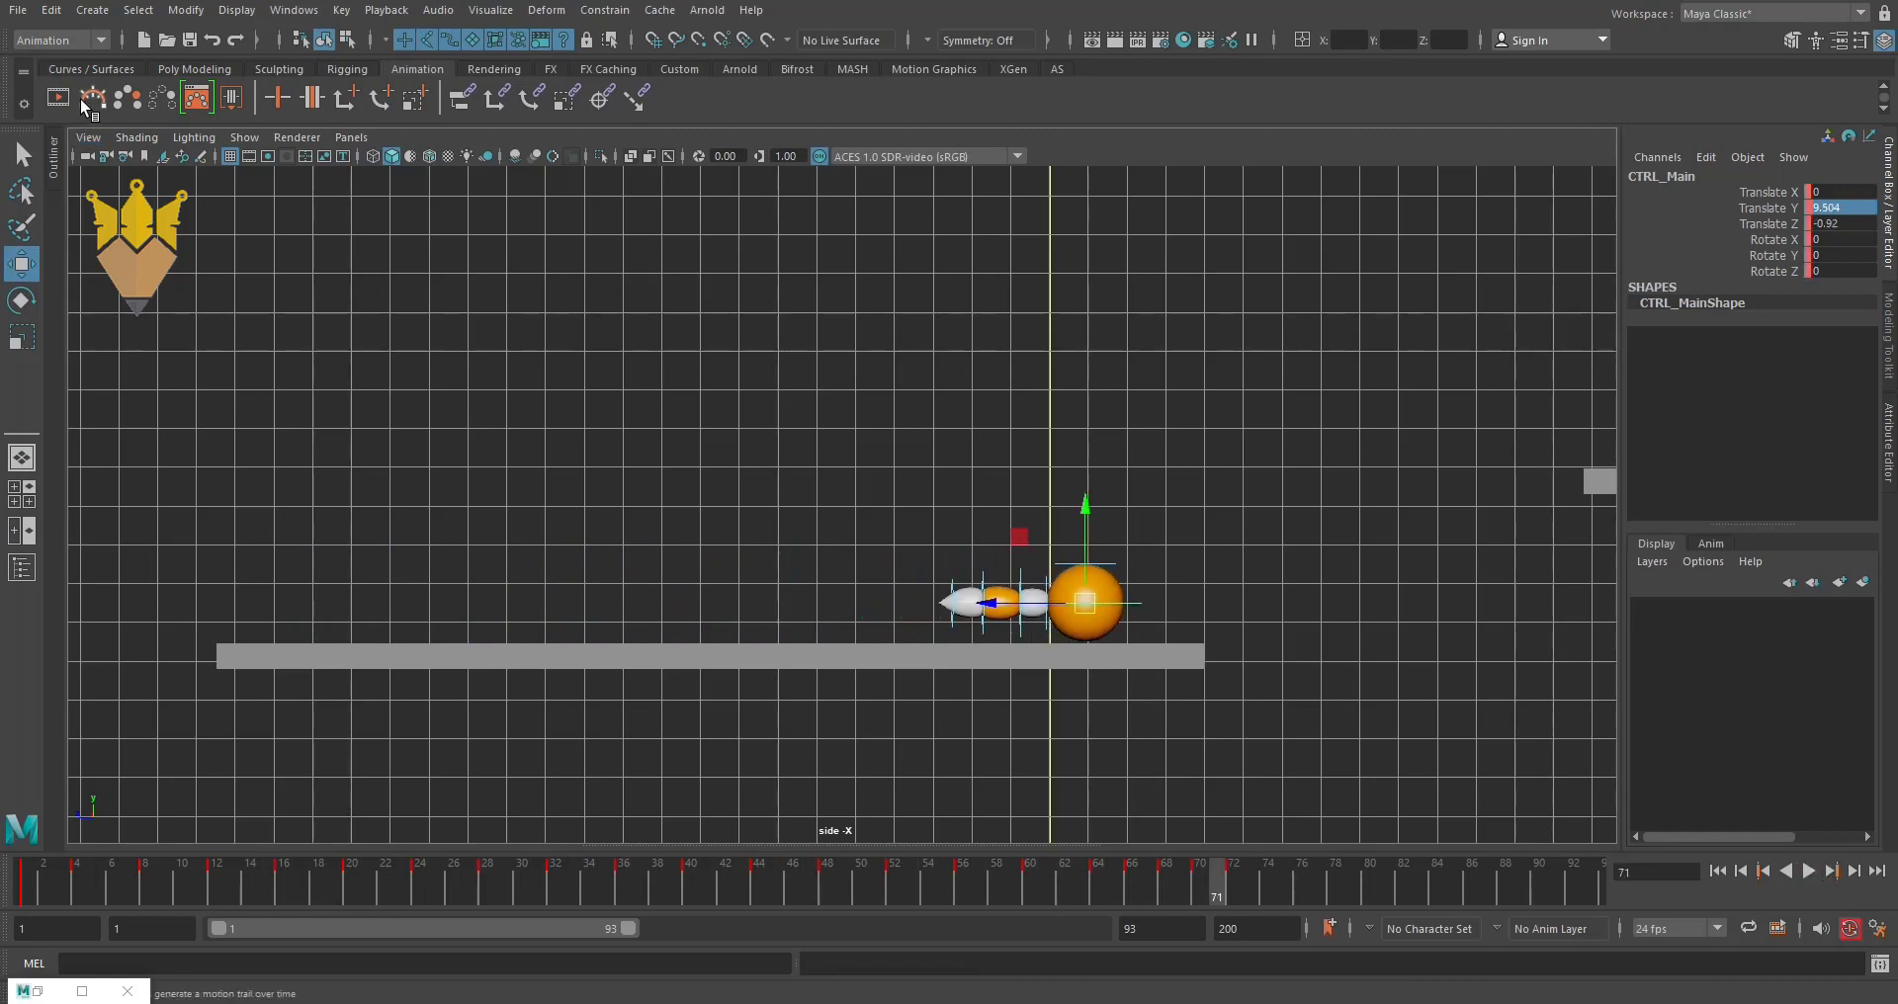
{"action": "key", "text": "ctrl+m"}
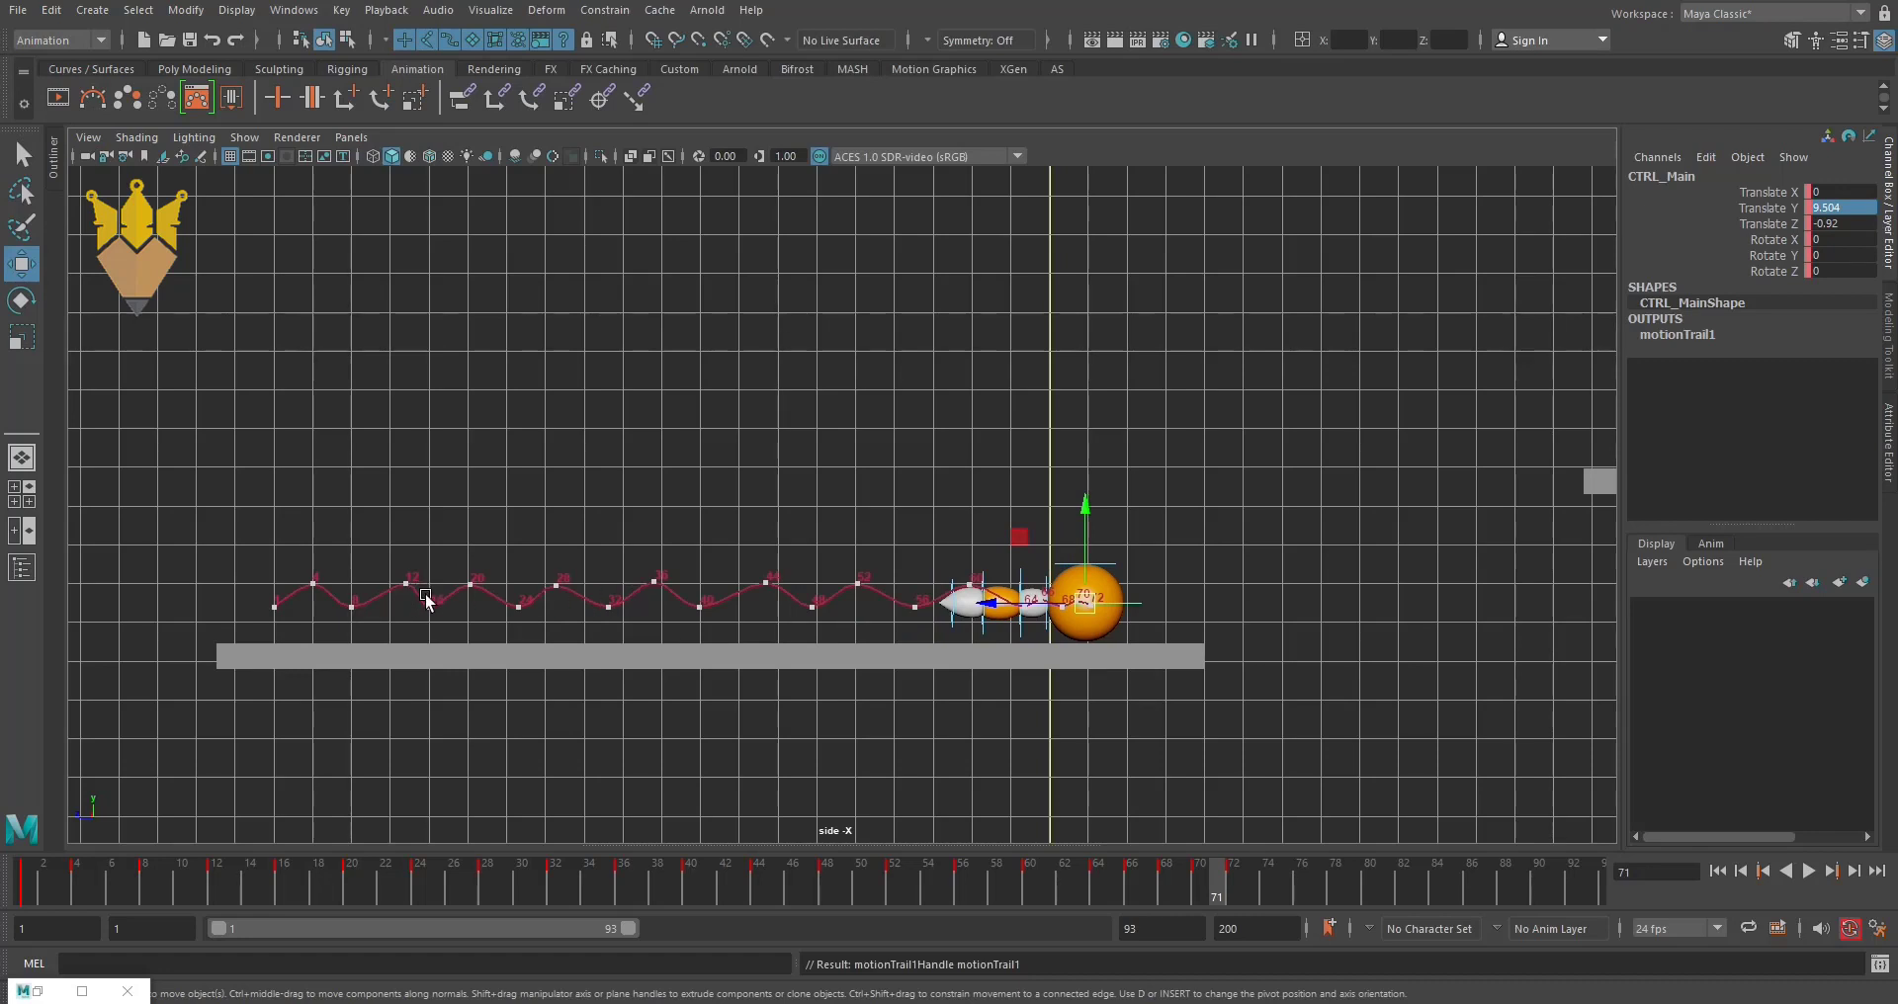
{"action": "left_click", "coordinate": [578, 614]}
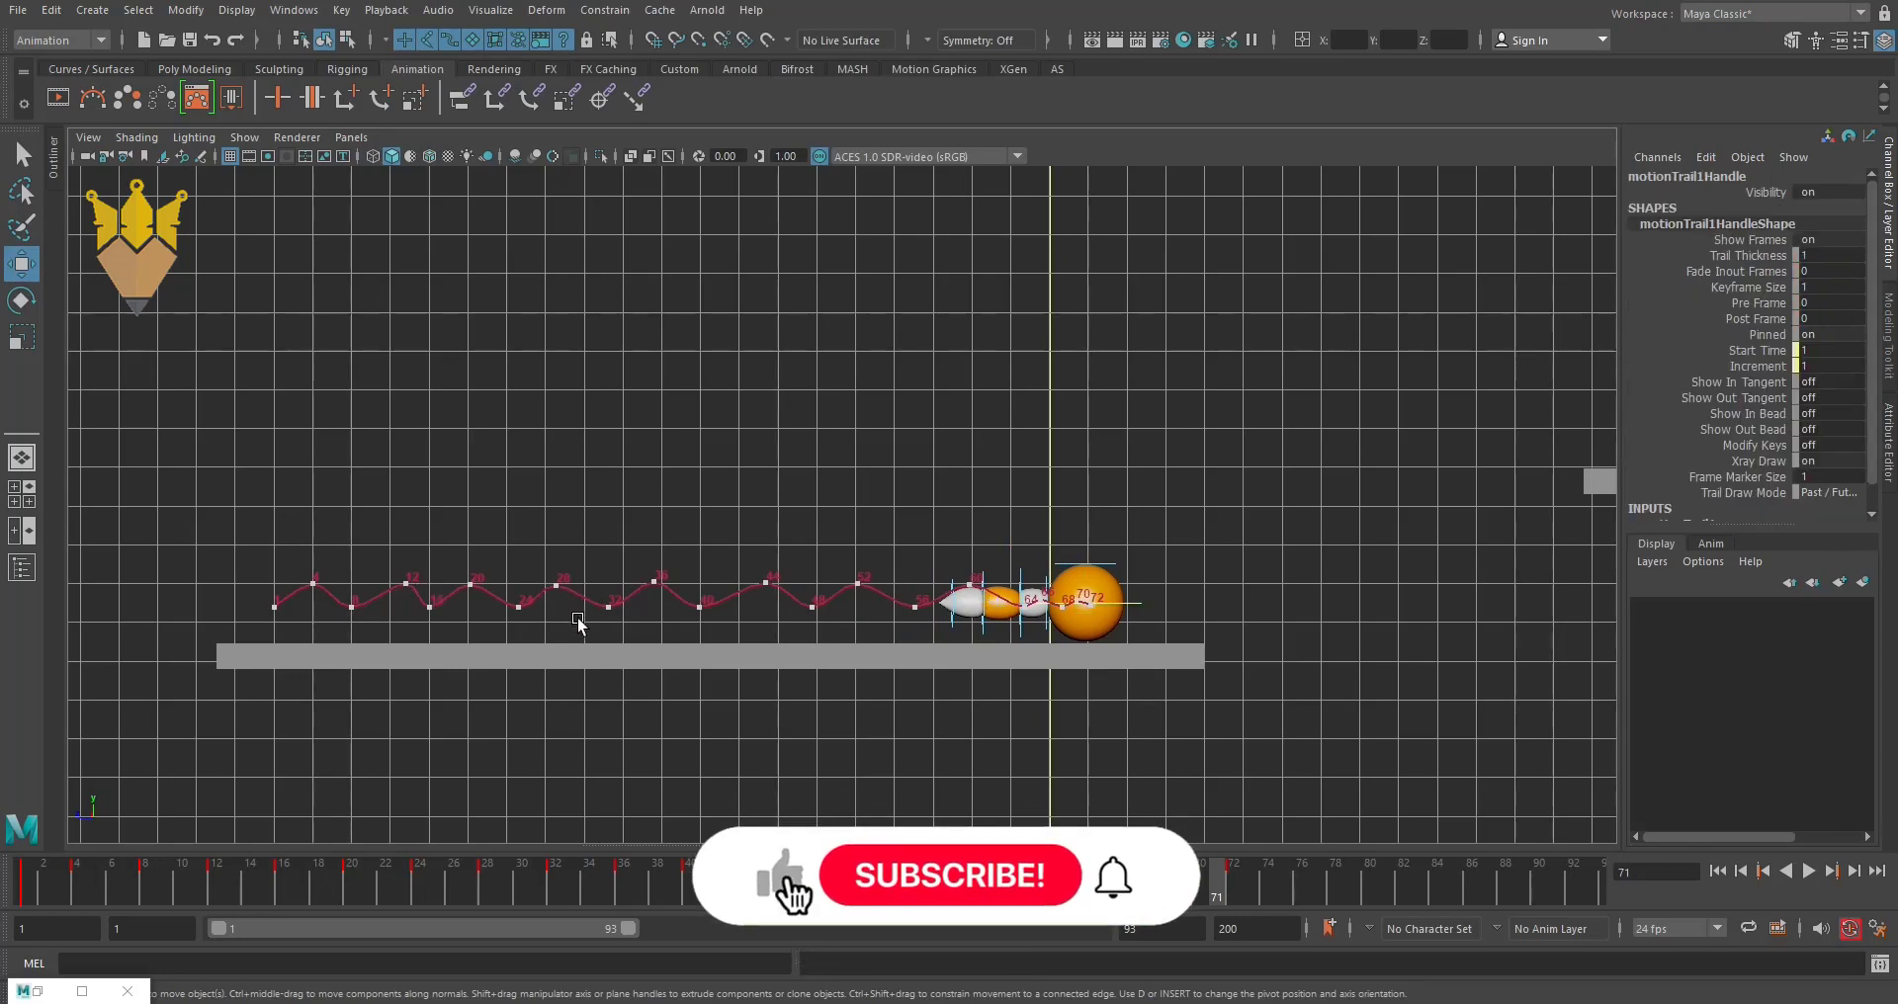
{"action": "key", "text": "Delete"}
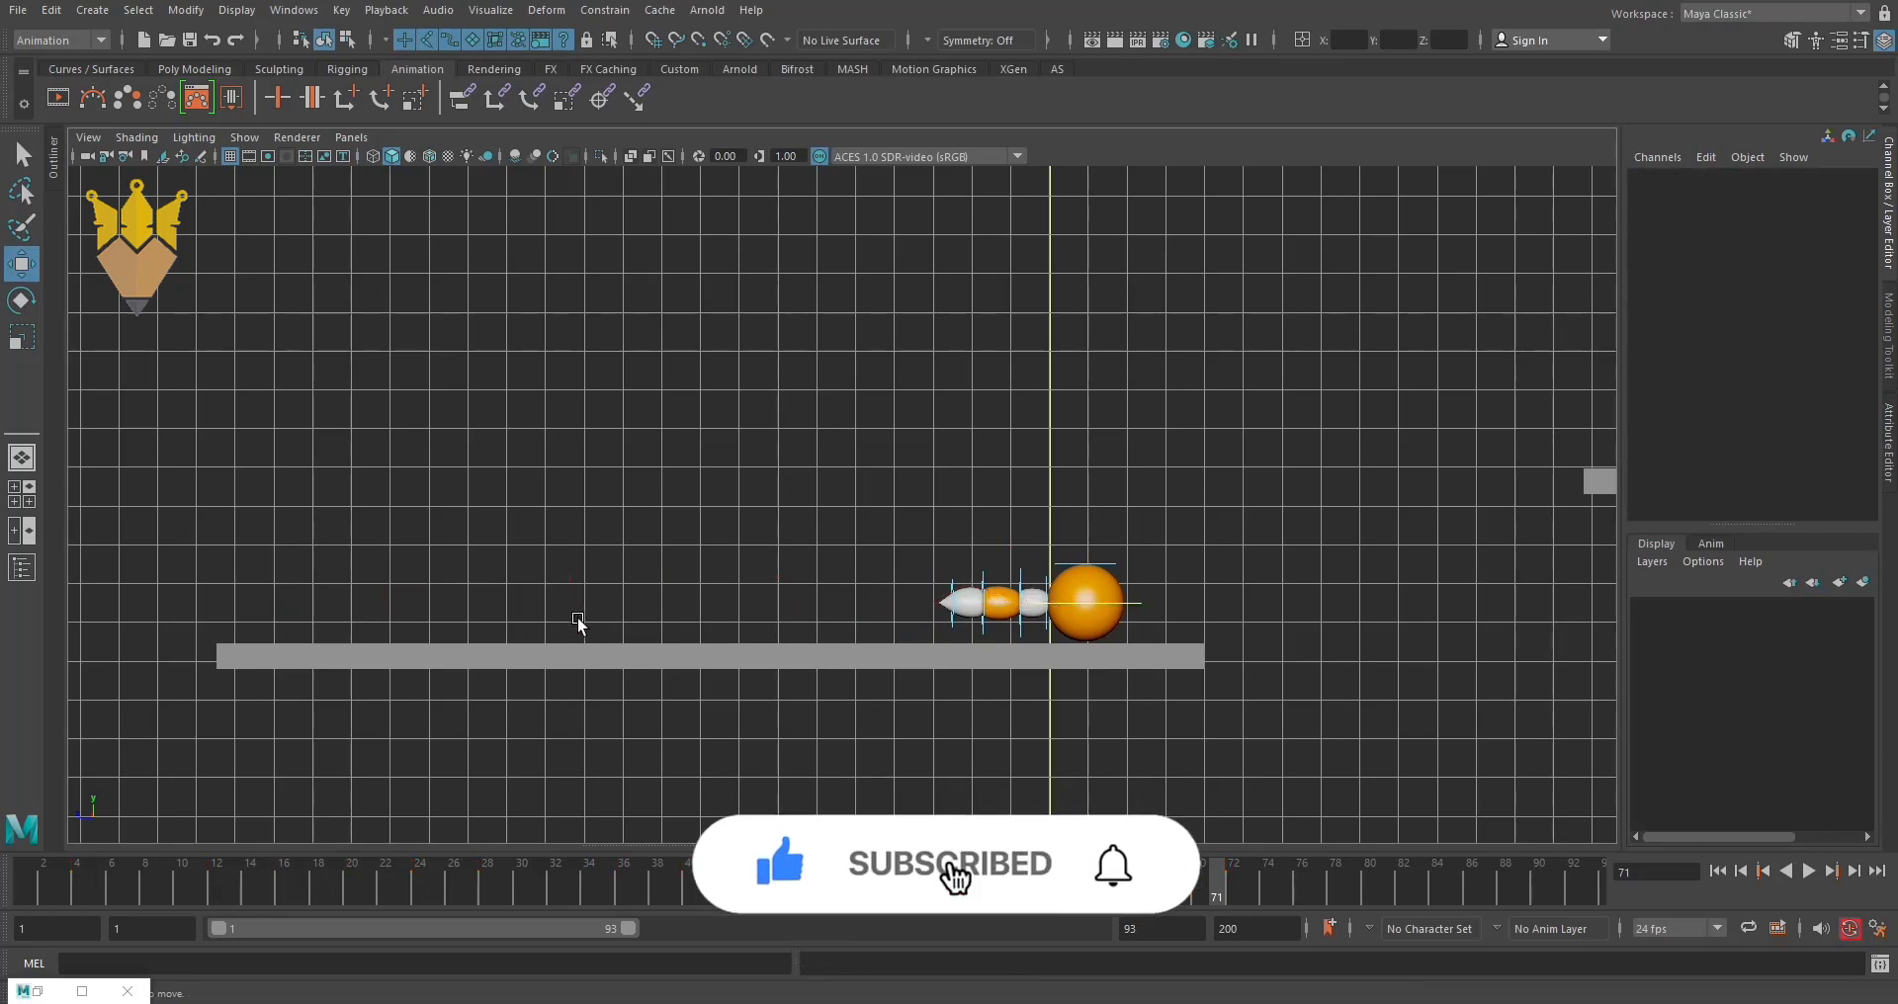
{"action": "right_click_drag", "start_coordinate": [1182, 699], "coordinate": [1095, 680], "text": "alt"}
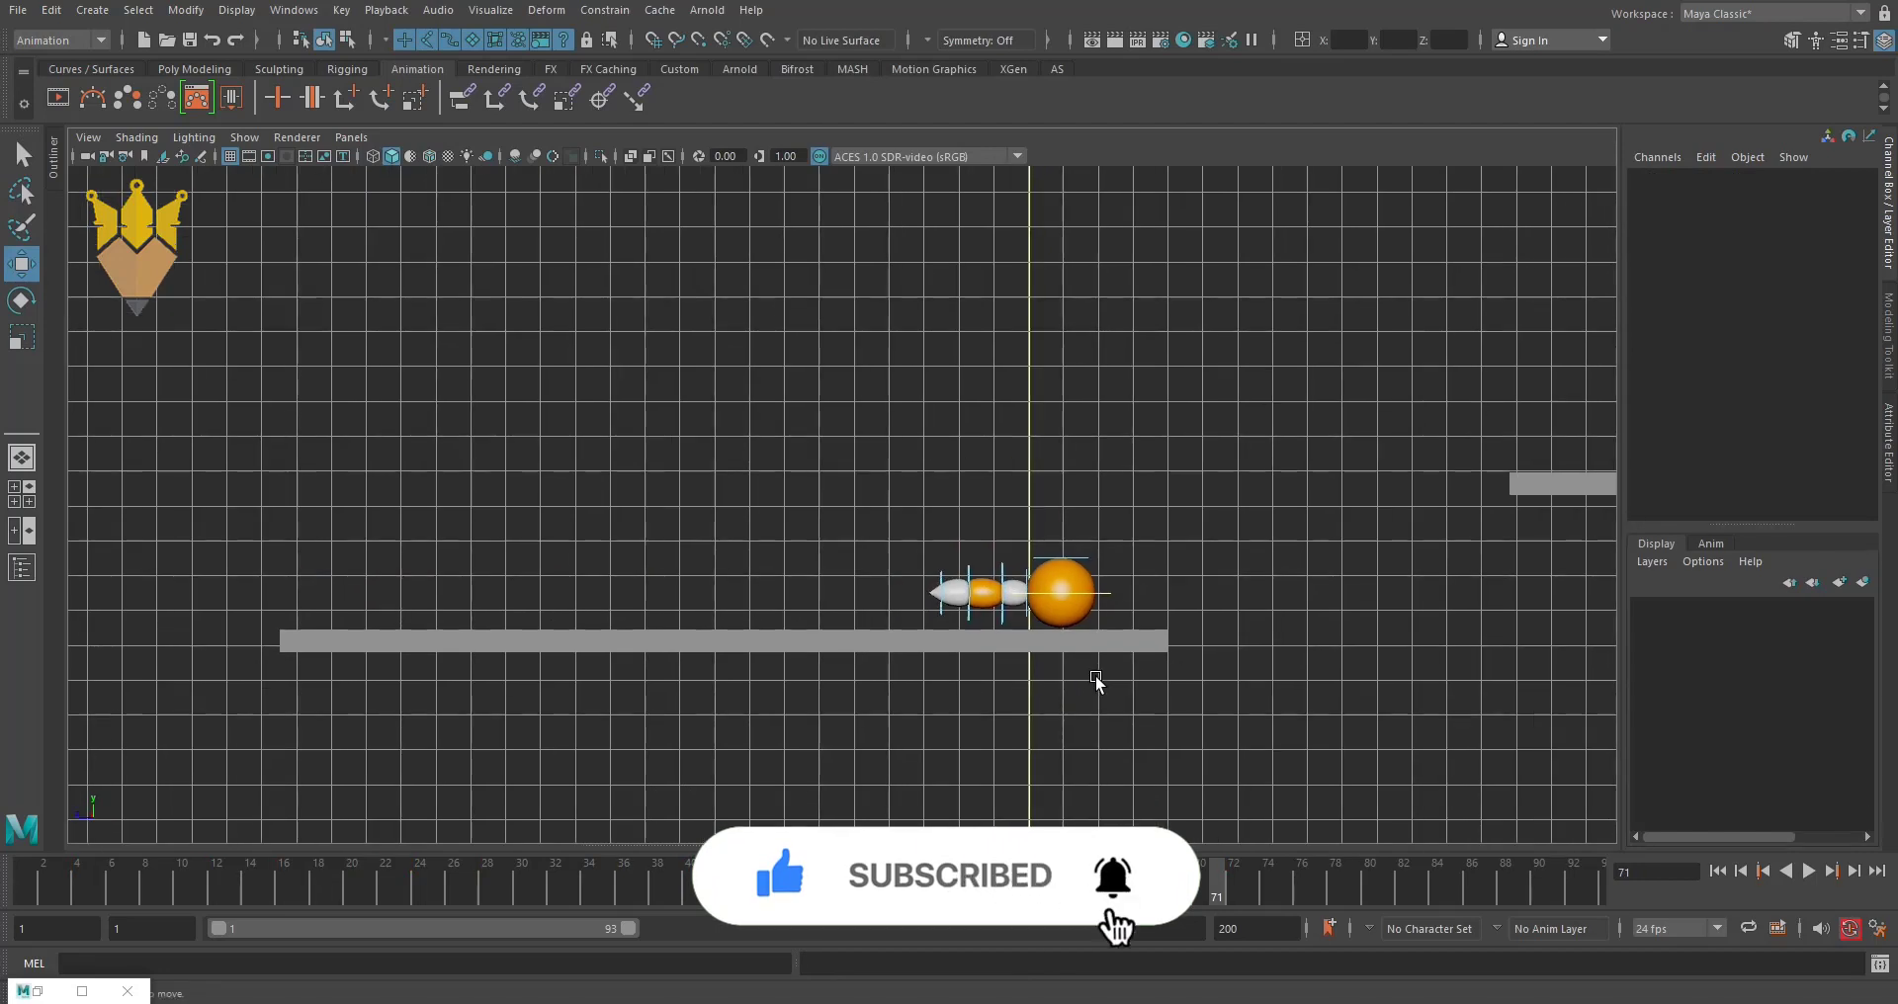
{"action": "middle_click_drag", "start_coordinate": [1095, 680], "coordinate": [711, 754], "text": "alt"}
{"action": "right_click_drag", "start_coordinate": [1144, 682], "coordinate": [870, 620], "text": "alt"}
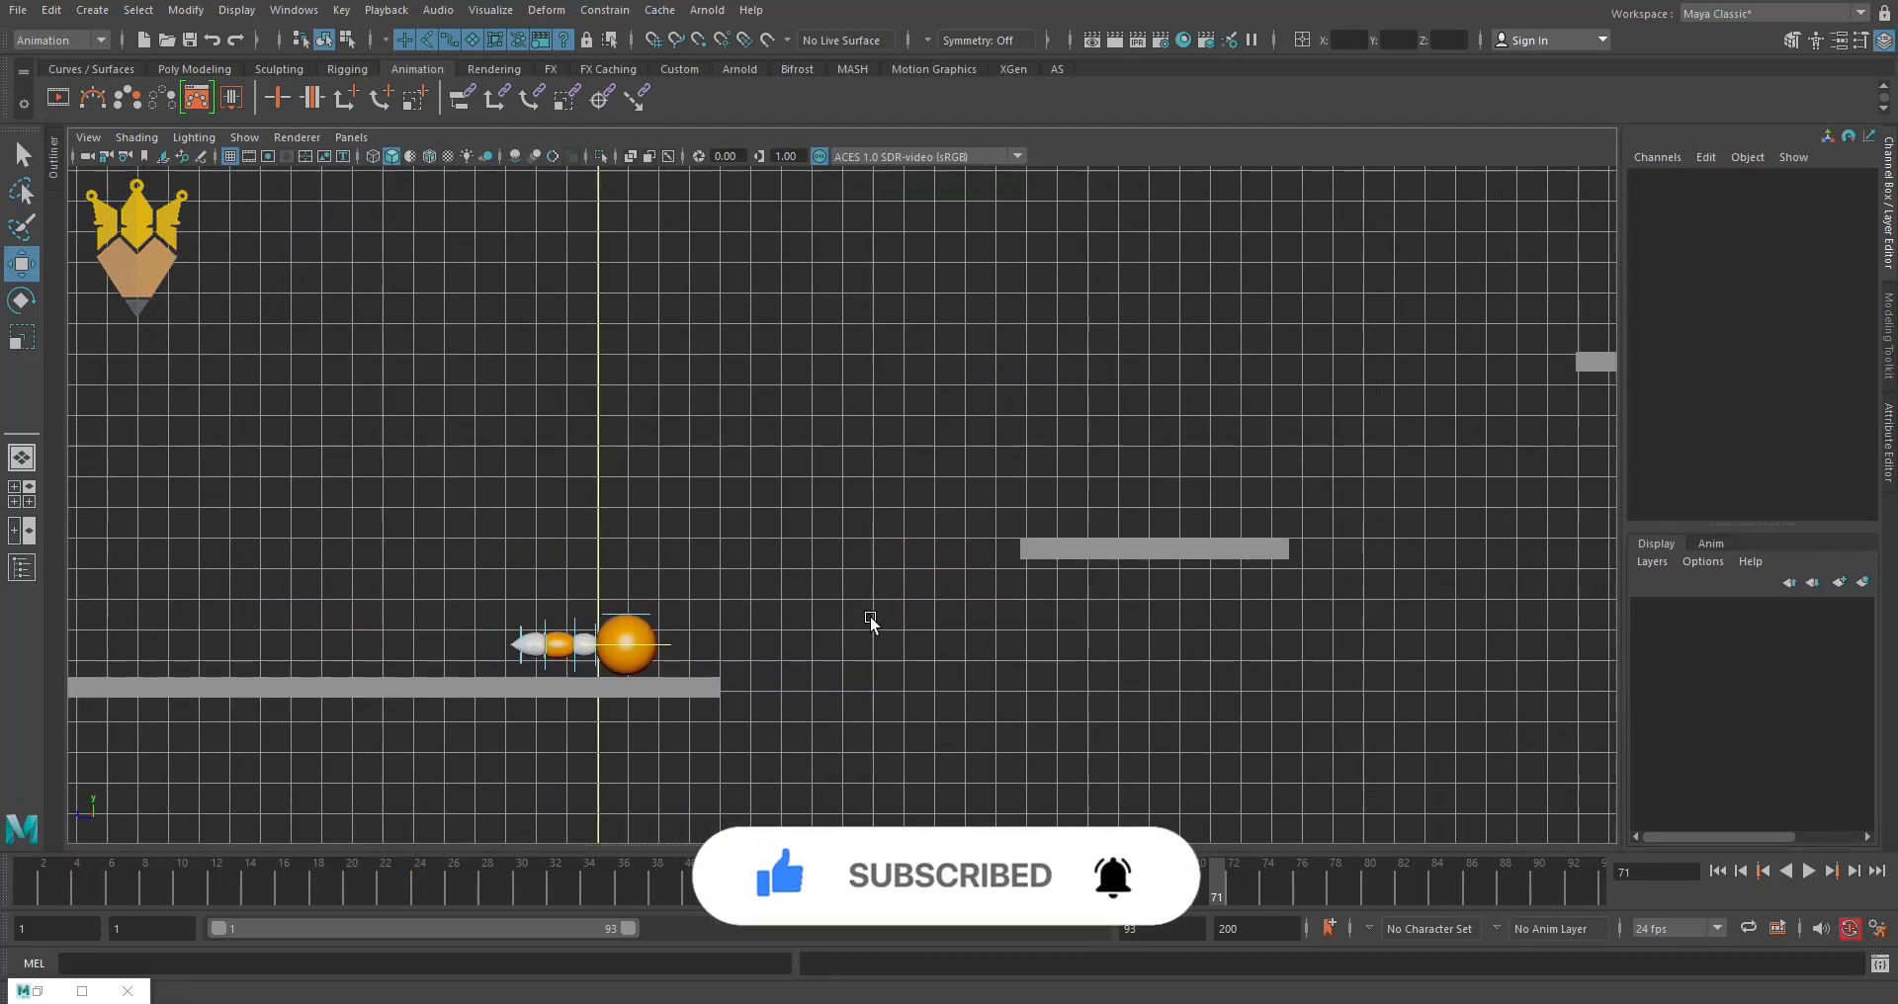
{"action": "mouse_move", "coordinate": [1056, 658]}
{"action": "middle_mouse_down", "text": "alt"}
{"action": "mouse_move", "coordinate": [791, 687]}
{"action": "mouse_move", "coordinate": [932, 636]}
{"action": "middle_mouse_up", "text": "alt"}
{"action": "right_click_drag", "start_coordinate": [827, 665], "coordinate": [872, 733], "text": "alt"}
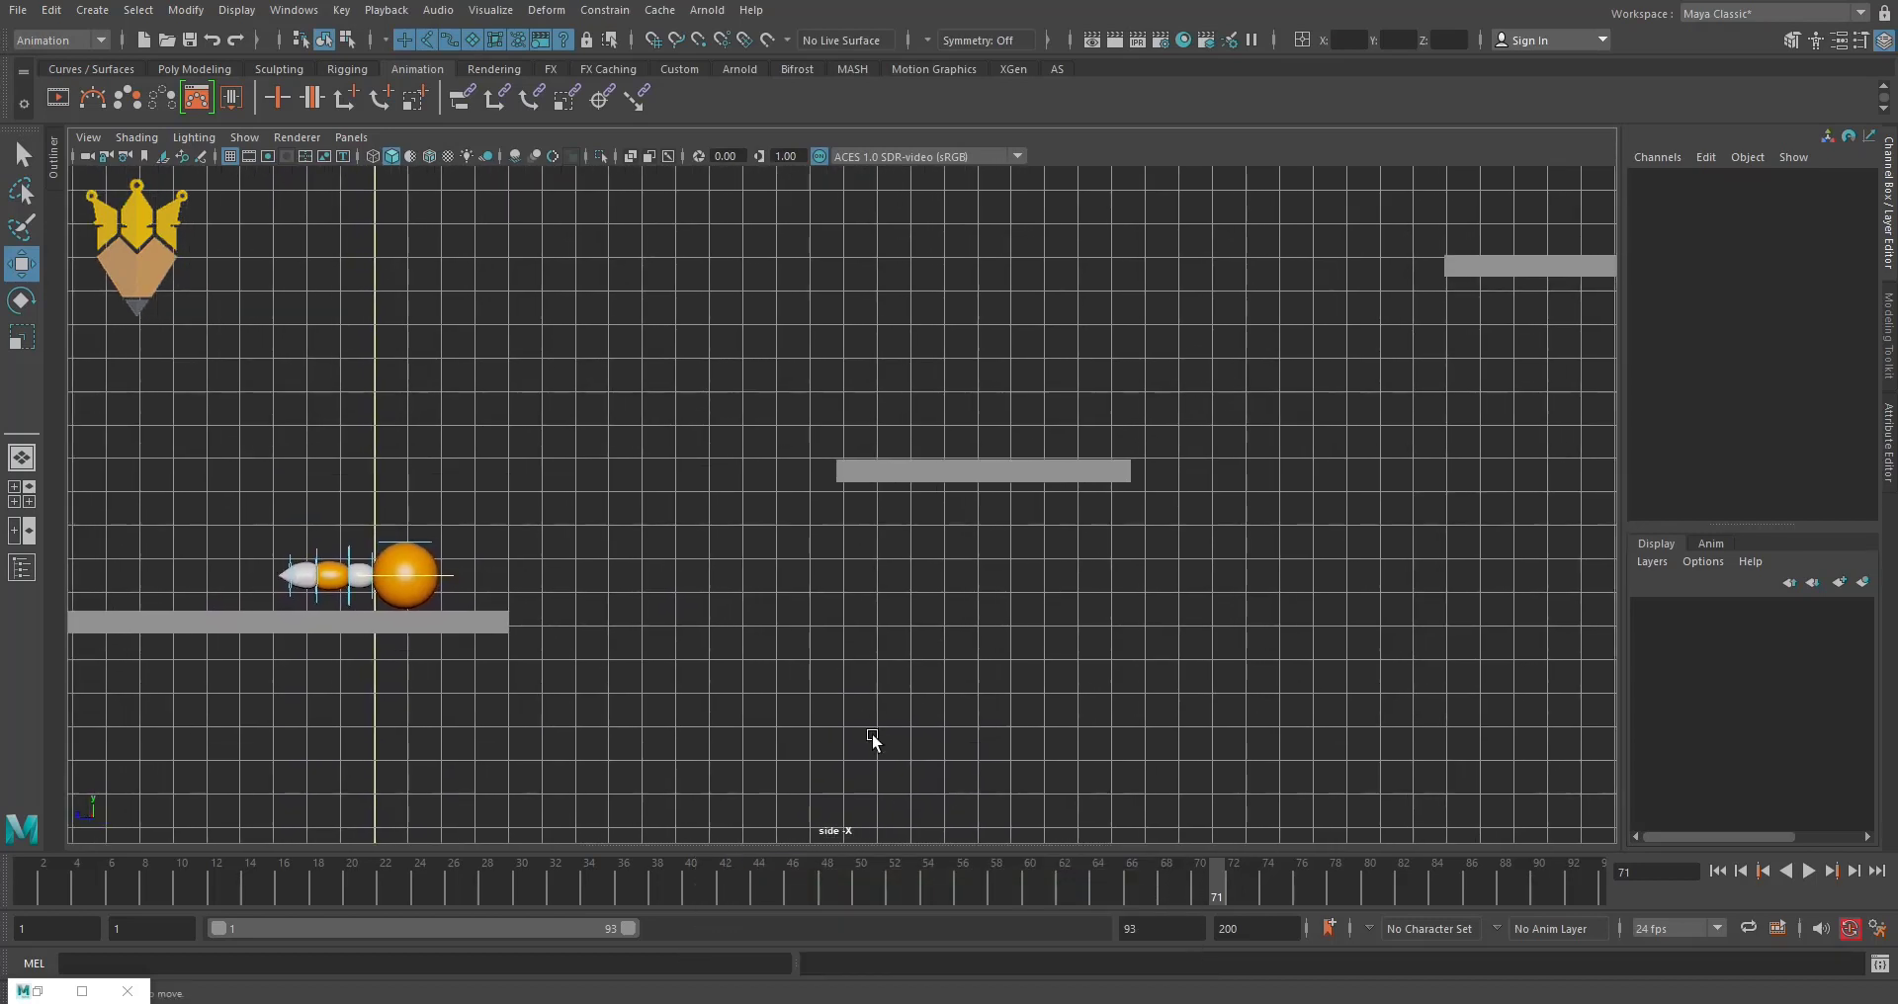
{"action": "key", "text": "alt+v"}
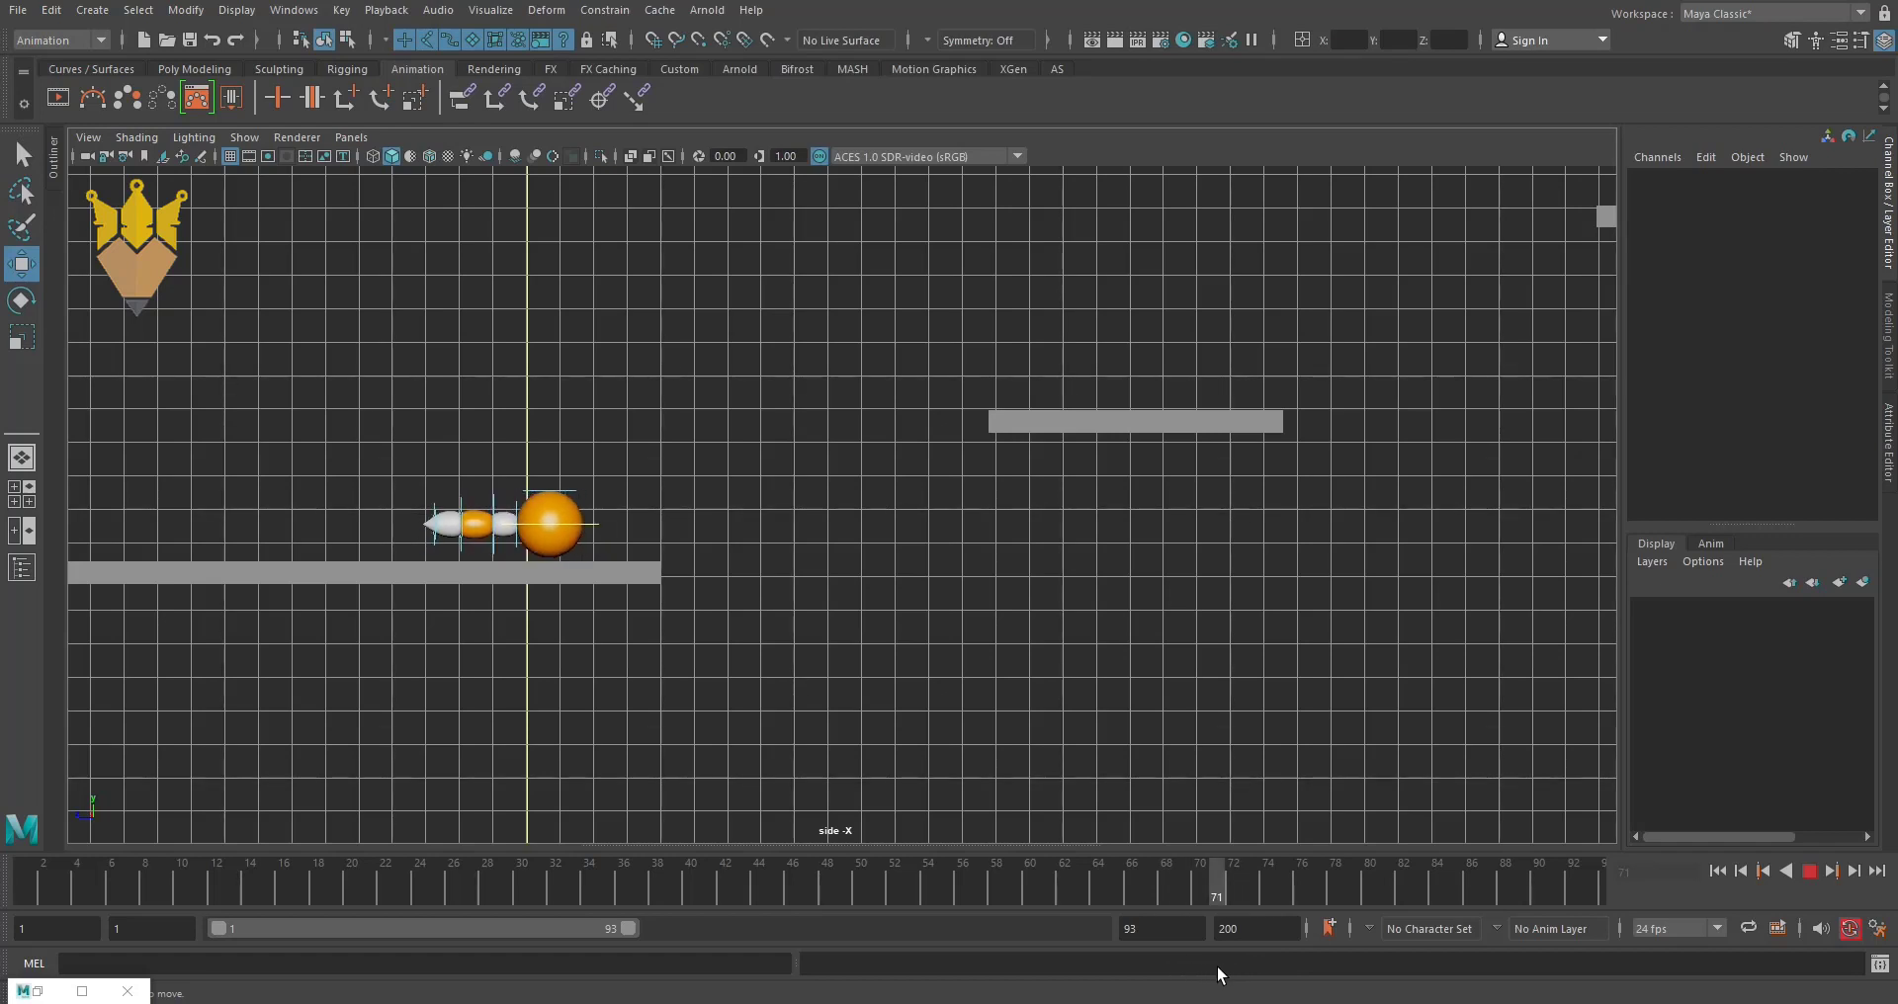
- Key the ball's top squash control in its unsquashed shape at frame 72
{"action": "key", "text": "Escape"}
{"action": "left_click", "coordinate": [607, 531]}
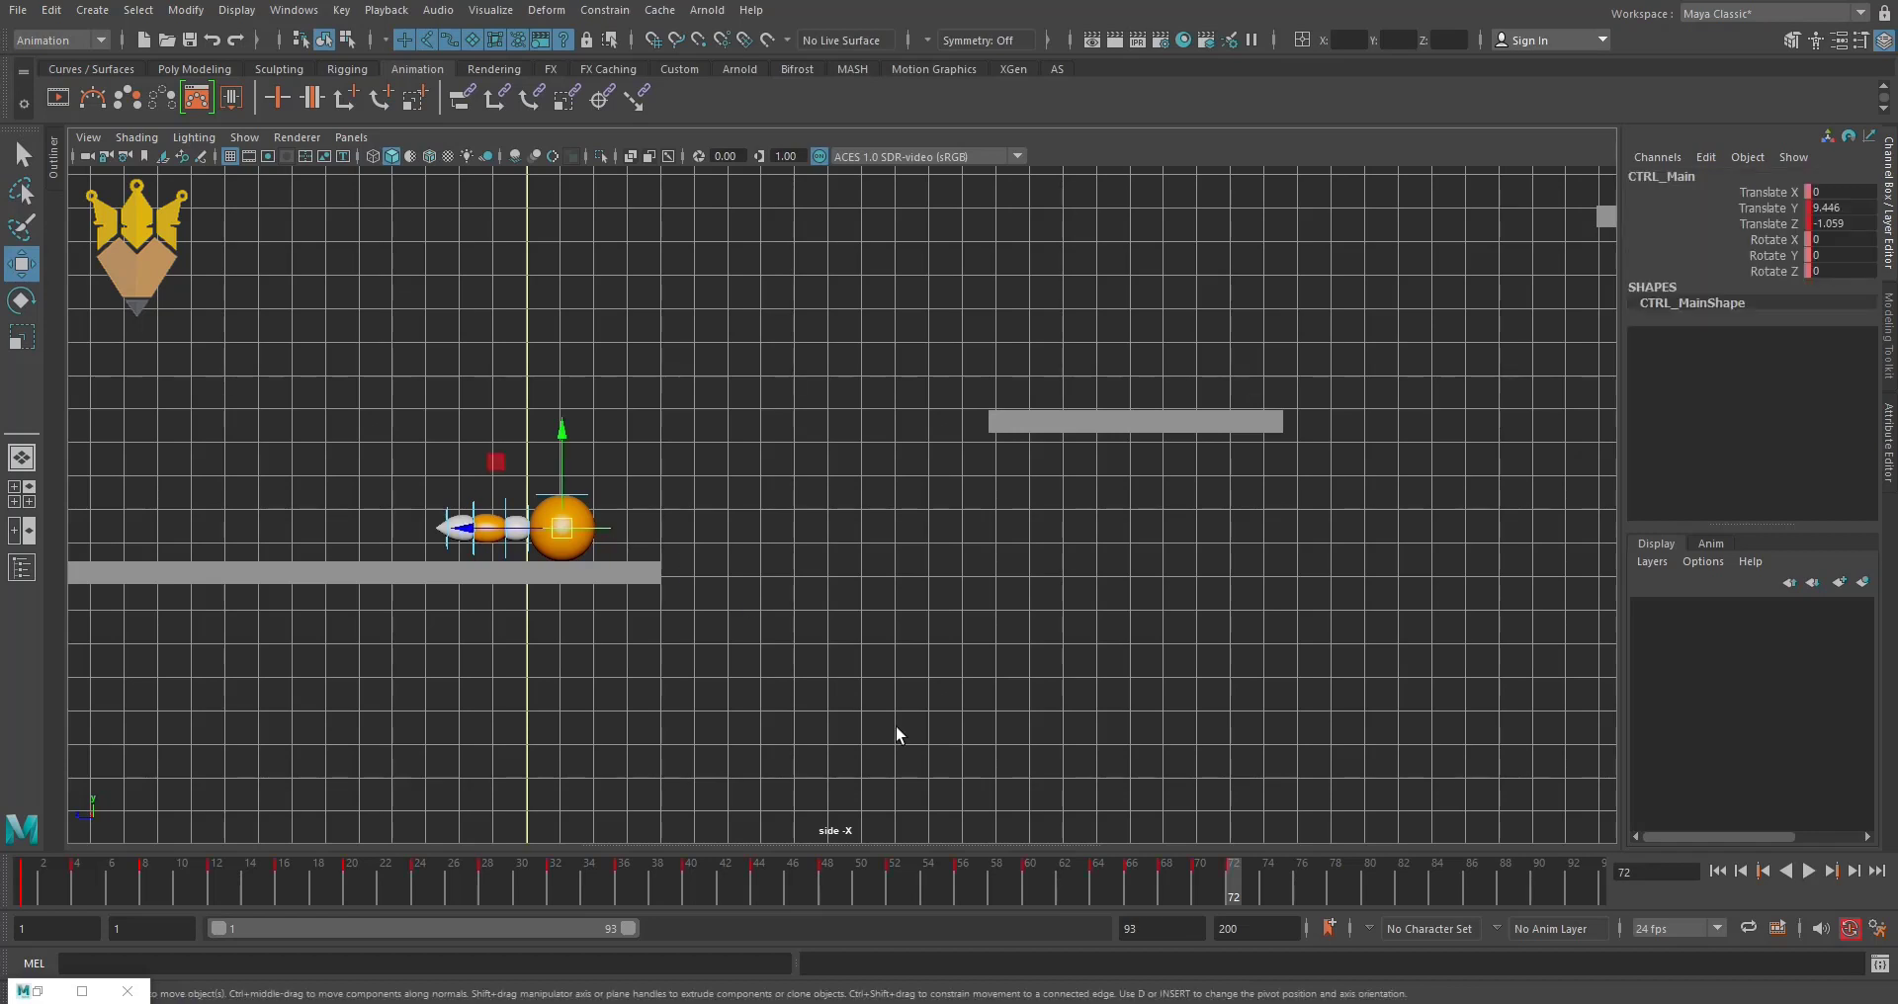
{"action": "left_click", "coordinate": [586, 490]}
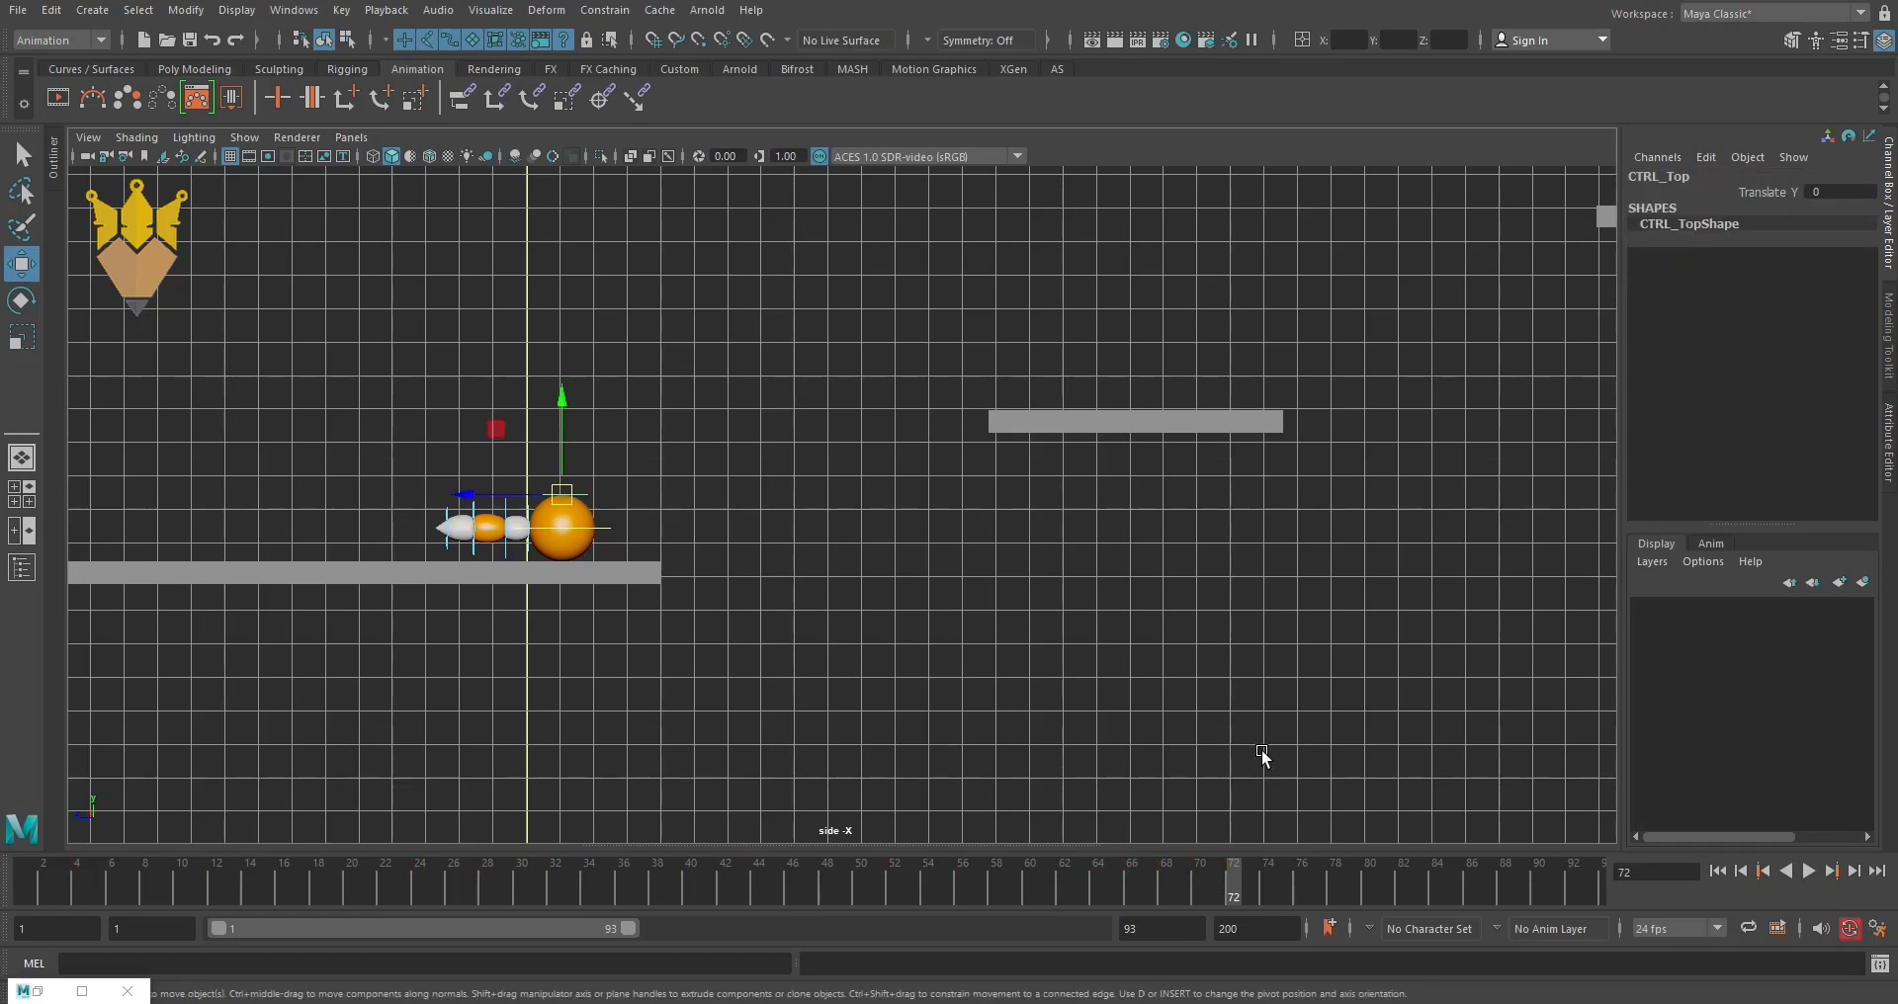
{"action": "key", "text": "s"}
- Squash the ball flat with its top control at frame 78, key it, and preview
{"action": "key", "text": "alt+v"}
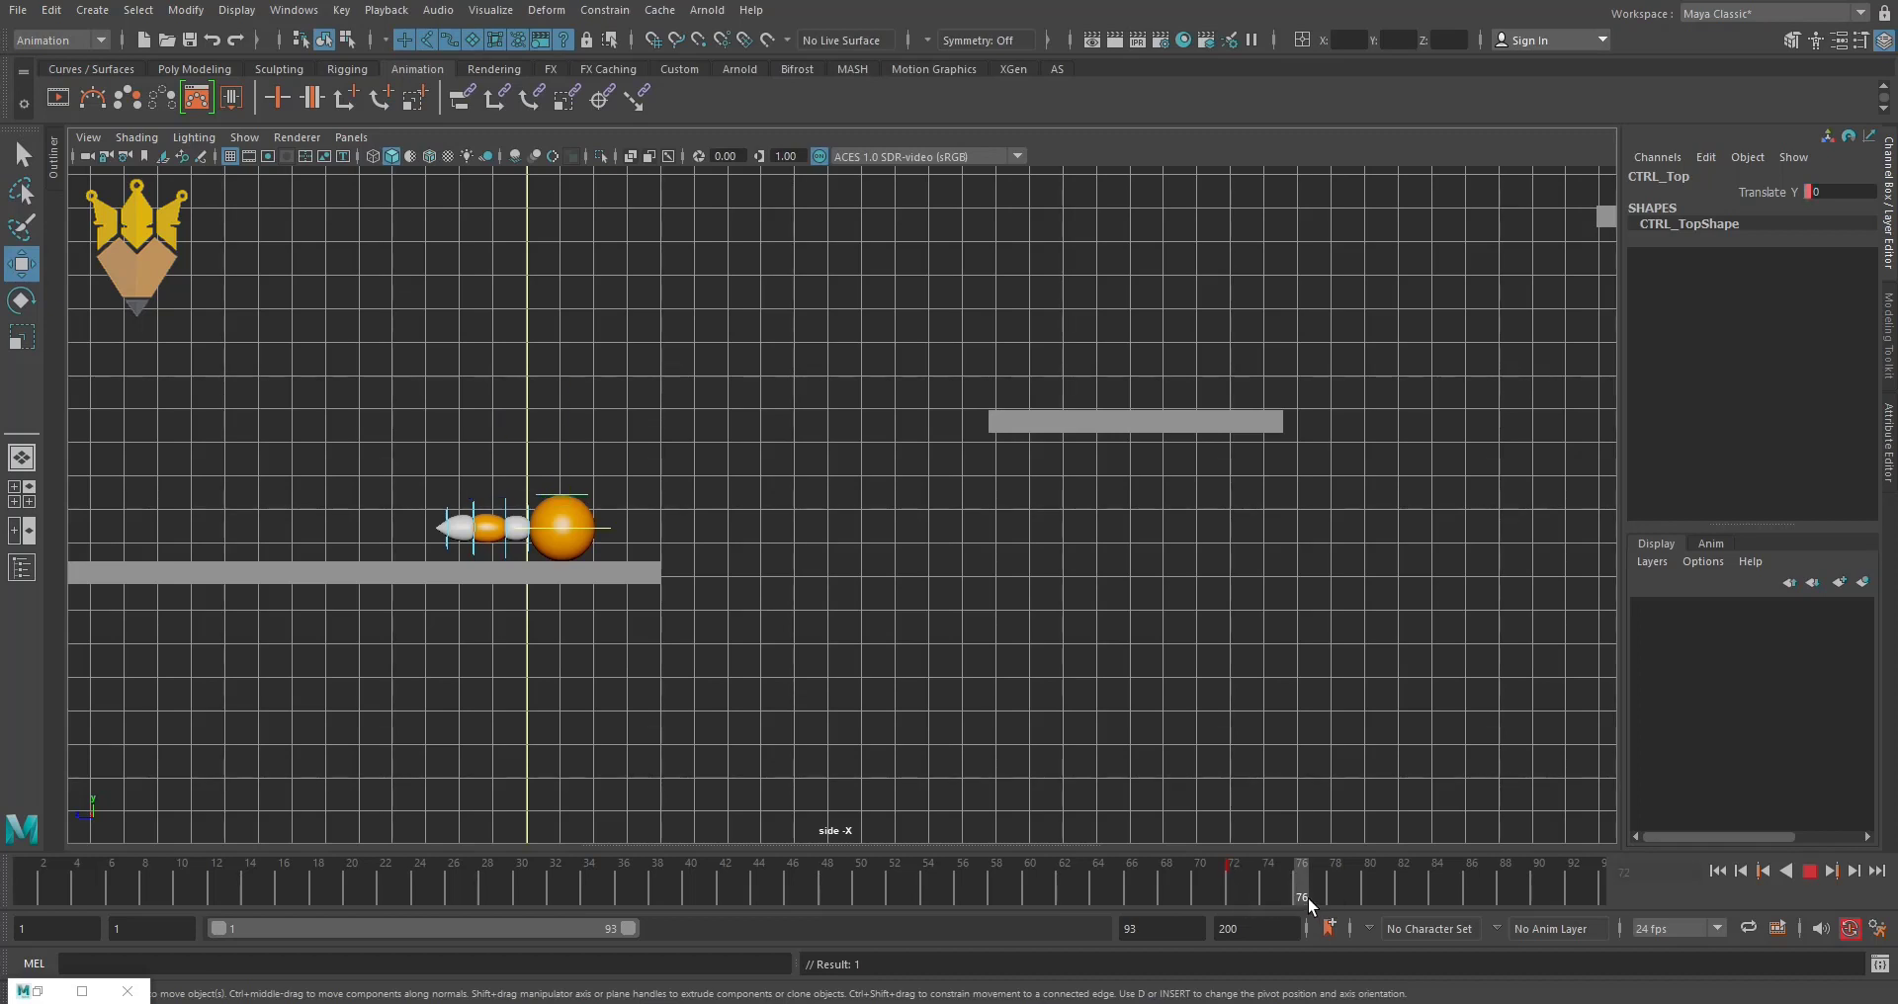
{"action": "left_click", "coordinate": [1333, 900]}
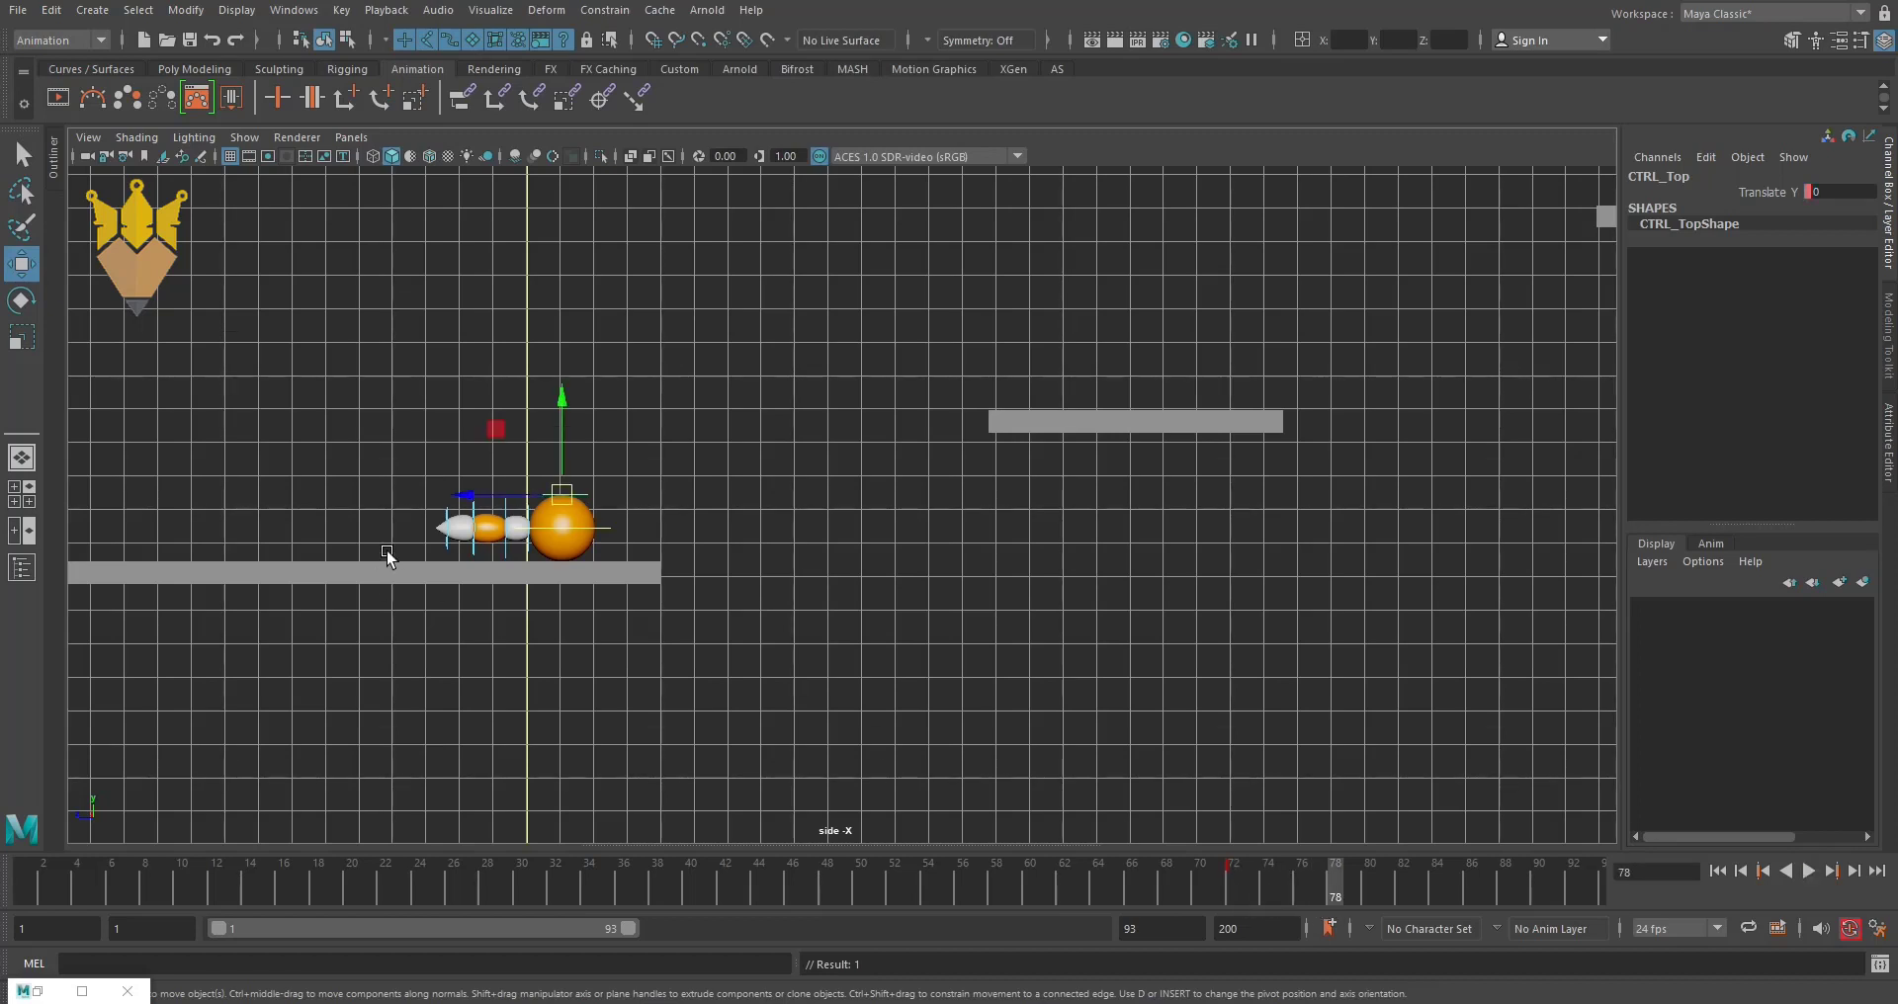
{"action": "left_click_drag", "start_coordinate": [561, 454], "coordinate": [557, 483]}
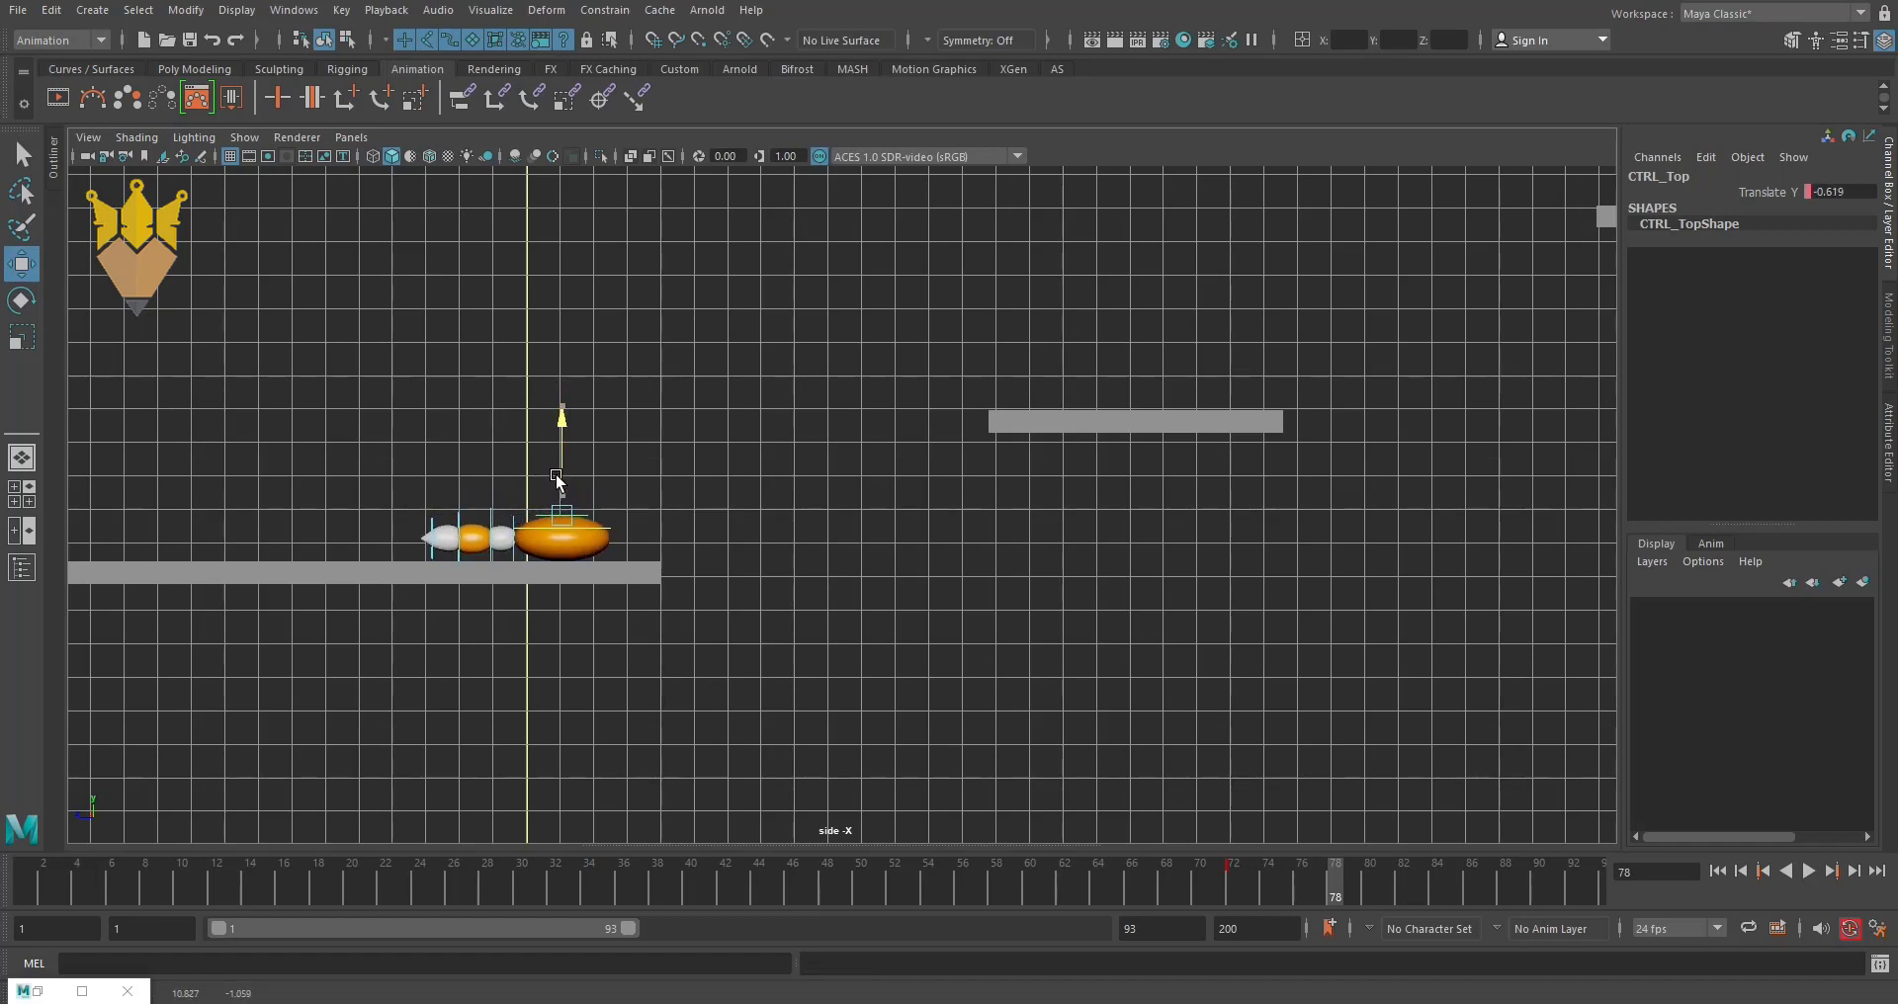
{"action": "key", "text": "s"}
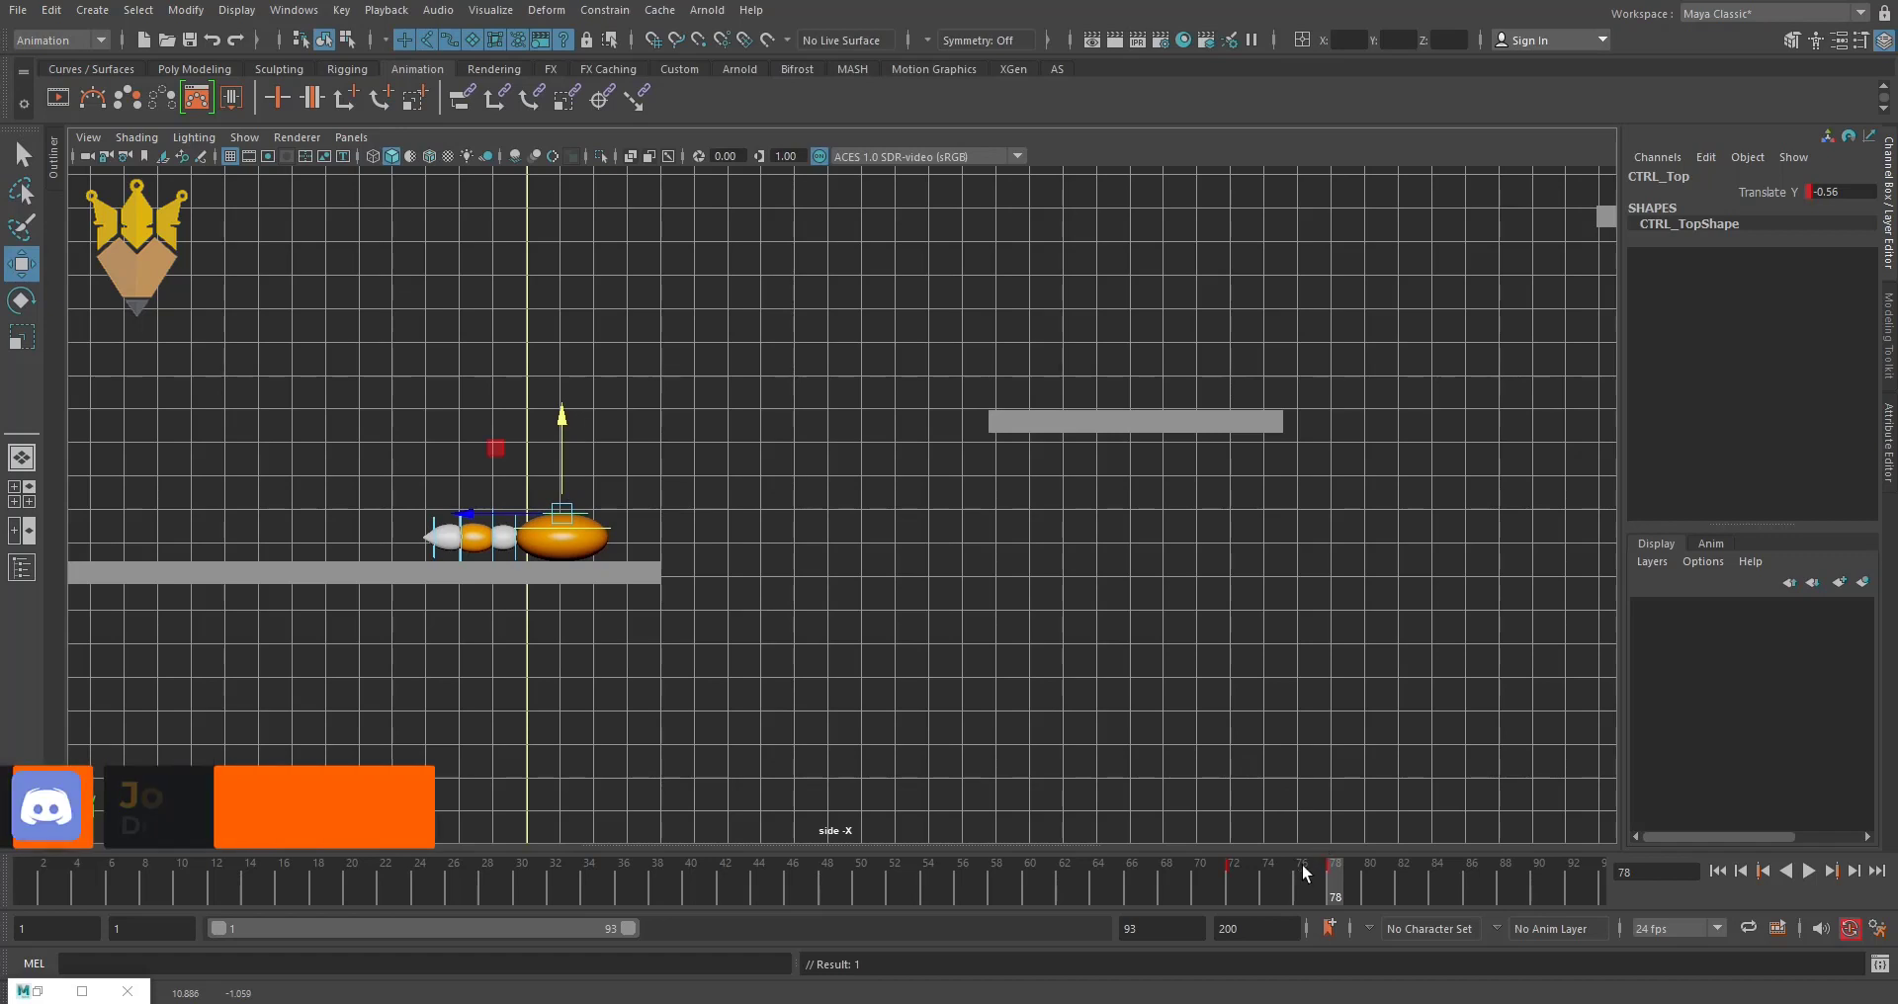
{"action": "key", "text": "alt+v"}
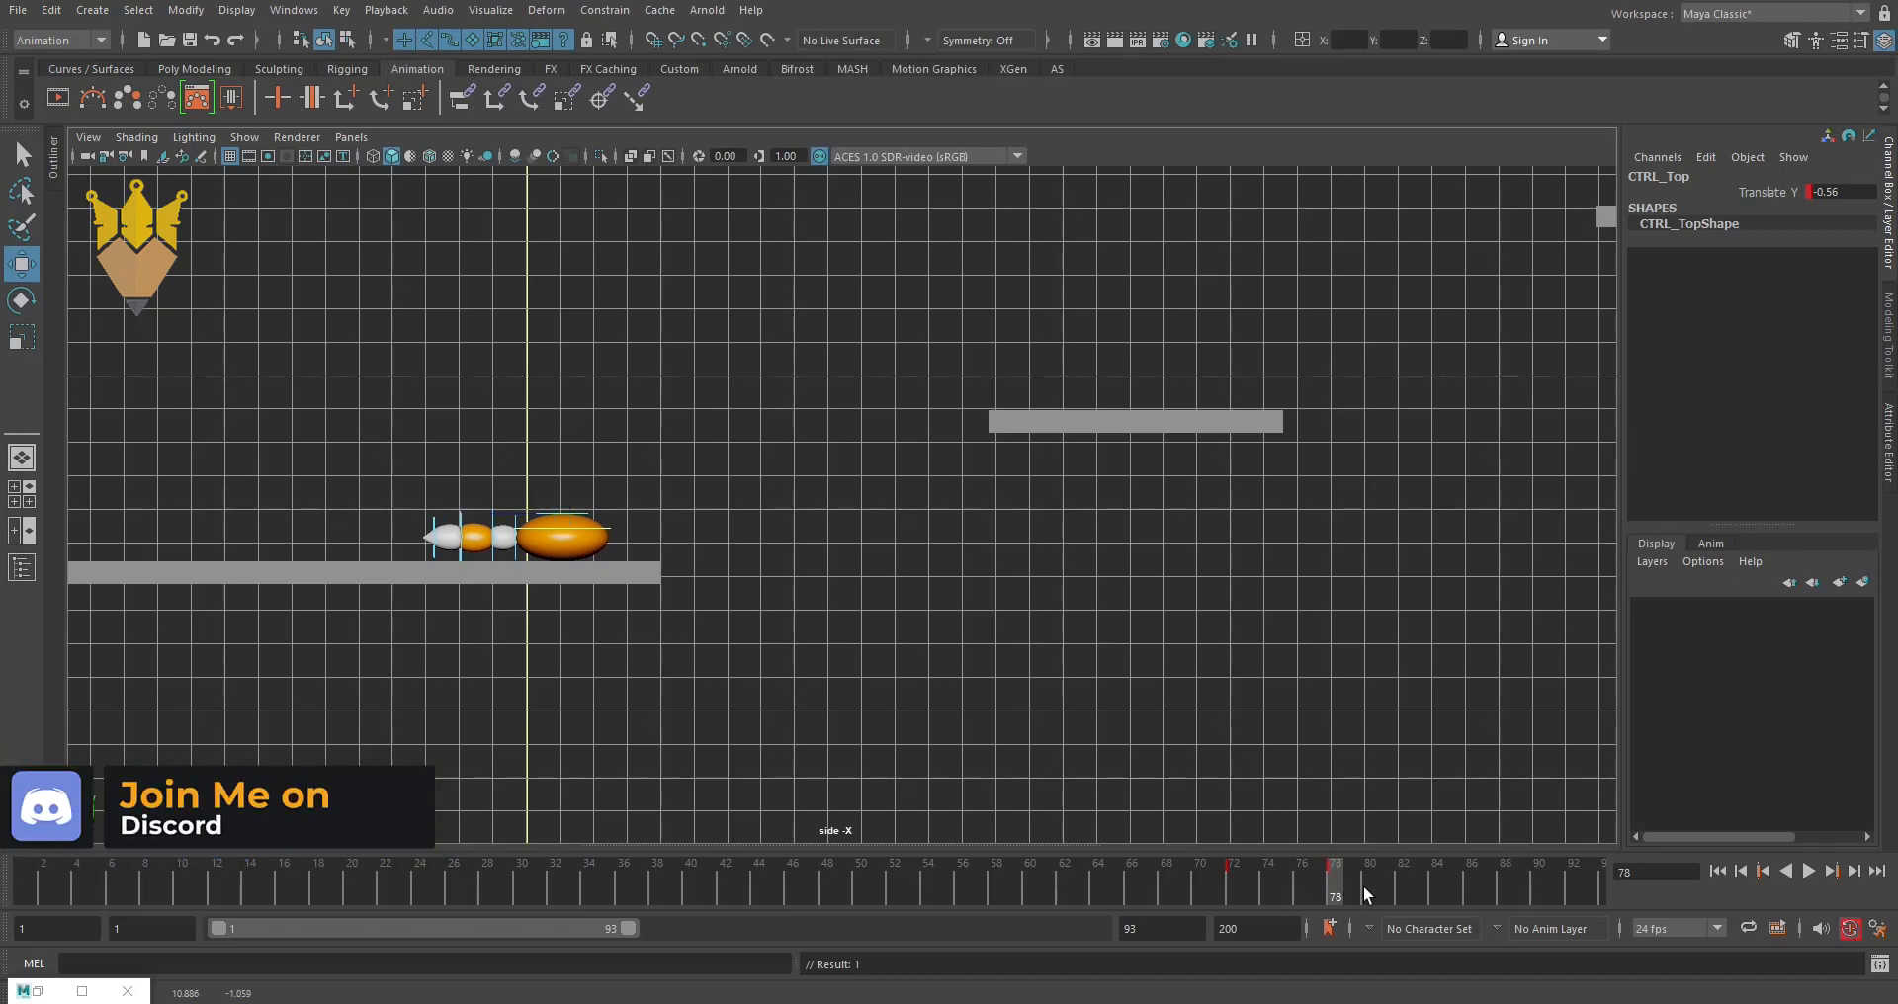
{"action": "mouse_move", "coordinate": [1461, 893]}
{"action": "left_mouse_down"}
{"action": "mouse_move", "coordinate": [1313, 898]}
{"action": "mouse_move", "coordinate": [1467, 898]}
{"action": "left_mouse_up"}
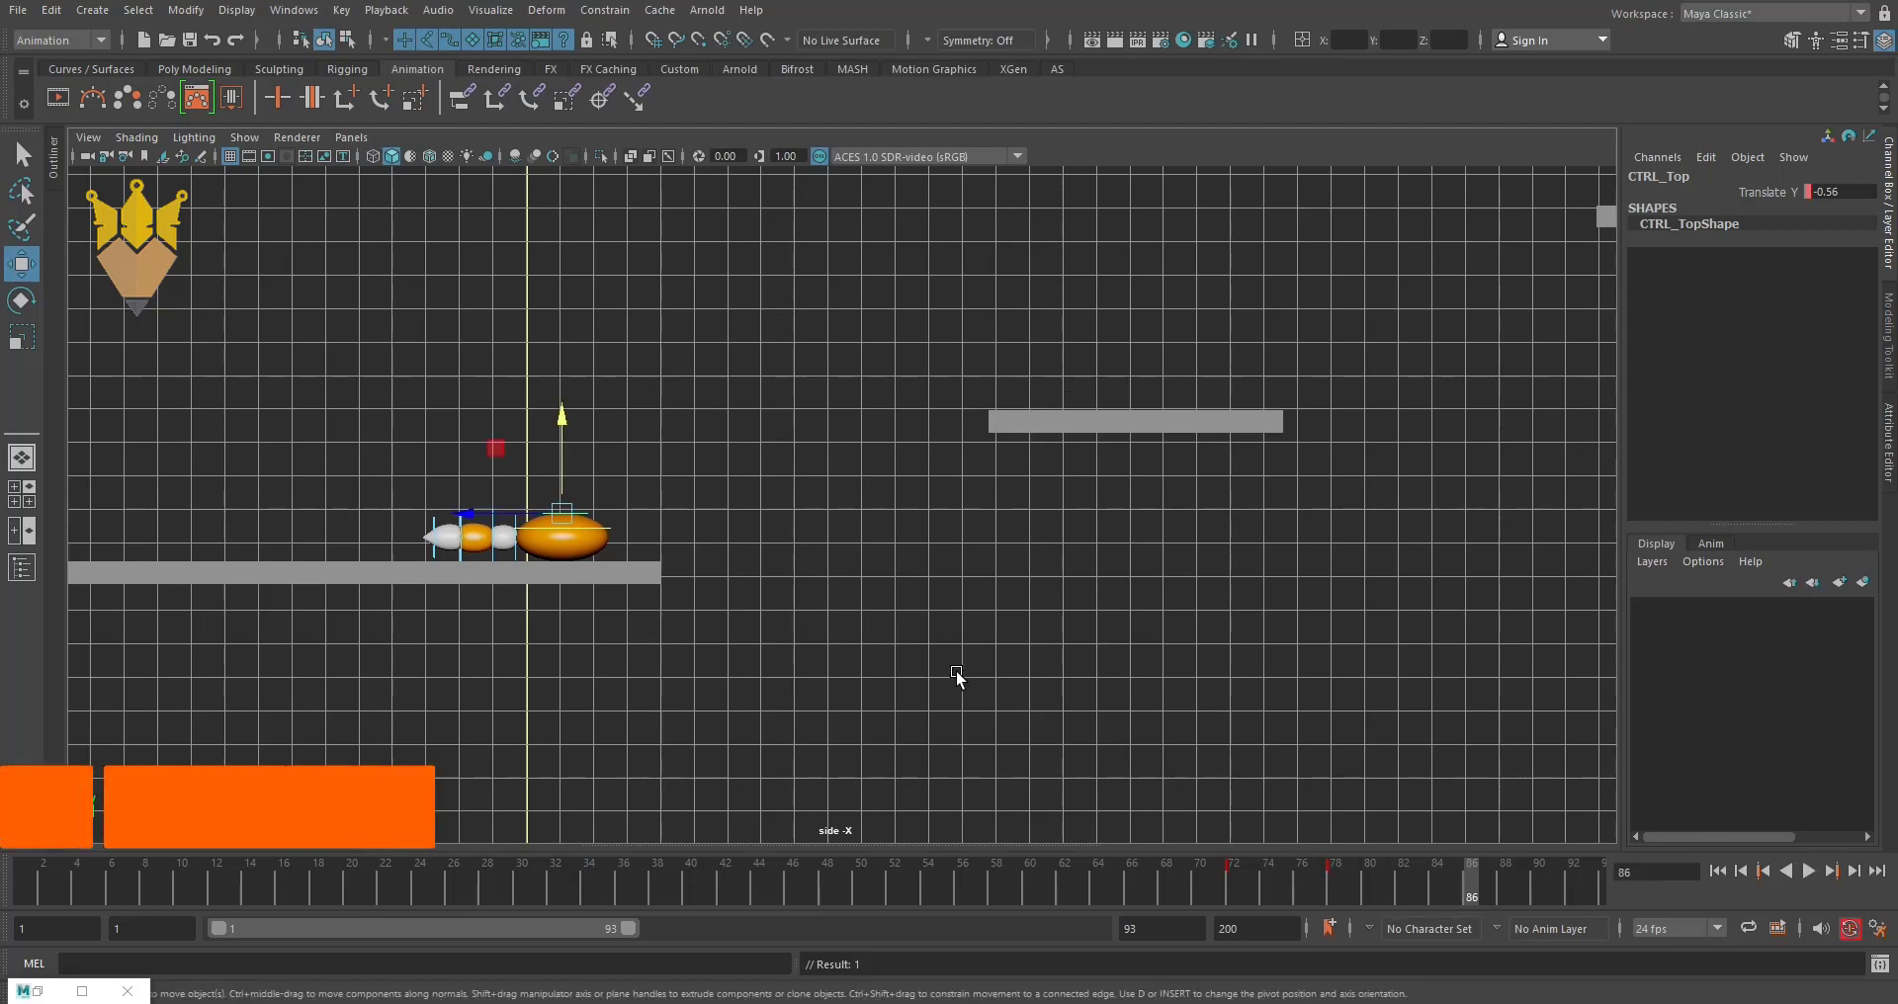
{"action": "mouse_move", "coordinate": [836, 647]}
{"action": "middle_mouse_down", "text": "alt"}
{"action": "mouse_move", "coordinate": [814, 754]}
{"action": "mouse_move", "coordinate": [839, 685]}
{"action": "middle_mouse_up", "text": "alt"}
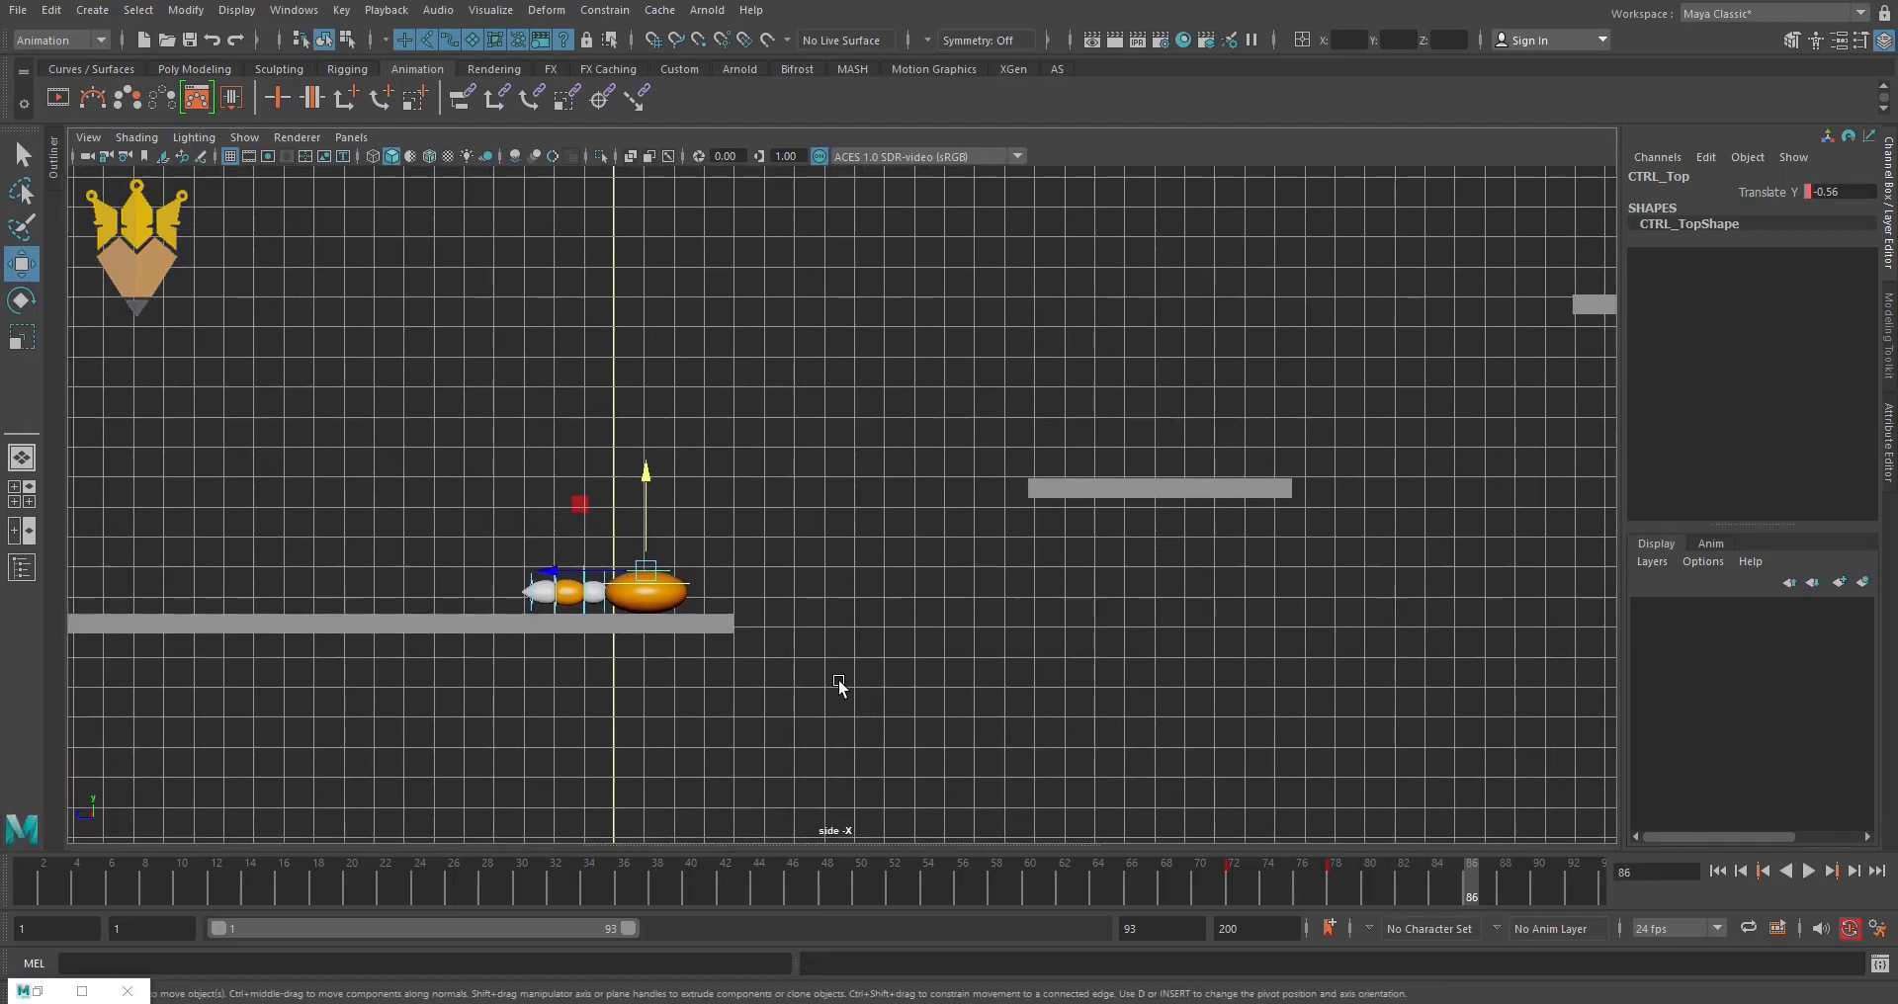
- Key the ball's main control position at frame 78
{"action": "left_click", "coordinate": [692, 588]}
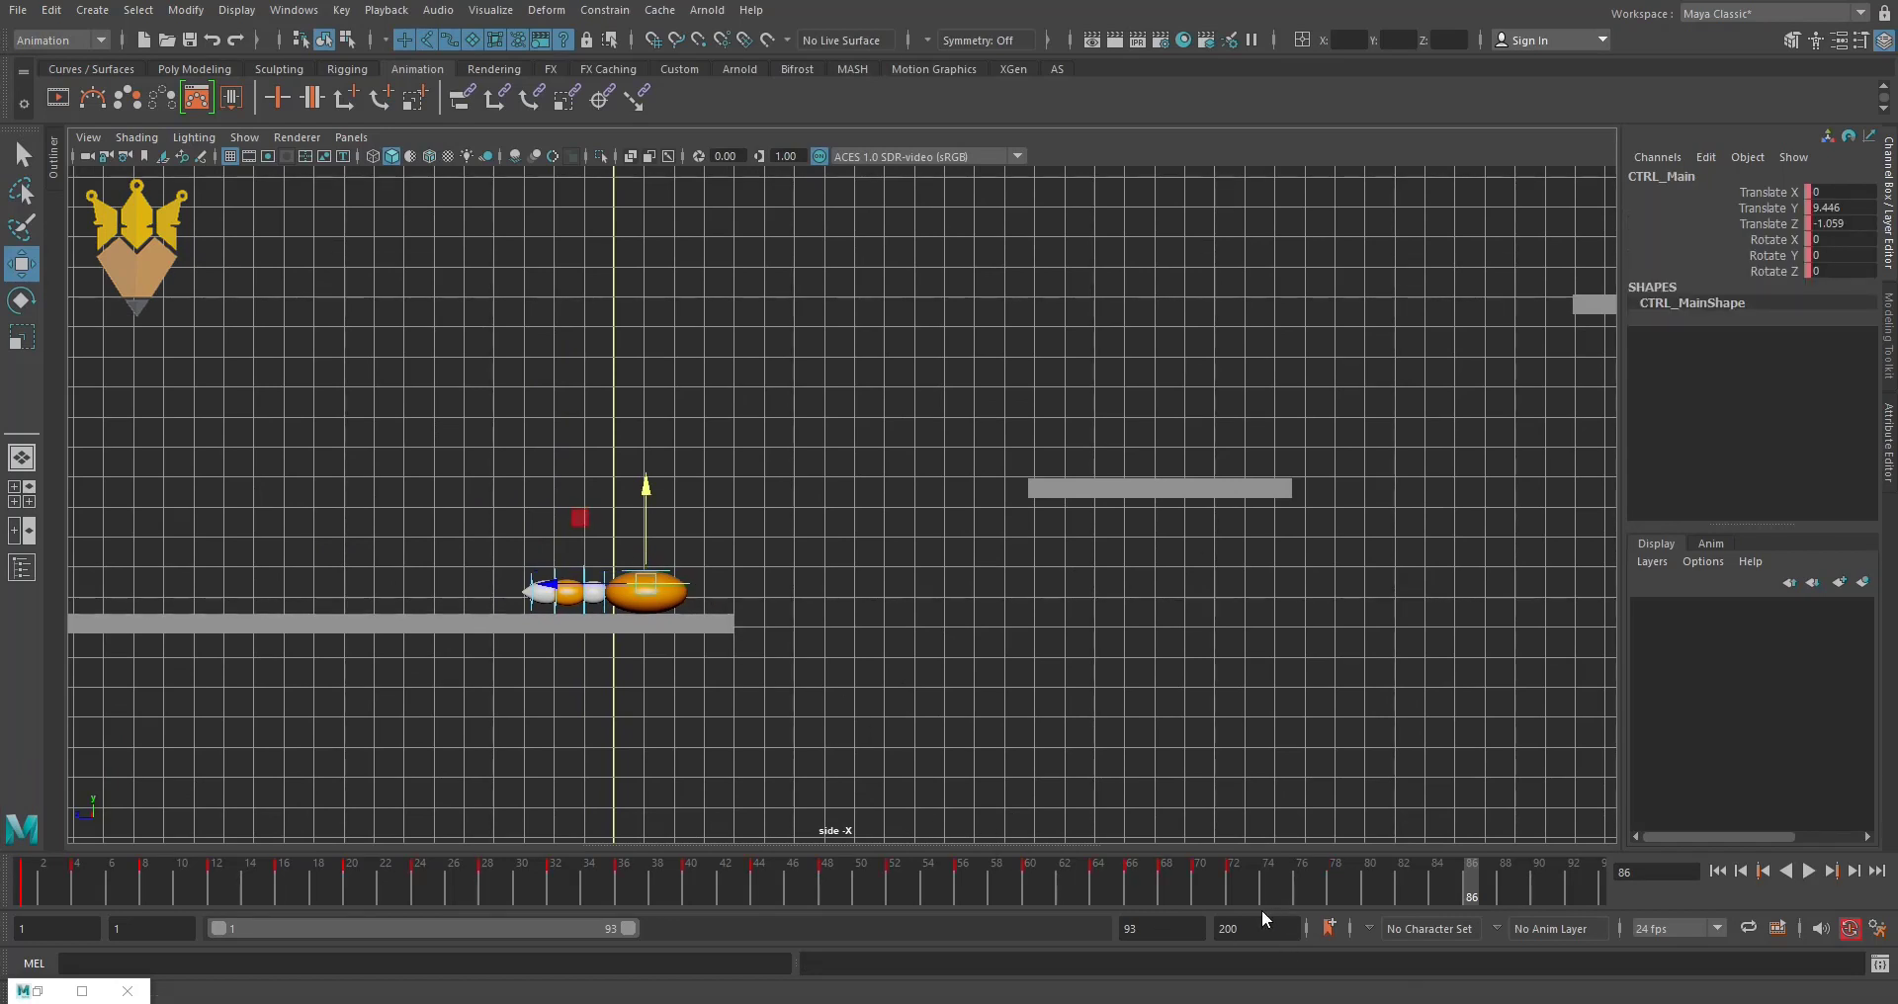
{"action": "left_click_drag", "start_coordinate": [1234, 885], "coordinate": [1354, 891]}
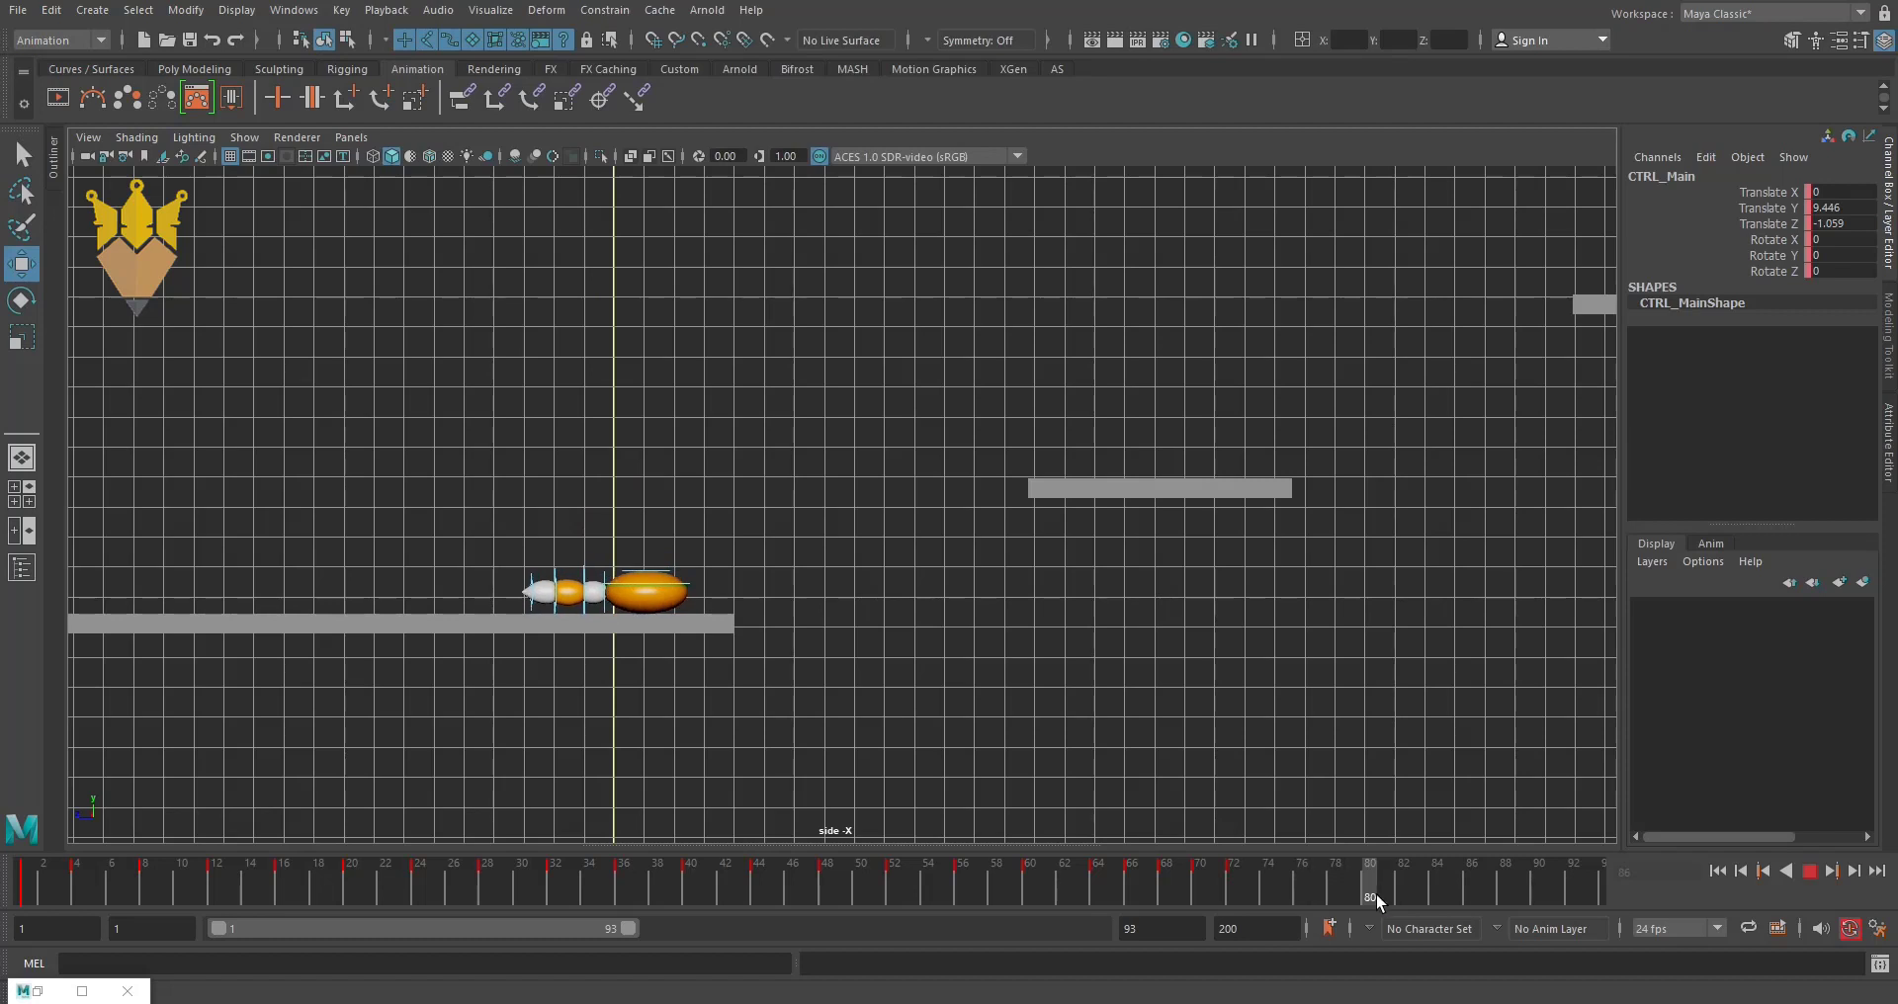
{"action": "left_click", "coordinate": [669, 577]}
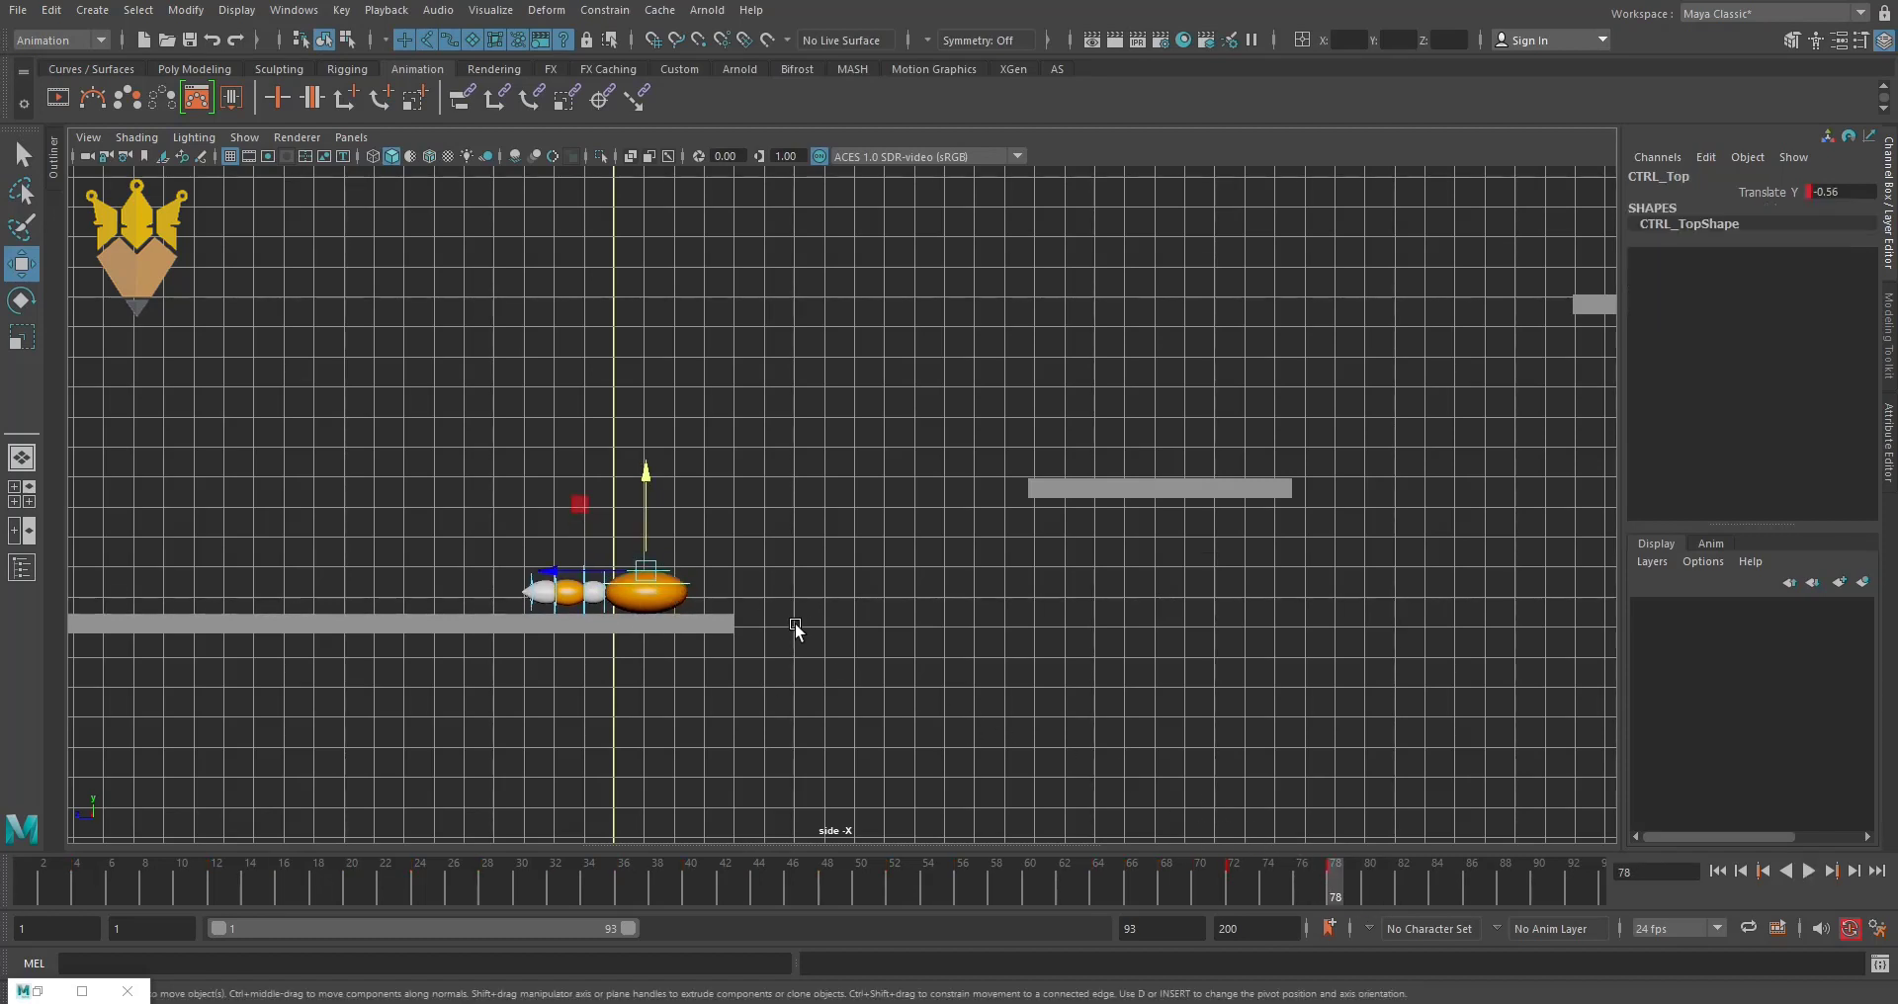
{"action": "left_click", "coordinate": [690, 585]}
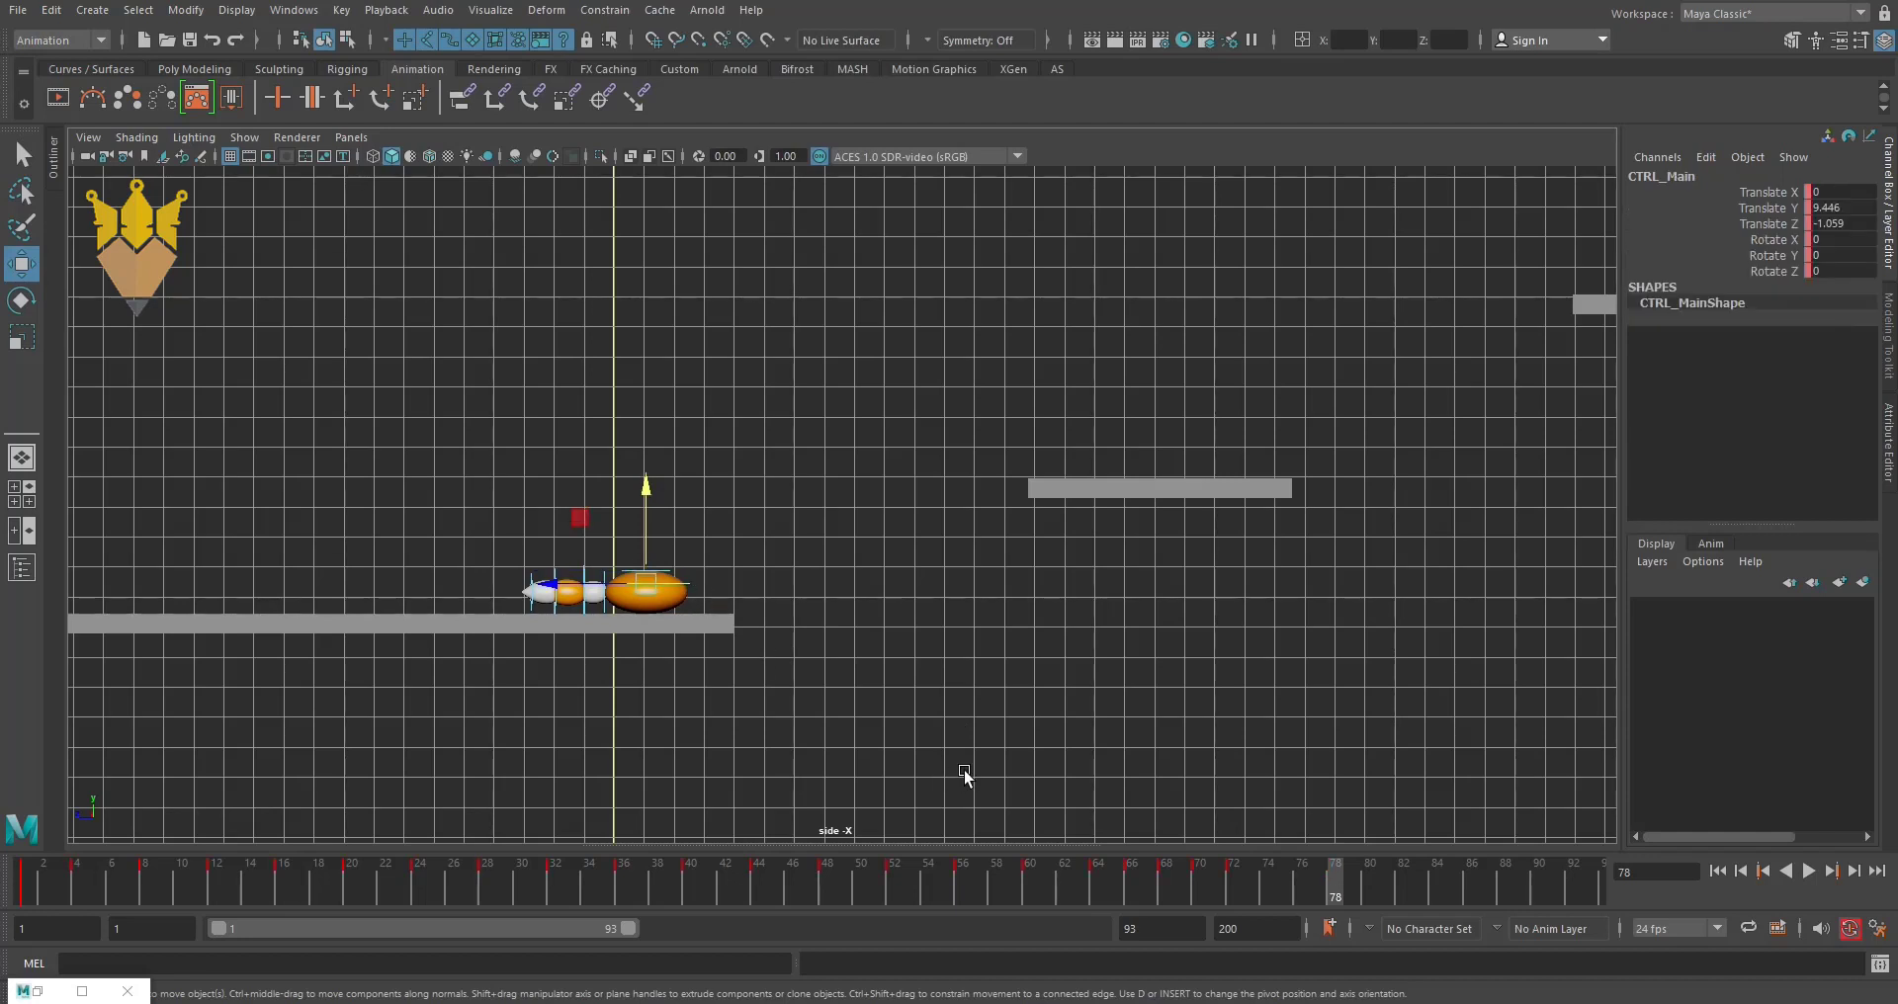
{"action": "key", "text": "s"}
{"action": "left_click_drag", "start_coordinate": [1339, 888], "coordinate": [1471, 897]}
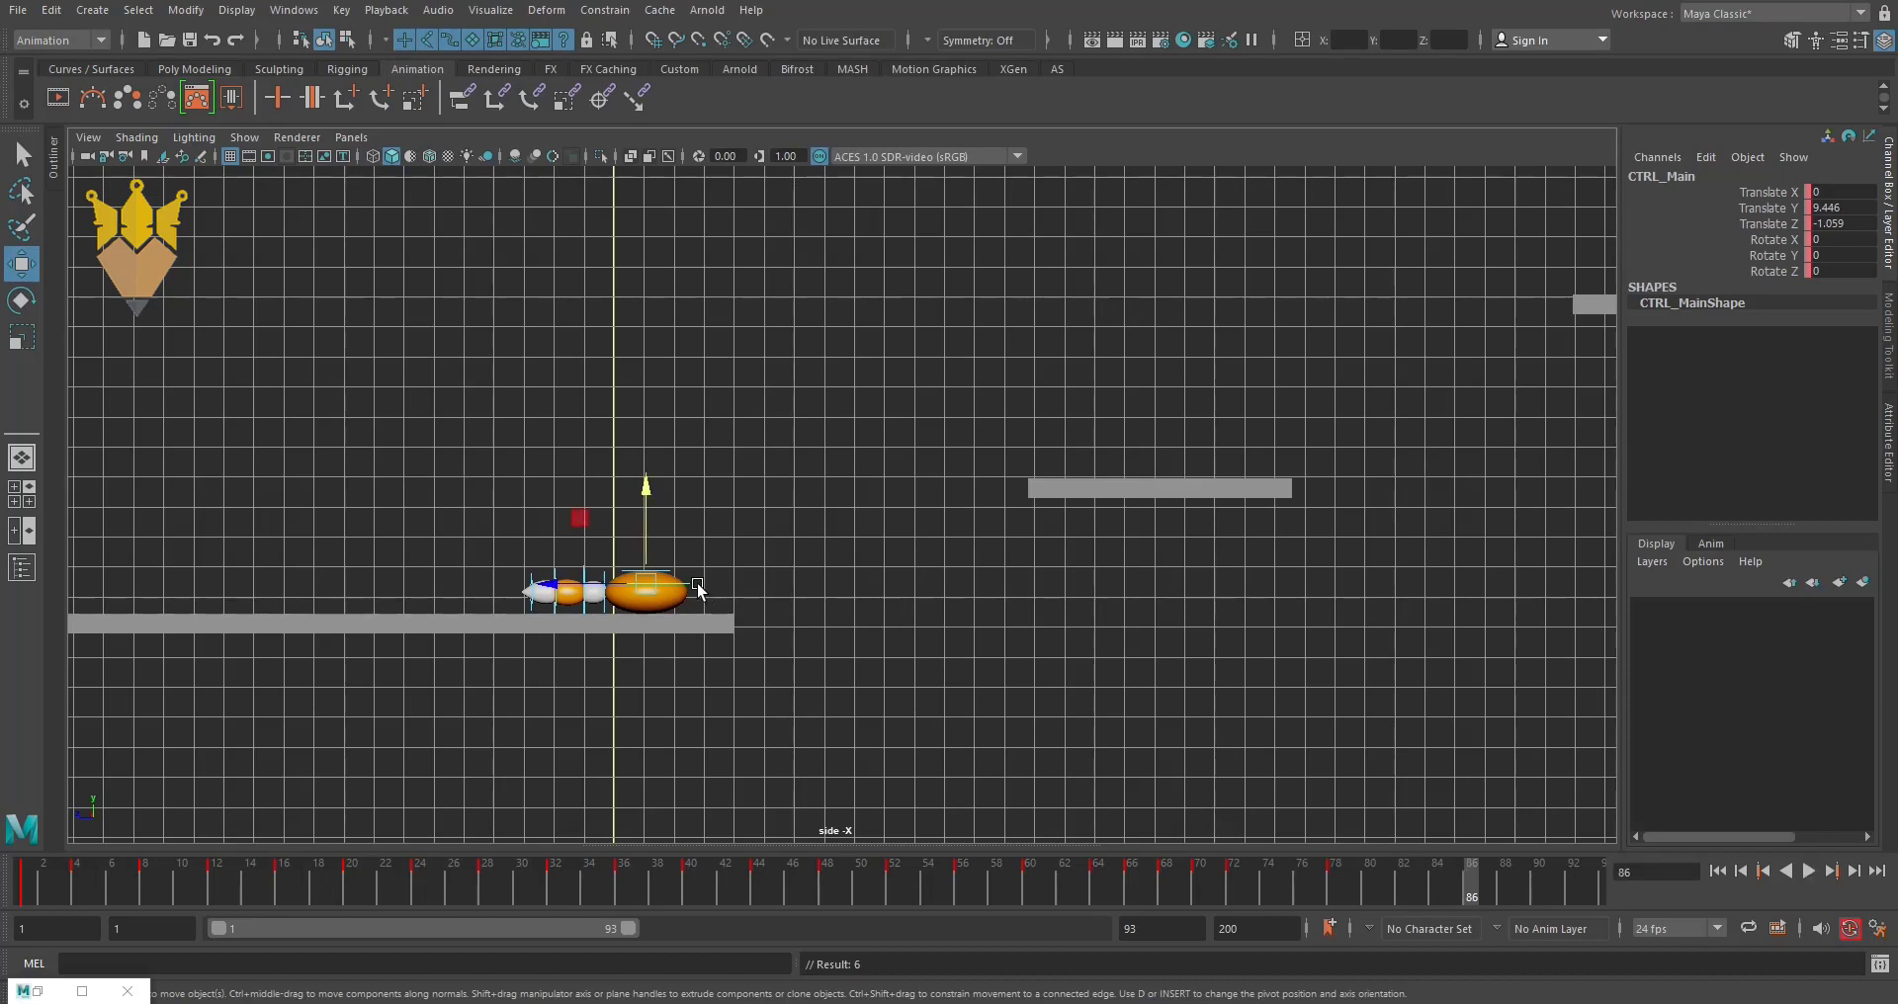
- Raise the ball toward the higher platform and stretch it tall (top control Translate Y 0.526)
{"action": "left_click_drag", "start_coordinate": [655, 587], "coordinate": [843, 370]}
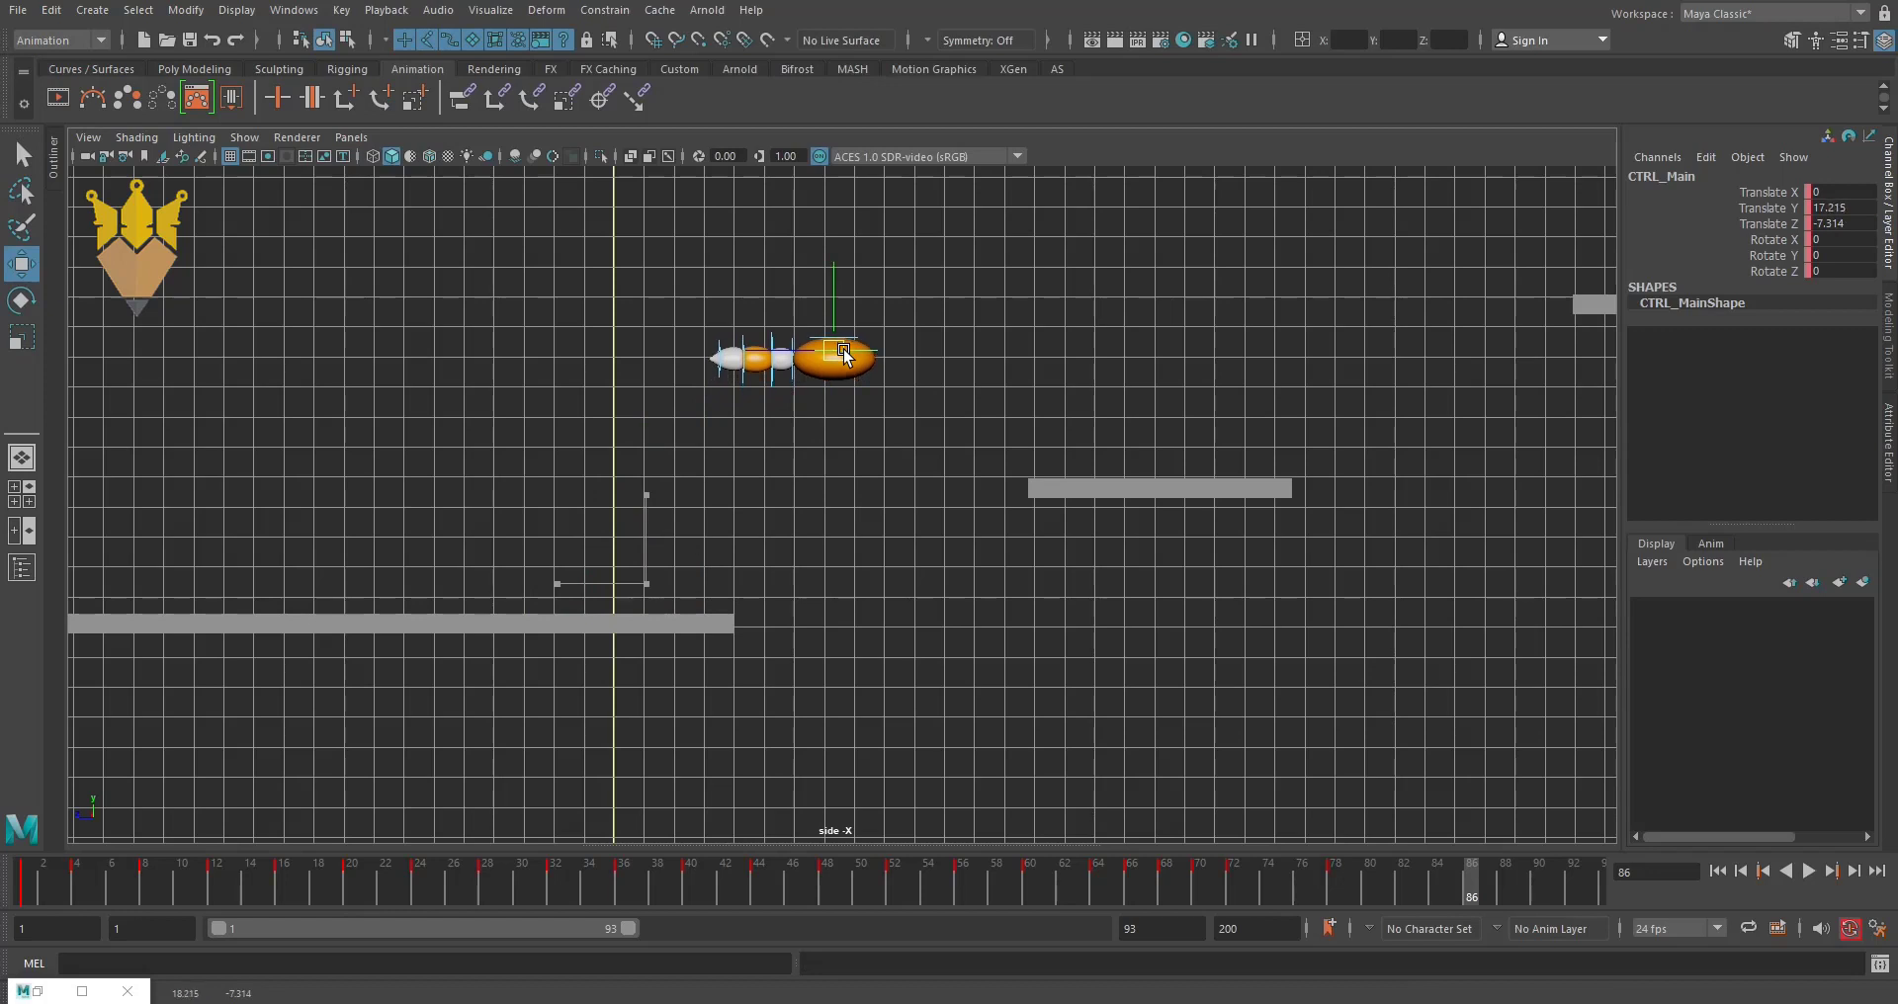
{"action": "left_click_drag", "start_coordinate": [842, 370], "coordinate": [850, 347]}
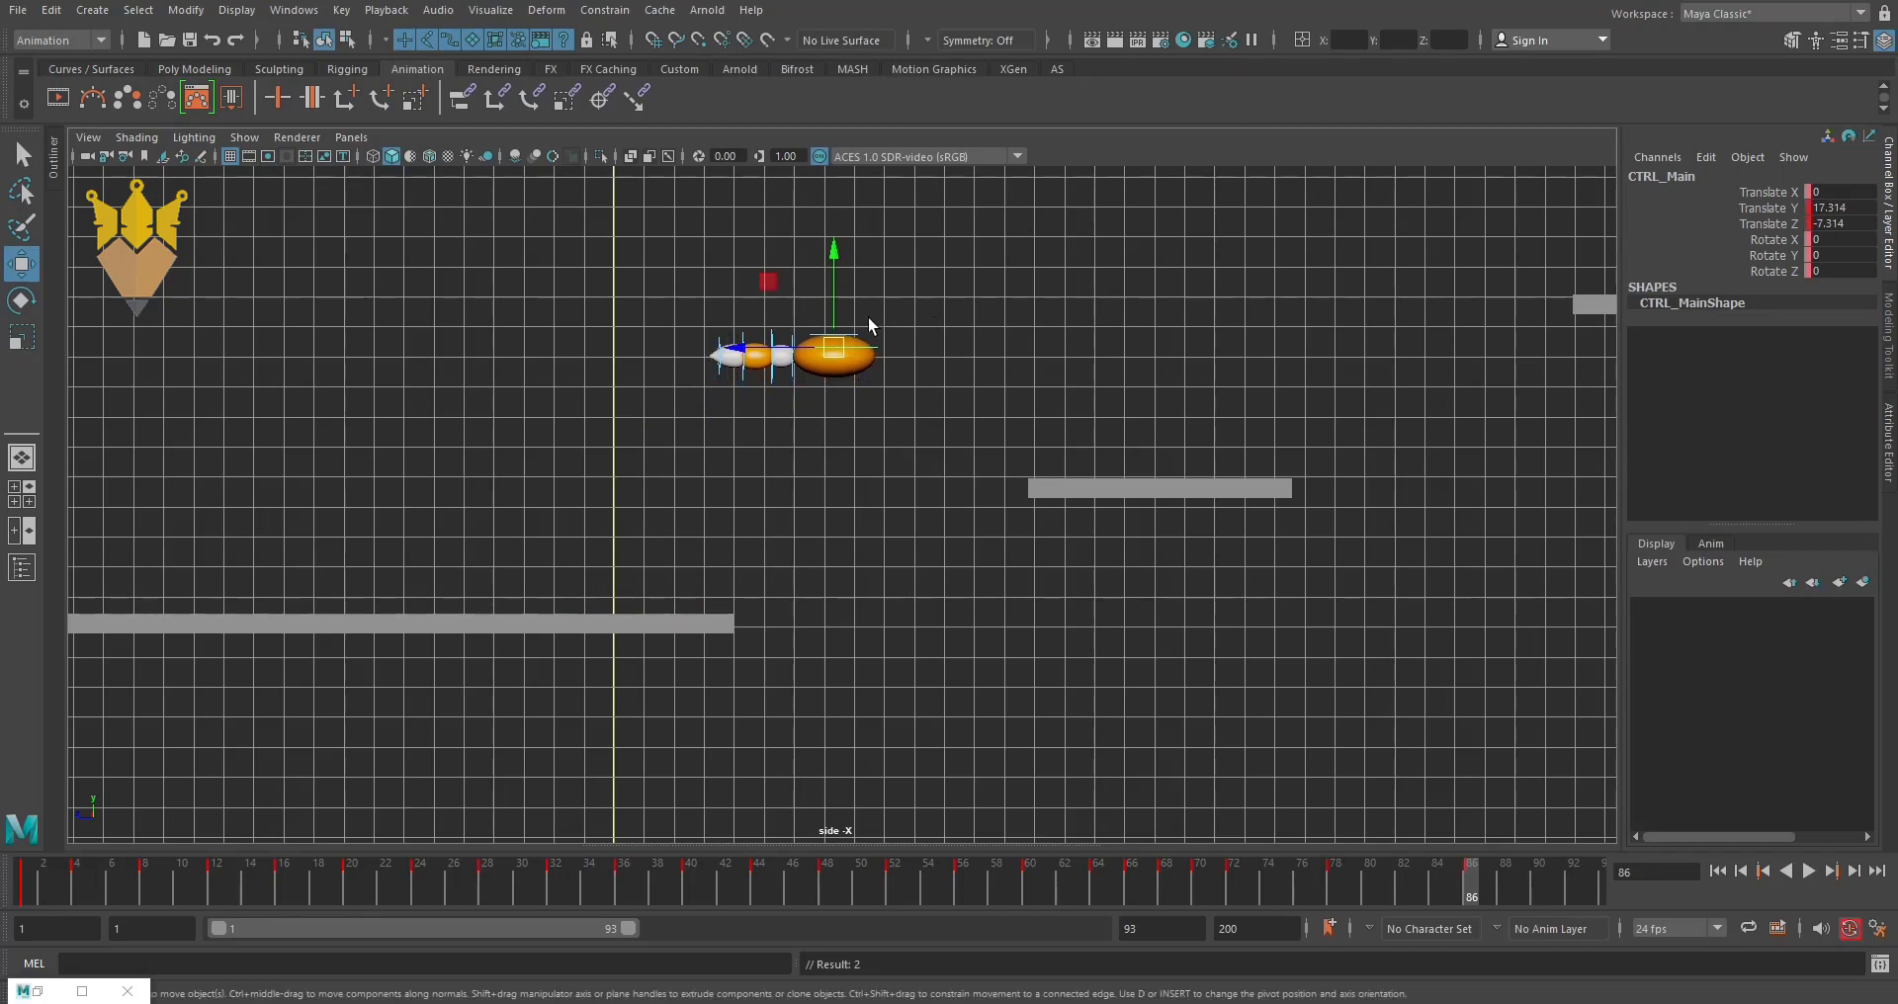
{"action": "left_click", "coordinate": [854, 340]}
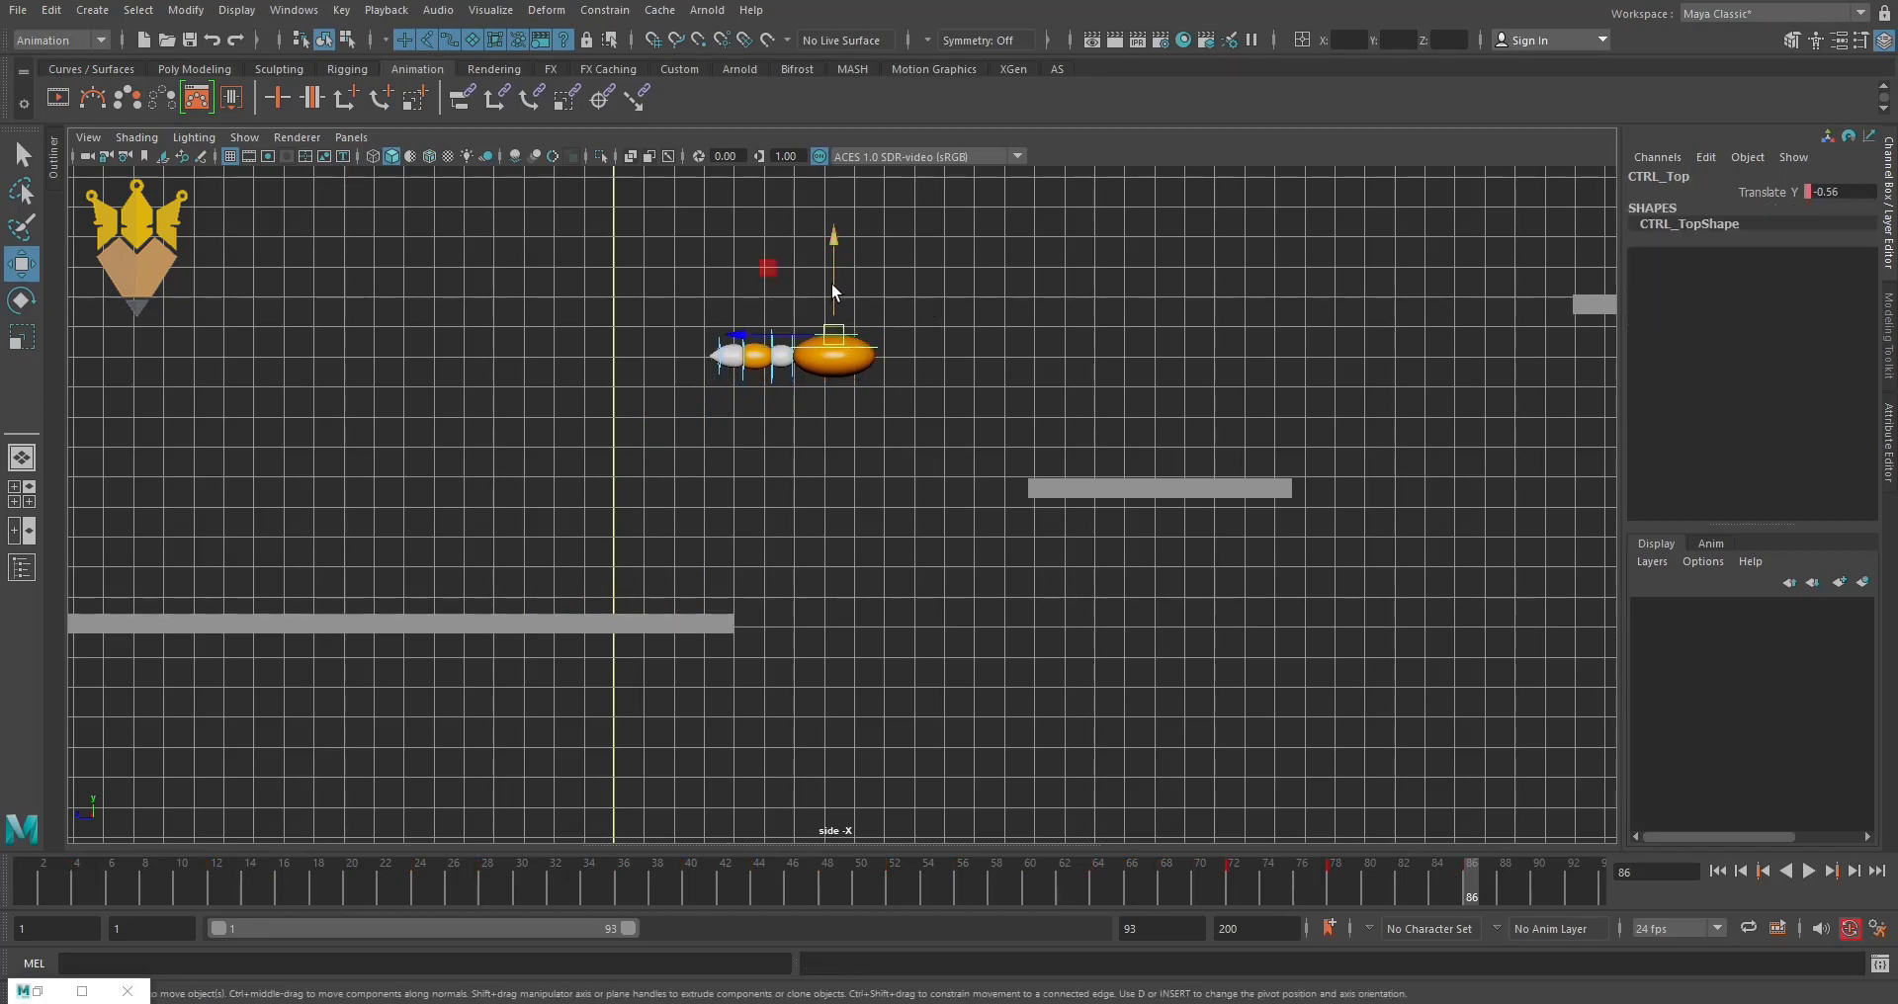
{"action": "left_click_drag", "start_coordinate": [833, 284], "coordinate": [833, 252]}
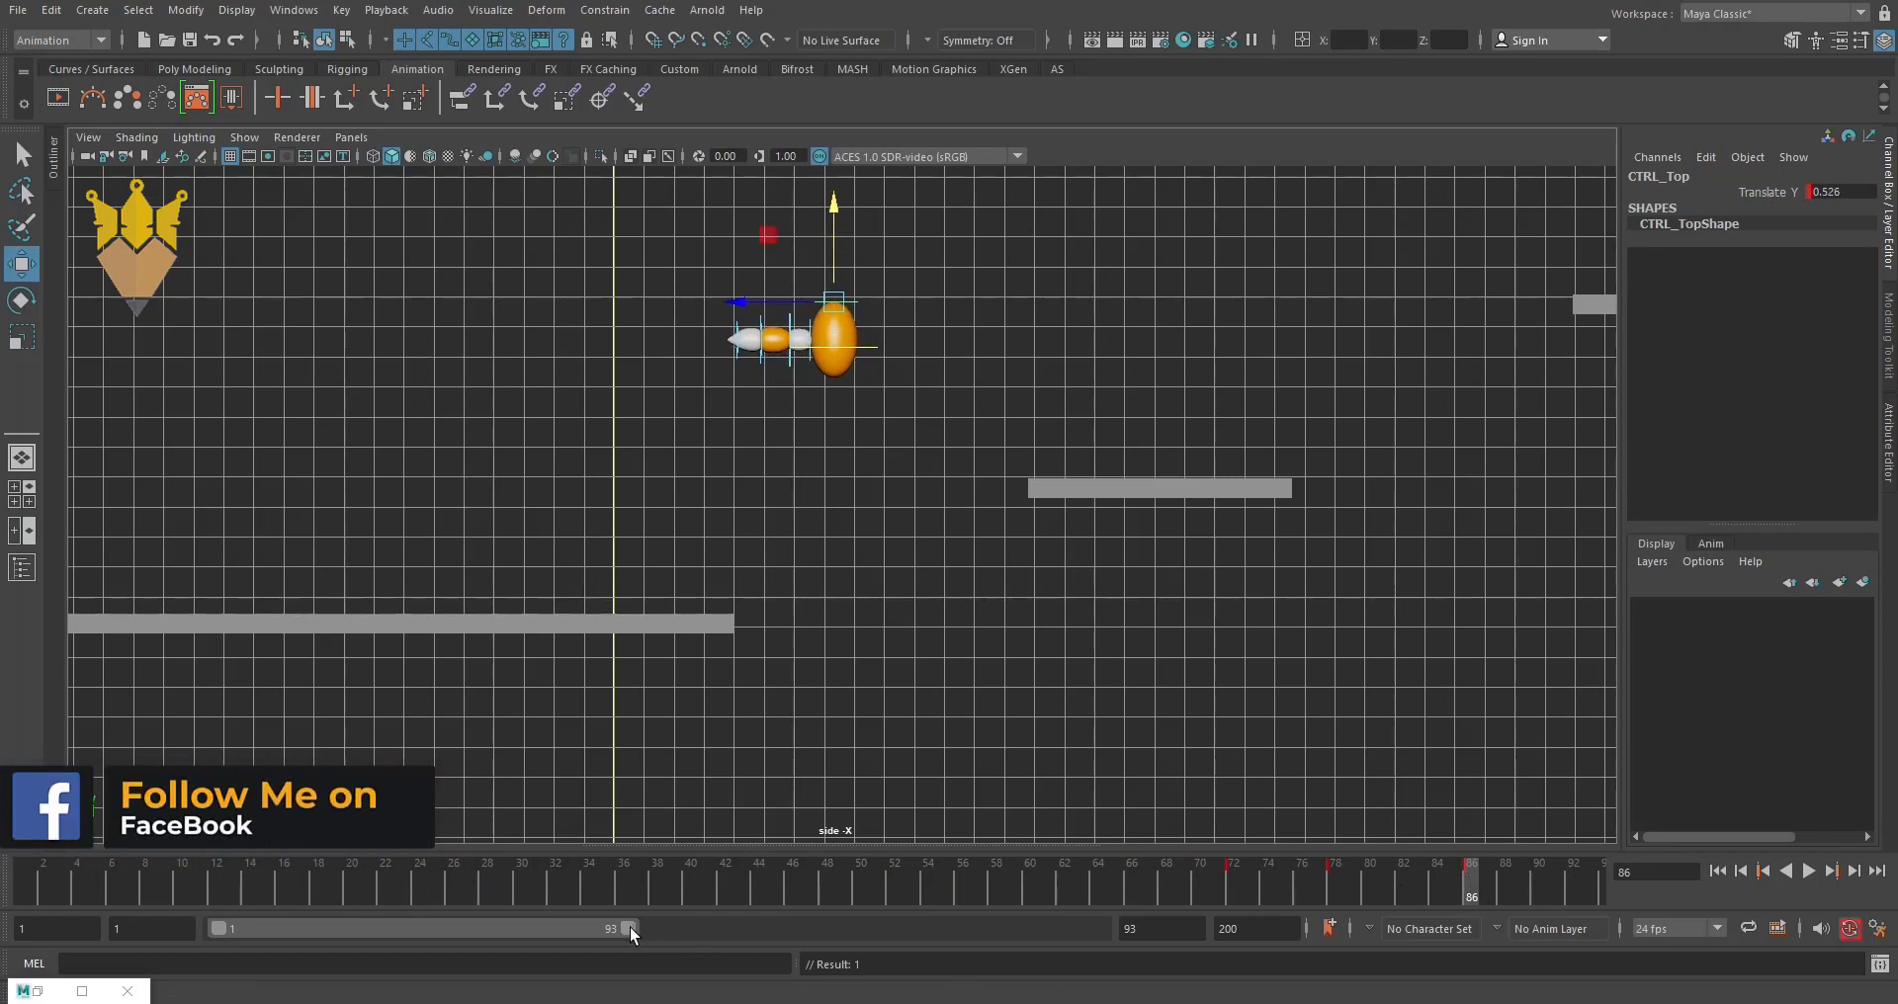
- Shift the visible timeline range to frames 46–141 and scrub through the mid-air frames
{"action": "left_click_drag", "start_coordinate": [630, 927], "coordinate": [704, 936]}
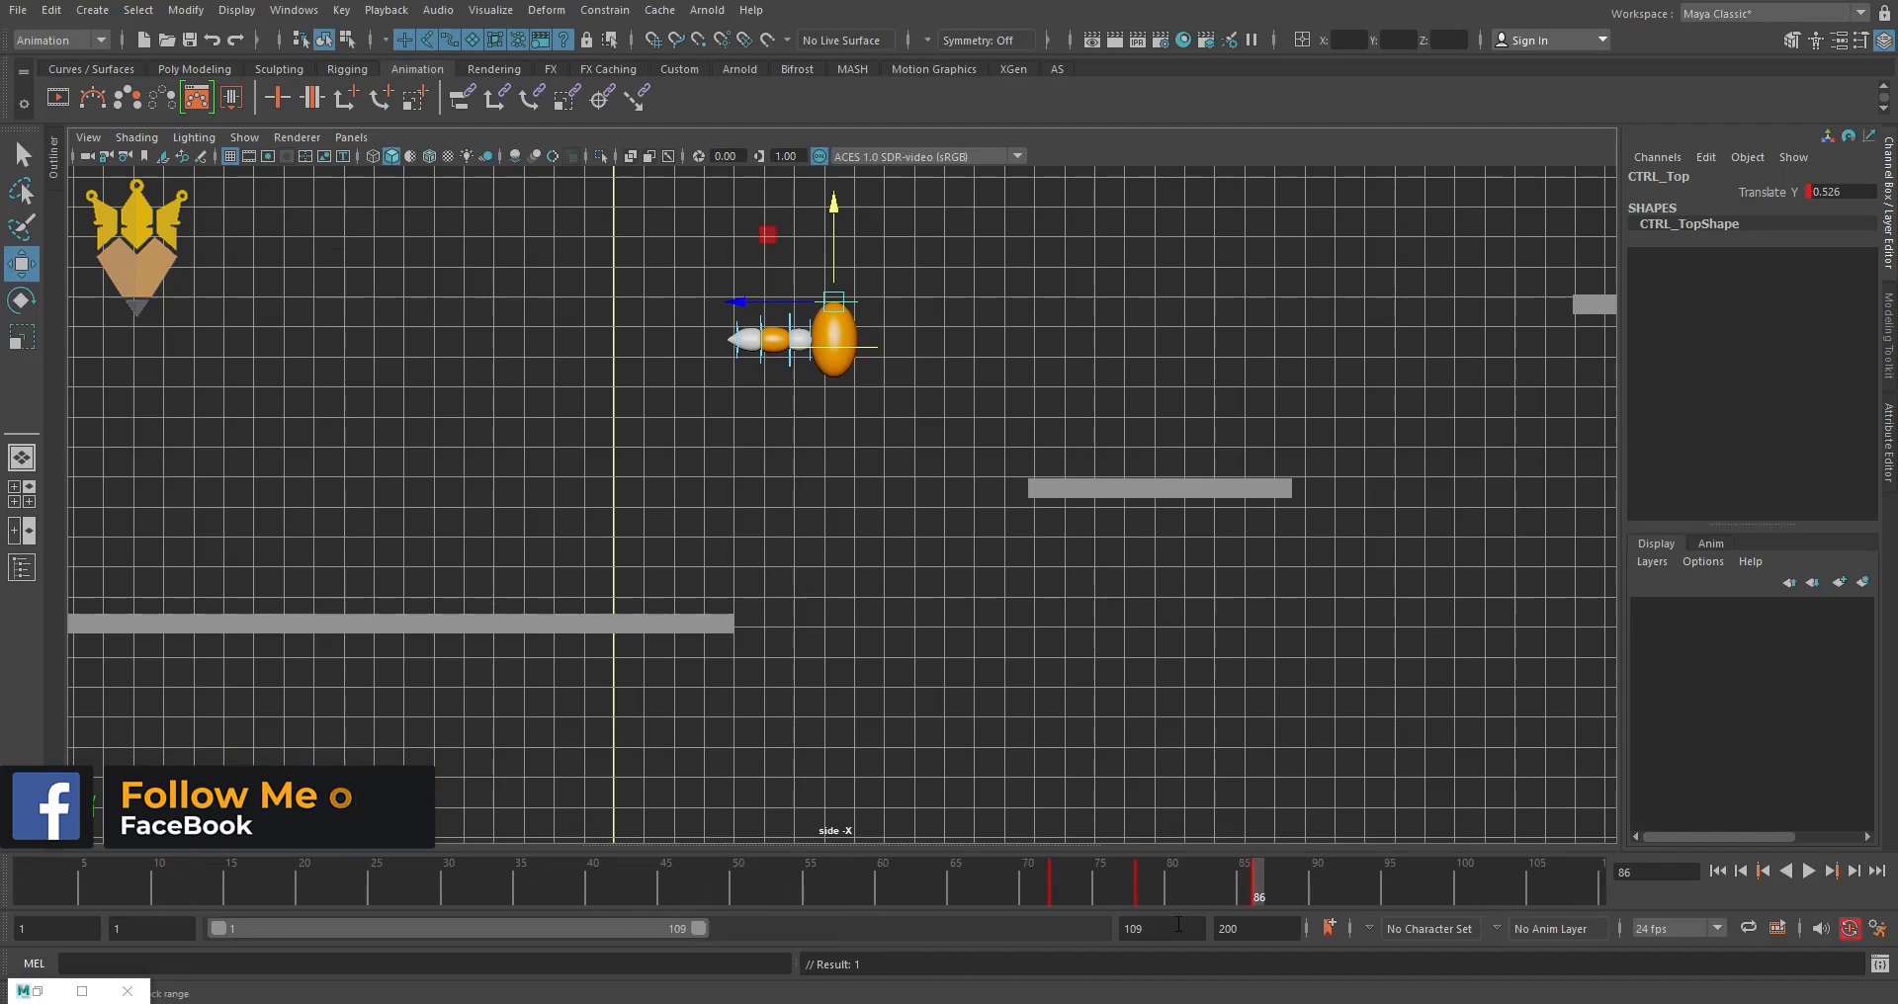
{"action": "mouse_move", "coordinate": [696, 927]}
{"action": "left_mouse_down"}
{"action": "mouse_move", "coordinate": [638, 929]}
{"action": "mouse_move", "coordinate": [720, 933]}
{"action": "left_mouse_up"}
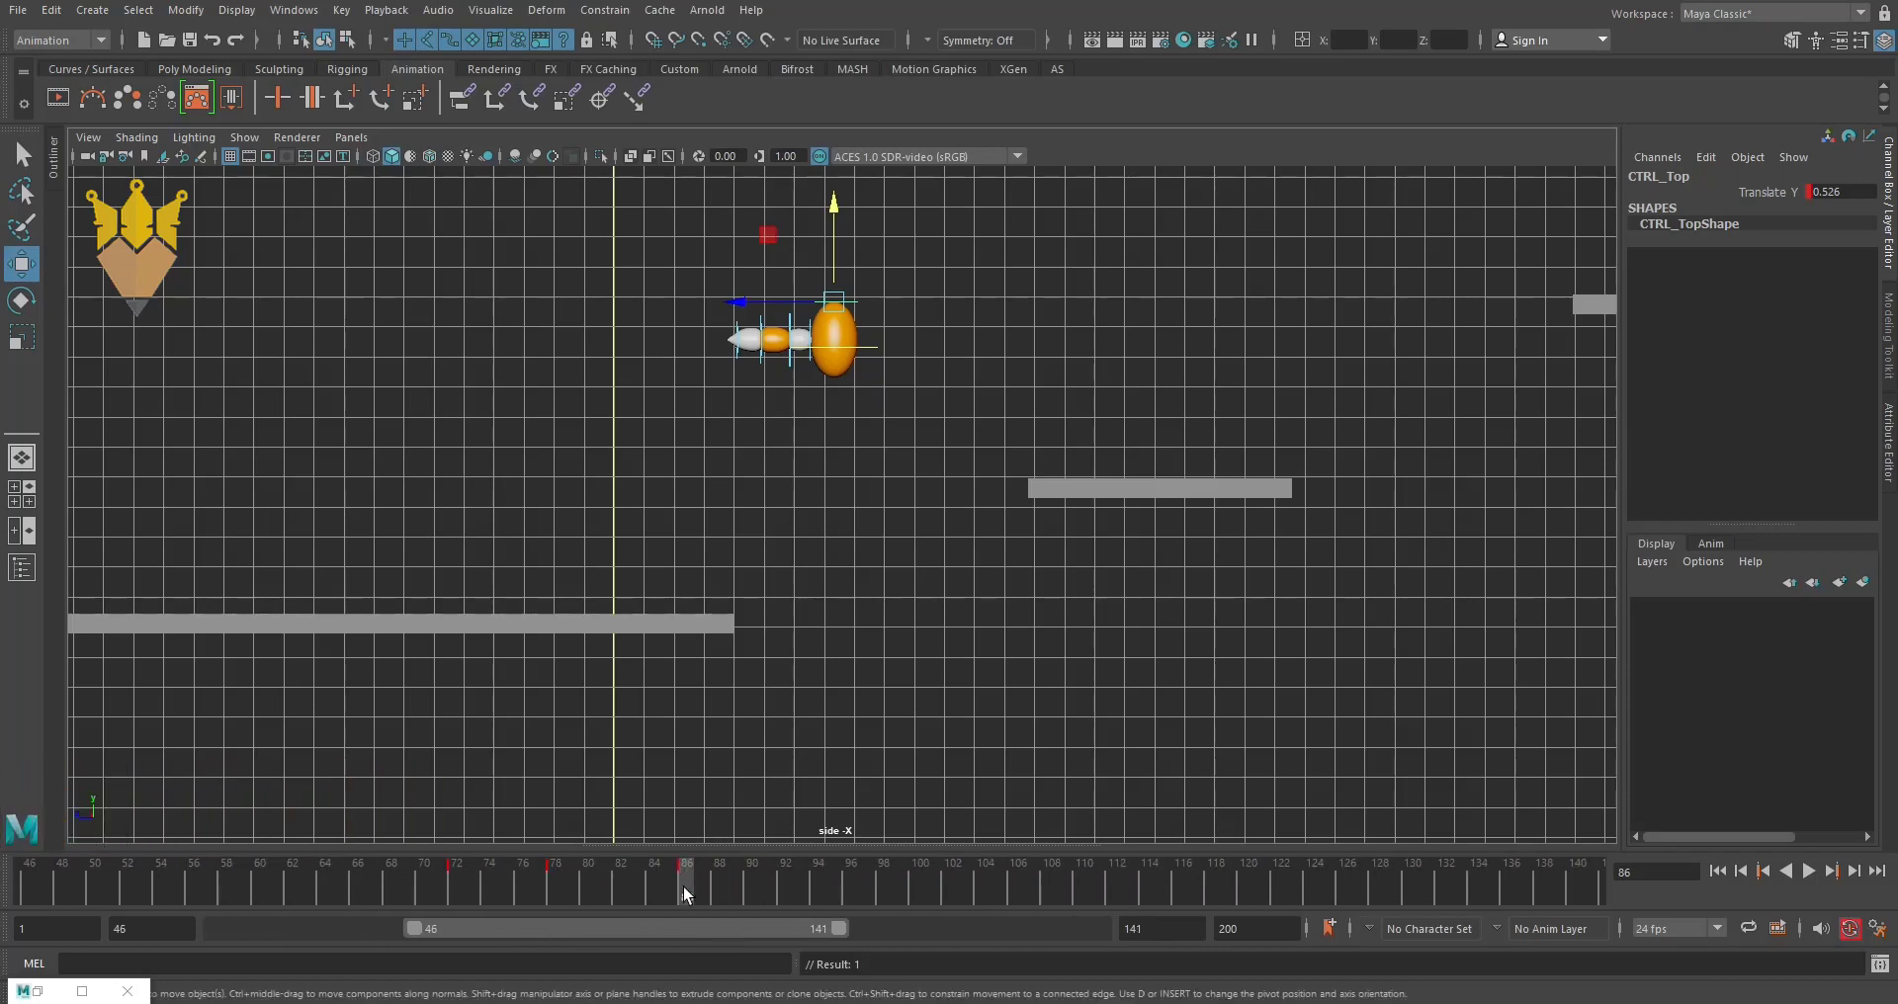
{"action": "left_click_drag", "start_coordinate": [555, 883], "coordinate": [680, 894]}
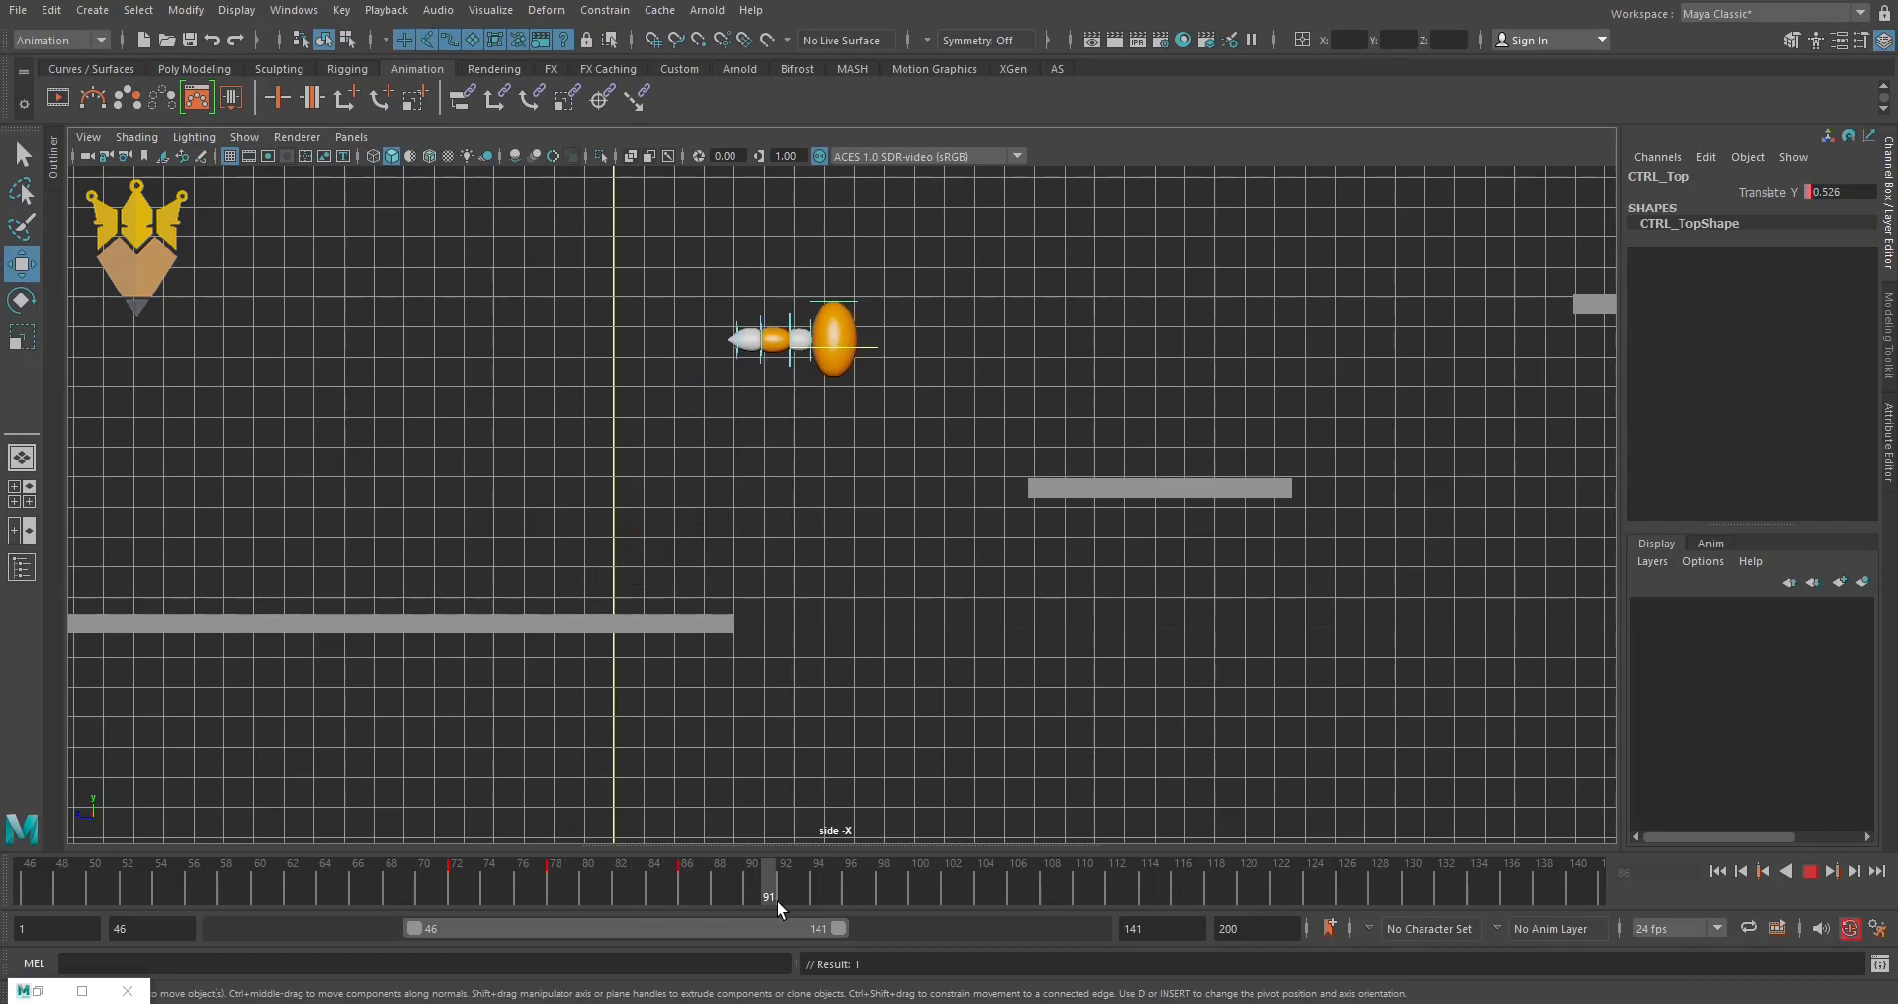
{"action": "left_click_drag", "start_coordinate": [785, 899], "coordinate": [704, 899]}
- Land the ball on the higher platform at frame 94 and set its top control Translate Y to 0
{"action": "left_click_drag", "start_coordinate": [815, 904], "coordinate": [817, 903]}
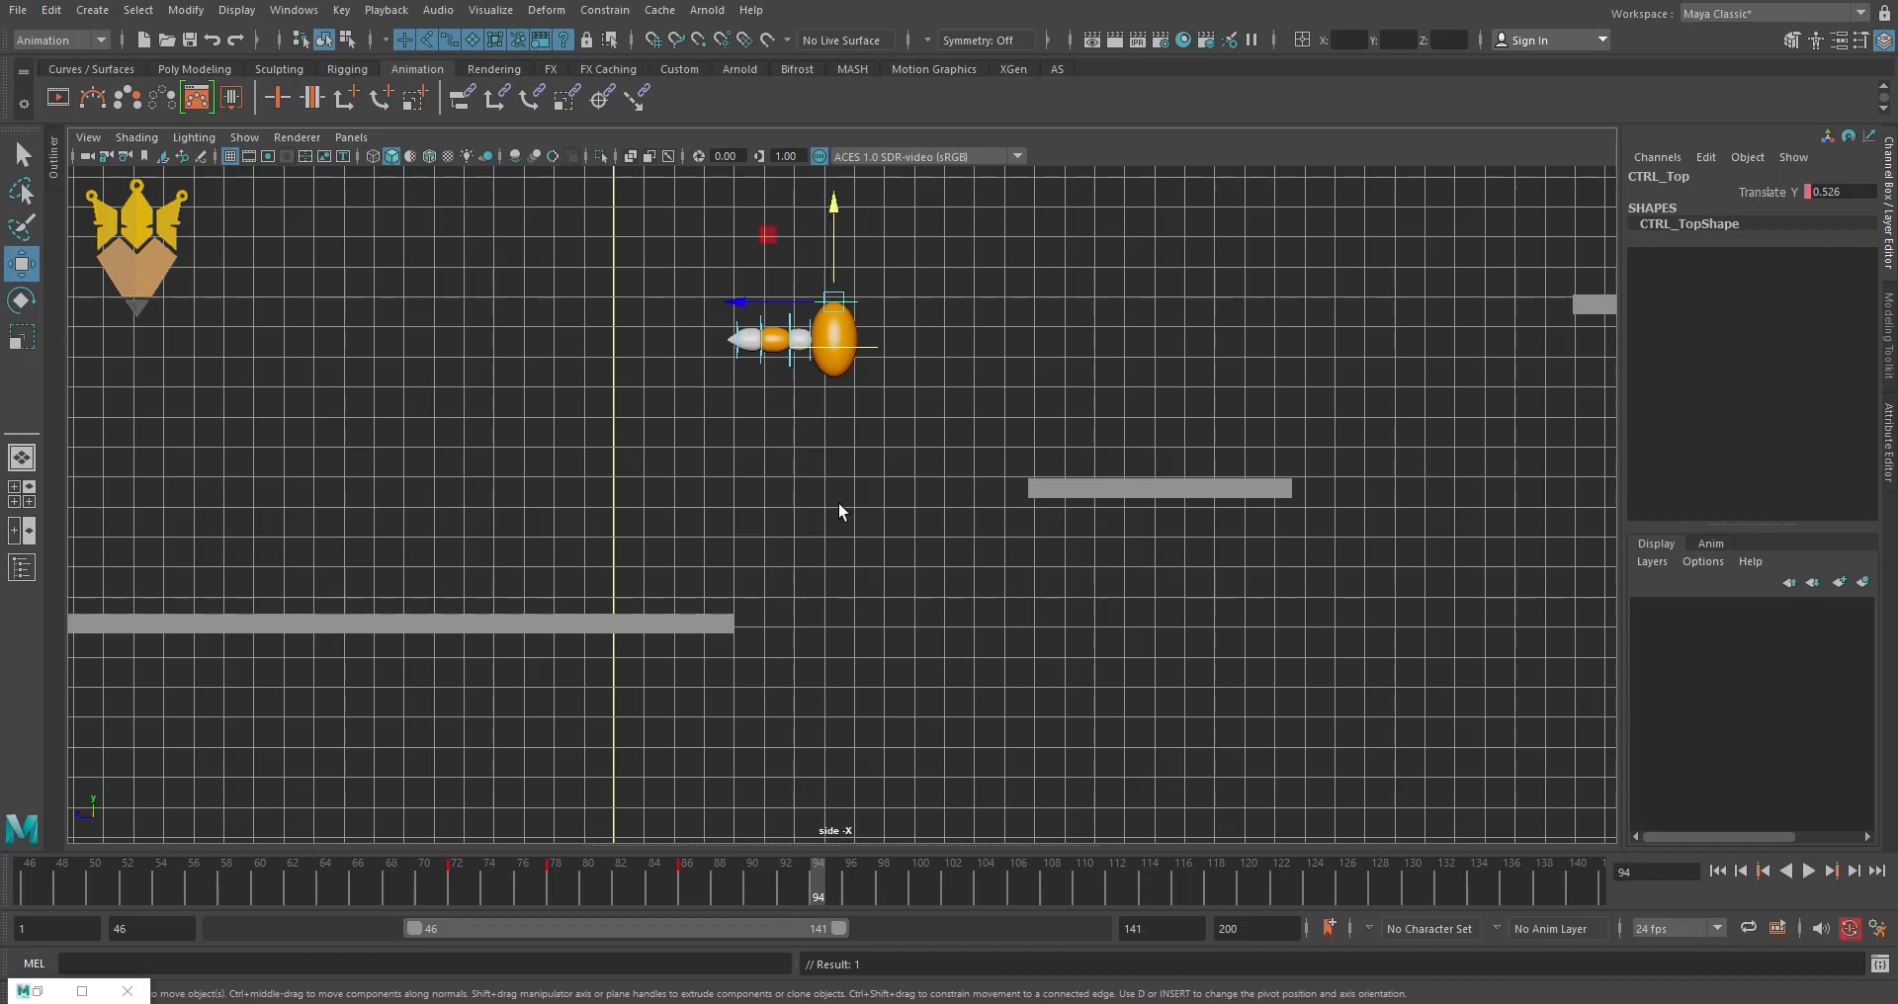
{"action": "left_click_drag", "start_coordinate": [843, 295], "coordinate": [1087, 342]}
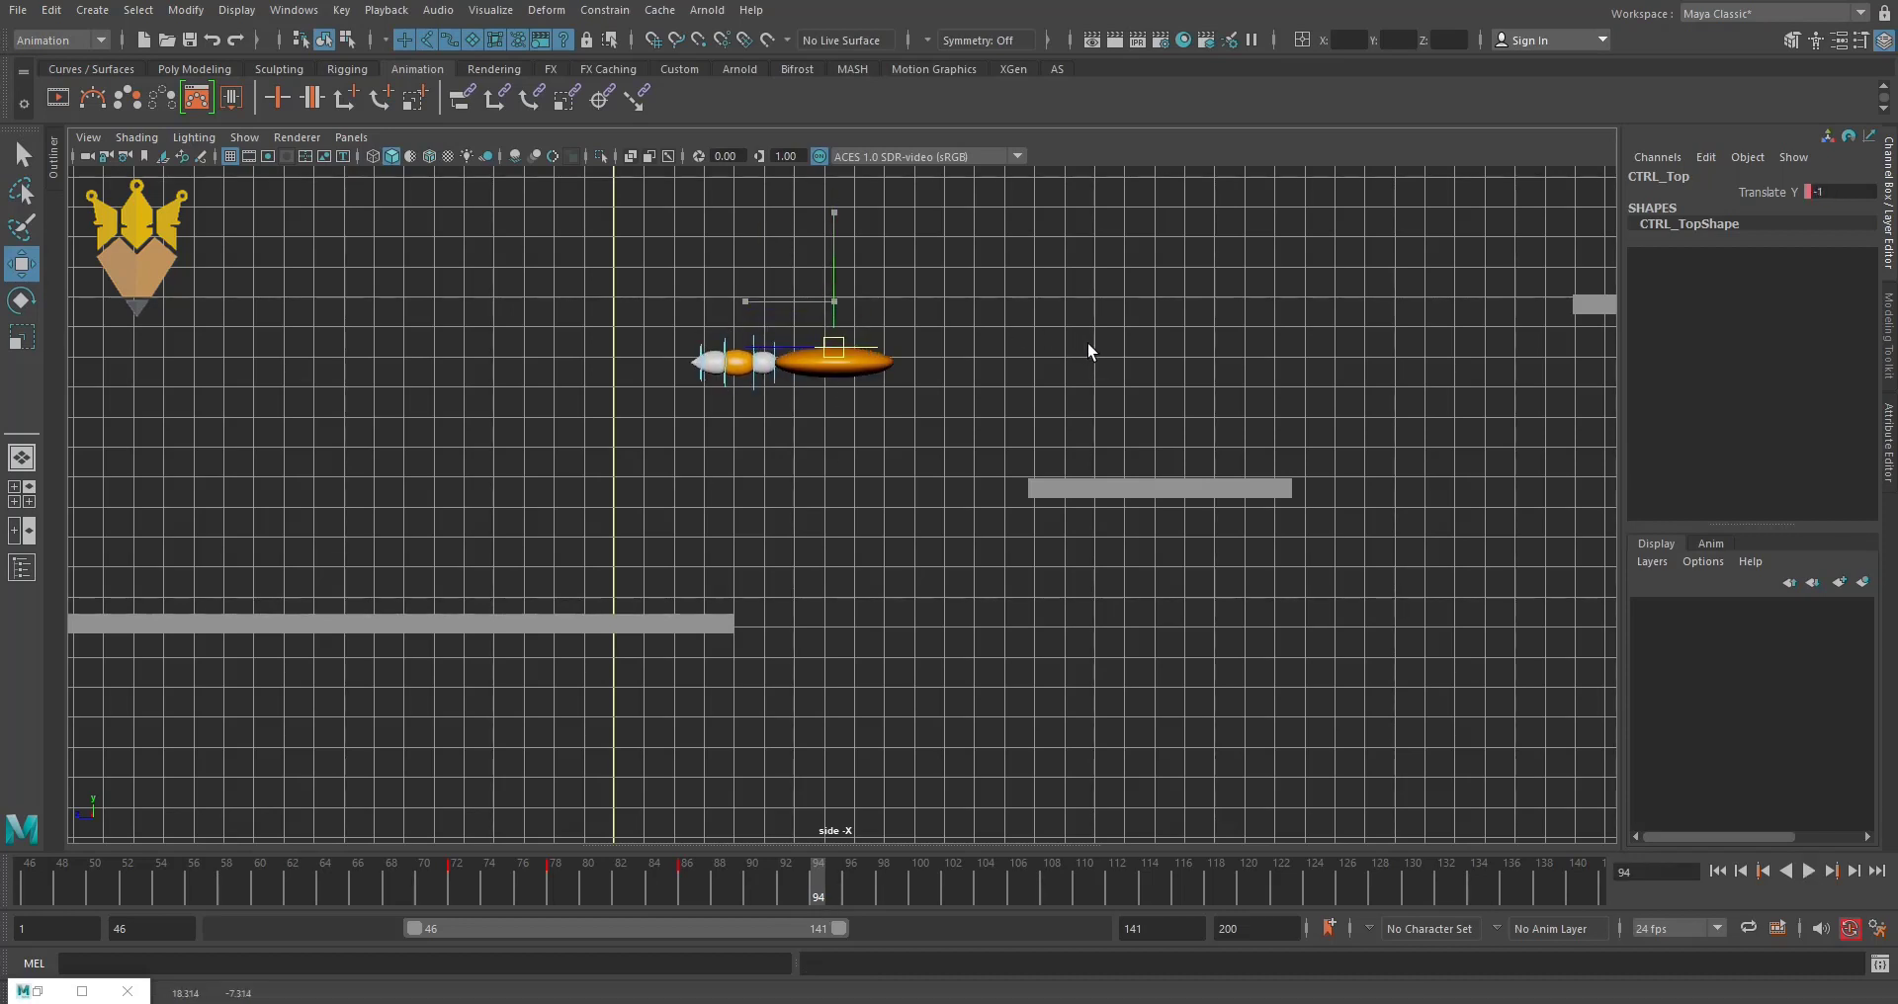
{"action": "key", "text": "ctrl+z"}
{"action": "left_click", "coordinate": [874, 346]}
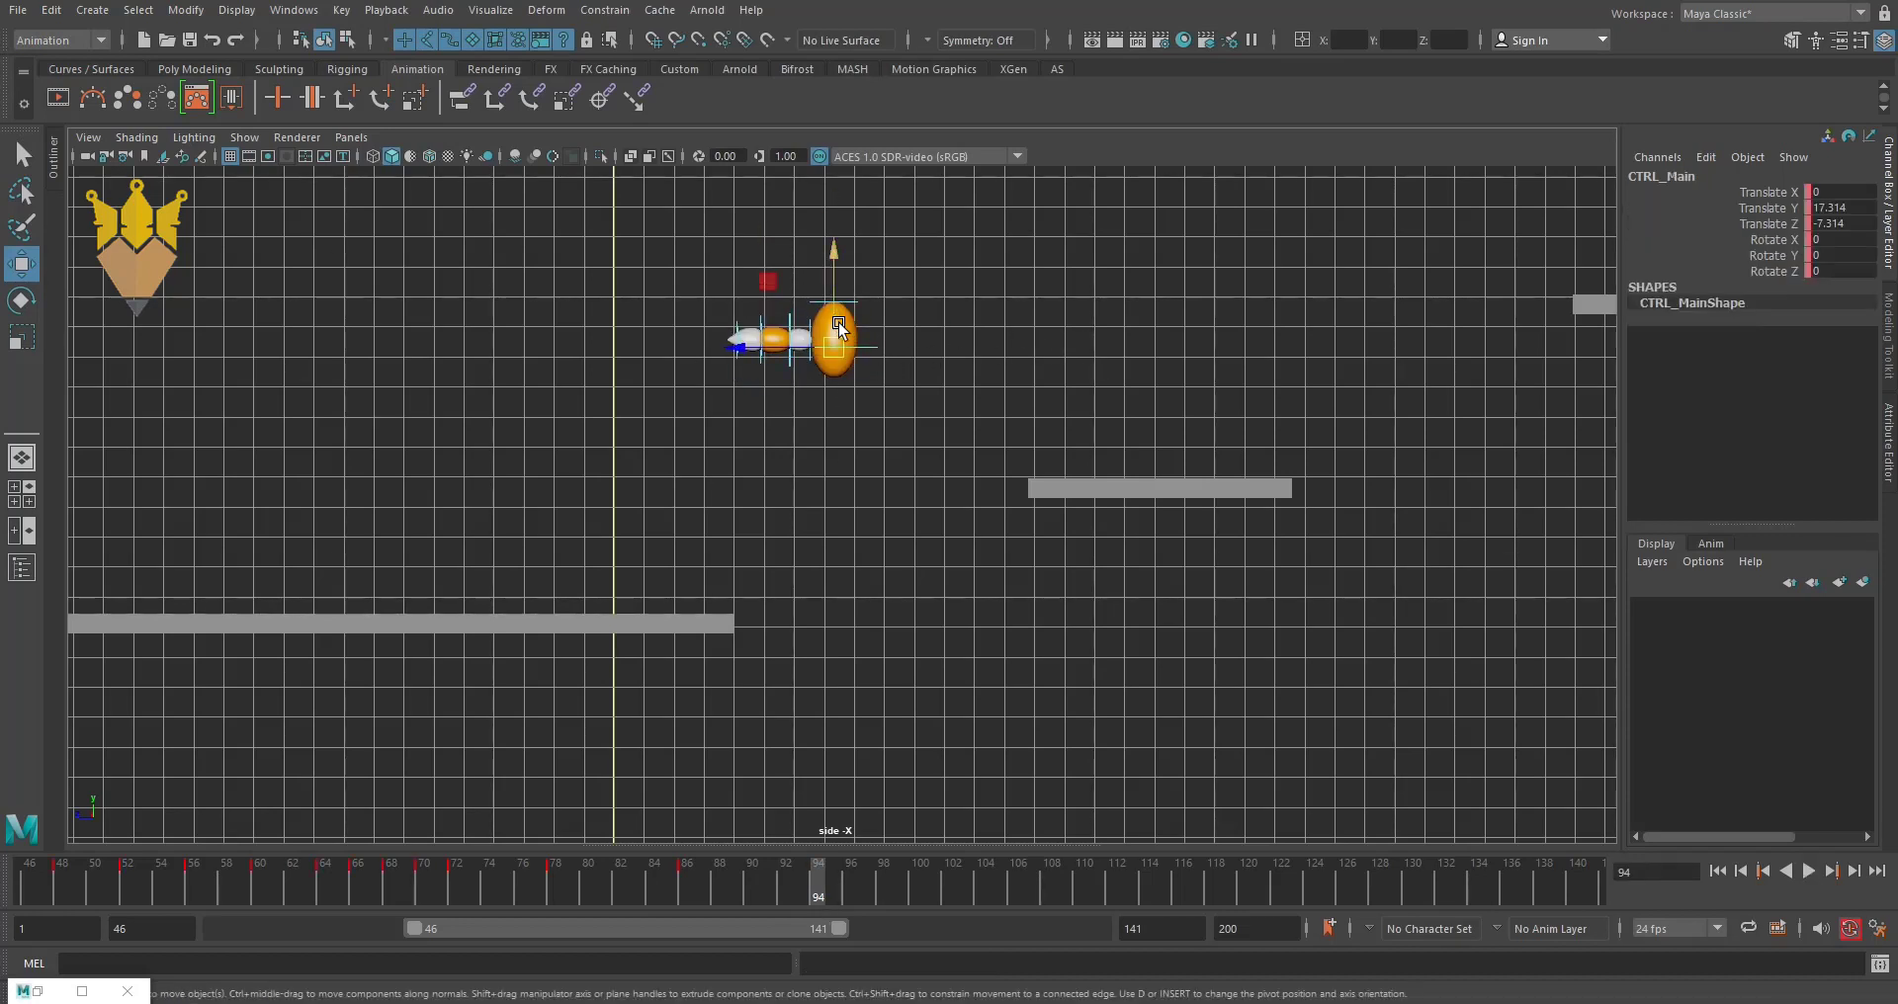
{"action": "mouse_move", "coordinate": [840, 340]}
{"action": "left_mouse_down"}
{"action": "mouse_move", "coordinate": [1035, 317]}
{"action": "mouse_move", "coordinate": [1124, 442]}
{"action": "left_mouse_up"}
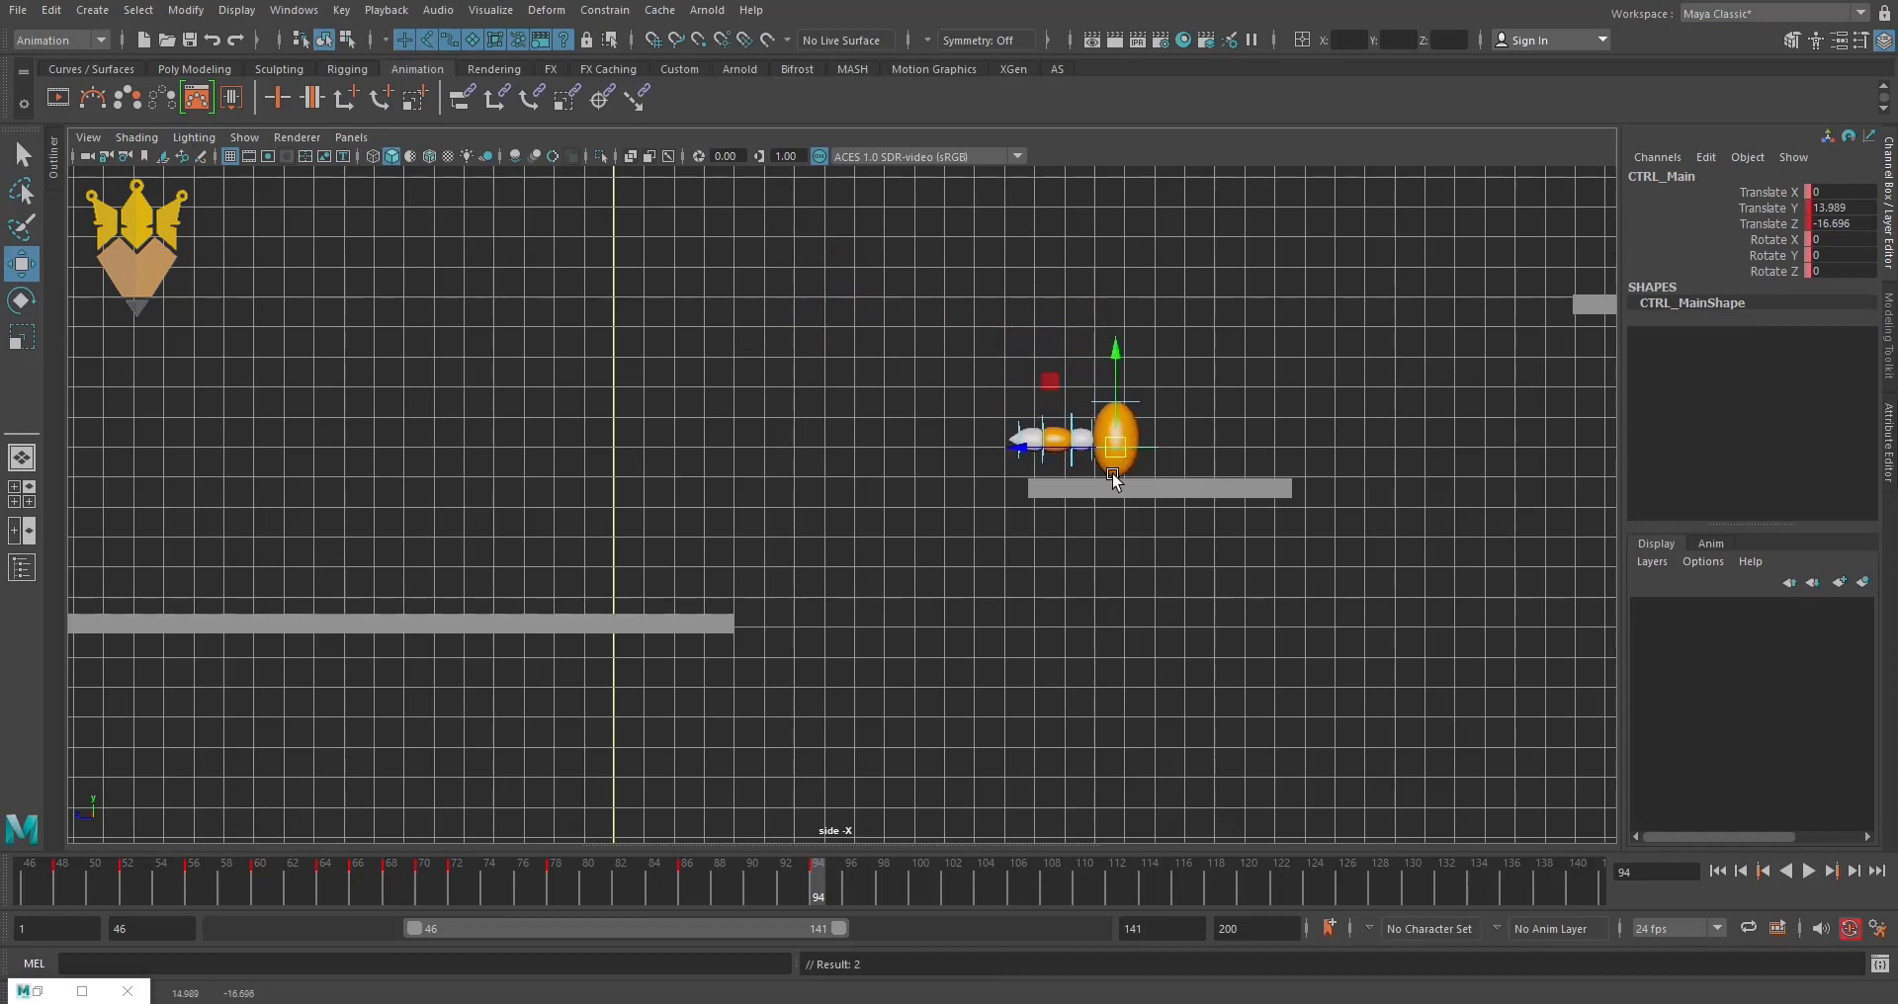
{"action": "left_click", "coordinate": [1162, 388]}
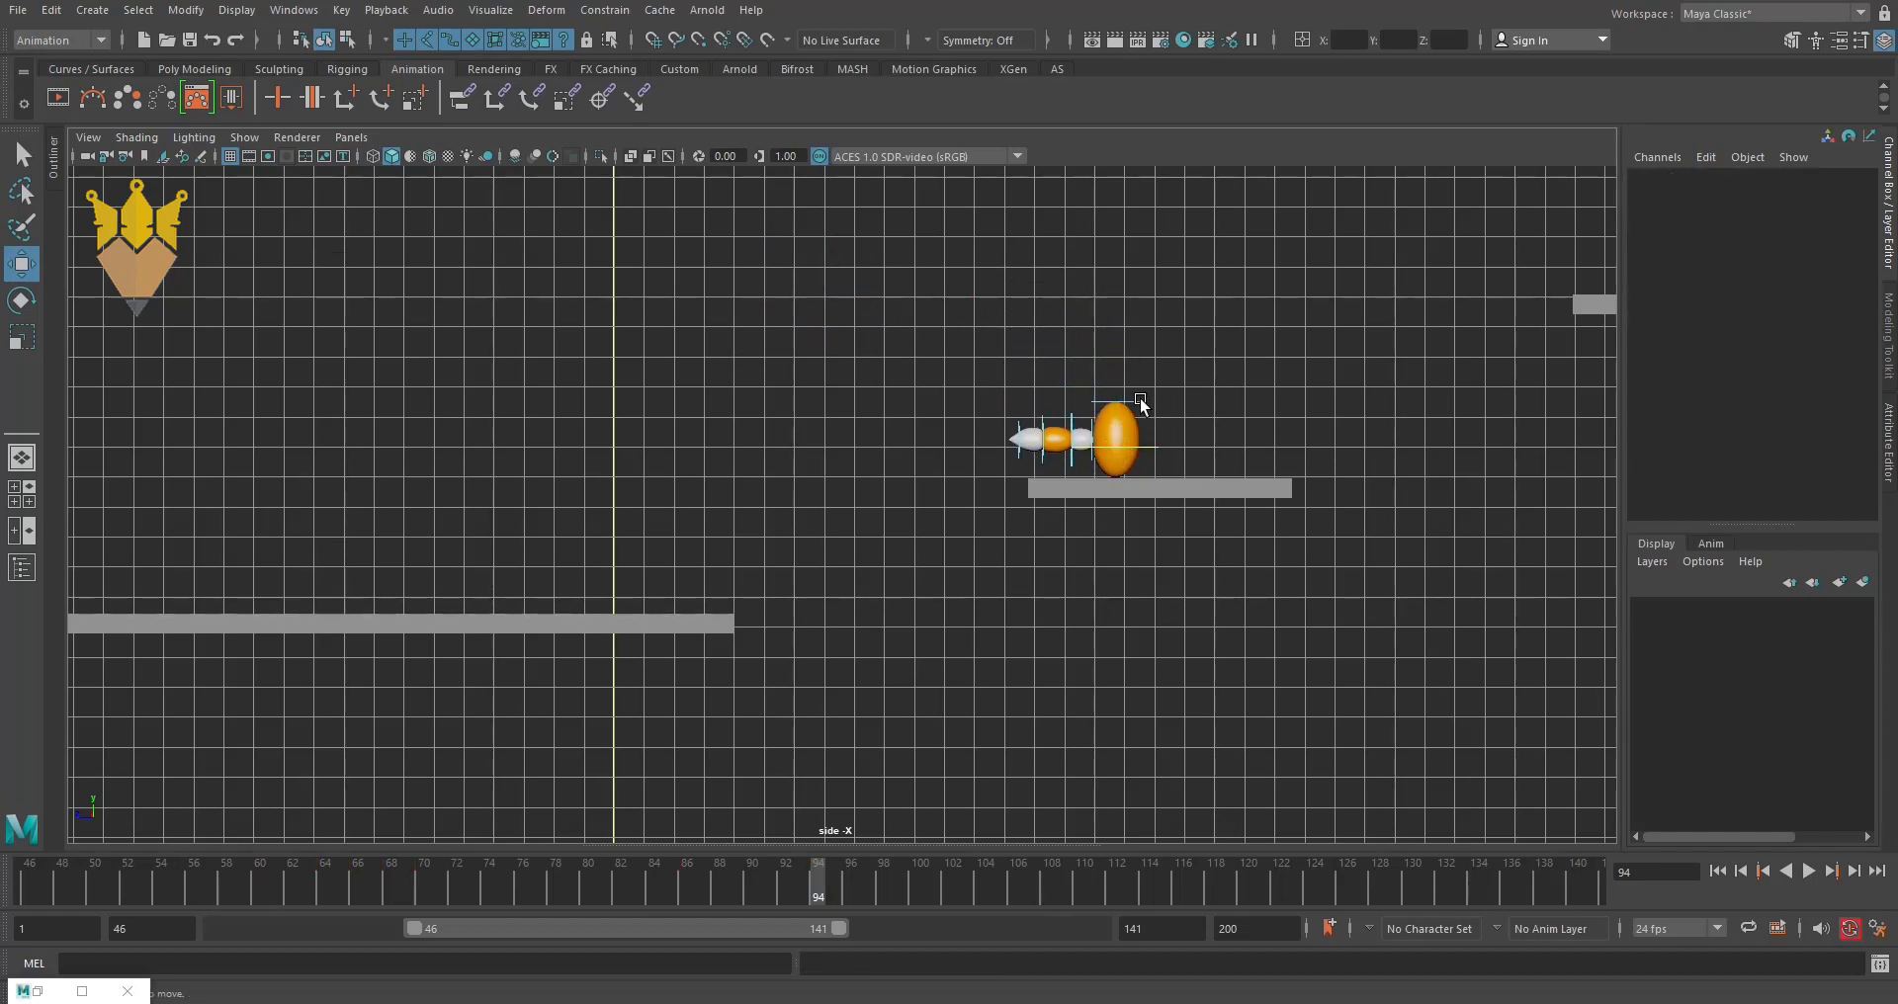
{"action": "left_click", "coordinate": [1115, 400]}
{"action": "double_click", "coordinate": [1832, 191]}
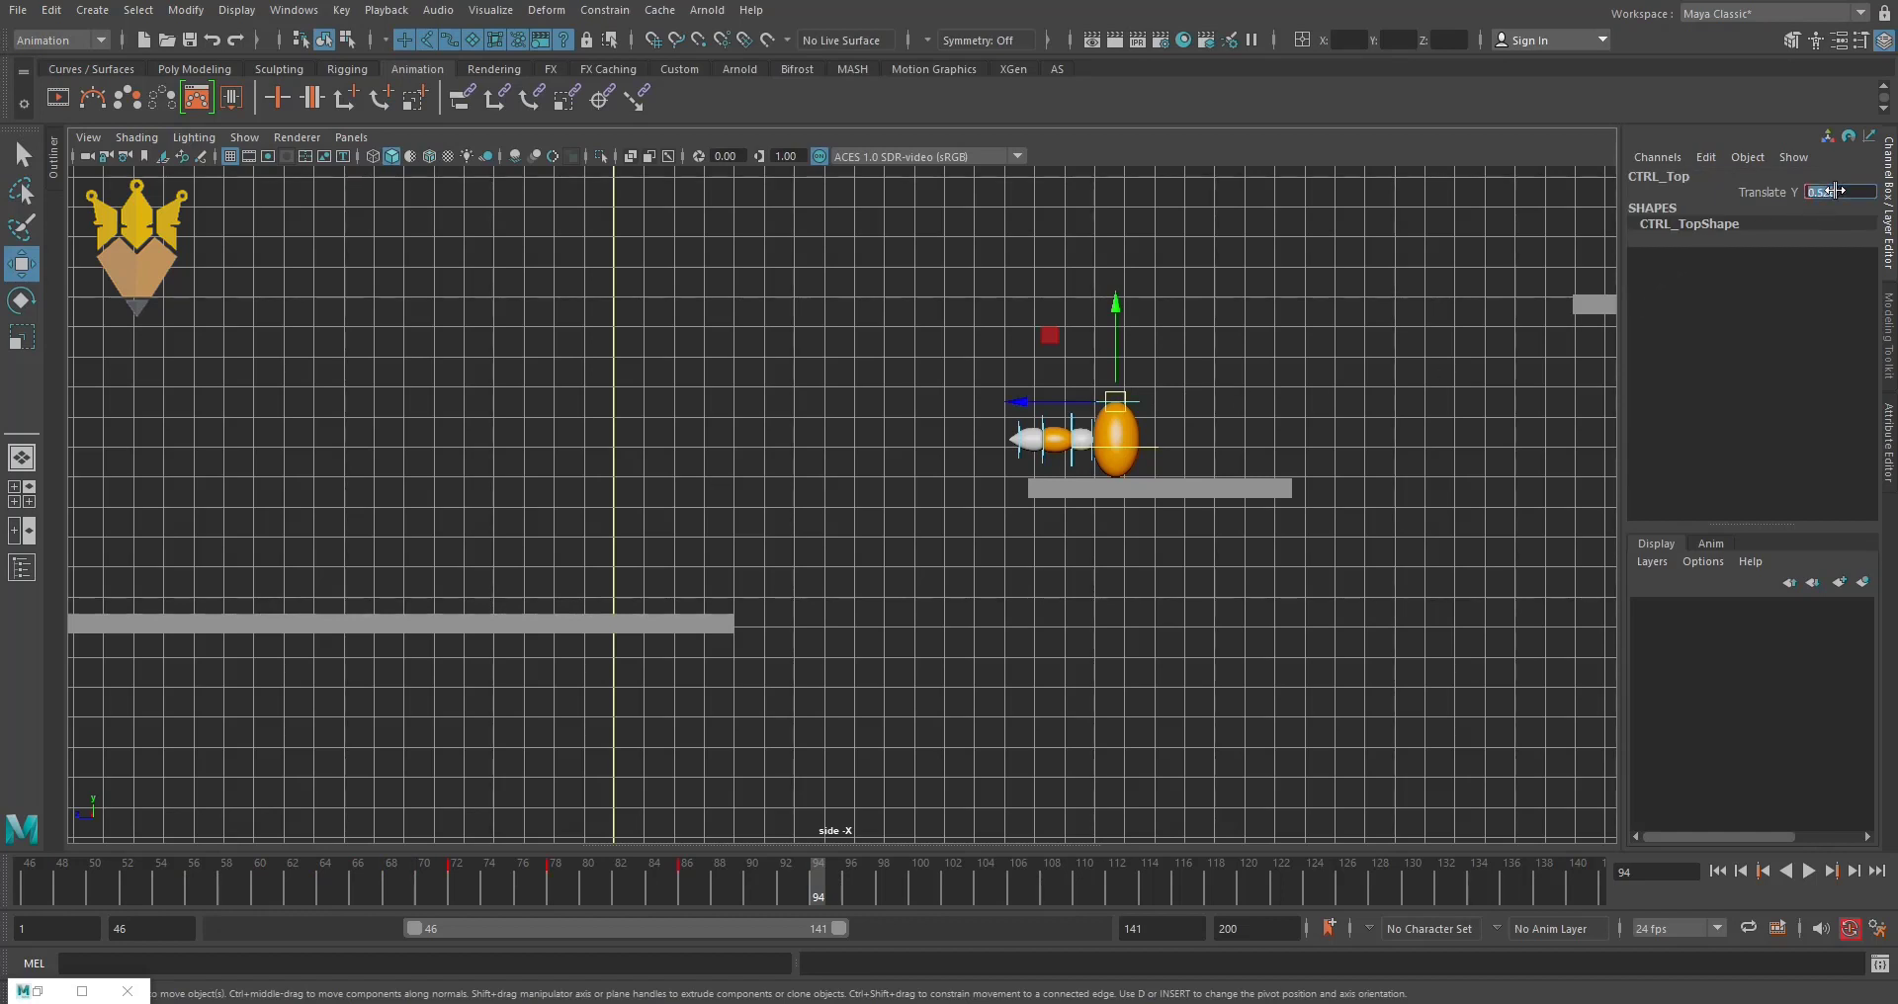
{"action": "type", "text": "0"}
{"action": "key", "text": "Return"}
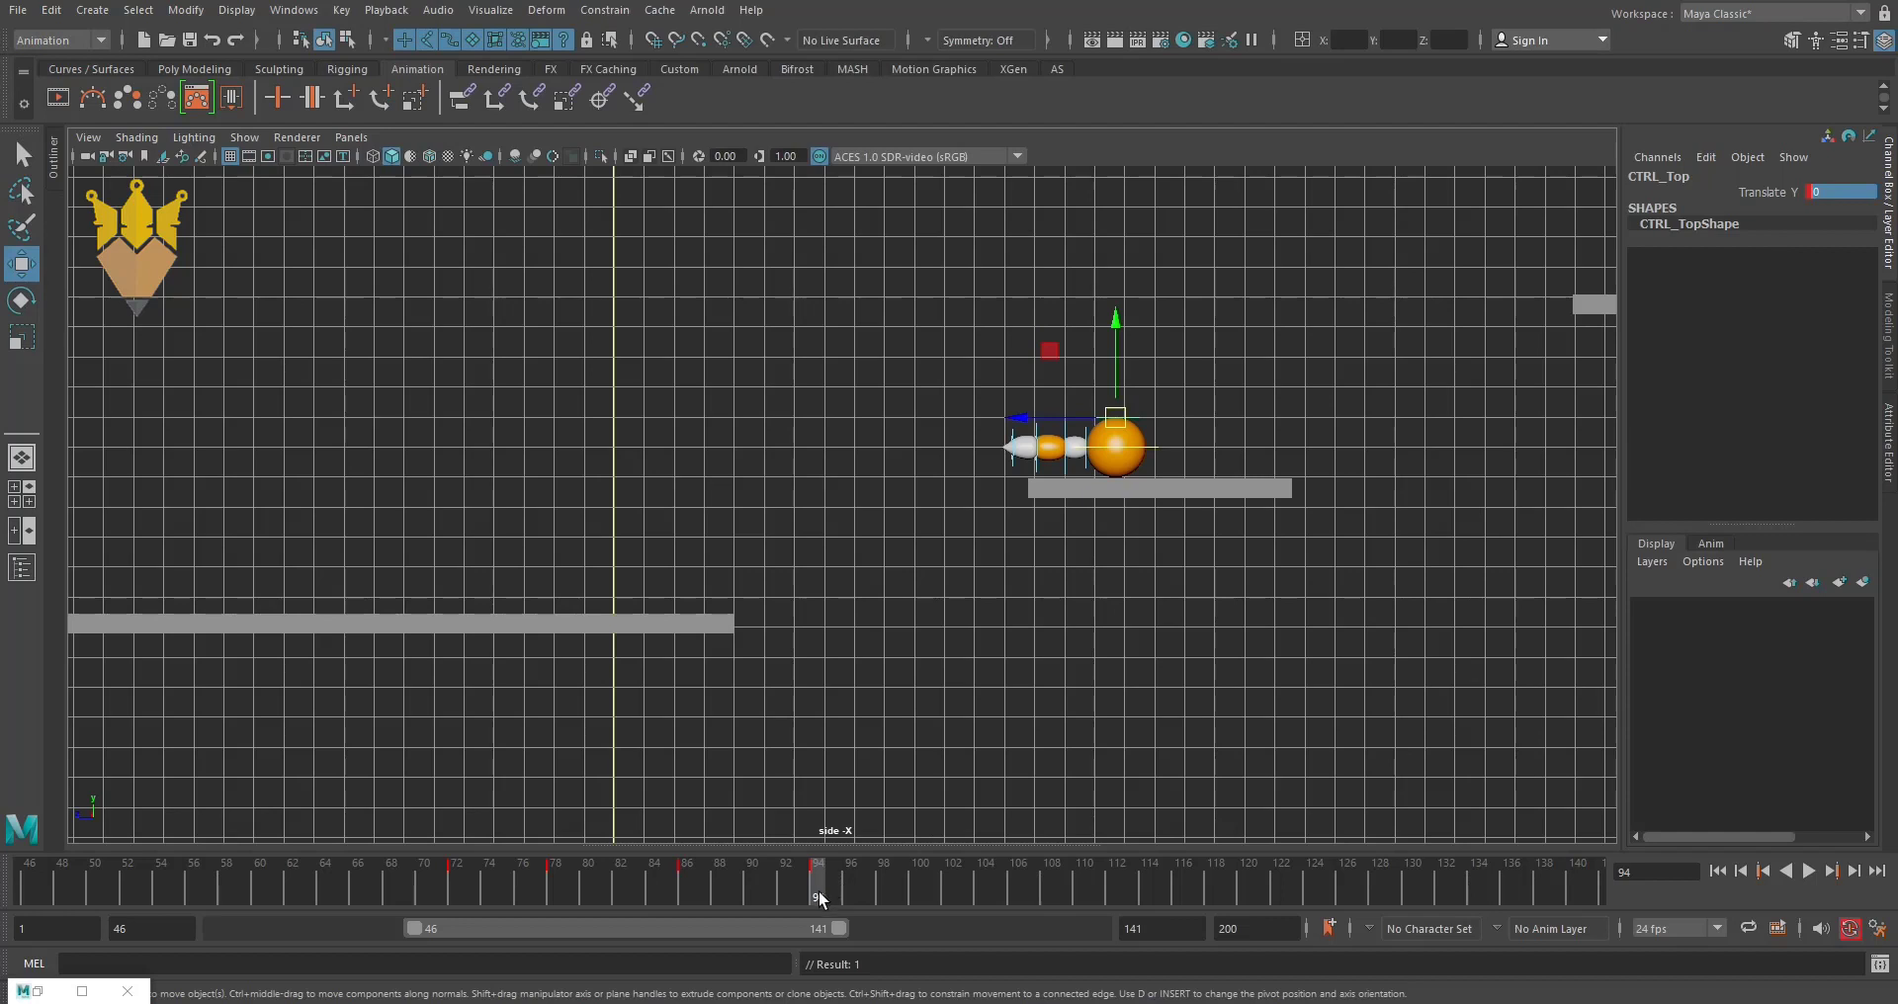
- Add small settling moves to the ball's main control at frames 96, 98 and 102
{"action": "left_click_drag", "start_coordinate": [824, 892], "coordinate": [850, 894]}
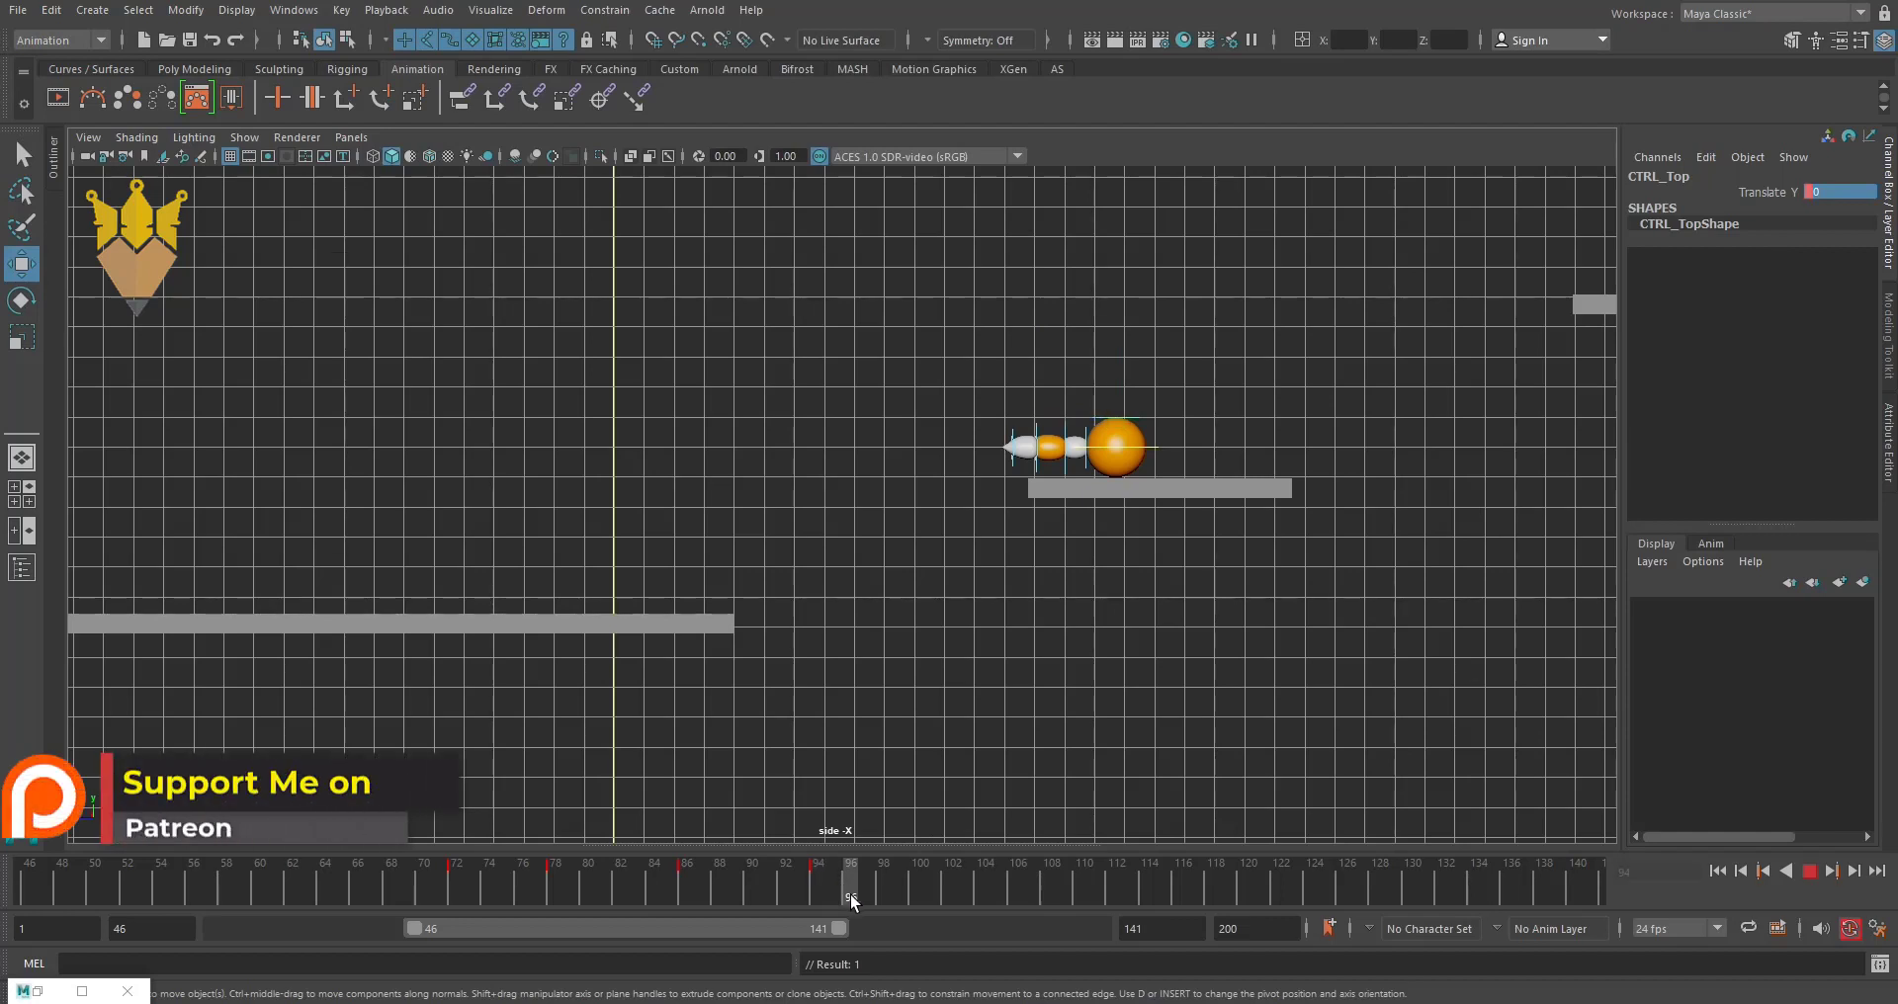
{"action": "left_click", "coordinate": [1138, 447]}
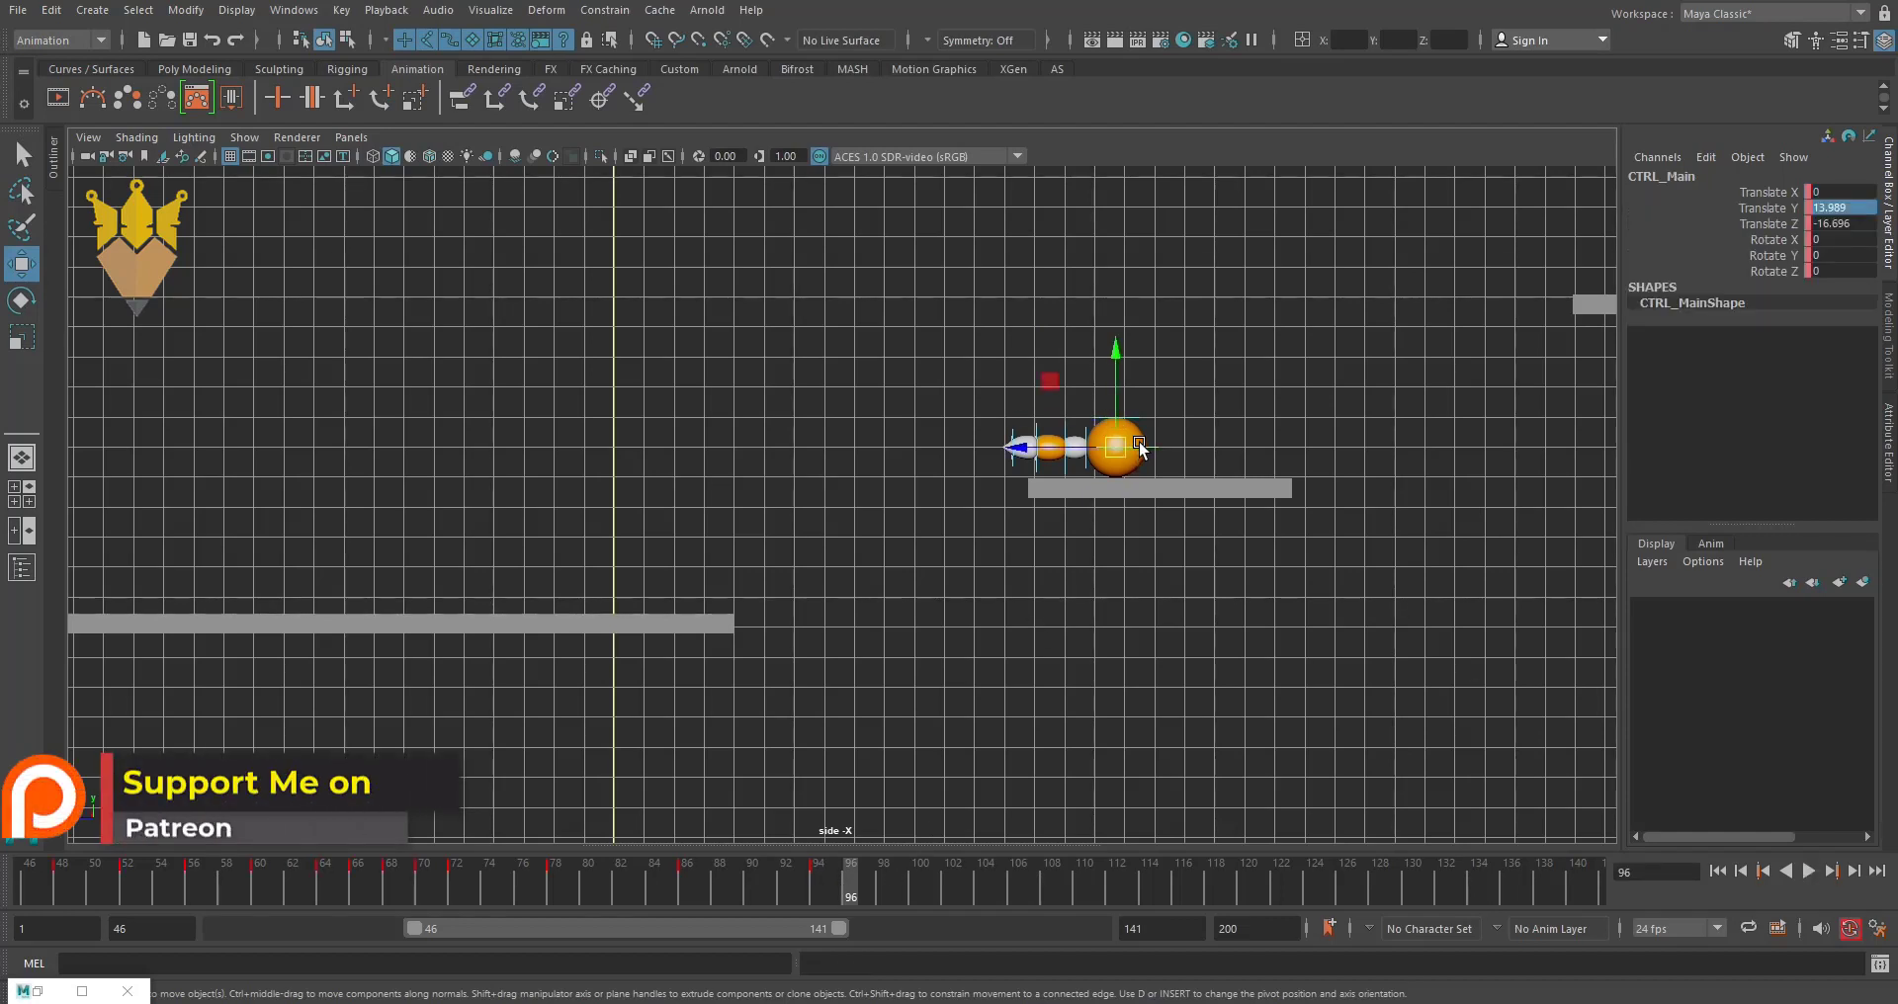
{"action": "left_click_drag", "start_coordinate": [1123, 450], "coordinate": [1137, 455]}
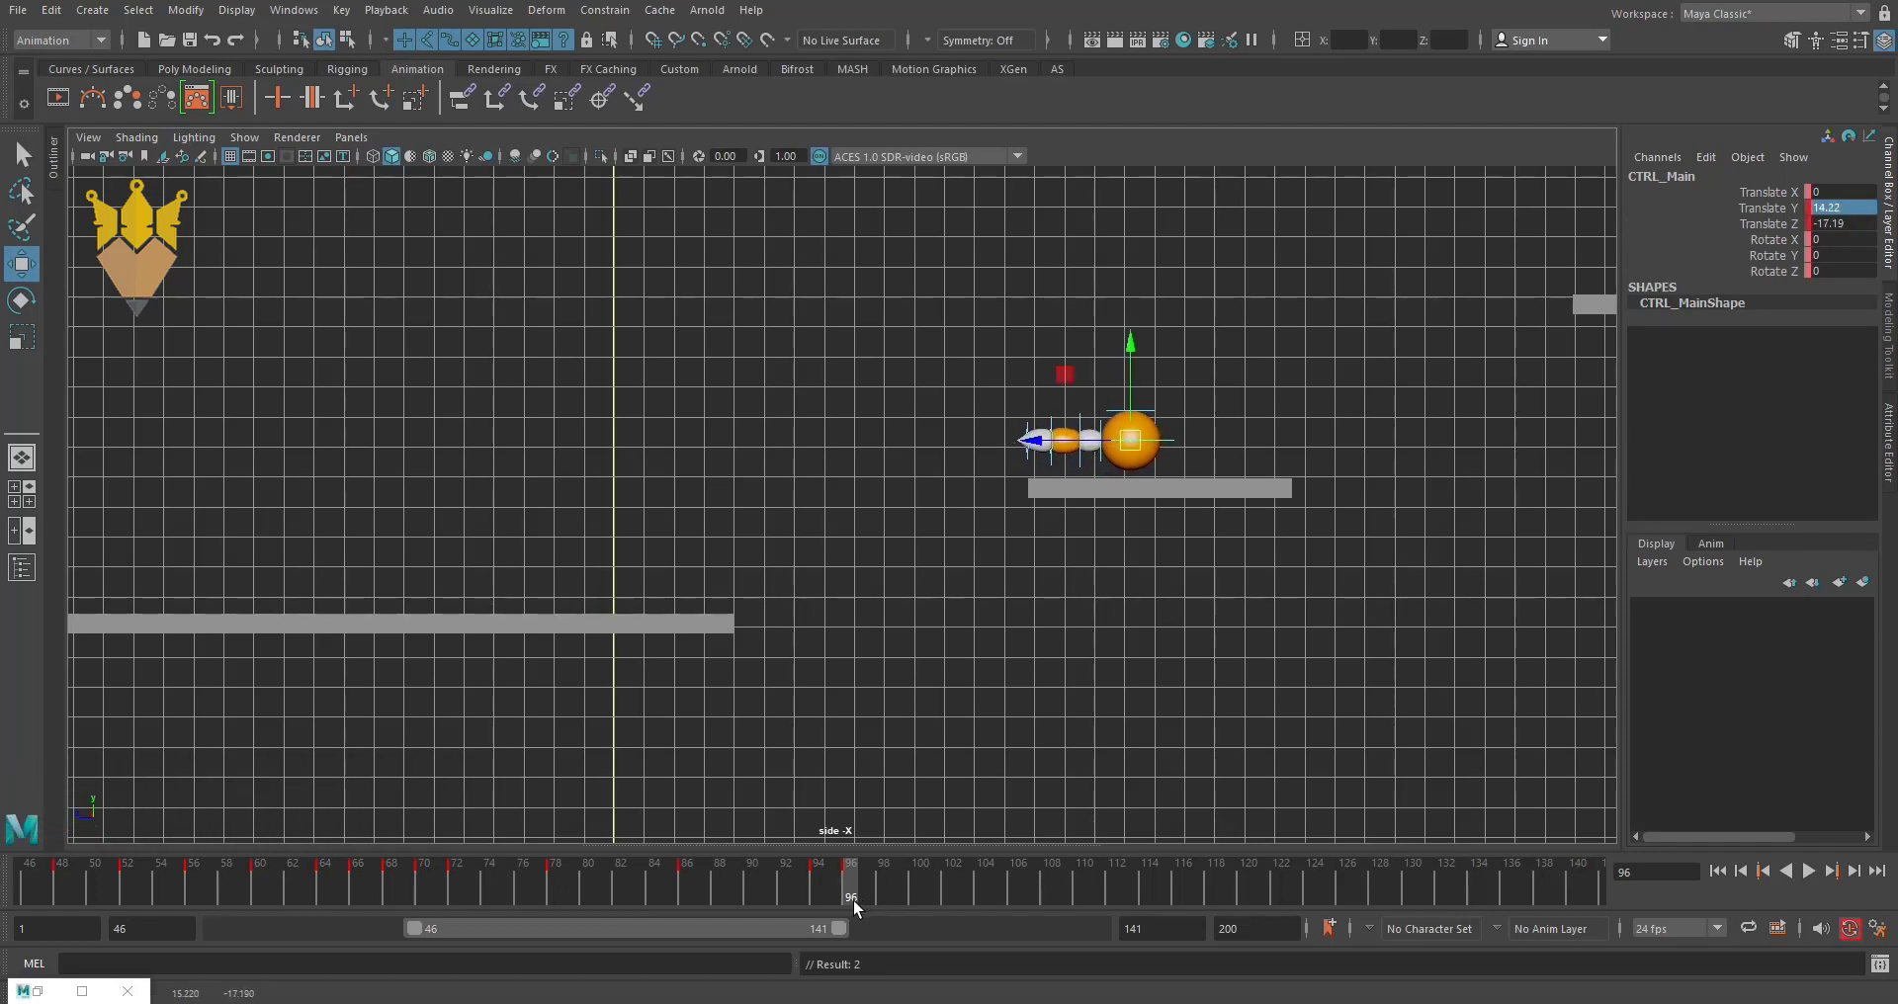
{"action": "mouse_move", "coordinate": [852, 902]}
{"action": "left_mouse_down"}
{"action": "mouse_move", "coordinate": [882, 896]}
{"action": "mouse_move", "coordinate": [817, 904]}
{"action": "mouse_move", "coordinate": [881, 900]}
{"action": "left_mouse_up"}
{"action": "left_click_drag", "start_coordinate": [1135, 447], "coordinate": [1147, 451]}
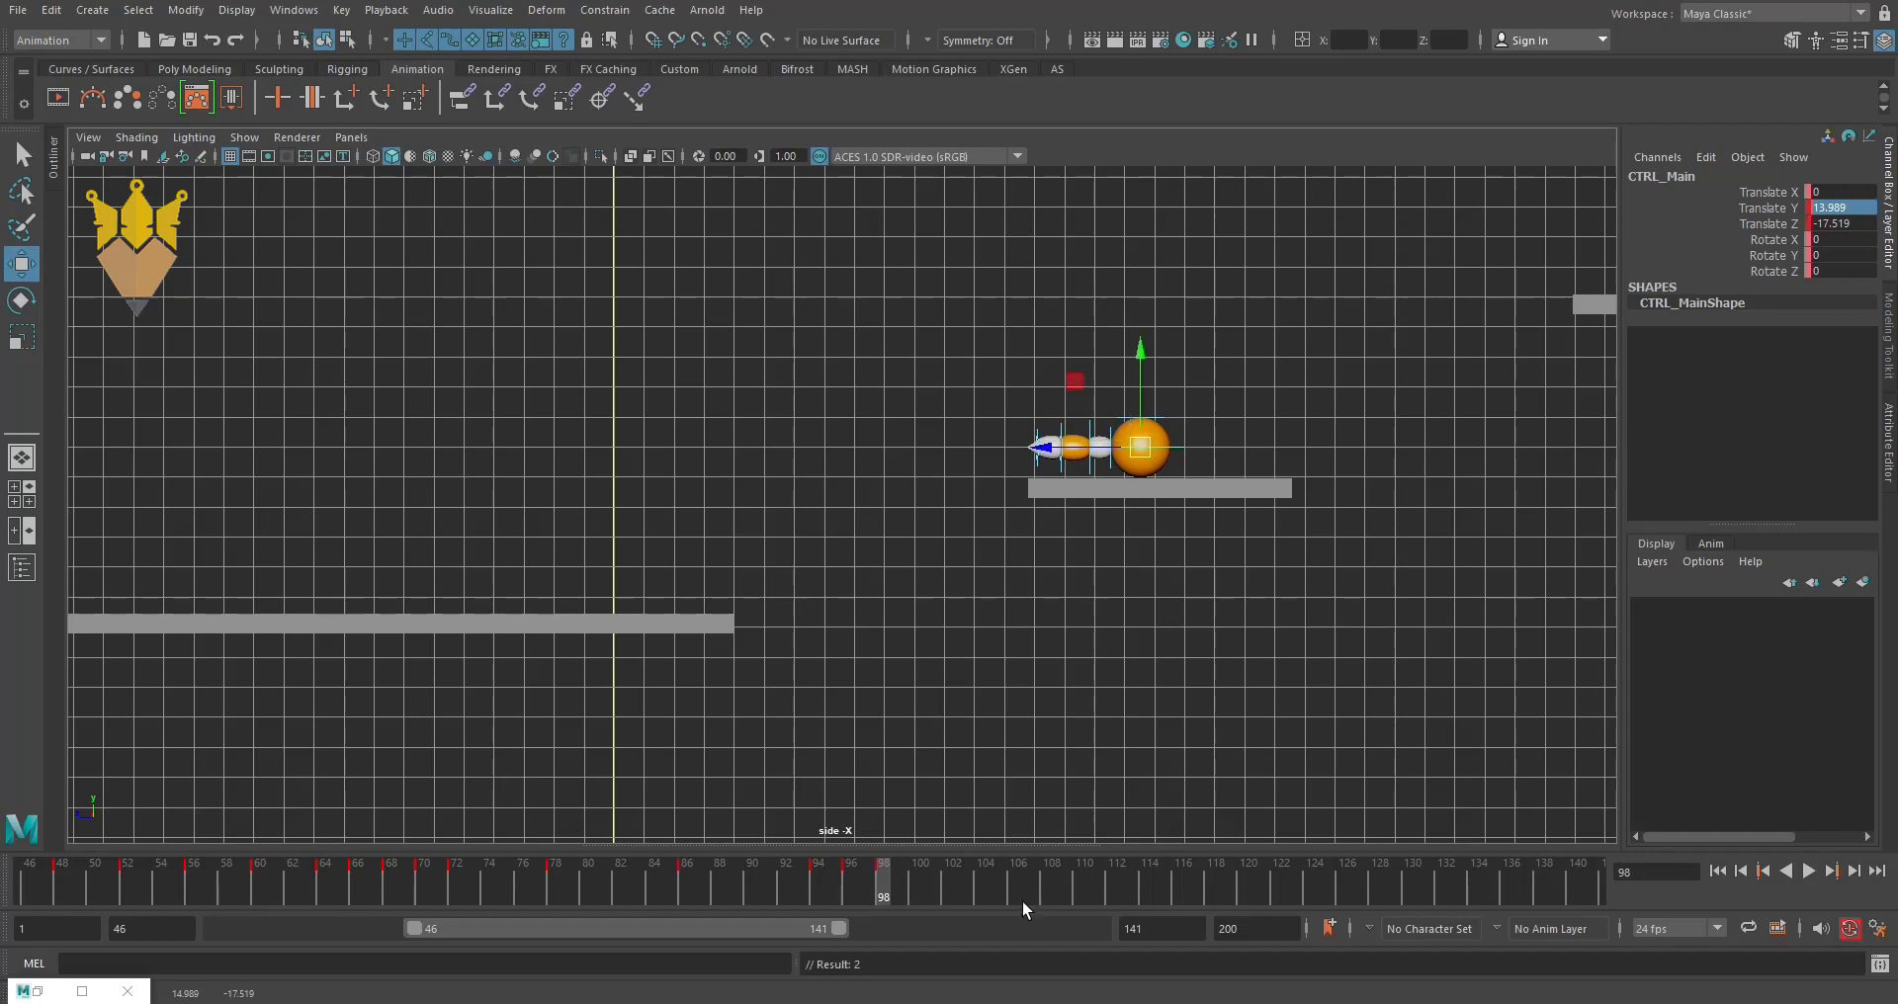
{"action": "mouse_move", "coordinate": [893, 900]}
{"action": "left_mouse_down"}
{"action": "mouse_move", "coordinate": [811, 911]}
{"action": "mouse_move", "coordinate": [866, 924]}
{"action": "mouse_move", "coordinate": [809, 920]}
{"action": "mouse_move", "coordinate": [915, 923]}
{"action": "left_mouse_up"}
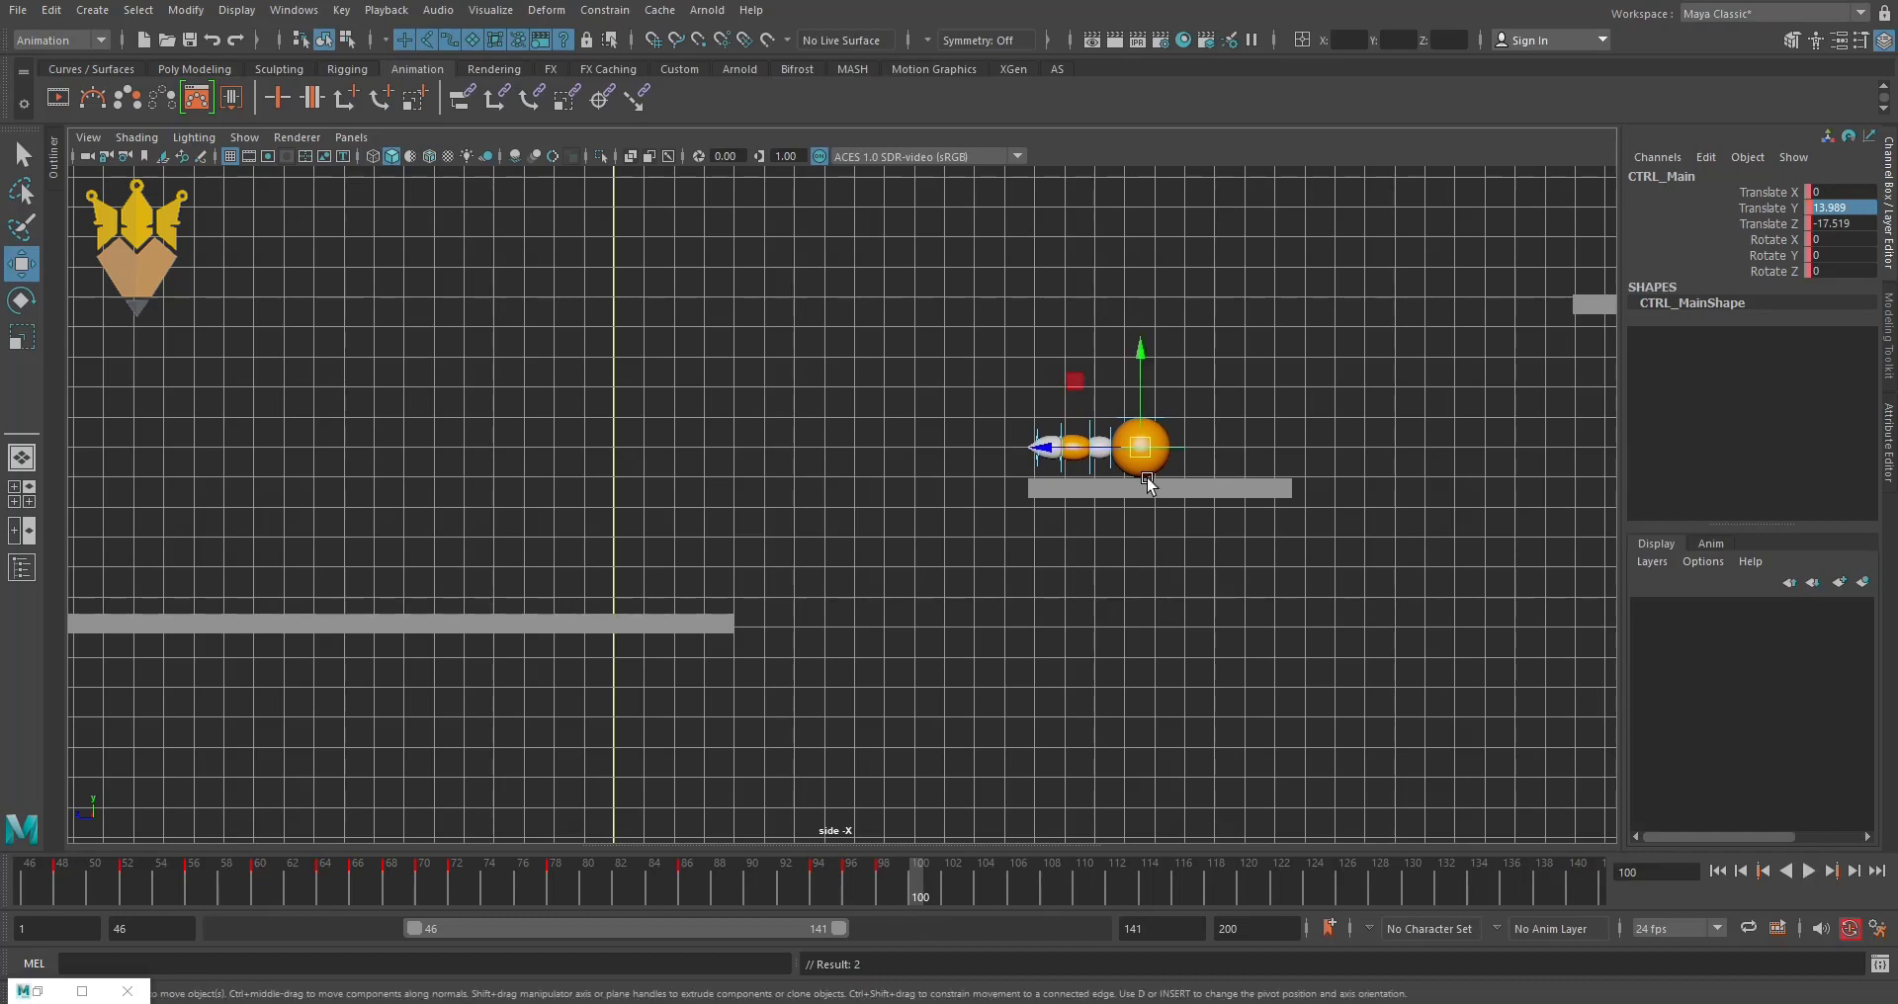
{"action": "left_click_drag", "start_coordinate": [1152, 455], "coordinate": [1174, 440]}
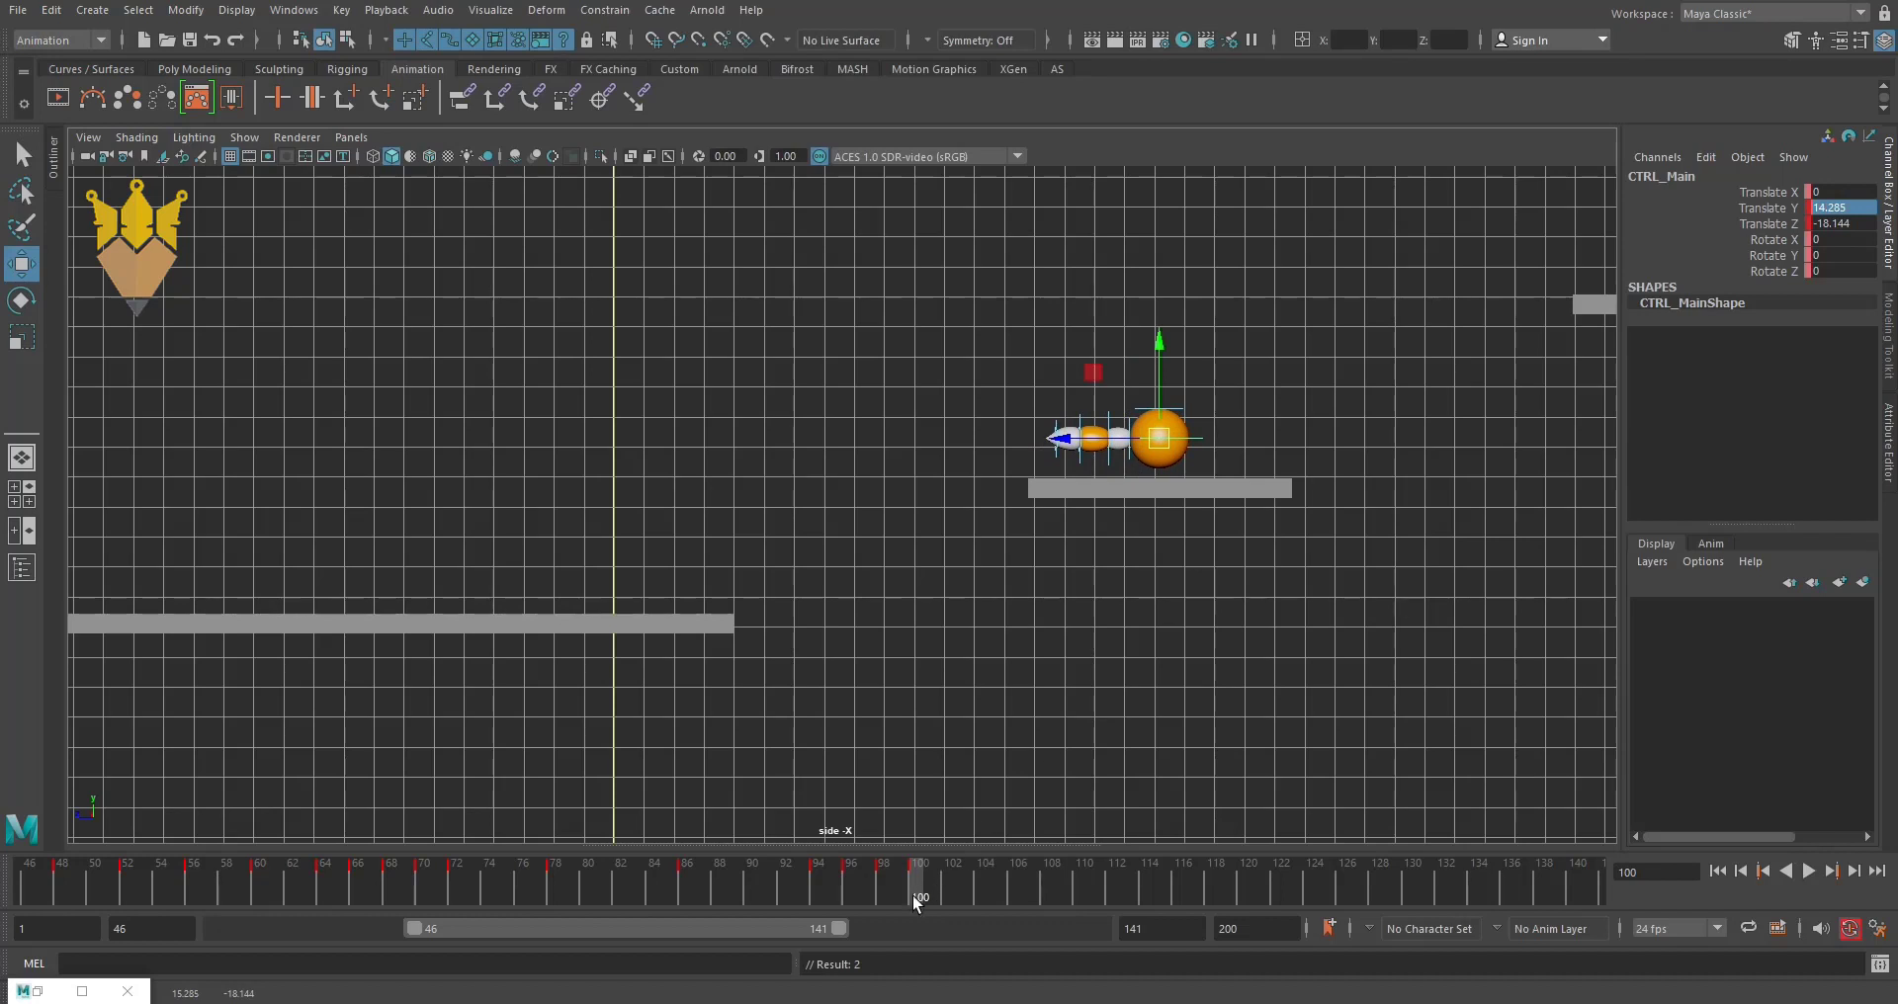
{"action": "left_click_drag", "start_coordinate": [923, 894], "coordinate": [968, 893]}
{"action": "left_click_drag", "start_coordinate": [1174, 447], "coordinate": [1186, 447]}
- Key the ball at frame 103, then frame both platforms and play the hop from frame 46
{"action": "key", "text": "s"}
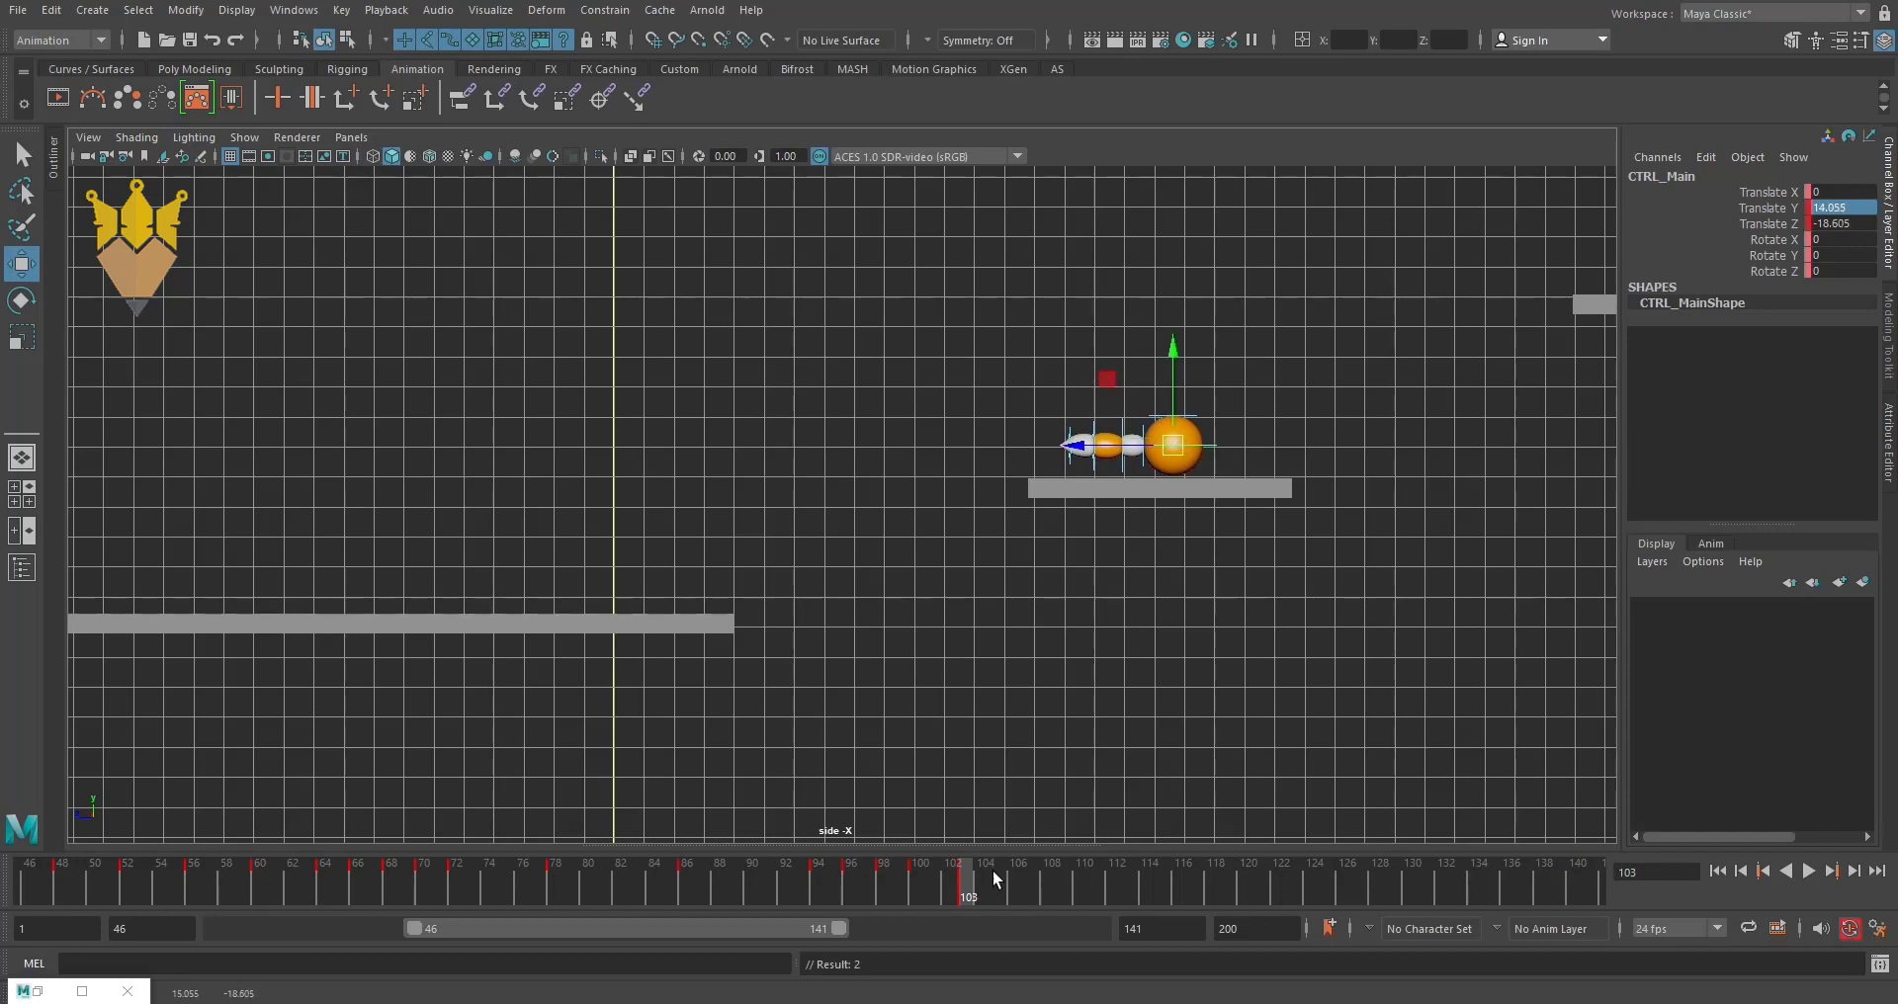
{"action": "left_click_drag", "start_coordinate": [943, 898], "coordinate": [28, 894]}
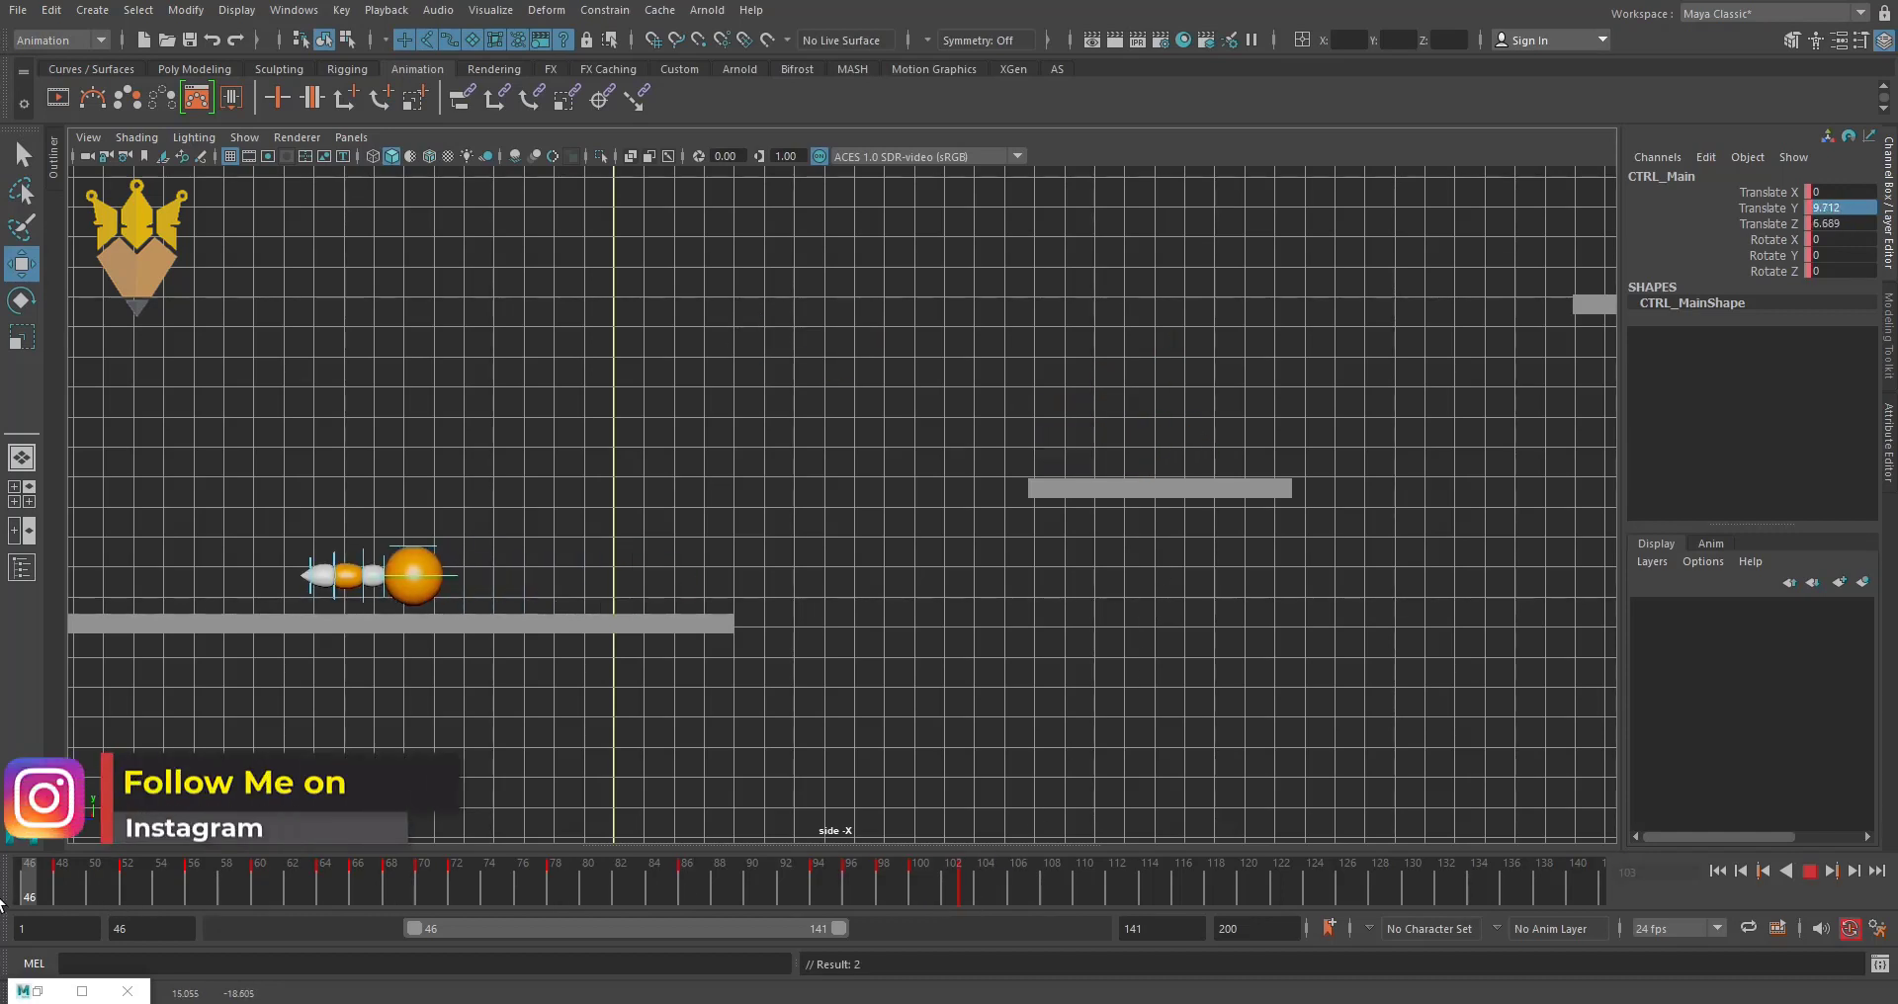
{"action": "scroll", "coordinate": [1365, 647], "scroll_direction": "down", "scroll_amount": 1}
{"action": "scroll", "coordinate": [1106, 626], "scroll_direction": "down", "scroll_amount": 1}
{"action": "middle_click_drag", "start_coordinate": [1107, 627], "coordinate": [1123, 631], "text": "alt"}
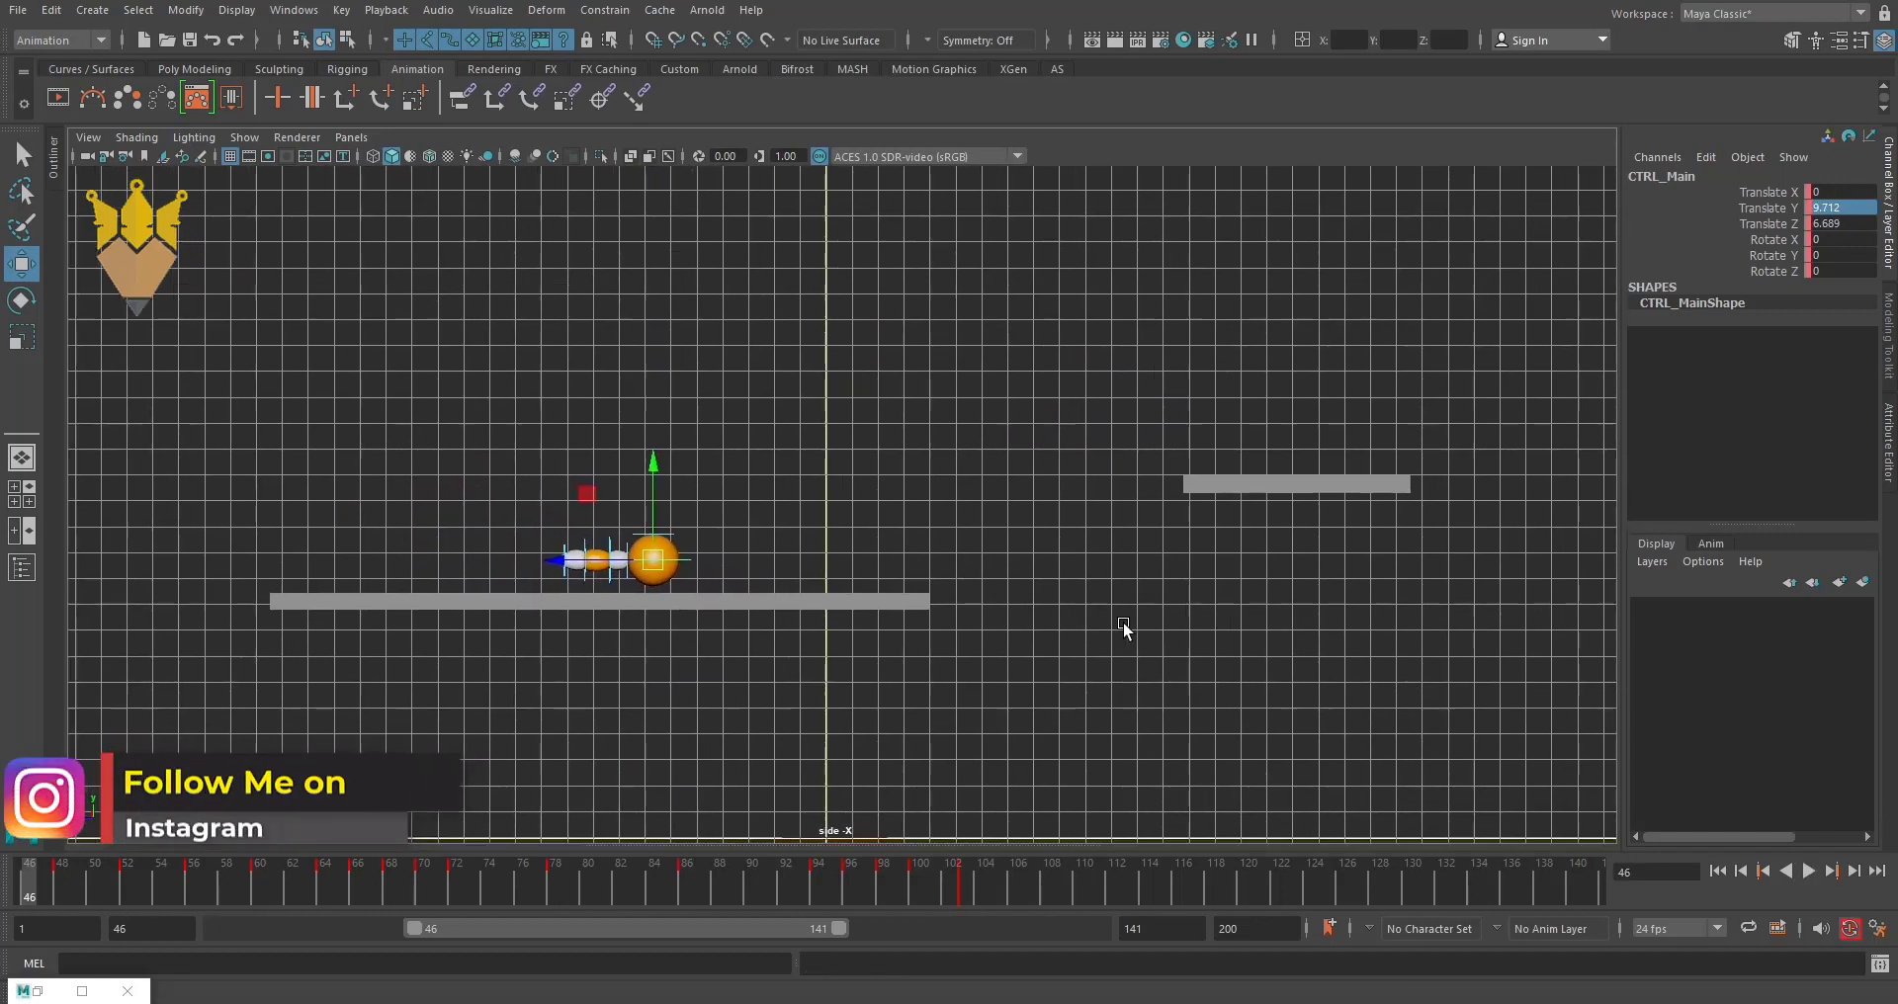
{"action": "scroll", "coordinate": [1153, 627], "scroll_direction": "down", "scroll_amount": 1}
{"action": "middle_click_drag", "start_coordinate": [1005, 648], "coordinate": [1101, 644], "text": "alt"}
{"action": "scroll", "coordinate": [1101, 644], "scroll_direction": "down", "scroll_amount": 1}
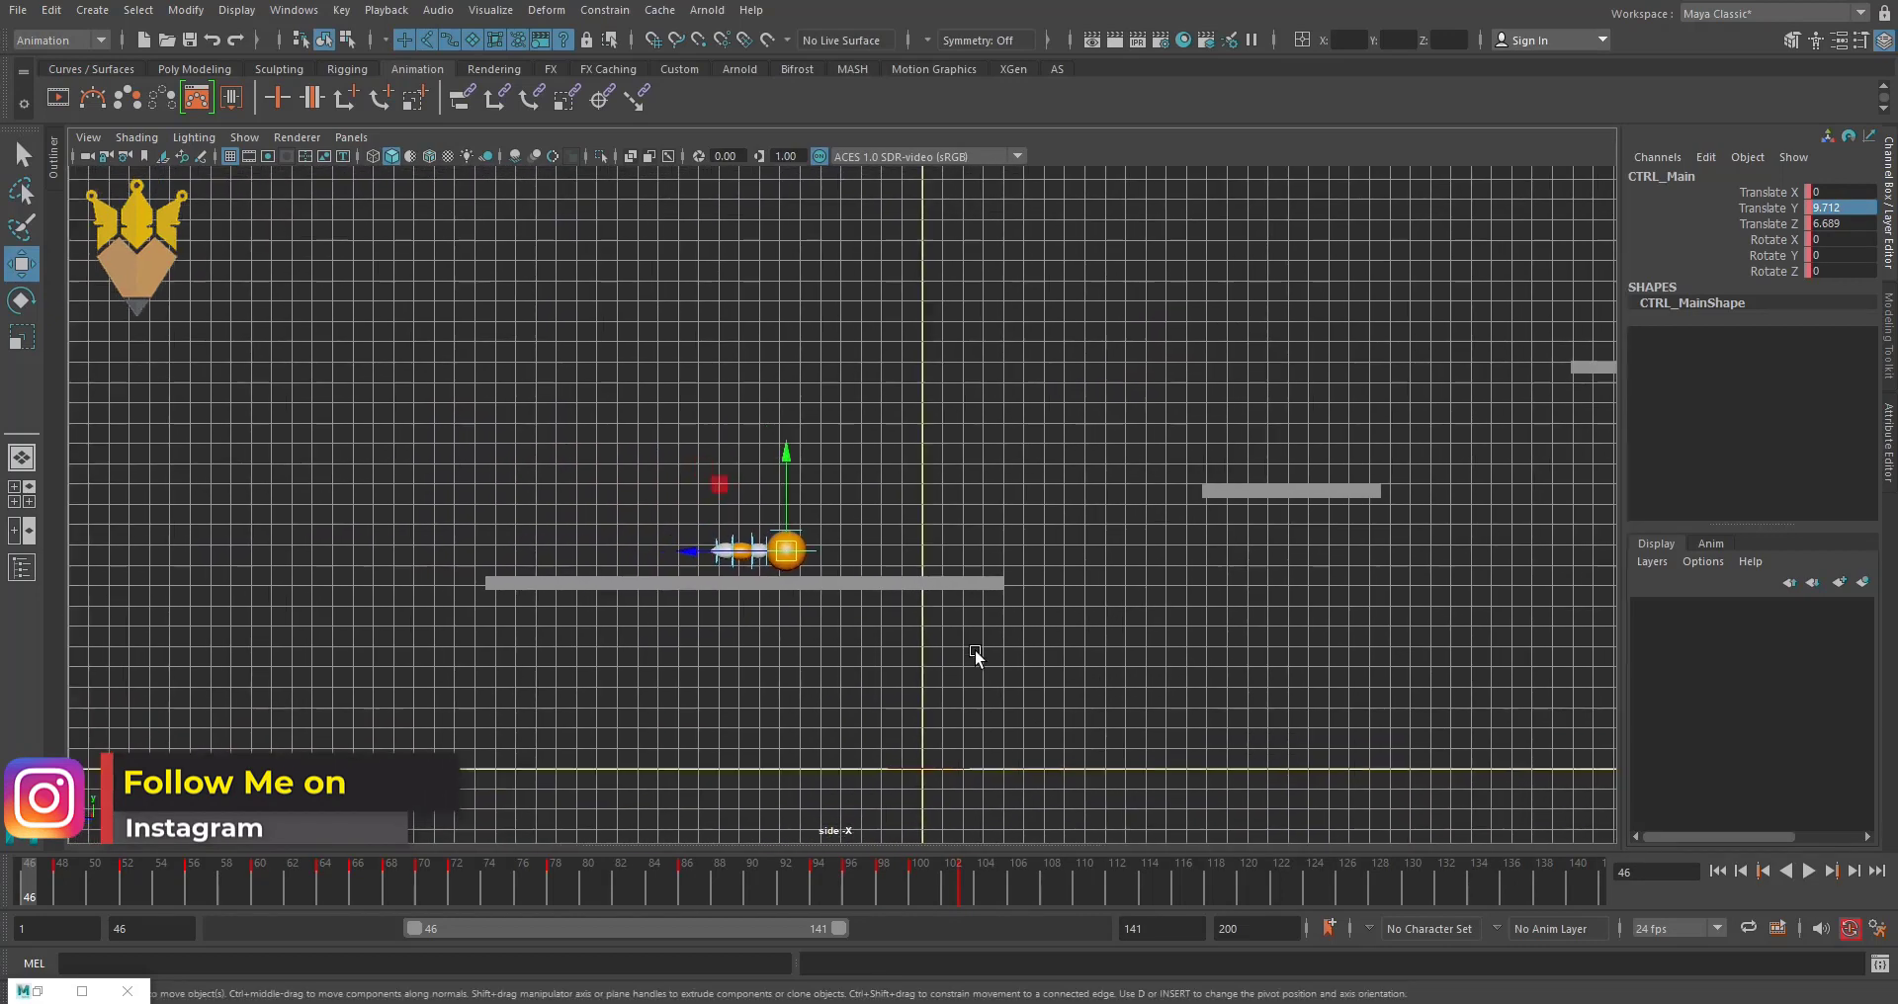
{"action": "middle_click_drag", "start_coordinate": [975, 656], "coordinate": [714, 726], "text": "alt"}
{"action": "scroll", "coordinate": [851, 736], "scroll_direction": "up", "scroll_amount": 1}
{"action": "mouse_move", "coordinate": [983, 741]}
{"action": "middle_mouse_down", "text": "alt"}
{"action": "mouse_move", "coordinate": [1102, 721]}
{"action": "mouse_move", "coordinate": [988, 772]}
{"action": "middle_mouse_up", "text": "alt"}
{"action": "scroll", "coordinate": [1101, 721], "scroll_direction": "up", "scroll_amount": 1}
{"action": "scroll", "coordinate": [1049, 732], "scroll_direction": "up", "scroll_amount": 1}
{"action": "key", "text": "alt+v"}
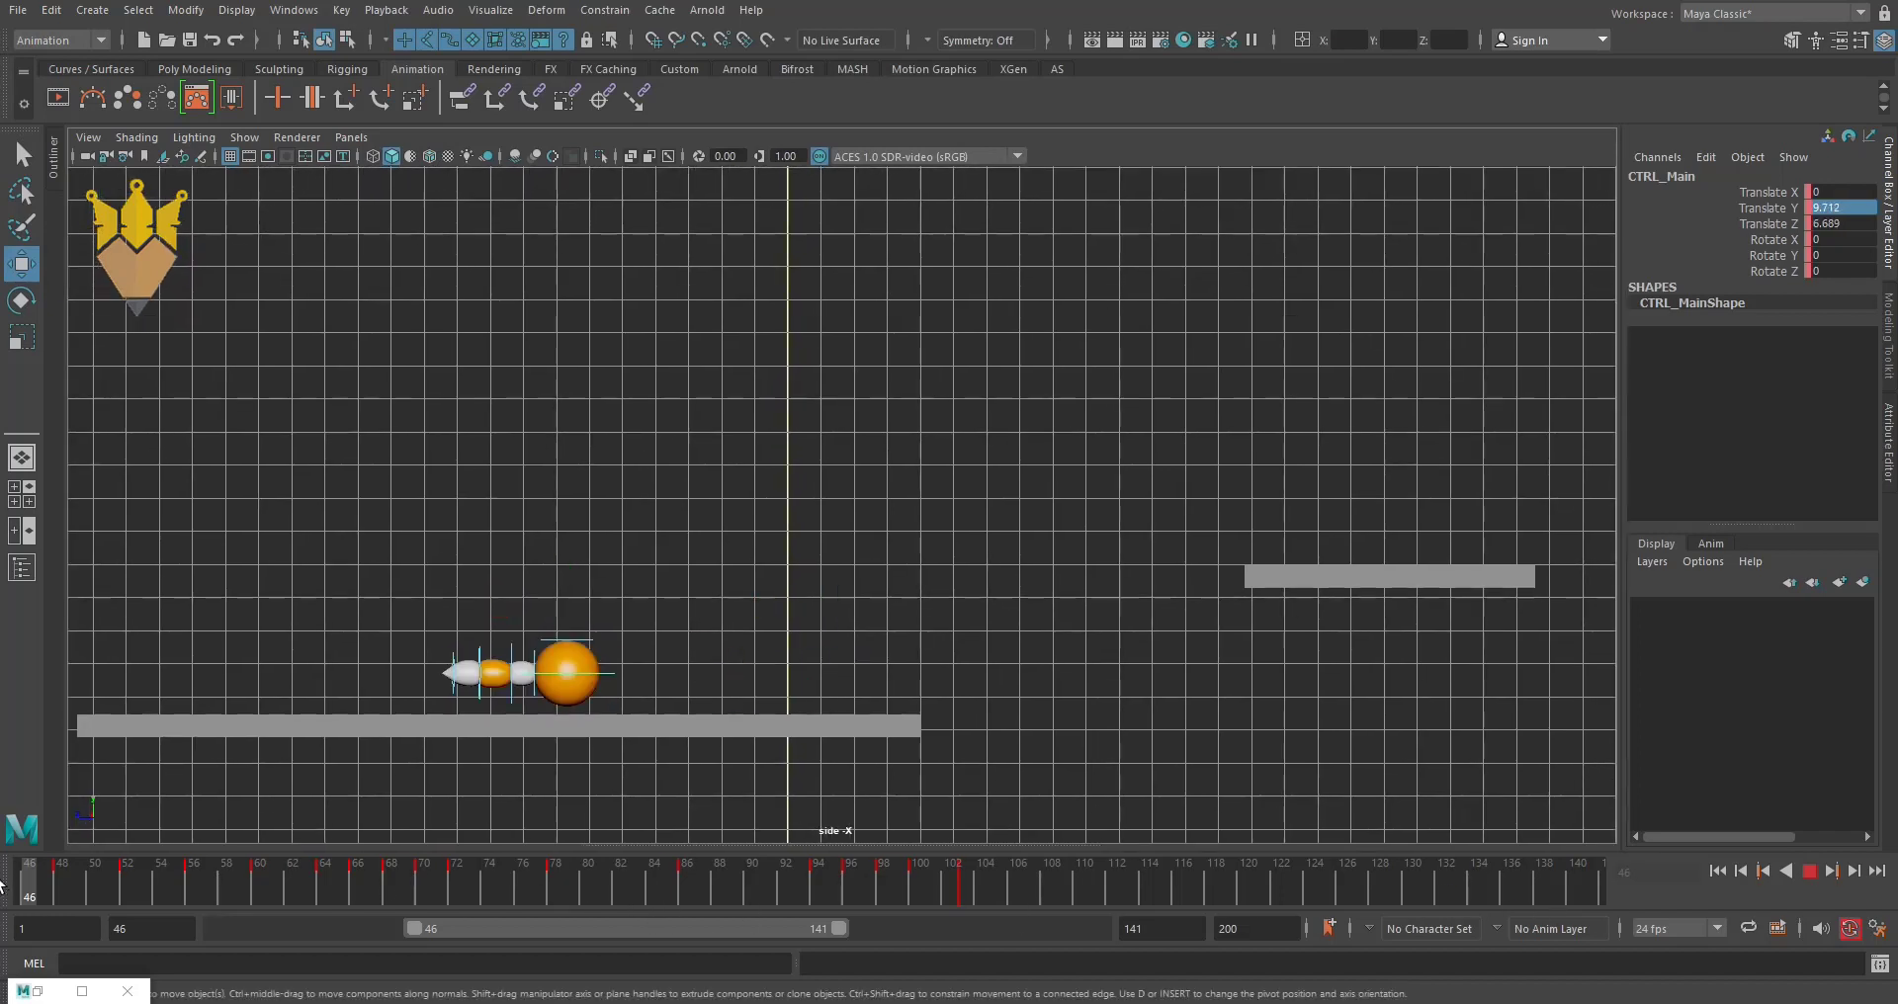
{"action": "key", "text": "alt+v"}
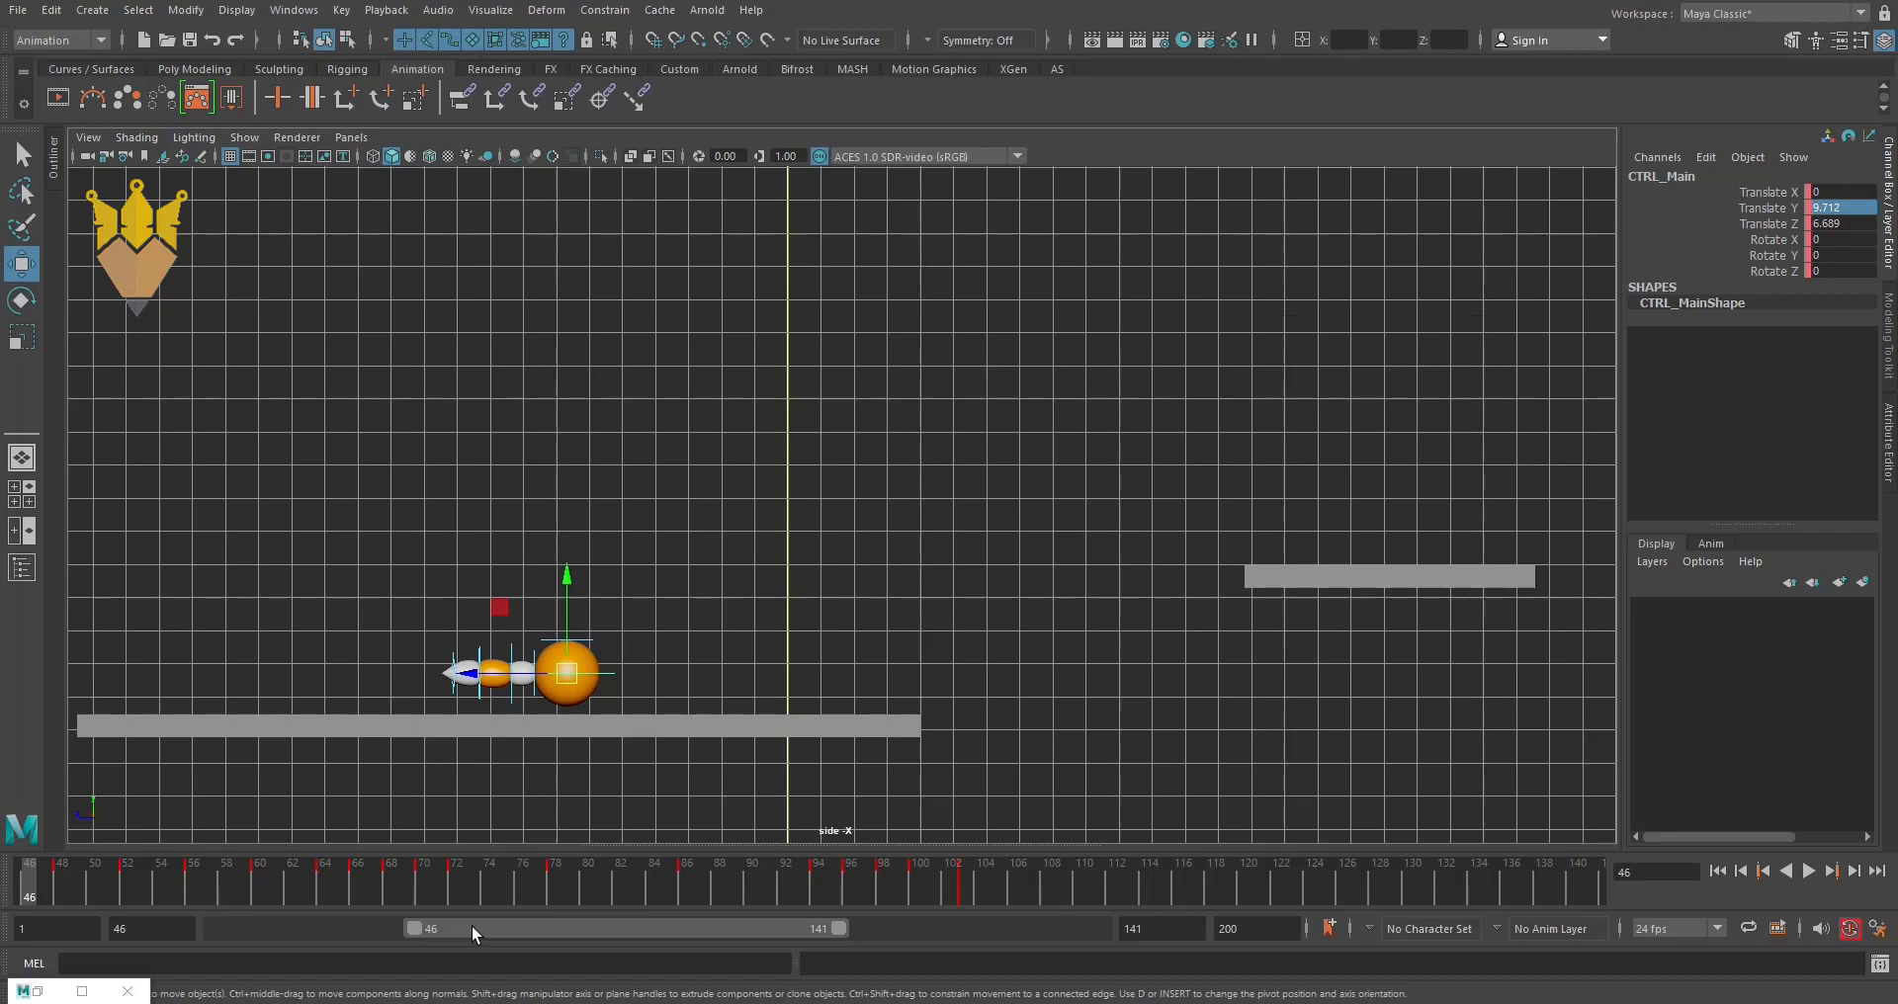
- Show frames 1–124 on the timeline, return to frame 1, and reframe the platforms
{"action": "left_click_drag", "start_coordinate": [471, 925], "coordinate": [57, 931]}
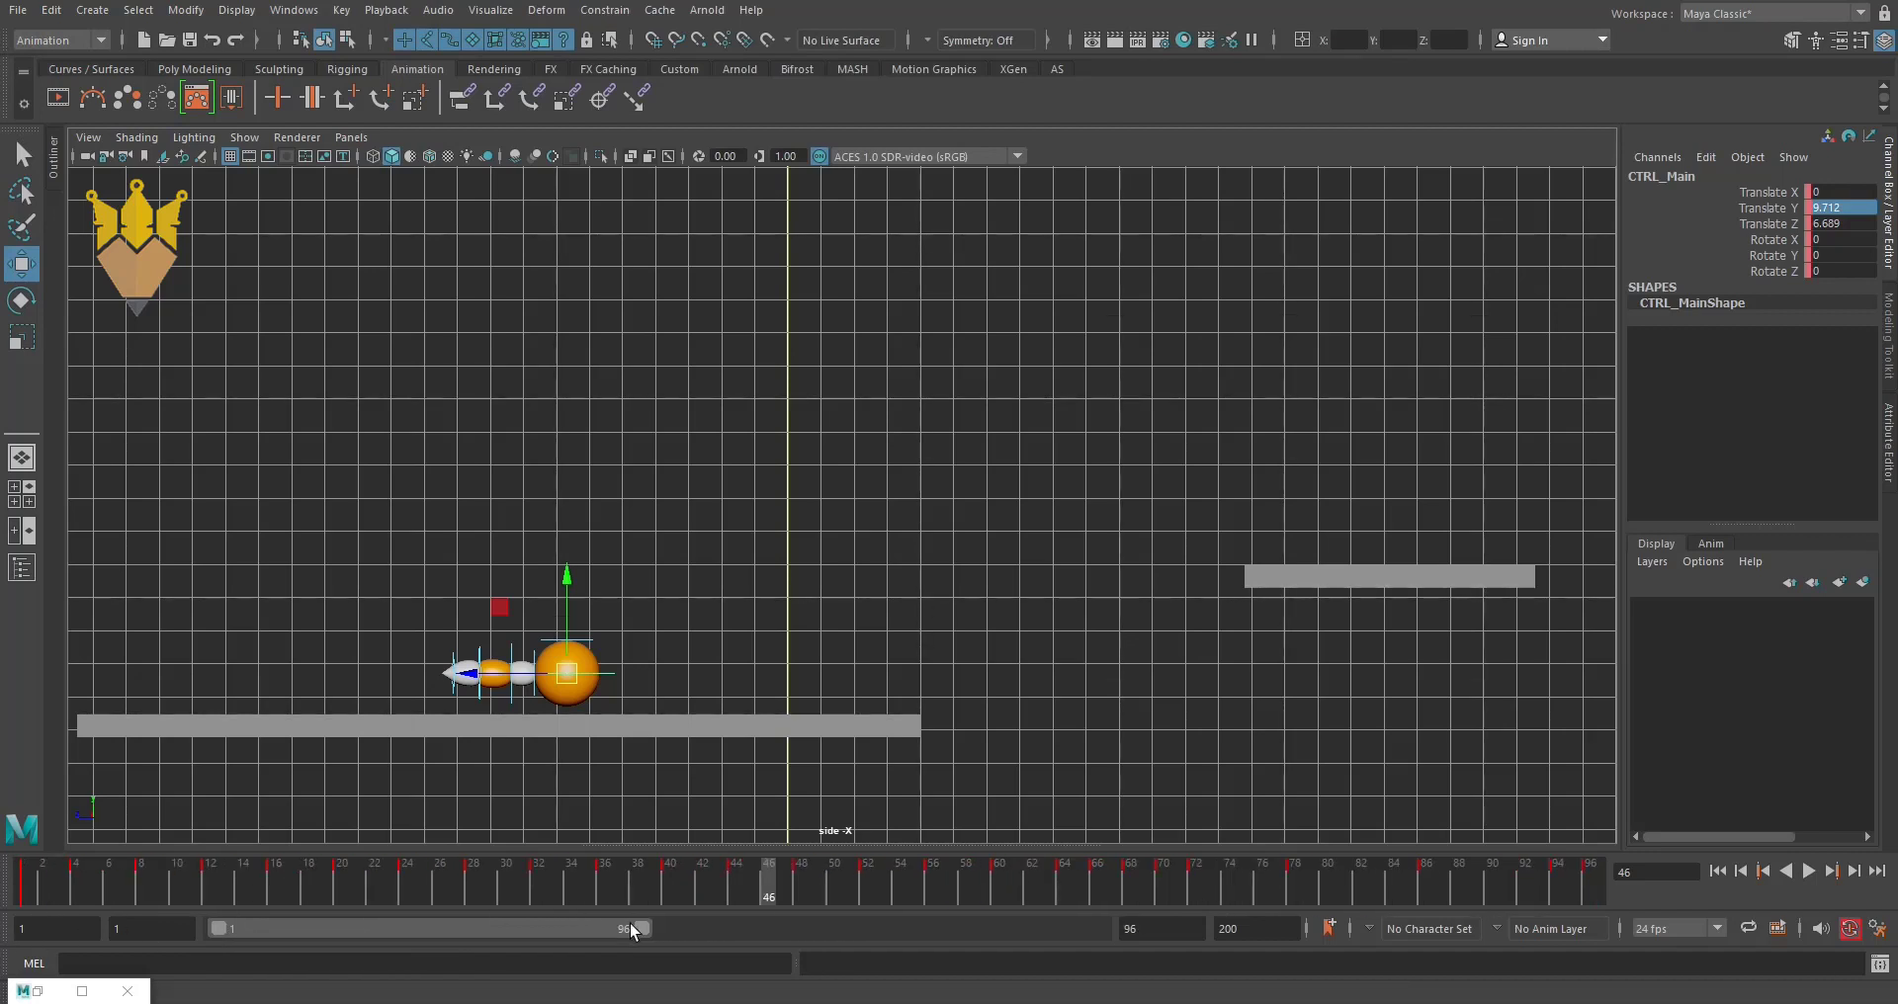
{"action": "left_click_drag", "start_coordinate": [640, 927], "coordinate": [768, 929]}
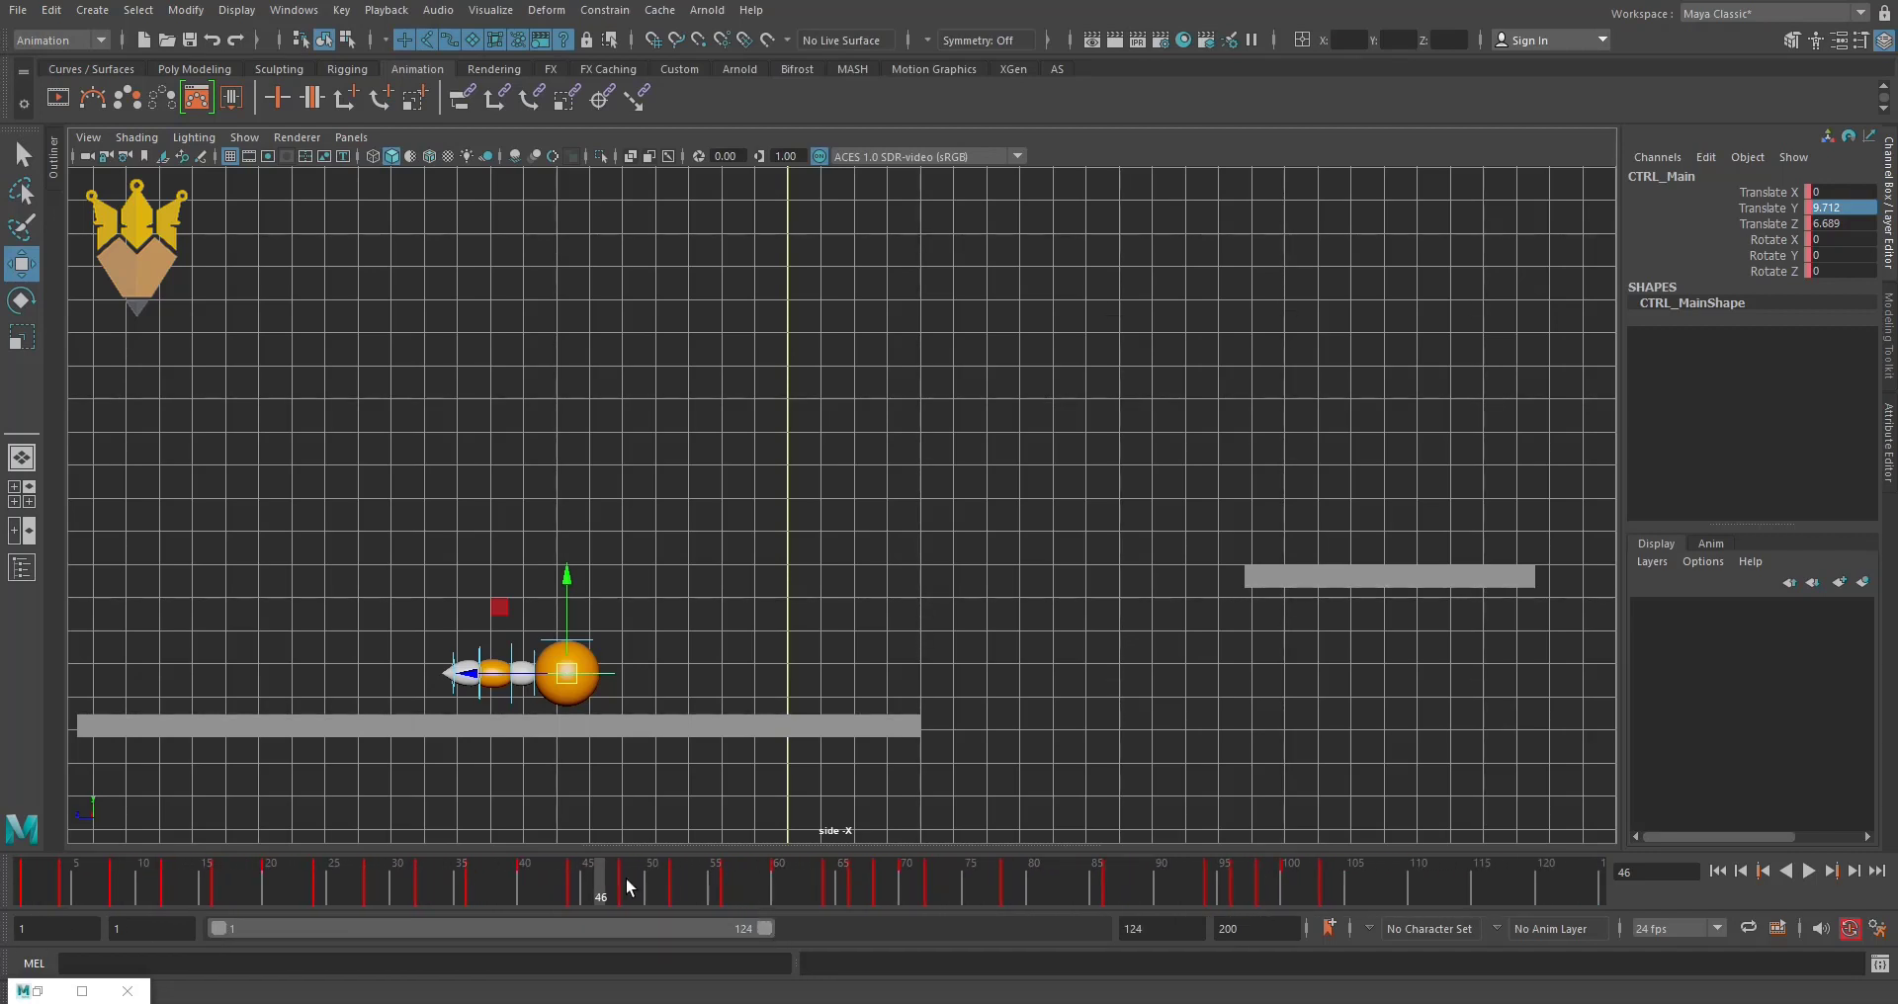
{"action": "left_click_drag", "start_coordinate": [629, 887], "coordinate": [24, 887]}
{"action": "scroll", "coordinate": [670, 758], "scroll_direction": "down", "scroll_amount": 2}
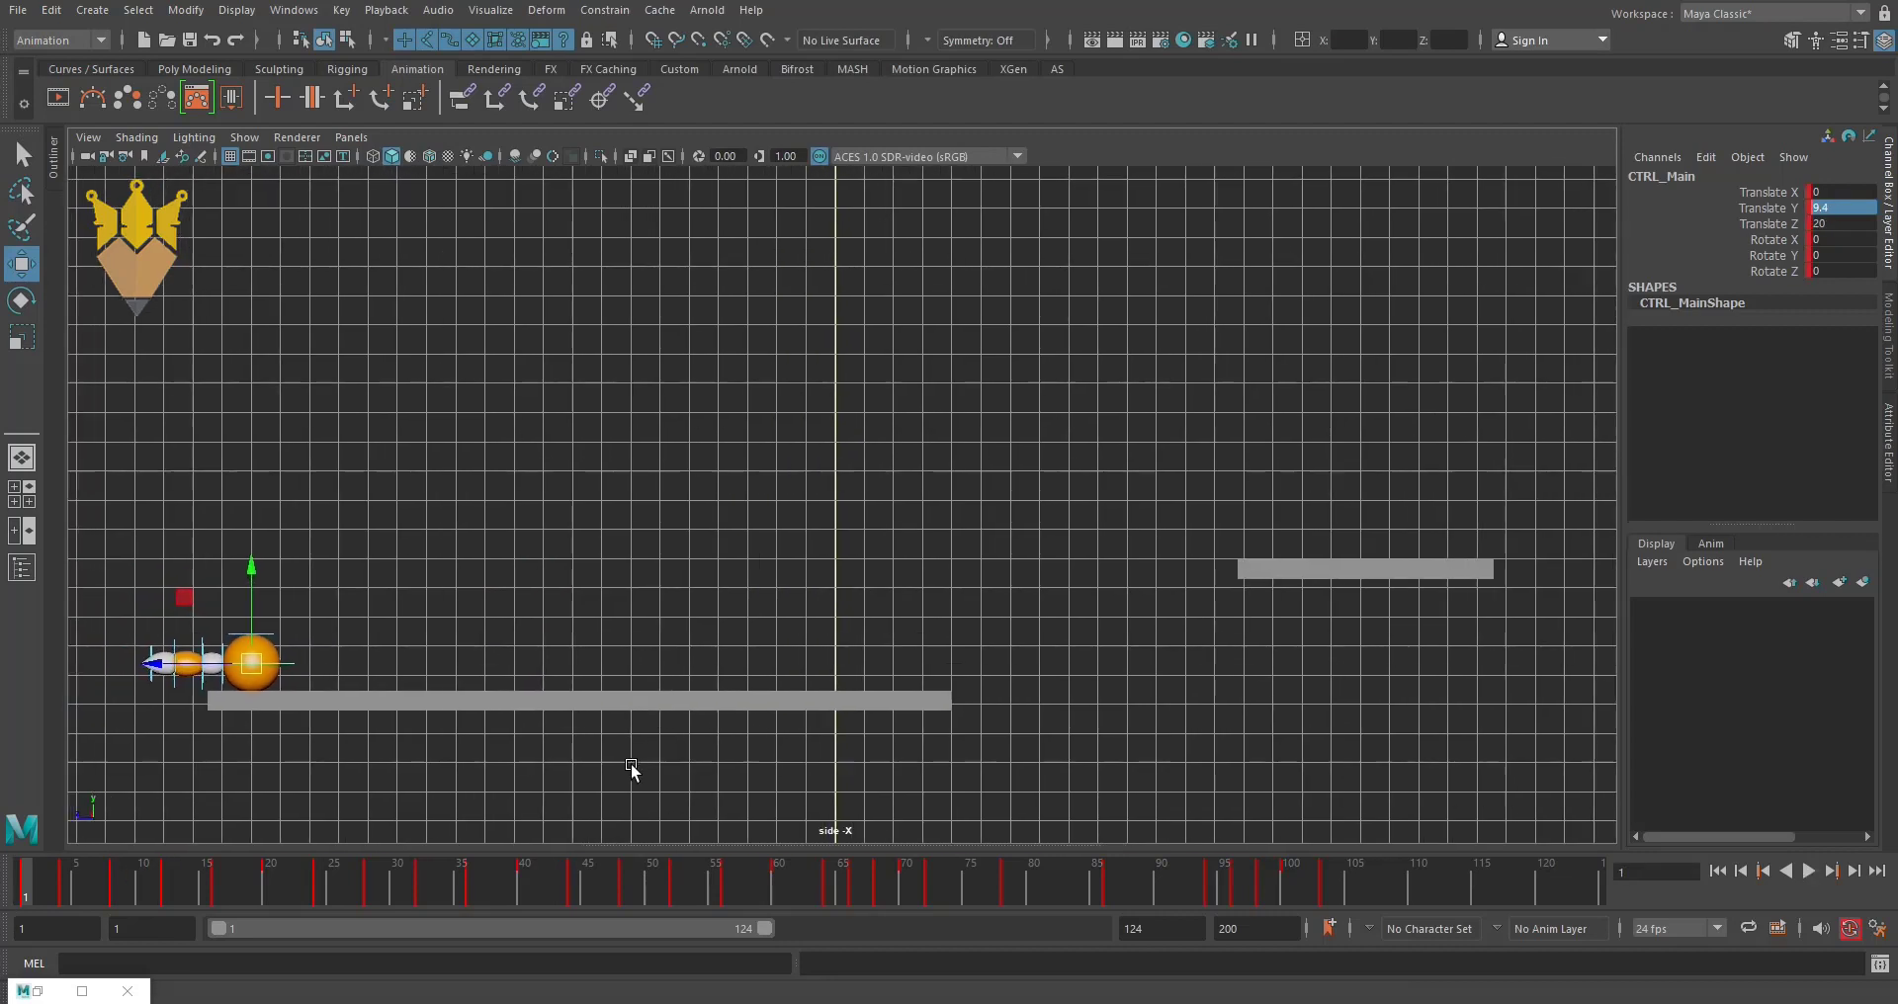
{"action": "mouse_move", "coordinate": [632, 769]}
{"action": "middle_mouse_down", "text": "alt"}
{"action": "mouse_move", "coordinate": [678, 776]}
{"action": "mouse_move", "coordinate": [623, 771]}
{"action": "middle_mouse_up", "text": "alt"}
{"action": "scroll", "coordinate": [692, 769], "scroll_direction": "up", "scroll_amount": 1}
{"action": "middle_click_drag", "start_coordinate": [754, 767], "coordinate": [771, 758], "text": "alt"}
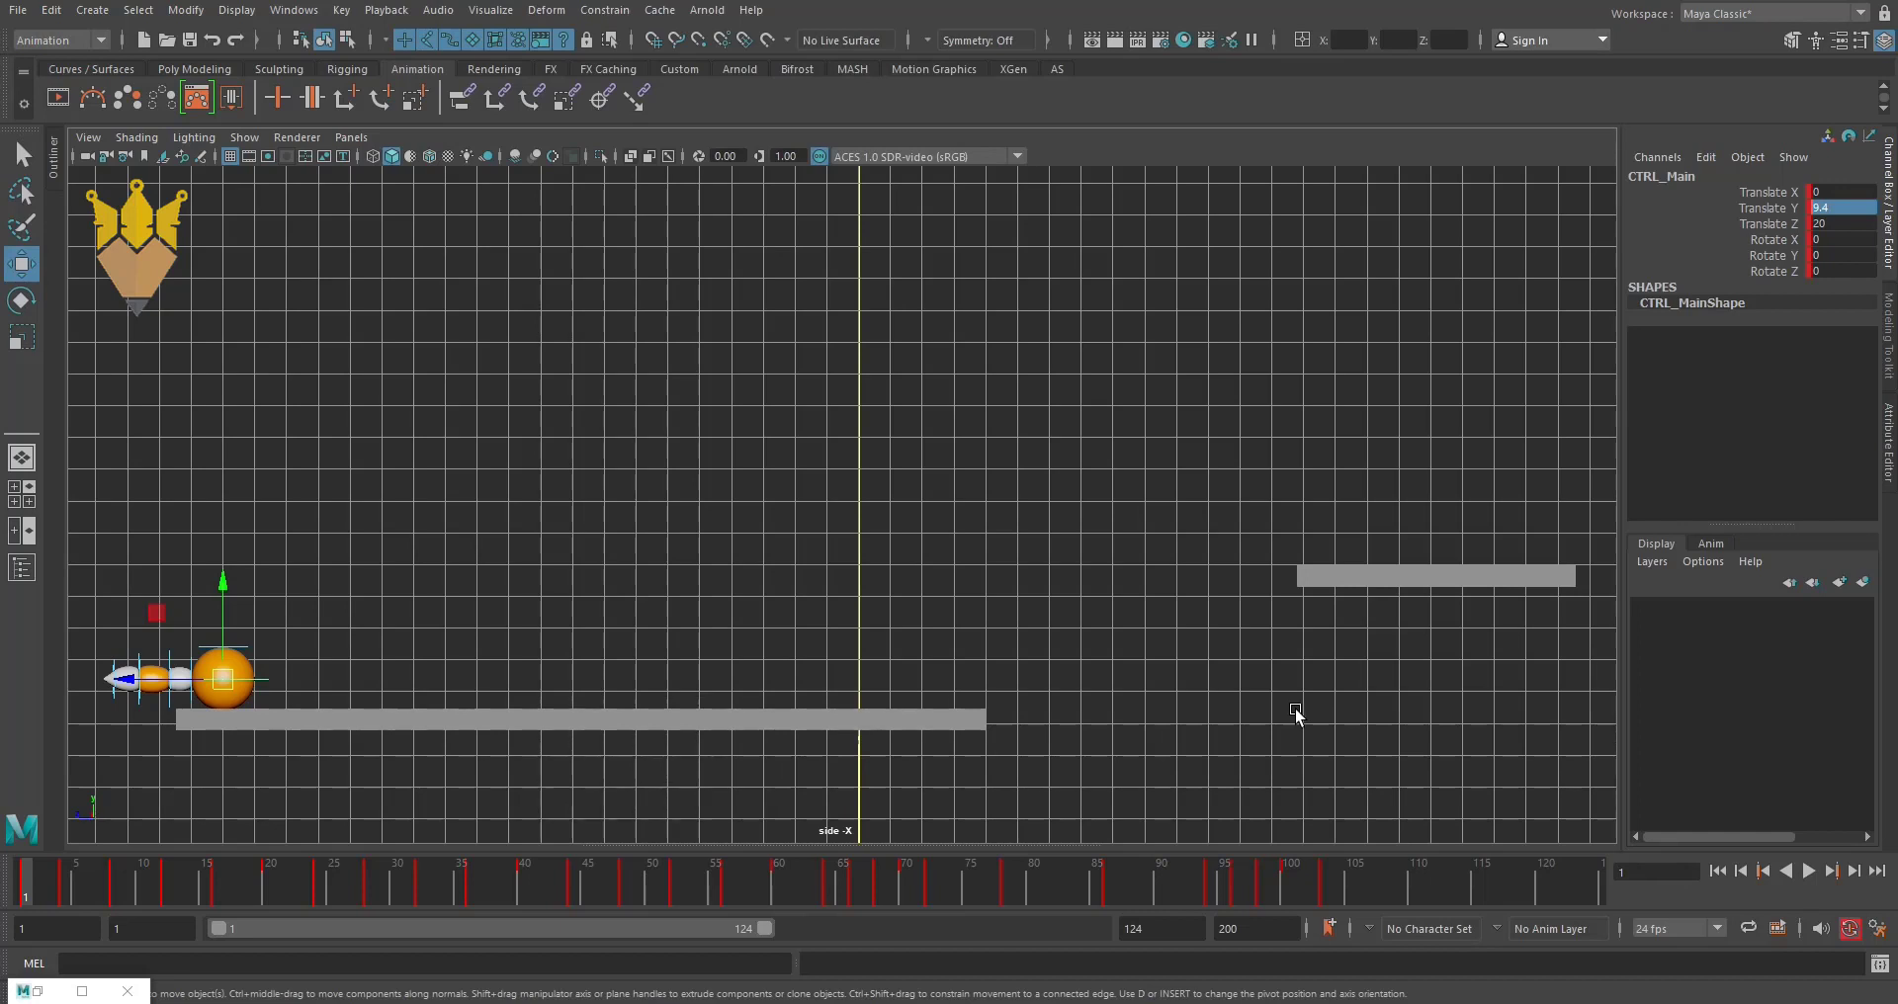
{"action": "left_click", "coordinate": [1337, 743]}
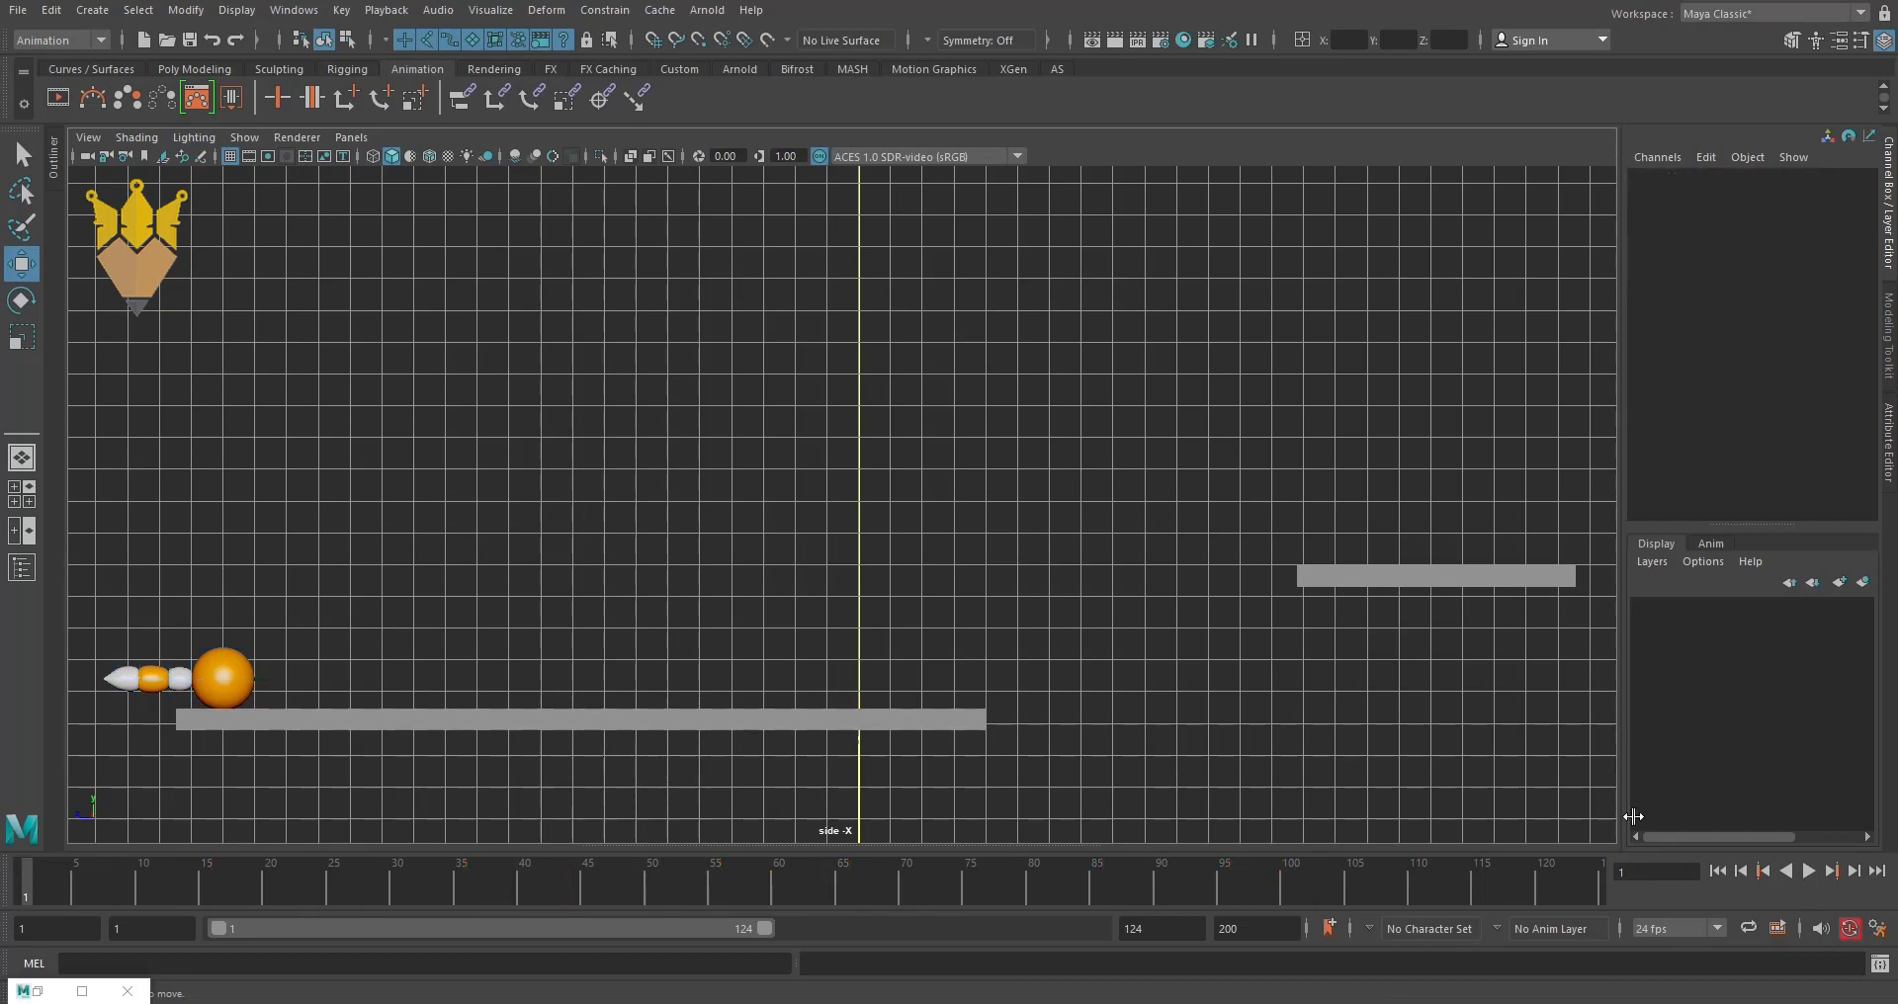
{"action": "left_click", "coordinate": [1808, 871]}
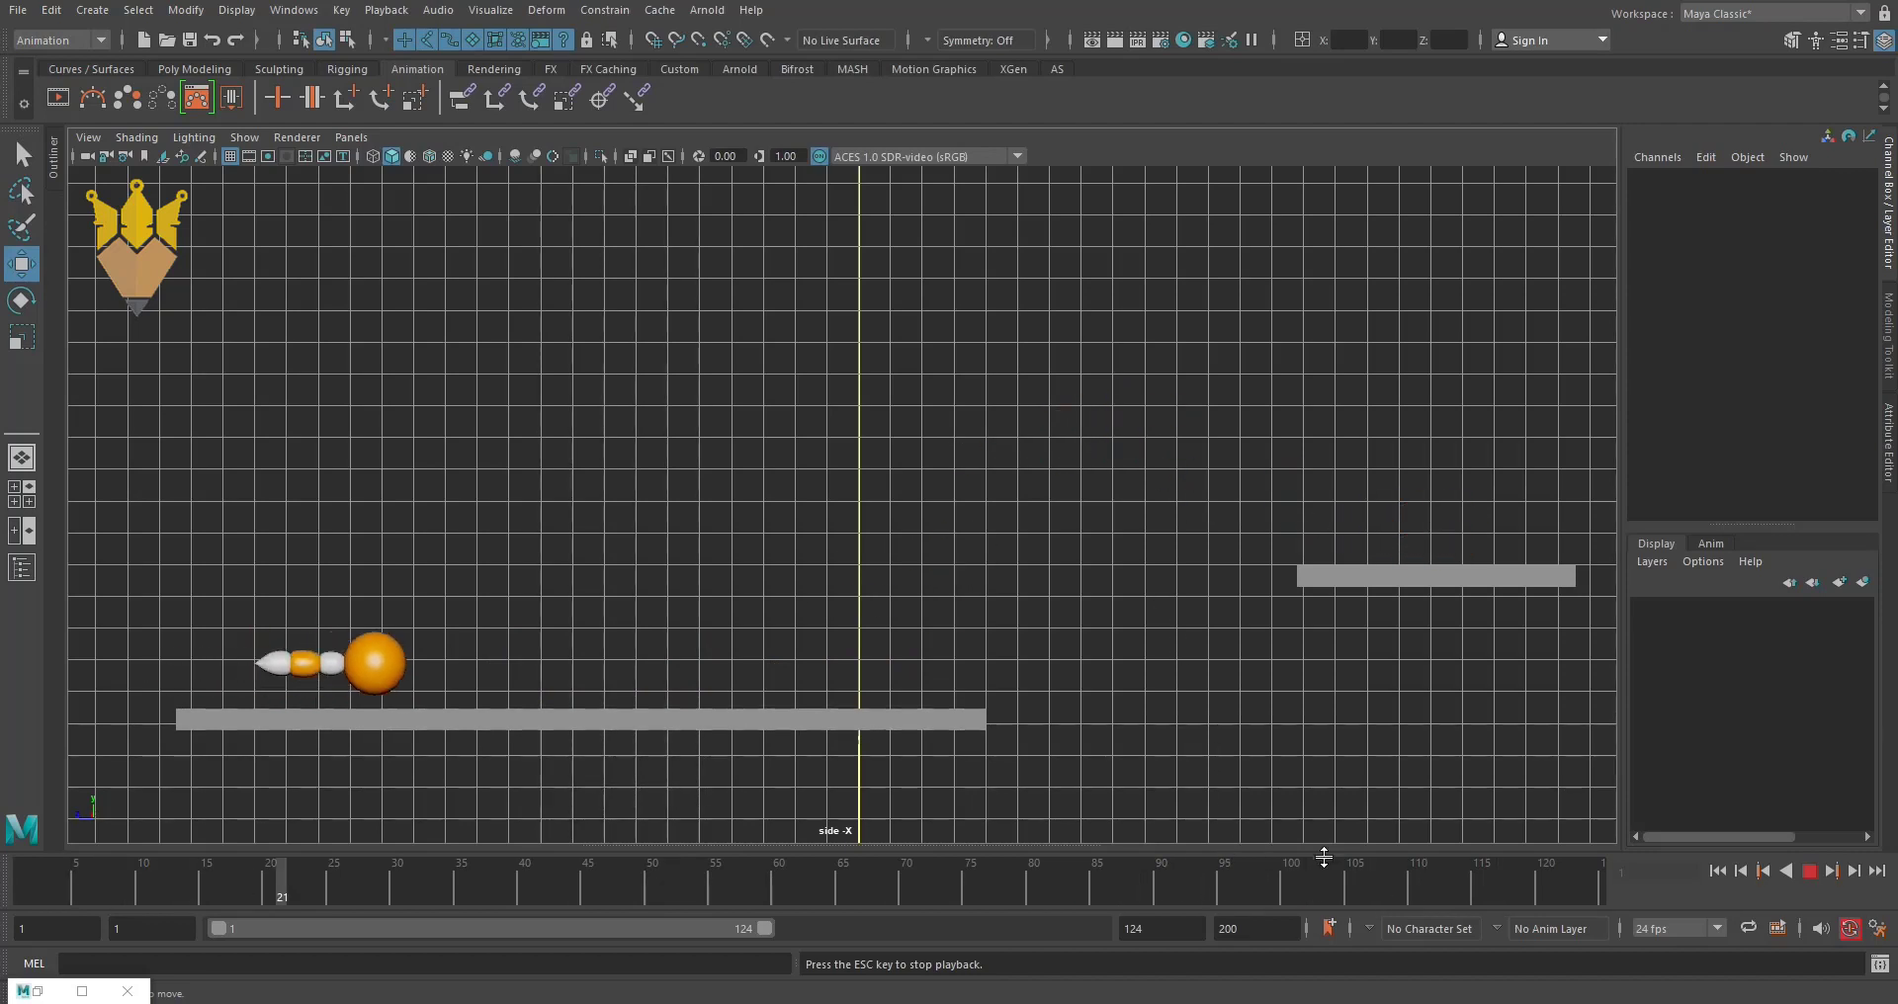
{"action": "left_click", "coordinate": [1807, 872]}
{"action": "left_click", "coordinate": [1808, 872]}
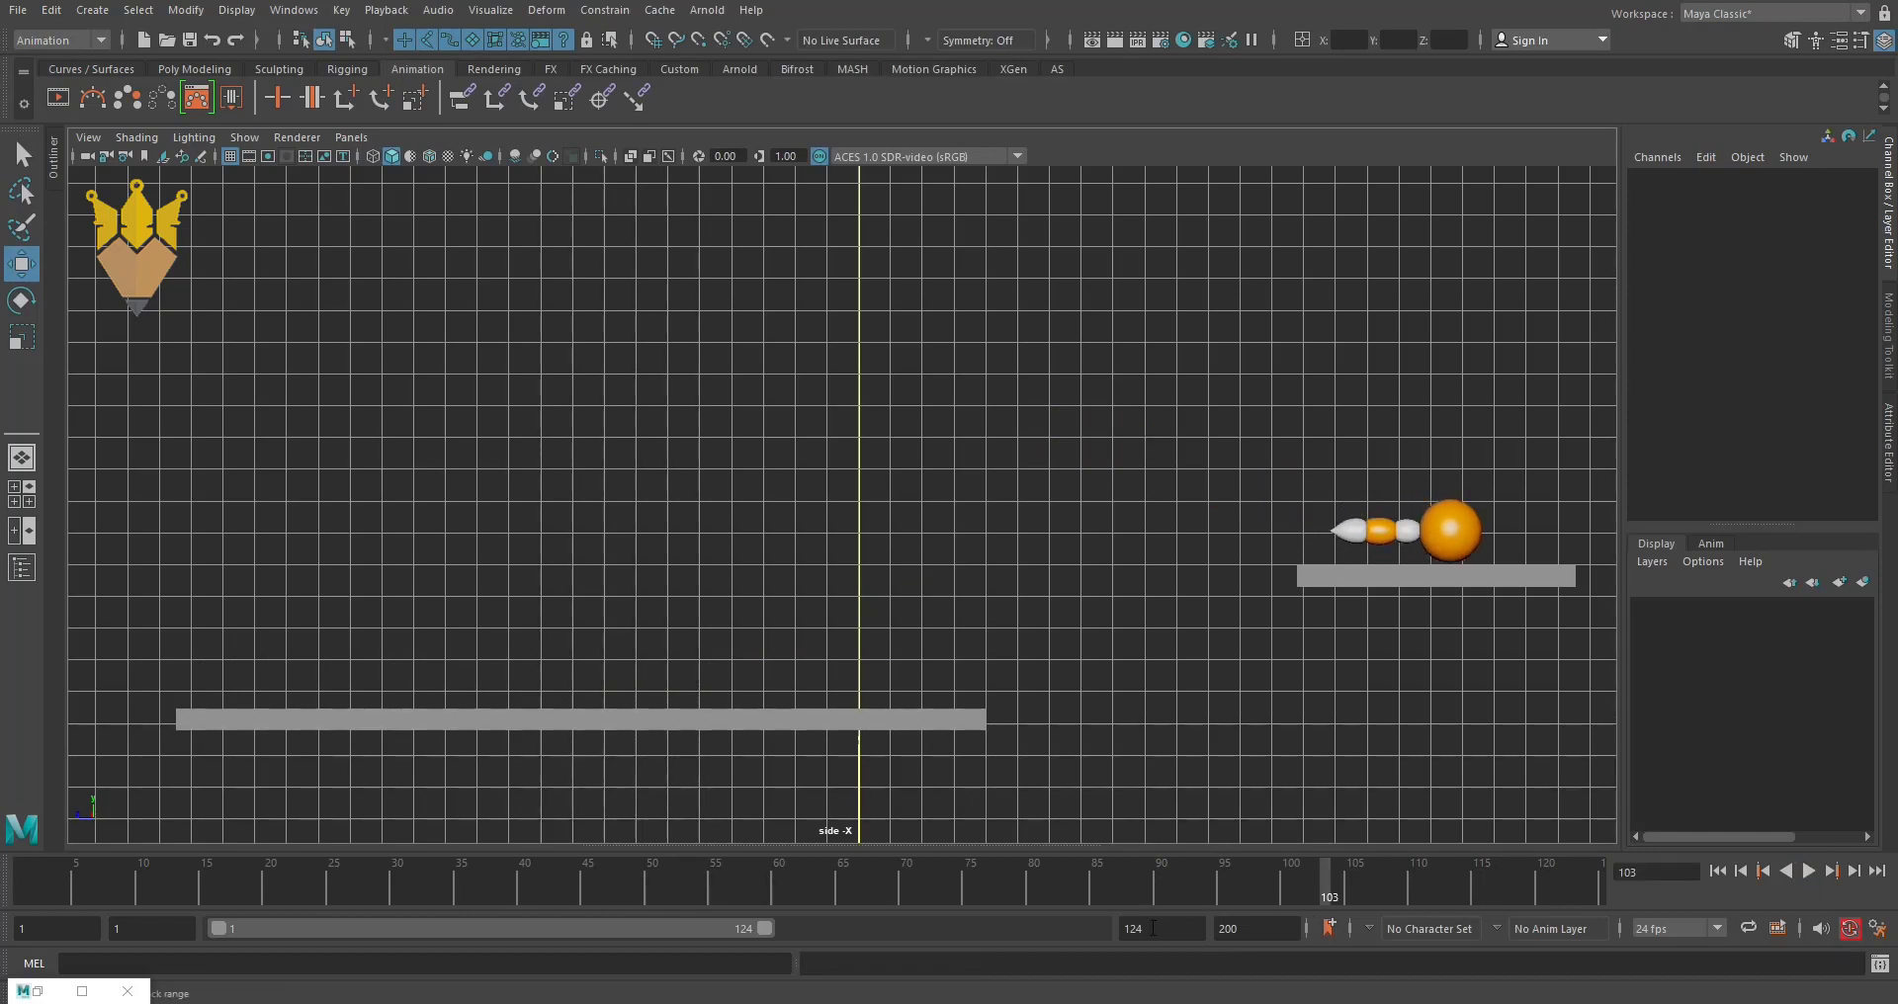
{"action": "key", "text": "alt+shift+v"}
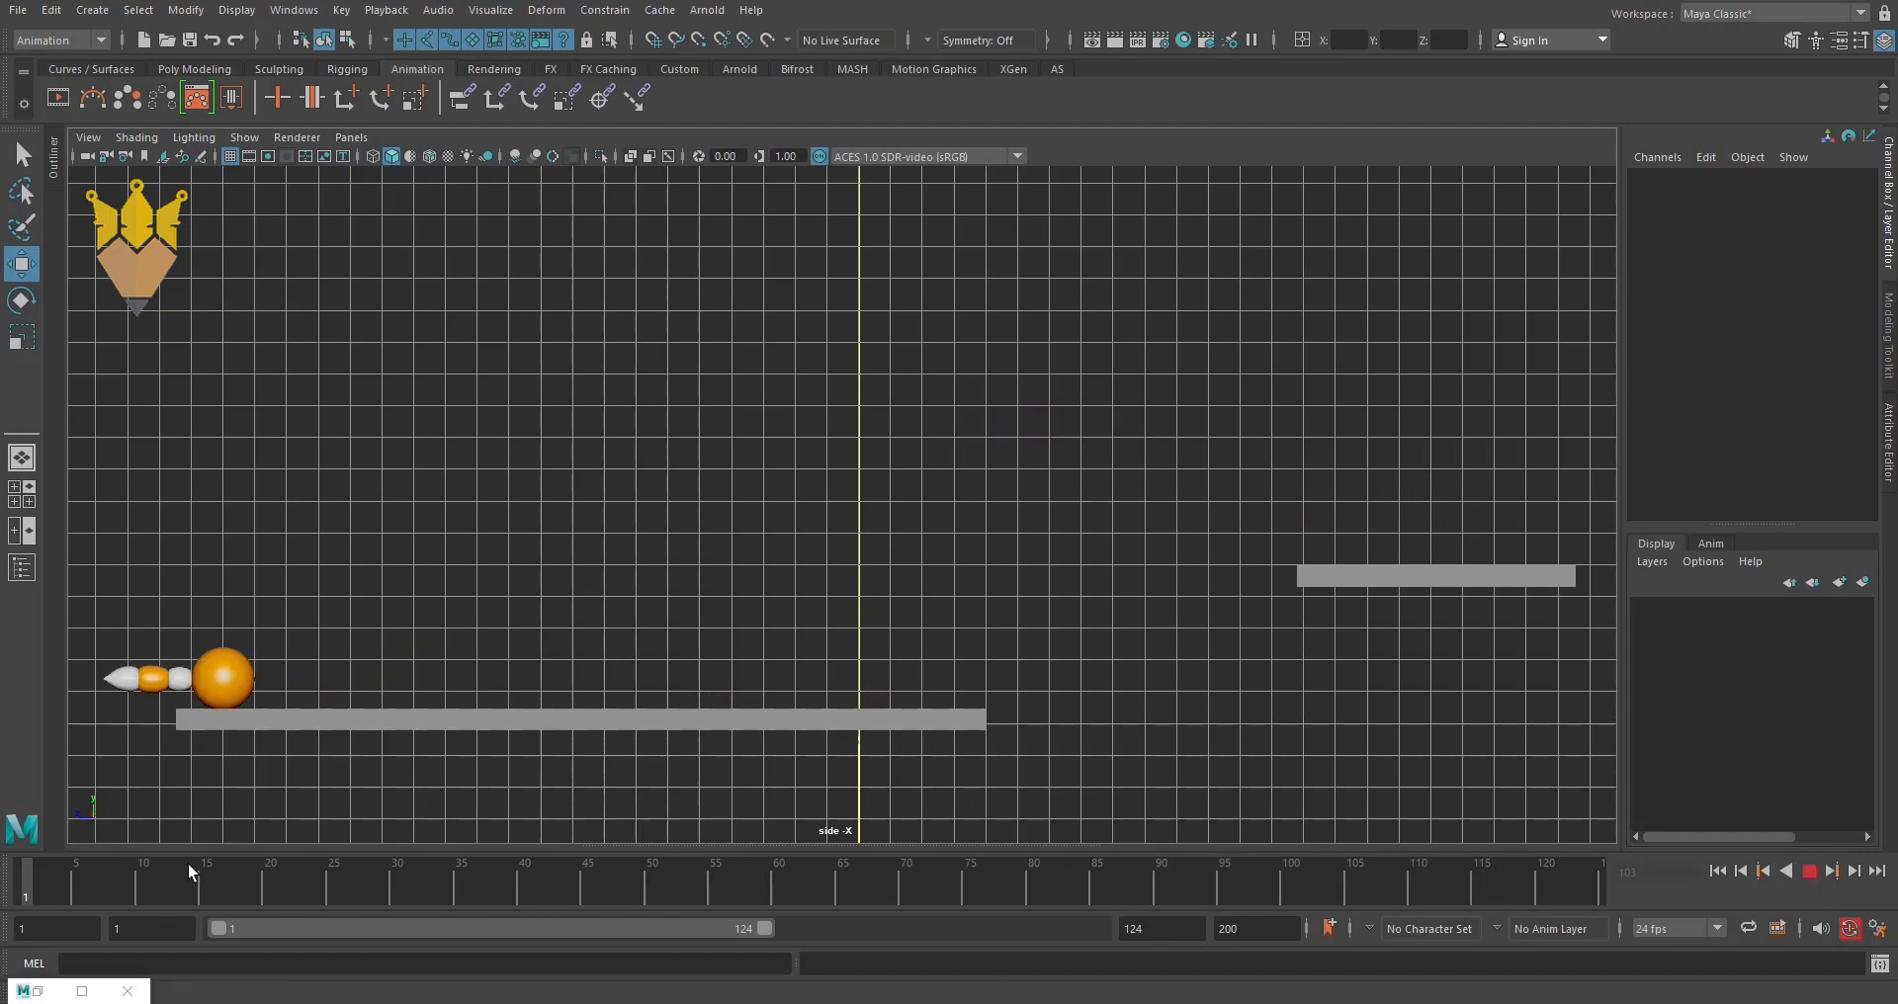